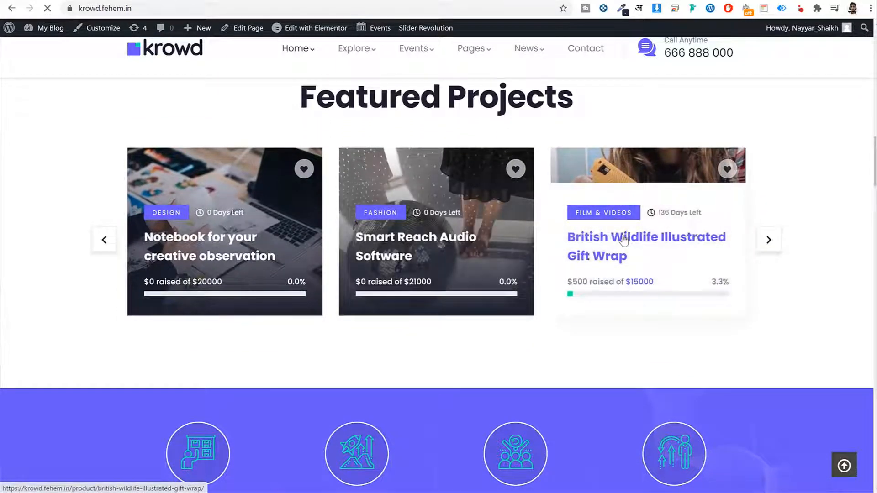
# - Open the British Wildlife Illustrated Gift Wrap project and read its Updates timeline
pyautogui.click(624, 239)
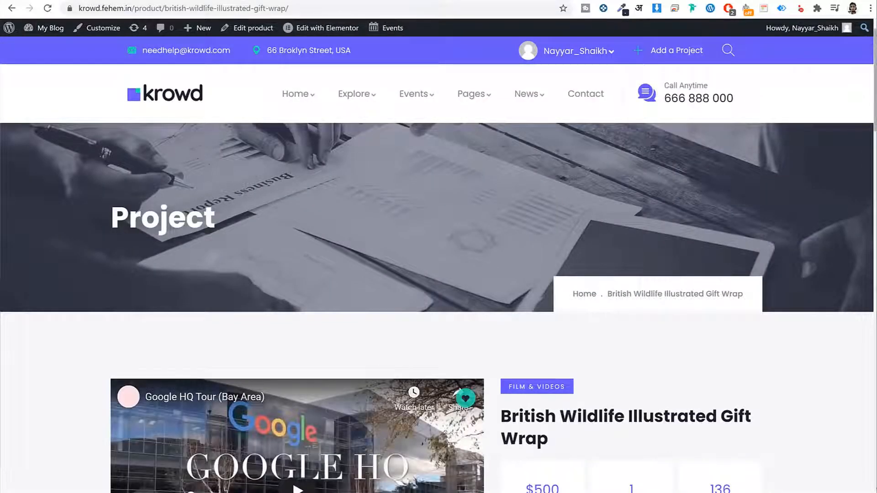
pyautogui.moveTo(872, 39); pyautogui.dragTo(836, 174)
pyautogui.click(270, 151)
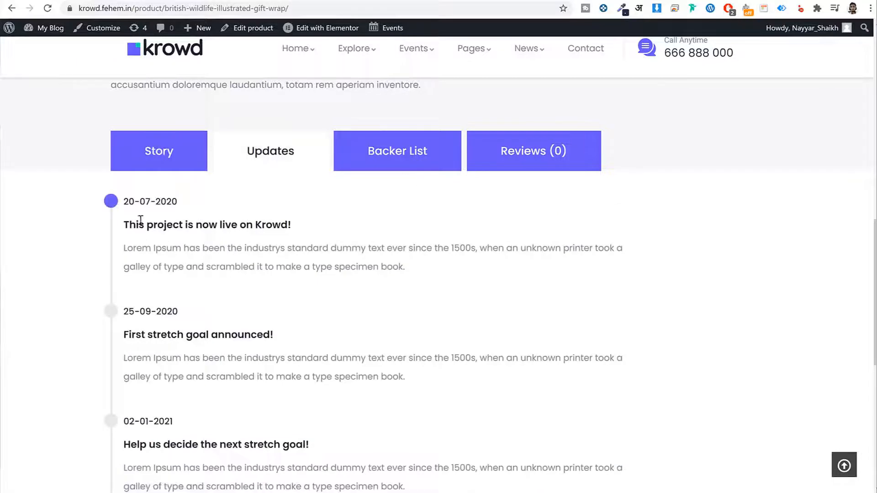
pyautogui.moveTo(125, 226); pyautogui.dragTo(297, 225)
pyautogui.click(298, 222)
# - Check the project's Backer List, including the $500 donation, and its Reviews
pyautogui.click(373, 174)
pyautogui.moveTo(314, 243); pyautogui.dragTo(356, 244)
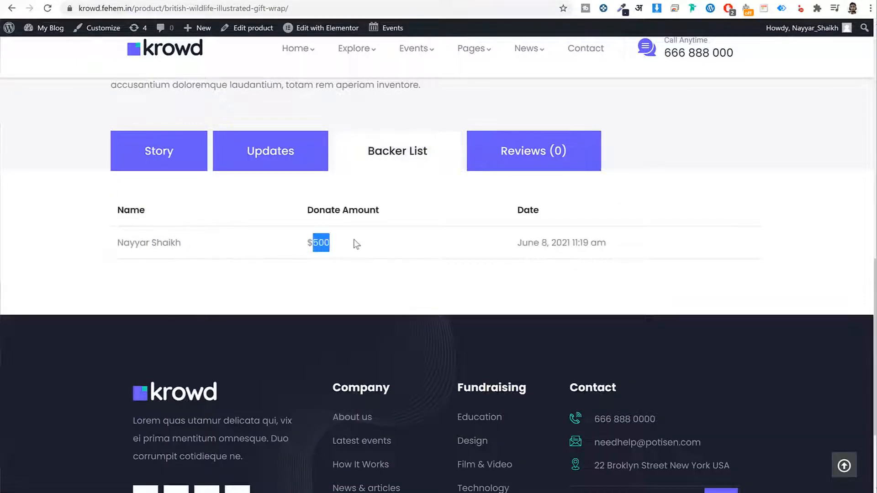
pyautogui.click(557, 164)
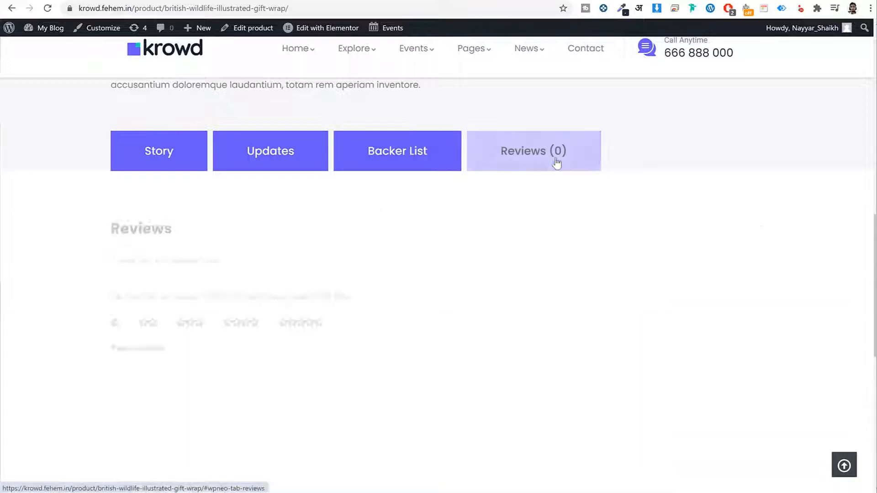
pyautogui.moveTo(874, 242); pyautogui.dragTo(859, 143)
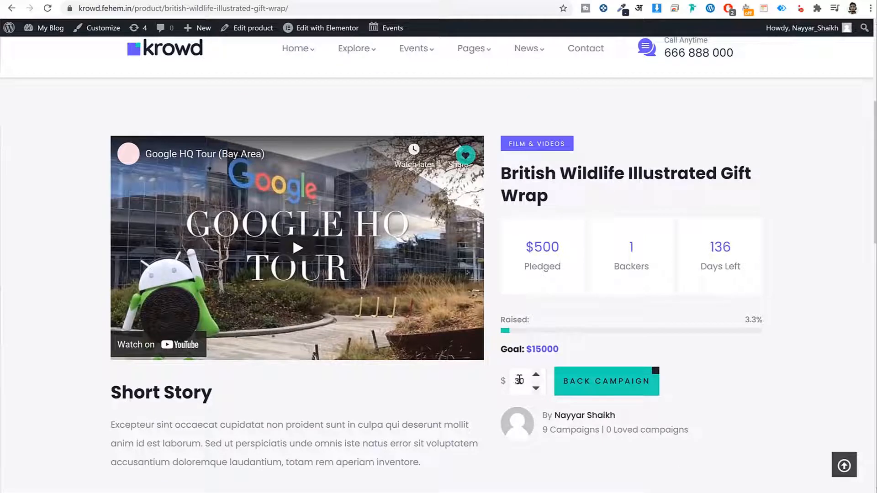
# - Enter a 500 pledge amount and back the campaign
pyautogui.moveTo(521, 380); pyautogui.dragTo(497, 381)
pyautogui.write('500')
pyautogui.click(583, 385)
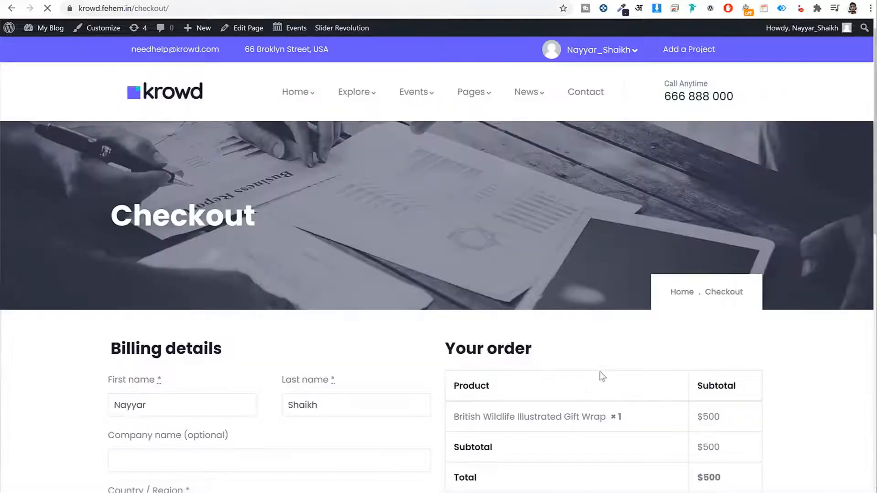
# - On the $500 checkout, try the PayPal, Credit Card and WP Crowdfunding Wallet payment options
pyautogui.scroll(-4, 858, 137)
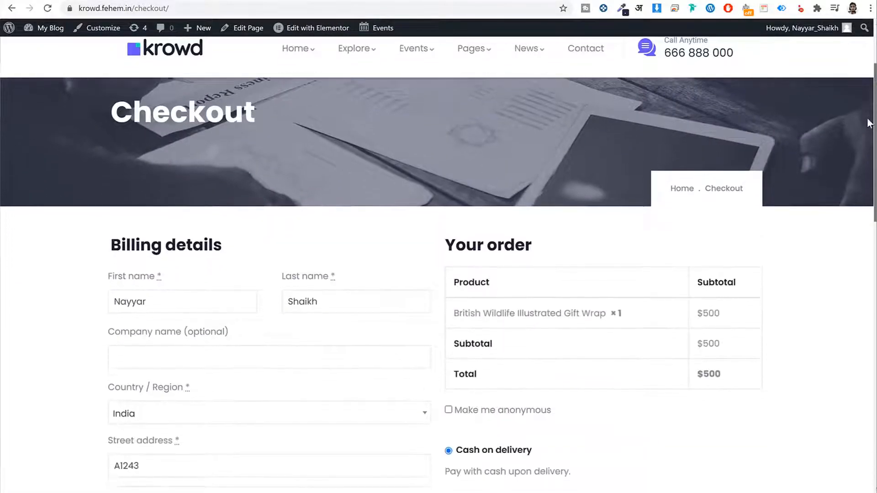
pyautogui.scroll(-5, 861, 147)
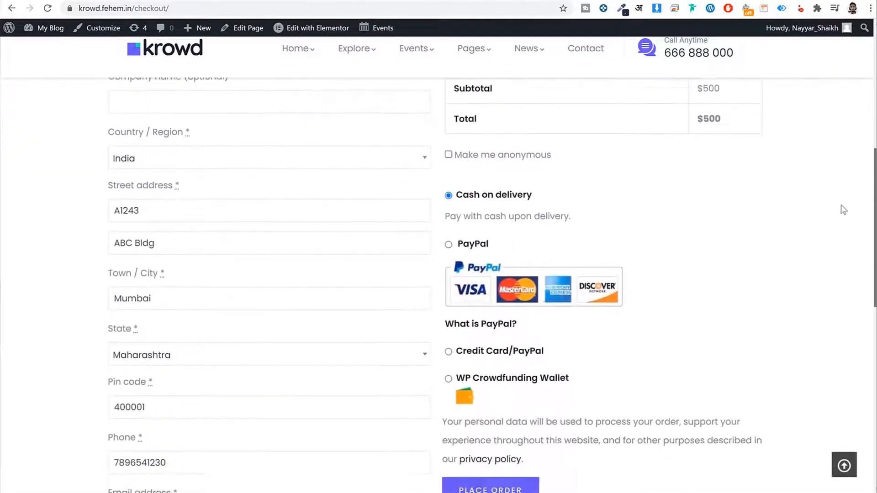
pyautogui.click(448, 178)
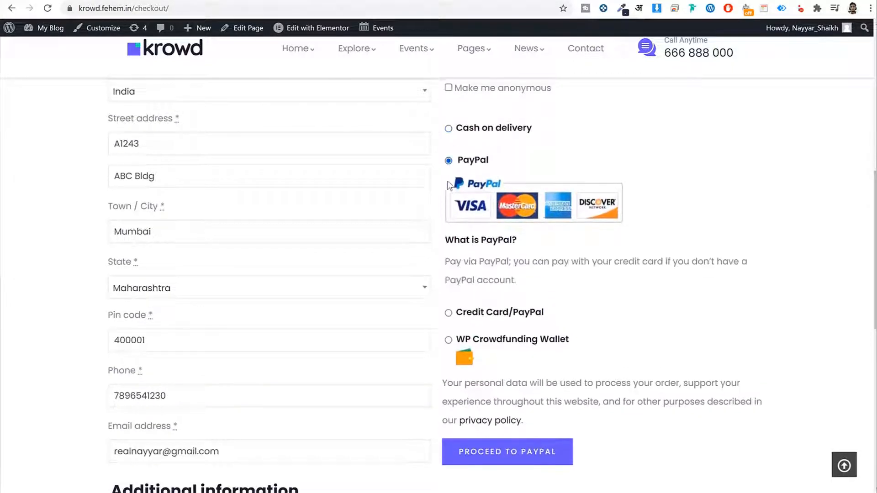
pyautogui.click(448, 304)
pyautogui.scroll(-2, 620, 261)
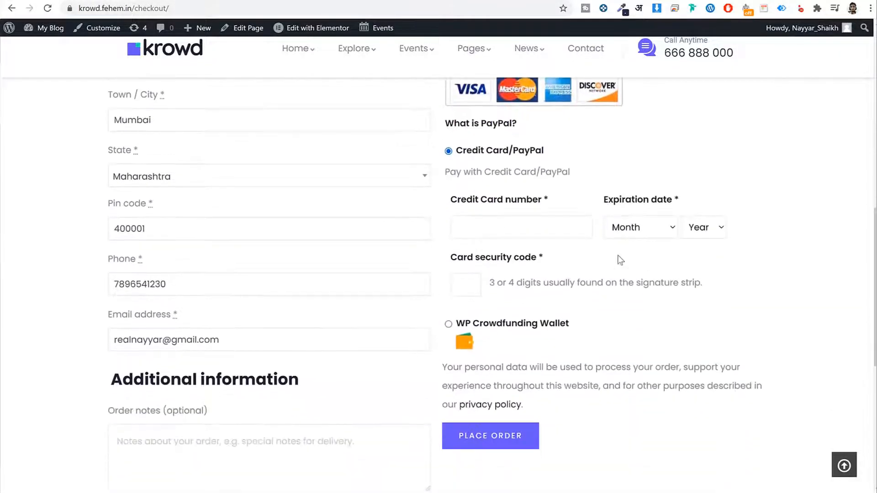
pyautogui.click(485, 235)
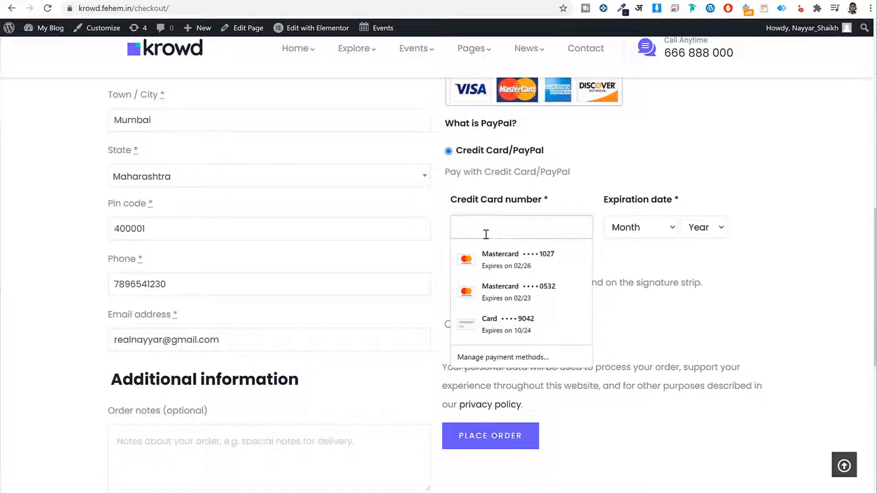
pyautogui.click(816, 276)
pyautogui.click(448, 325)
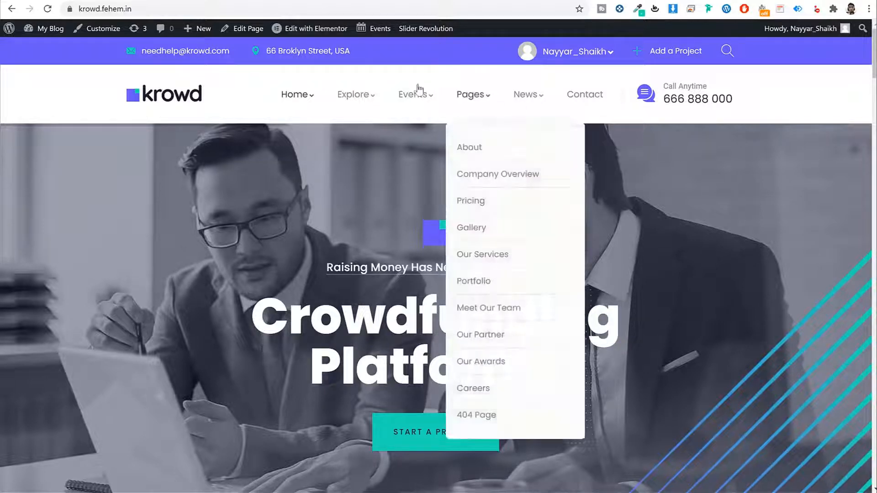
pyautogui.scroll(-7, 800, 191)
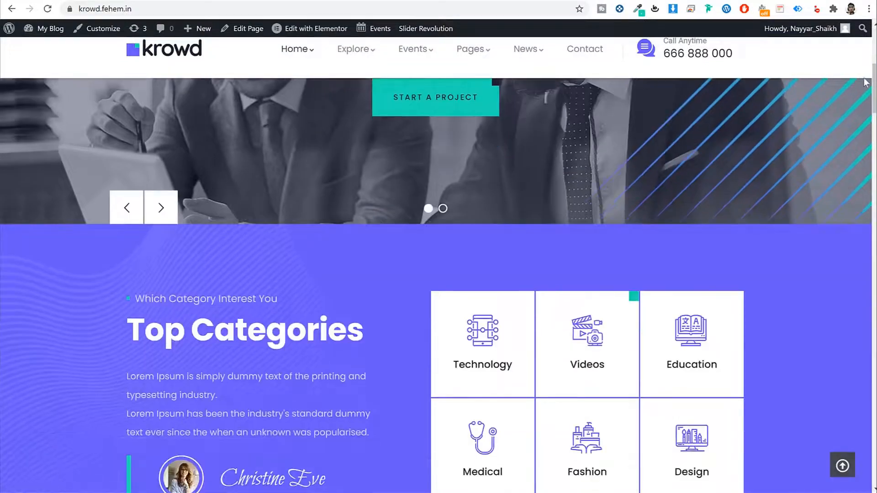
pyautogui.moveTo(873, 82); pyautogui.dragTo(851, 451)
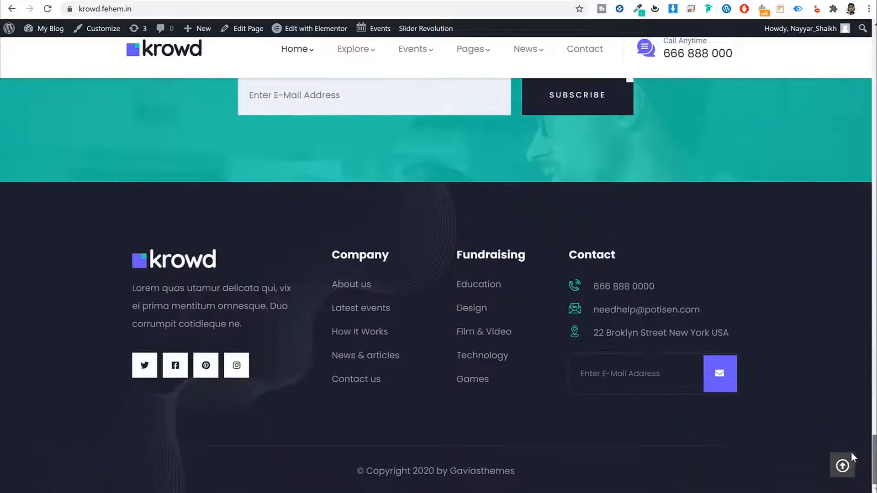
pyautogui.click(851, 464)
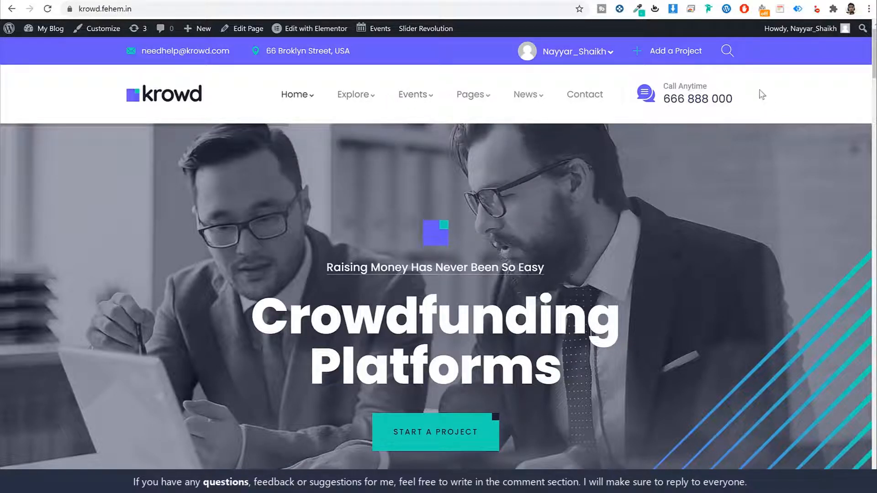
pyautogui.moveTo(657, 80); pyautogui.dragTo(743, 110)
pyautogui.click(654, 83)
pyautogui.moveTo(685, 97); pyautogui.dragTo(755, 100)
pyautogui.moveTo(129, 64); pyautogui.dragTo(229, 59)
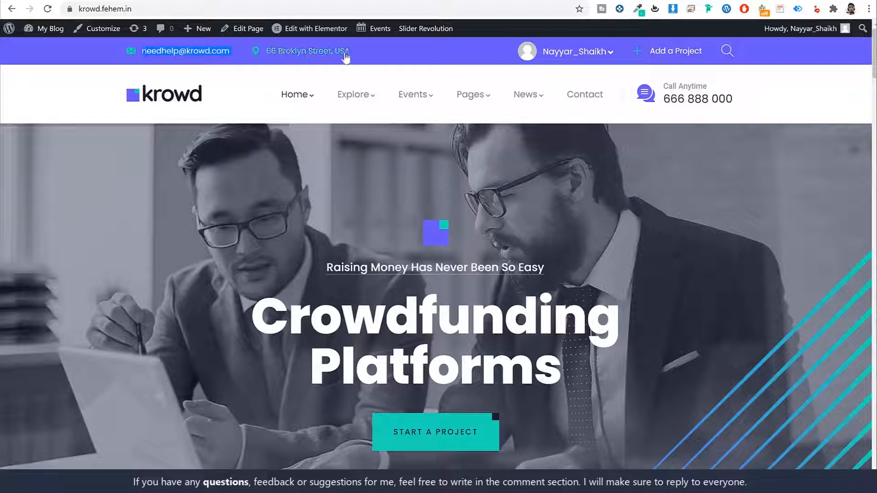
pyautogui.click(580, 58)
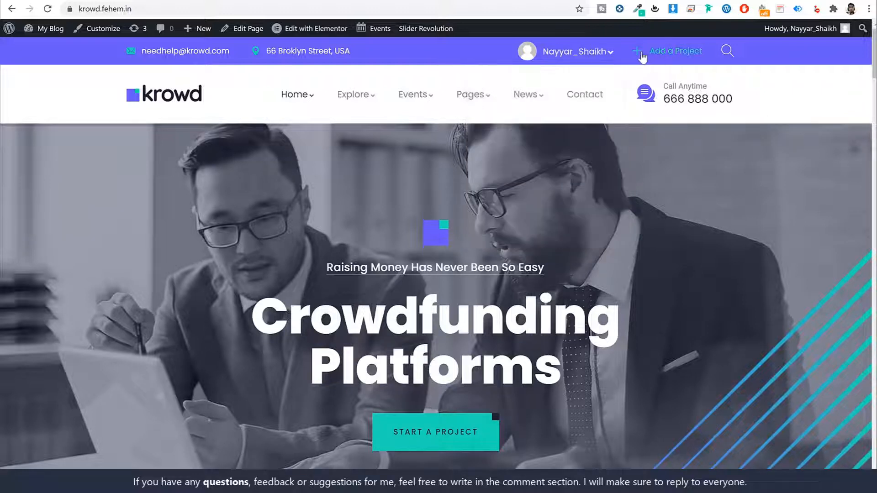
pyautogui.click(679, 53)
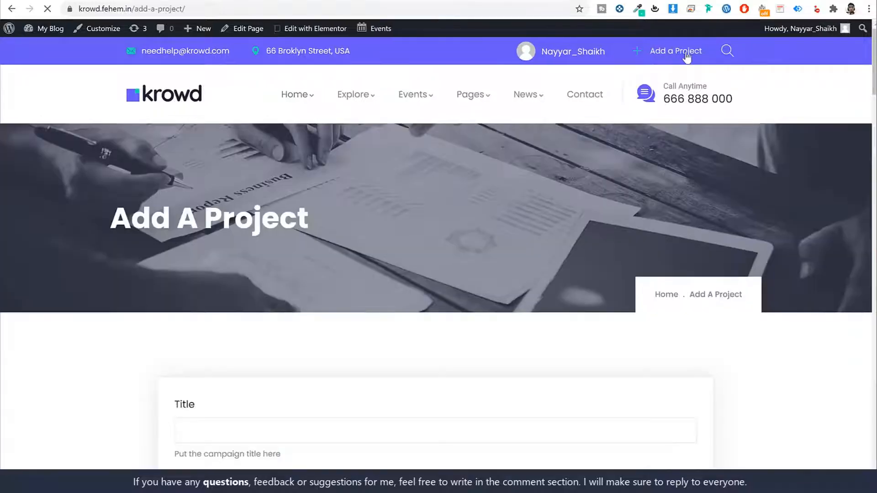
pyautogui.scroll(-8, 740, 265)
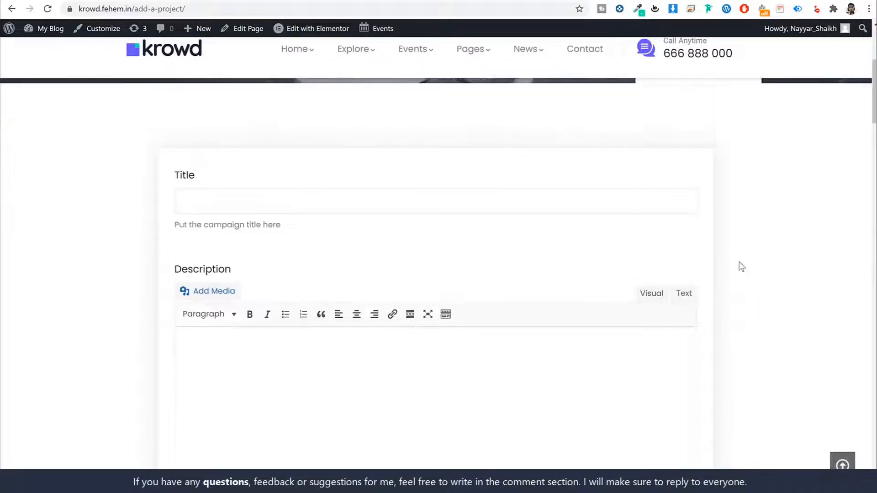
pyautogui.scroll(-15, 741, 267)
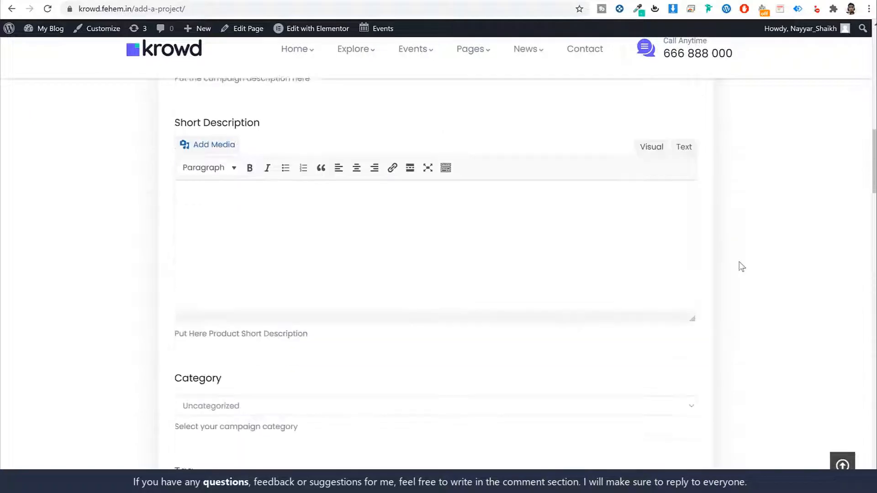
pyautogui.scroll(-15, 741, 267)
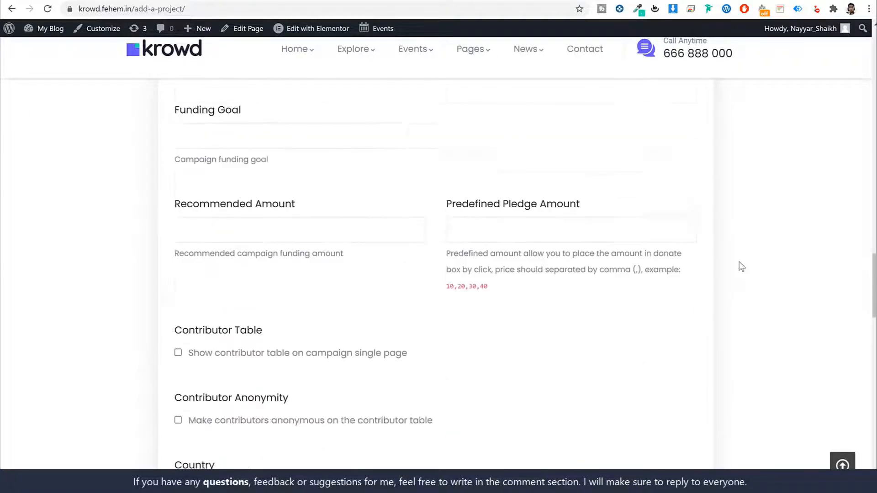
pyautogui.scroll(-15, 741, 267)
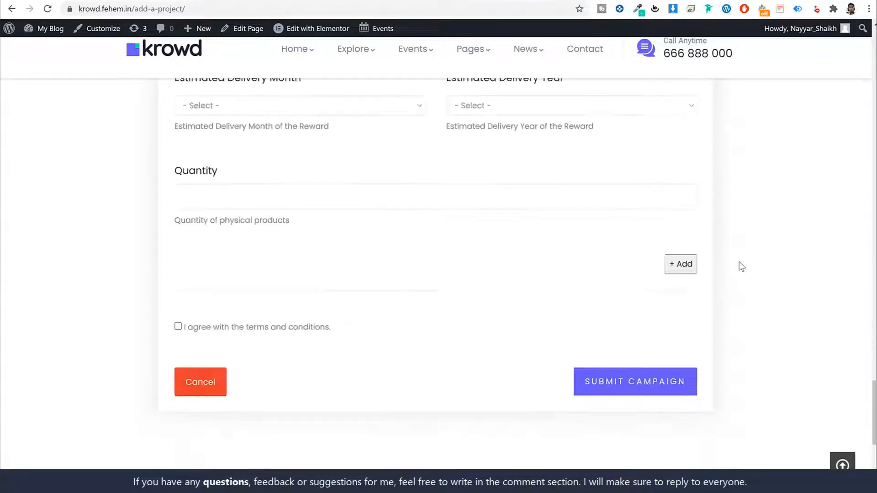
pyautogui.click(843, 465)
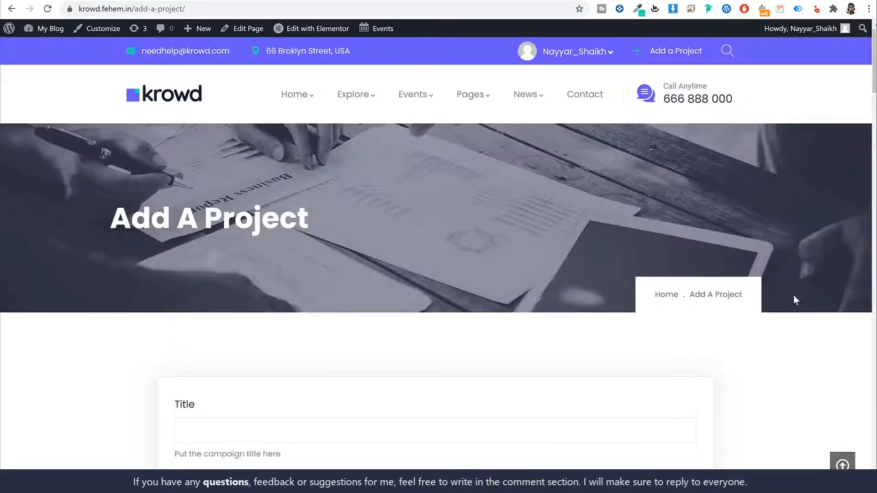
pyautogui.moveTo(873, 50); pyautogui.dragTo(845, 53)
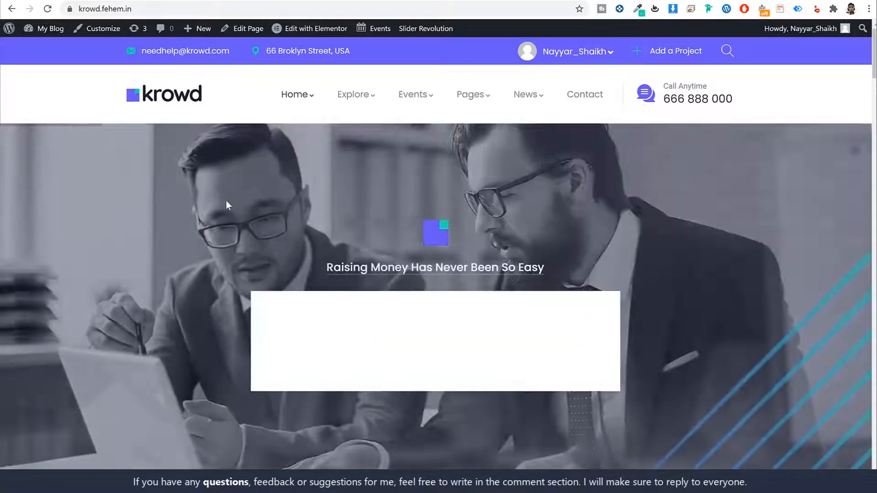
# - Scroll below the hero slider, advancing it one slide, to show the six Top Categories cards
pyautogui.scroll(-8, 691, 198)
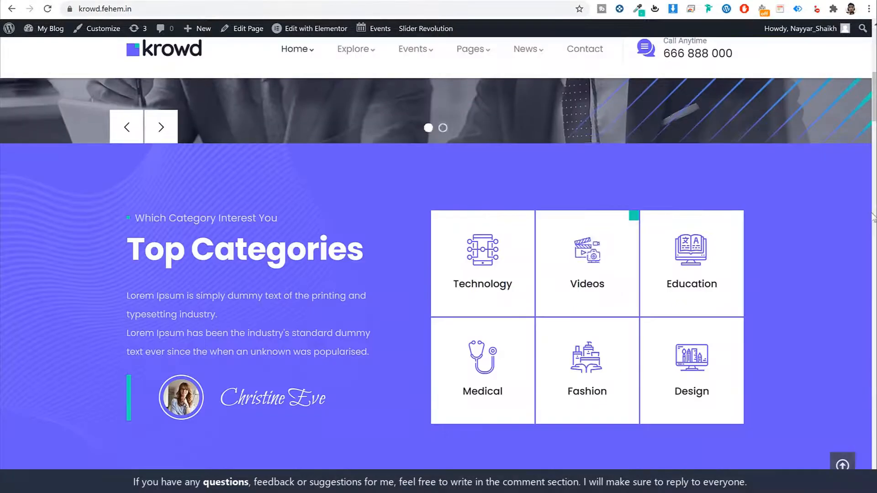
pyautogui.scroll(8, 761, 233)
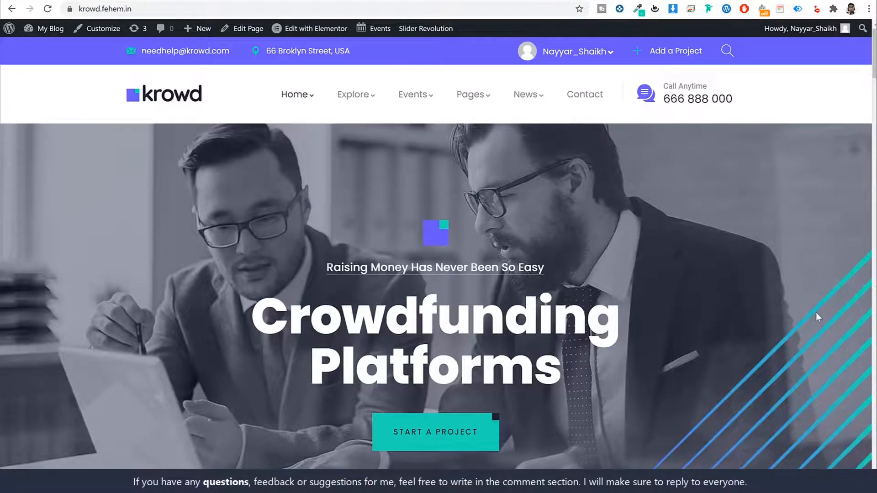
pyautogui.scroll(-3, 816, 315)
pyautogui.scroll(2, 816, 312)
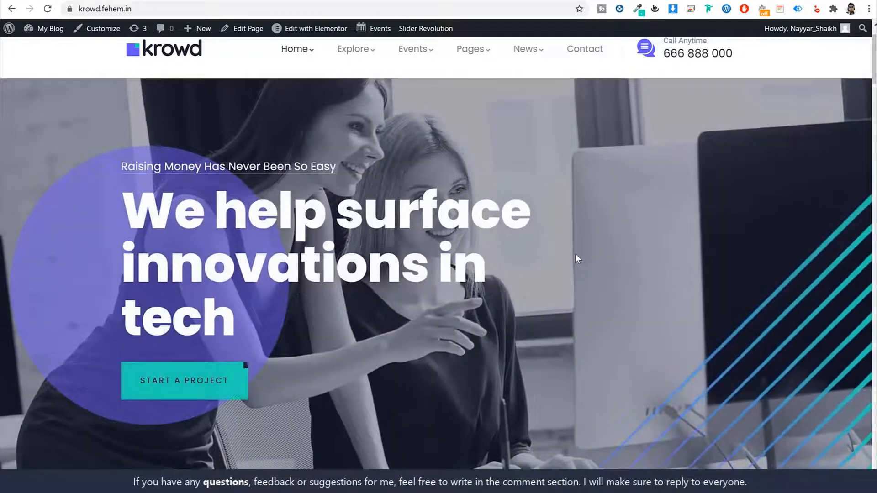
pyautogui.scroll(1, 578, 253)
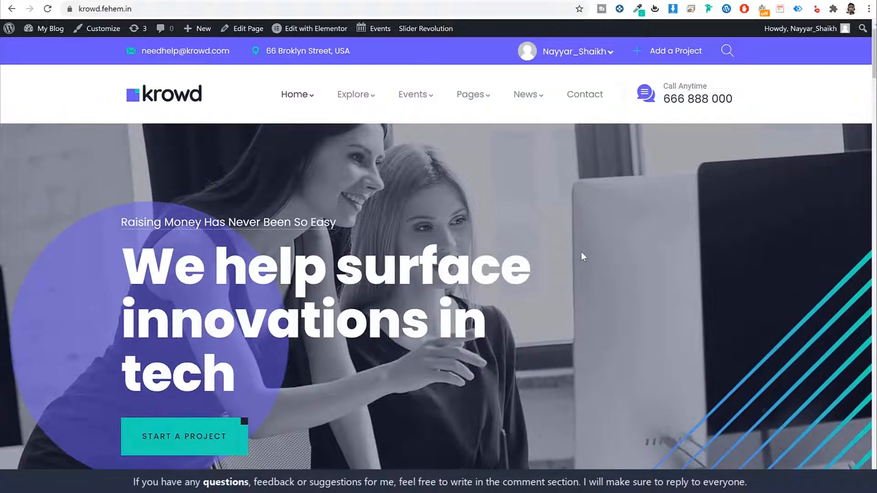
pyautogui.scroll(-2, 580, 253)
pyautogui.scroll(-1, 582, 251)
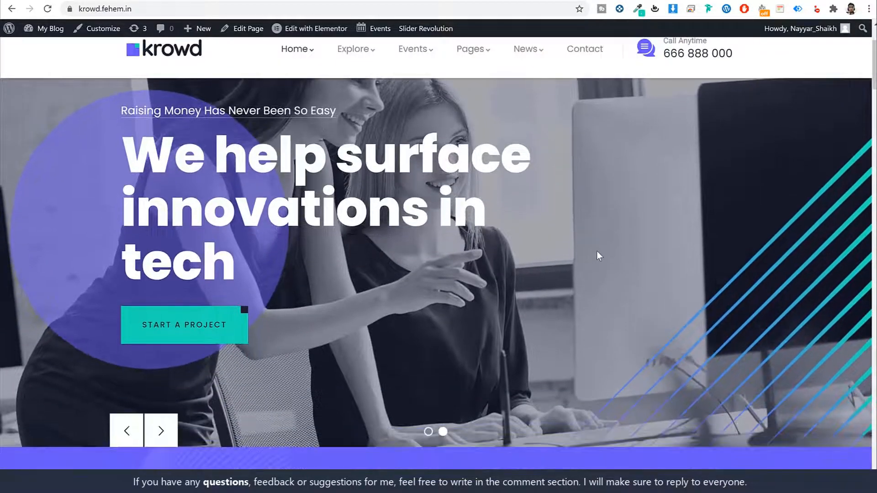
pyautogui.click(172, 424)
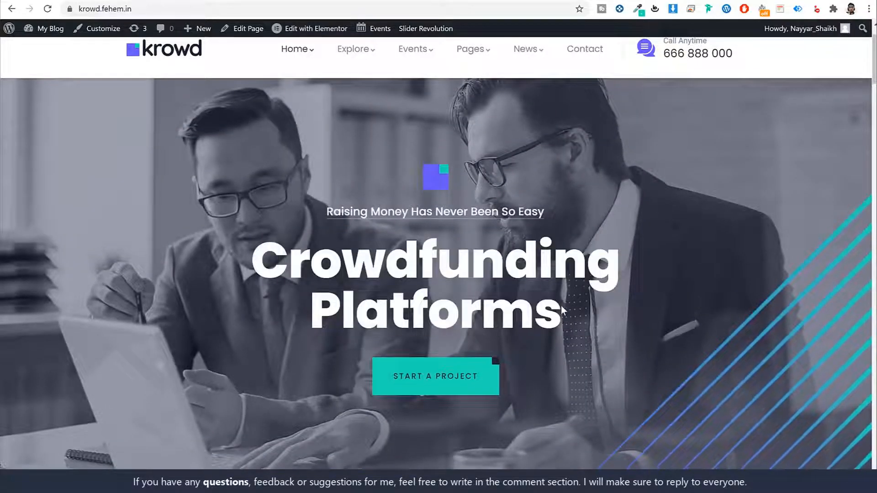
pyautogui.scroll(2, 497, 258)
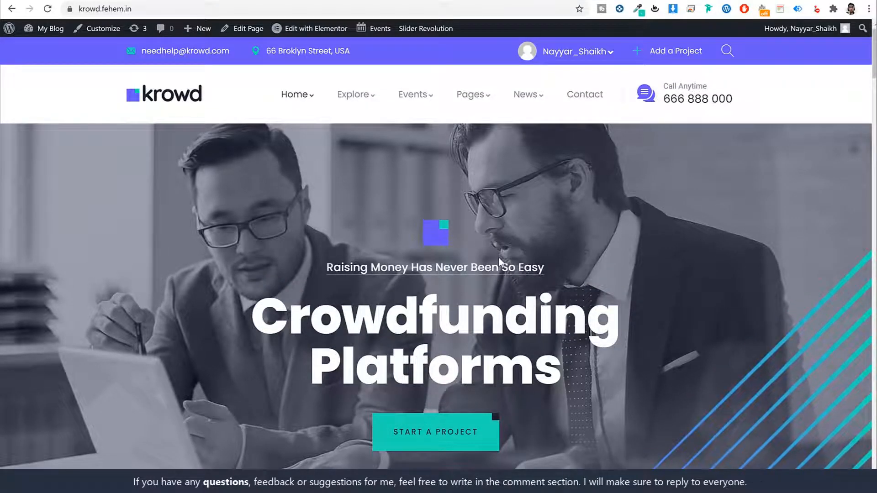
pyautogui.scroll(-6, 499, 258)
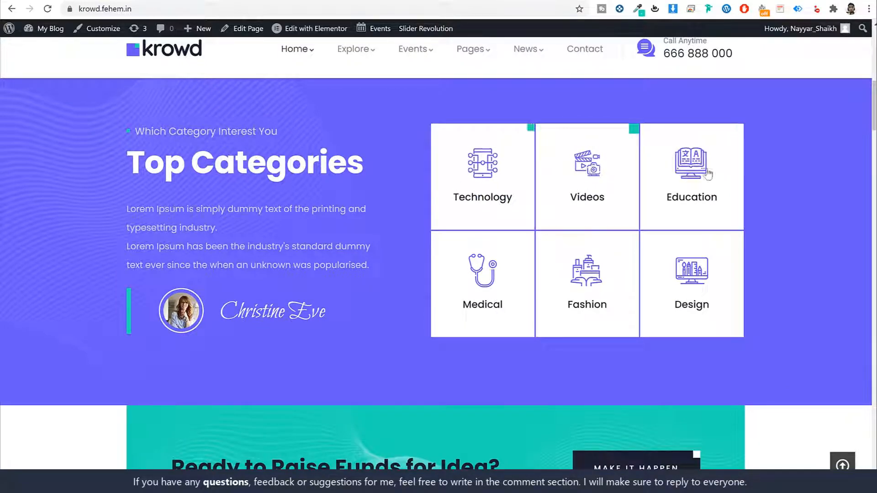
pyautogui.scroll(1, 302, 210)
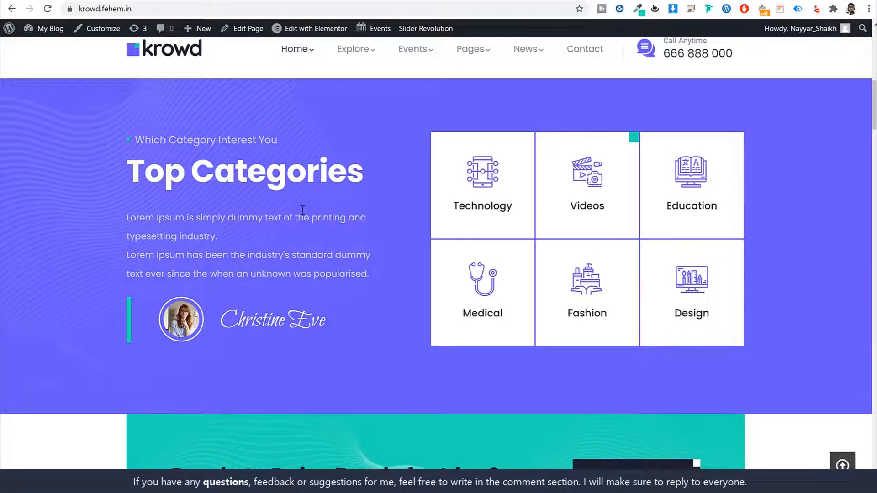
pyautogui.scroll(1, 303, 210)
pyautogui.scroll(-3, 385, 281)
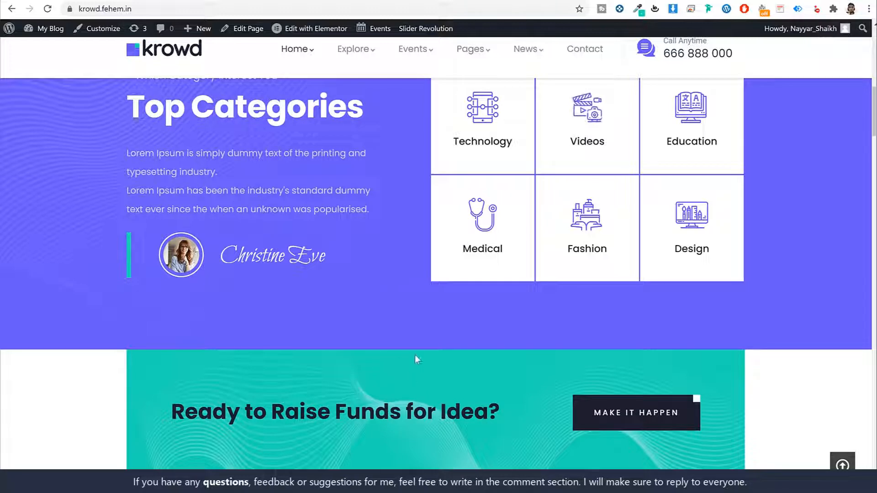
pyautogui.scroll(1, 431, 365)
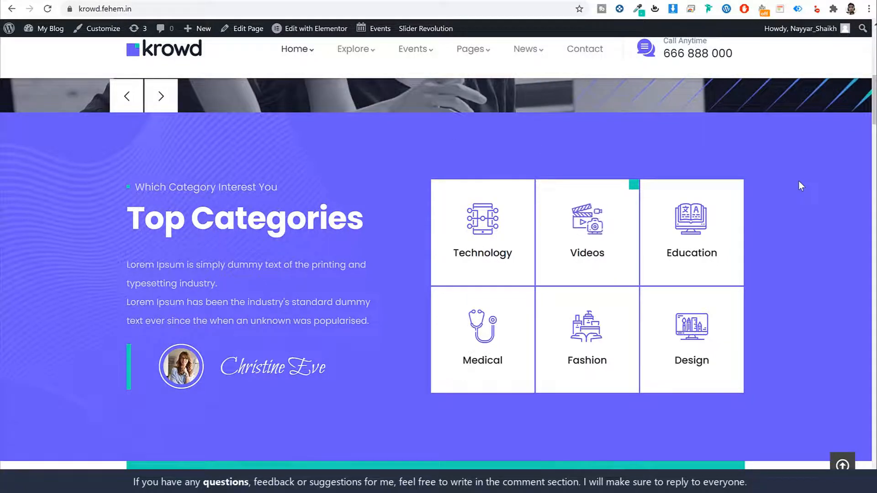
# - Scroll past the 'Ready to Raise Funds for Idea?' section down to Featured Projects
pyautogui.scroll(-1, 797, 184)
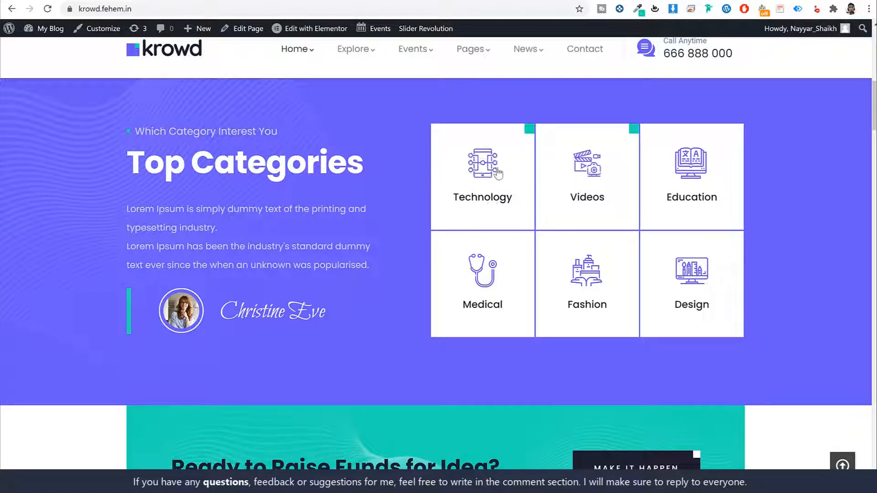
pyautogui.scroll(-6, 721, 237)
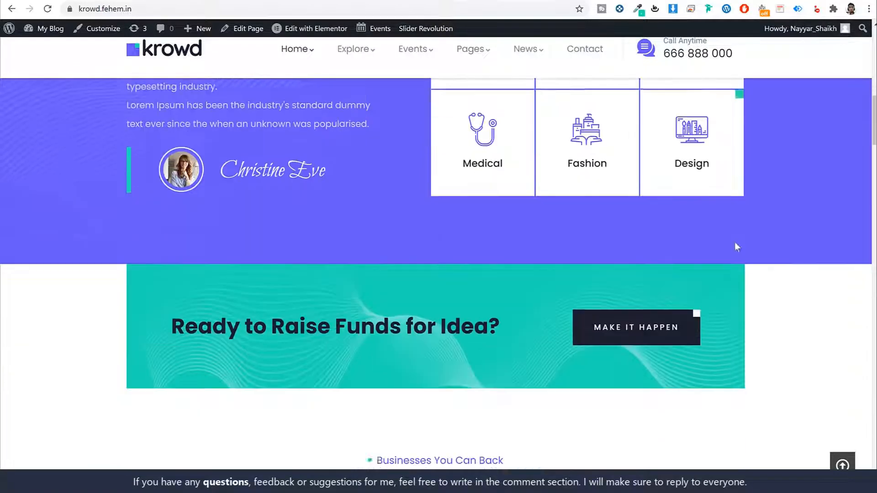
pyautogui.moveTo(172, 187); pyautogui.dragTo(501, 190)
pyautogui.click(489, 196)
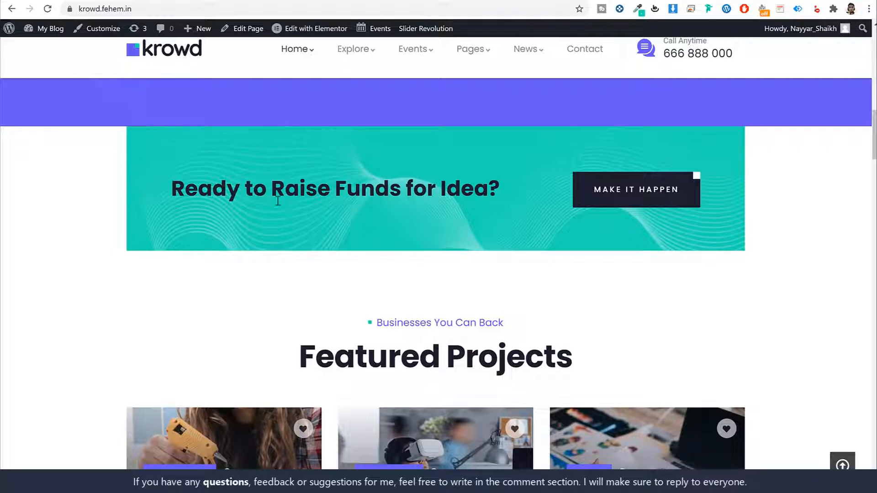
pyautogui.scroll(7, 275, 197)
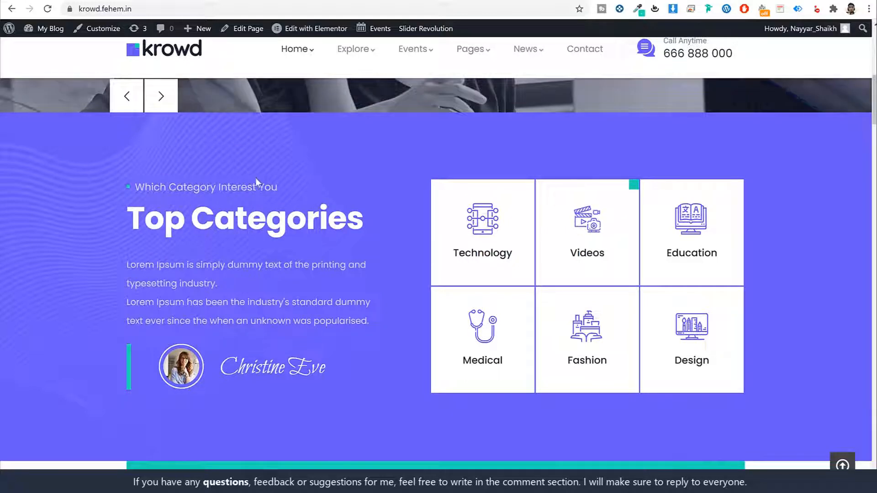
pyautogui.scroll(-5, 301, 279)
pyautogui.scroll(-1, 299, 278)
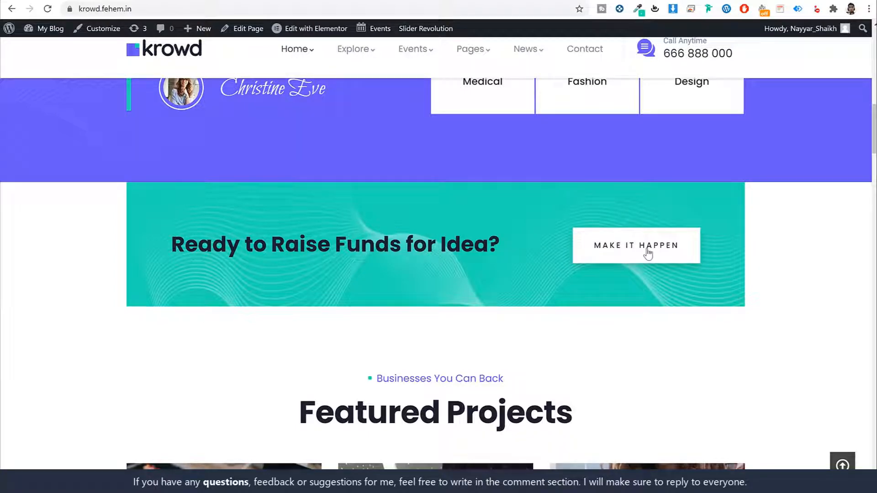
pyautogui.scroll(-5, 761, 284)
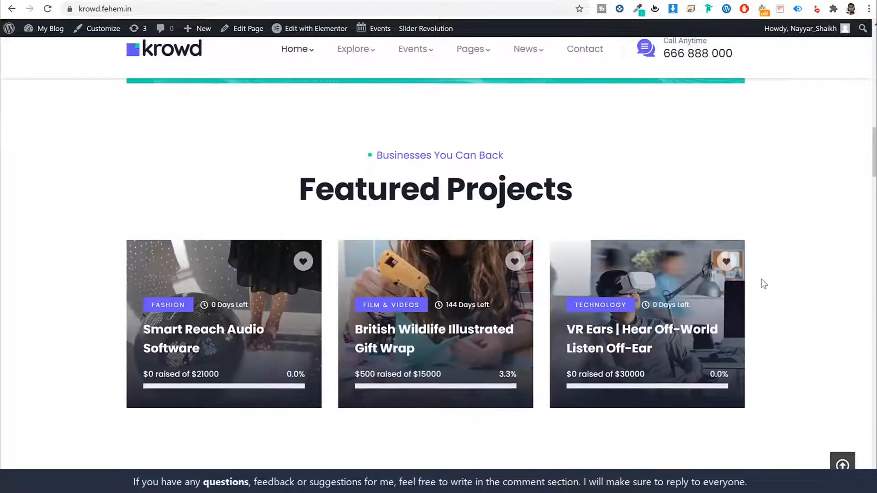
# - Advance the Featured Projects carousel six cards, then scroll to the 690/808/560/990 statistics
pyautogui.click(769, 279)
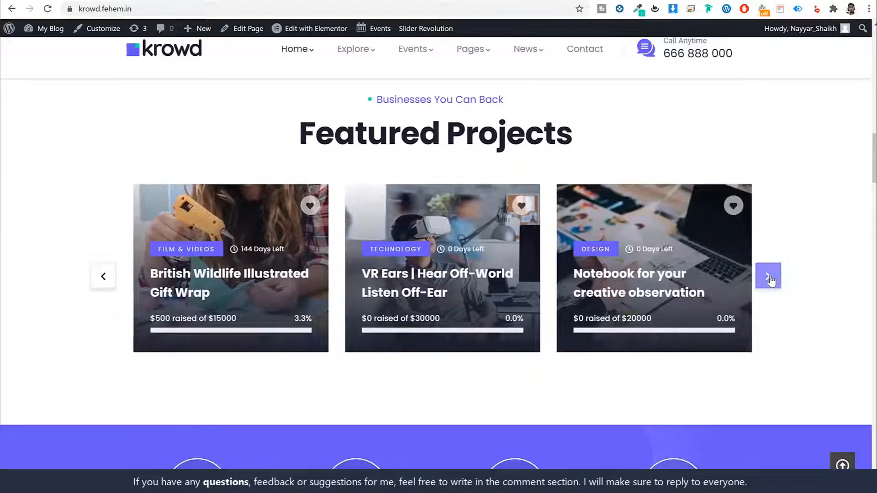
pyautogui.click(770, 280)
pyautogui.click(769, 278)
pyautogui.click(769, 278)
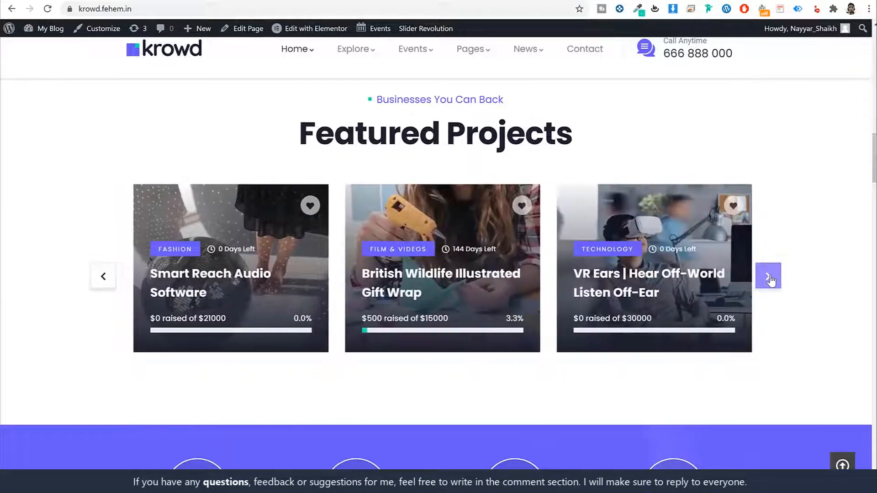
pyautogui.click(771, 280)
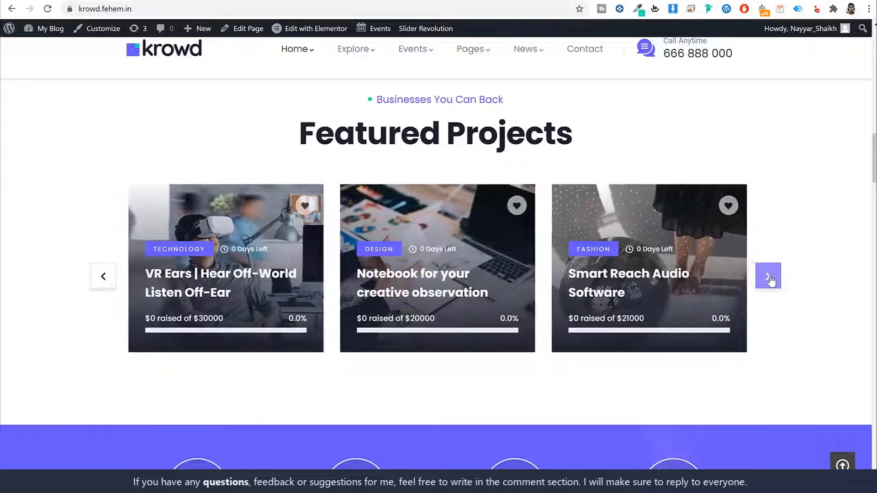
pyautogui.click(771, 280)
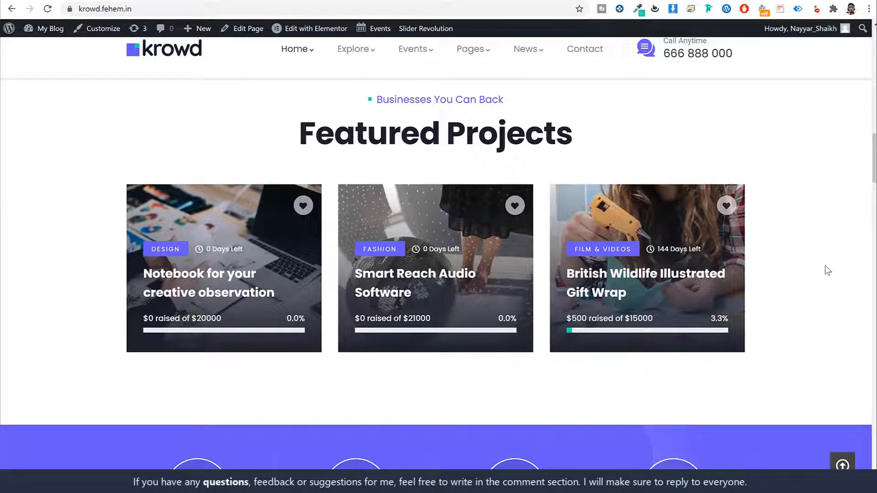
pyautogui.scroll(-3, 826, 277)
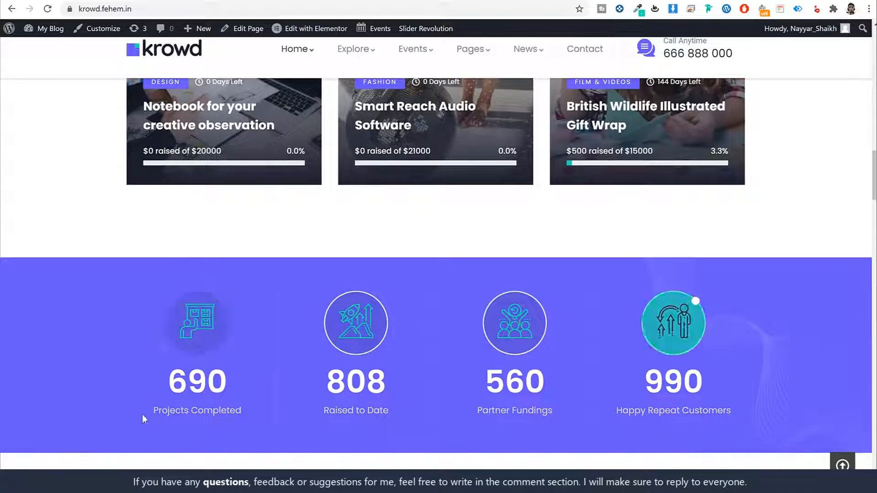
# - Select the 808 and 690 counters, then scroll through Explore Projects to the creativity banner
pyautogui.doubleClick(348, 374)
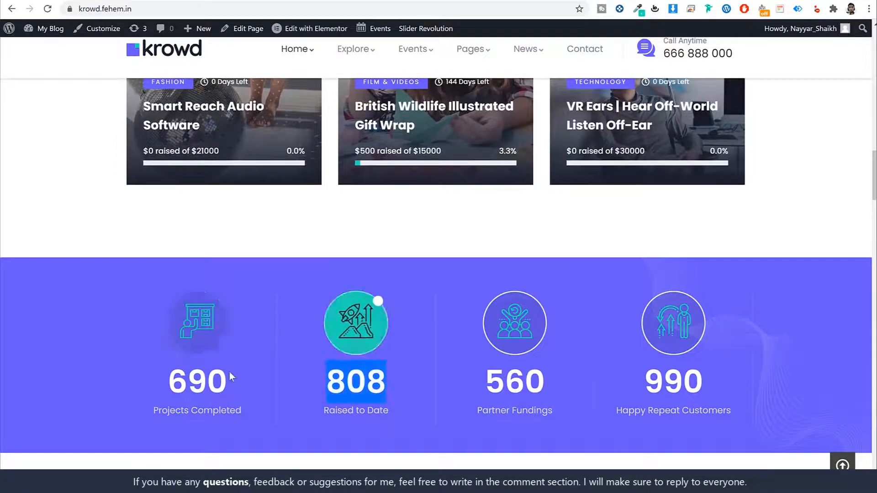
pyautogui.doubleClick(201, 381)
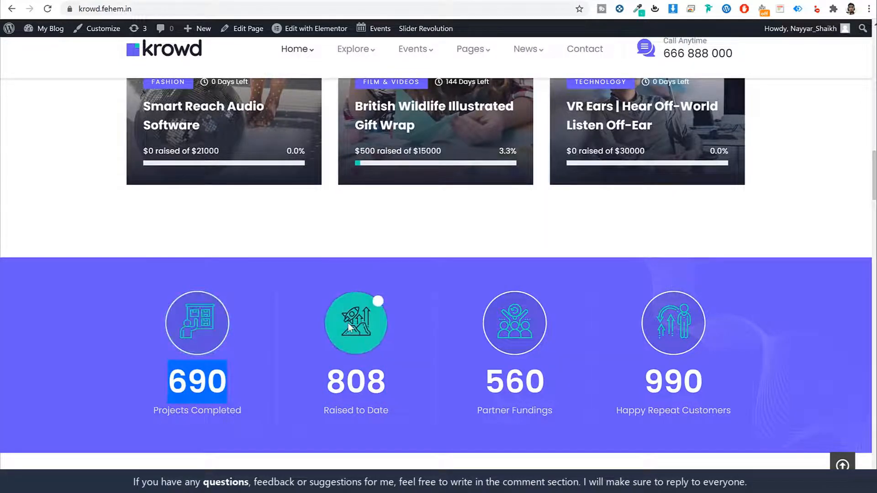
pyautogui.scroll(-8, 764, 376)
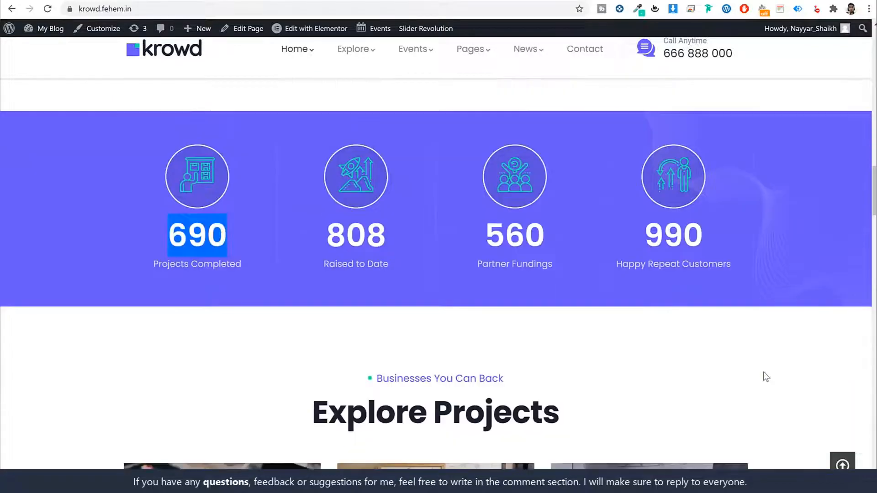
pyautogui.scroll(-1, 766, 377)
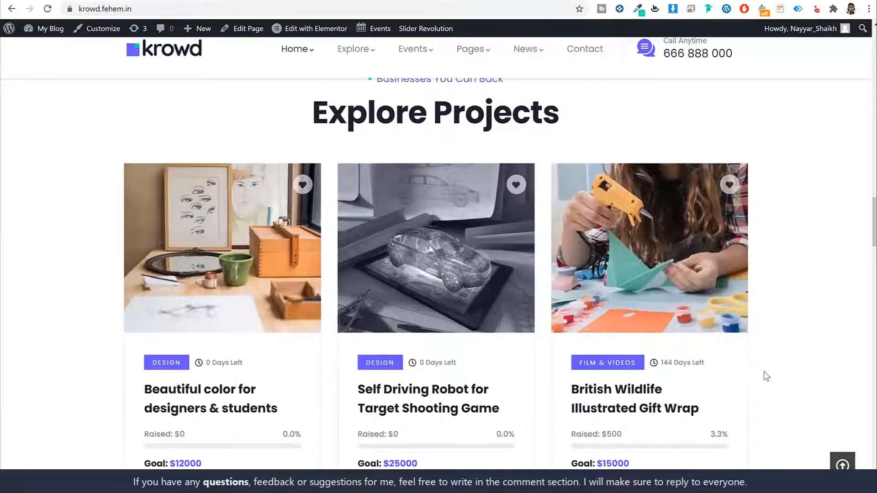
pyautogui.scroll(-1, 767, 377)
pyautogui.scroll(3, 766, 376)
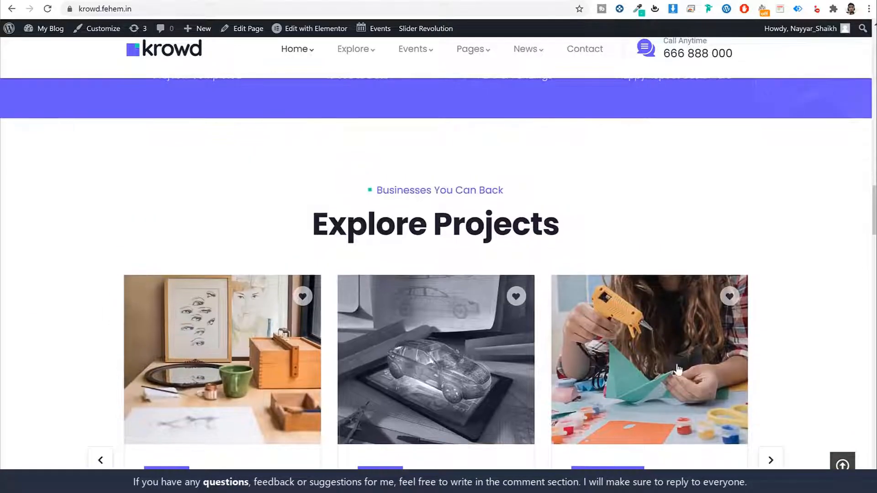
pyautogui.scroll(-3, 759, 361)
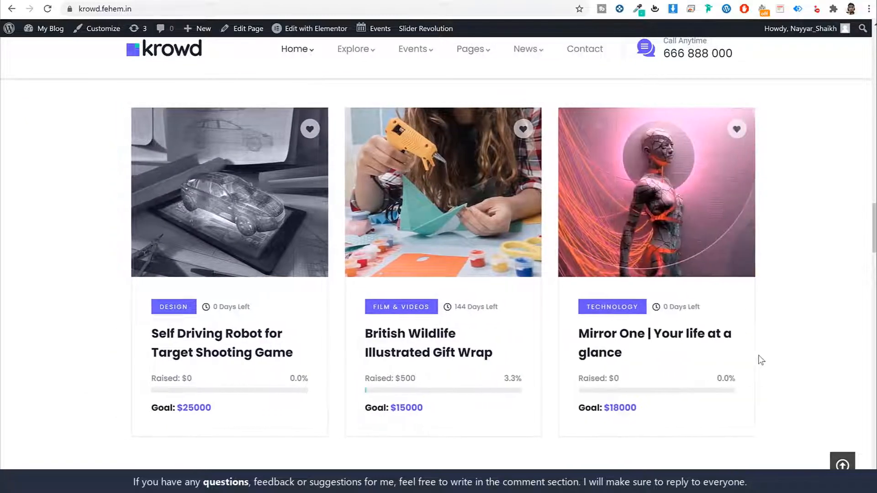
pyautogui.scroll(-6, 761, 361)
pyautogui.scroll(-1, 759, 367)
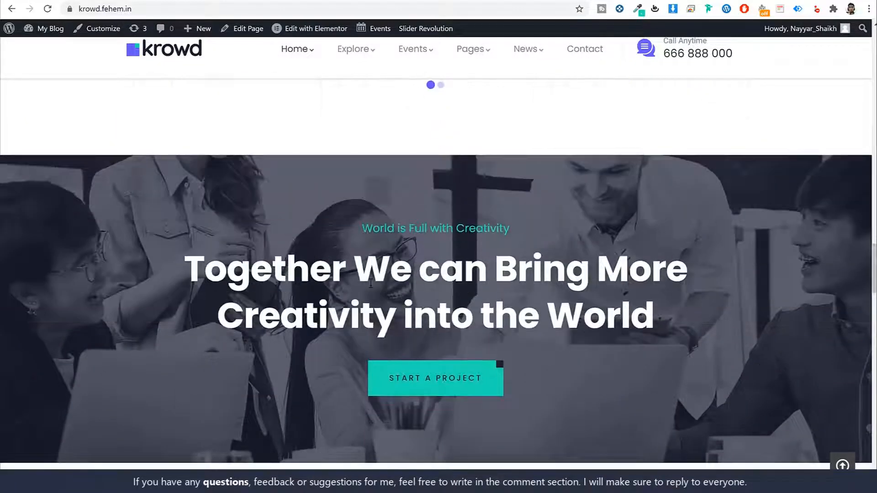
# - Highlight the 'Together We can Bring More Creativity' heading and scroll down to the testimonials
pyautogui.moveTo(181, 259); pyautogui.dragTo(673, 302)
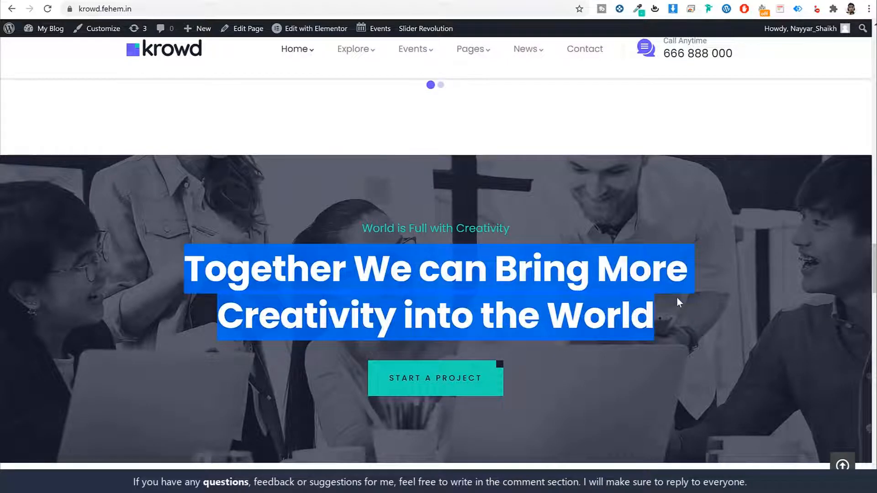
pyautogui.click(678, 298)
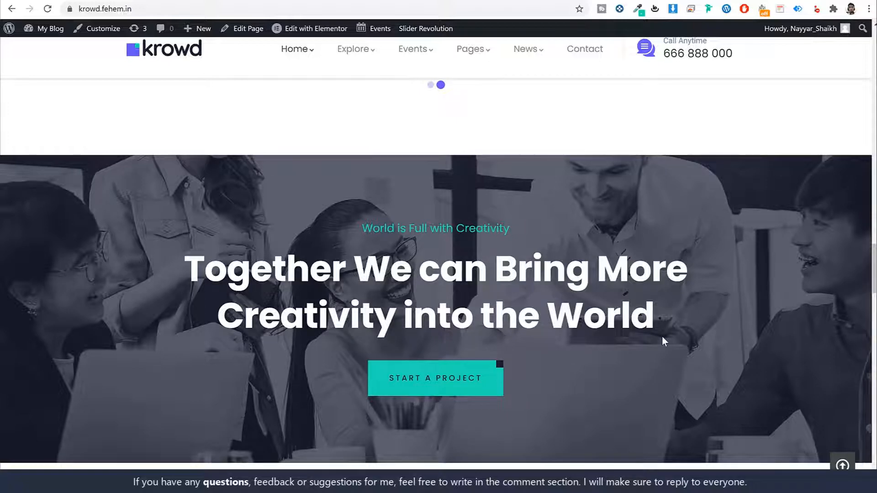
pyautogui.scroll(-2, 648, 317)
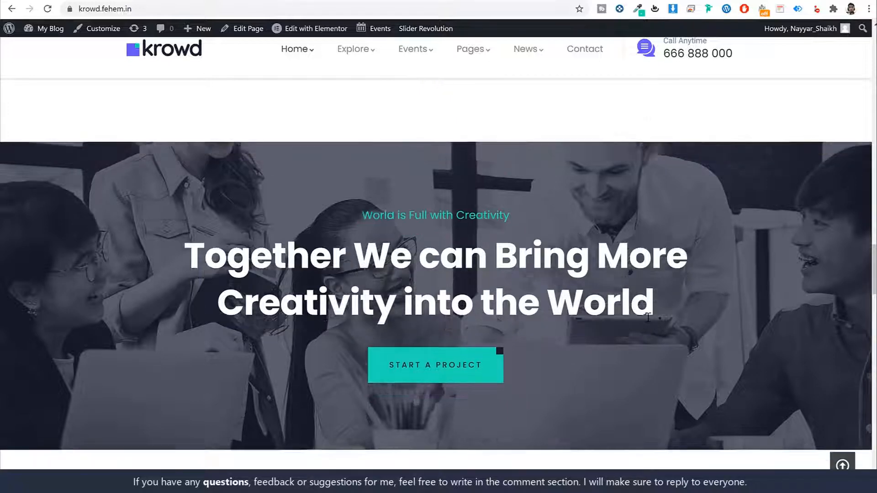
pyautogui.scroll(-7, 647, 317)
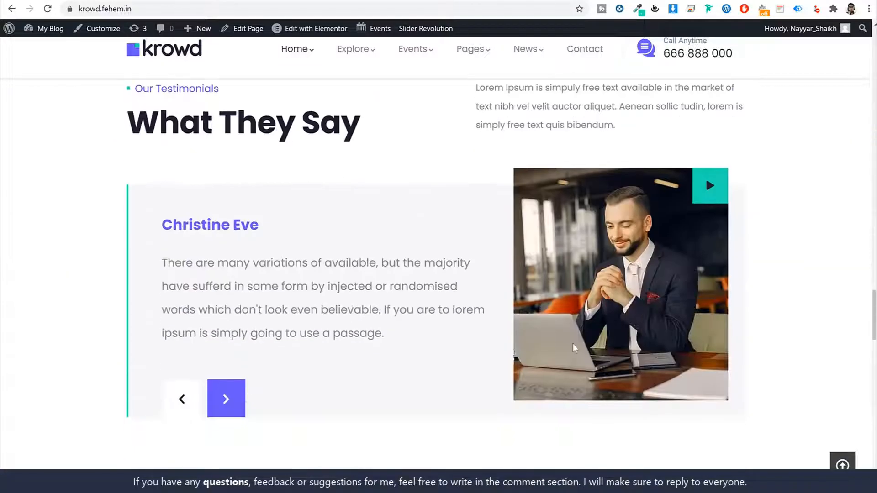
# - Advance the testimonial slider five reviews, then scroll to the 'Krowd is changing' banner
pyautogui.click(214, 407)
pyautogui.click(228, 402)
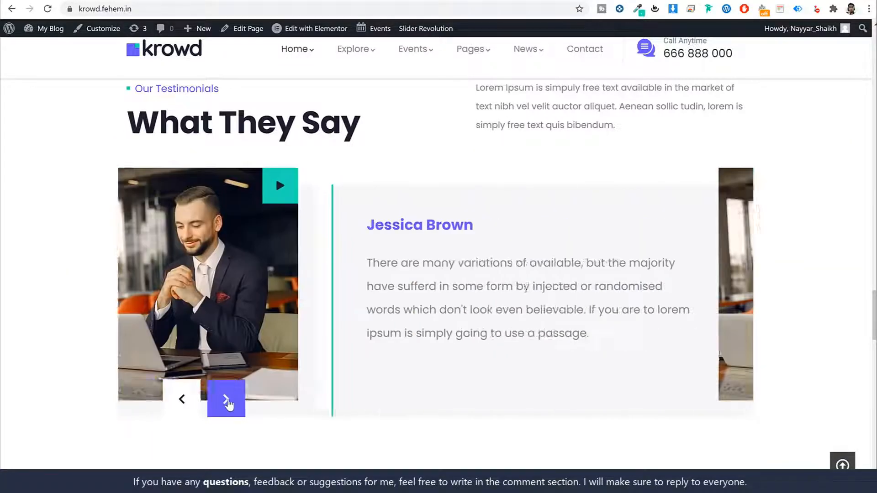
pyautogui.click(227, 402)
pyautogui.click(227, 402)
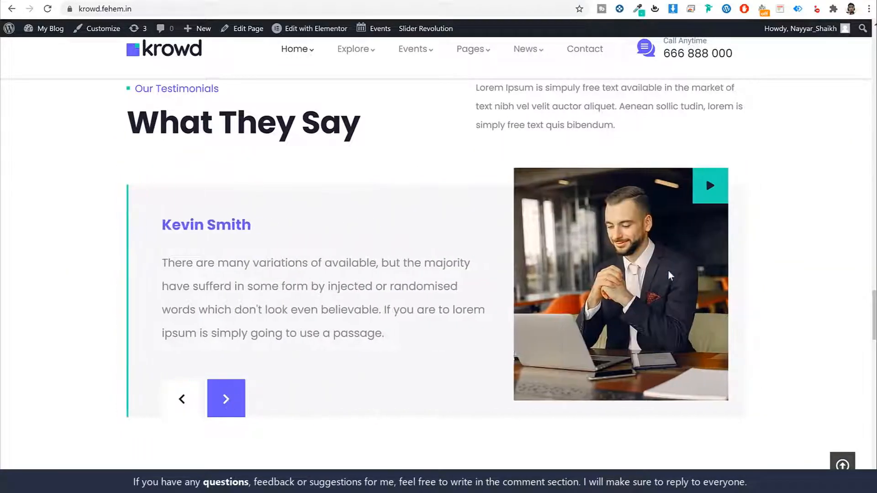
pyautogui.click(229, 401)
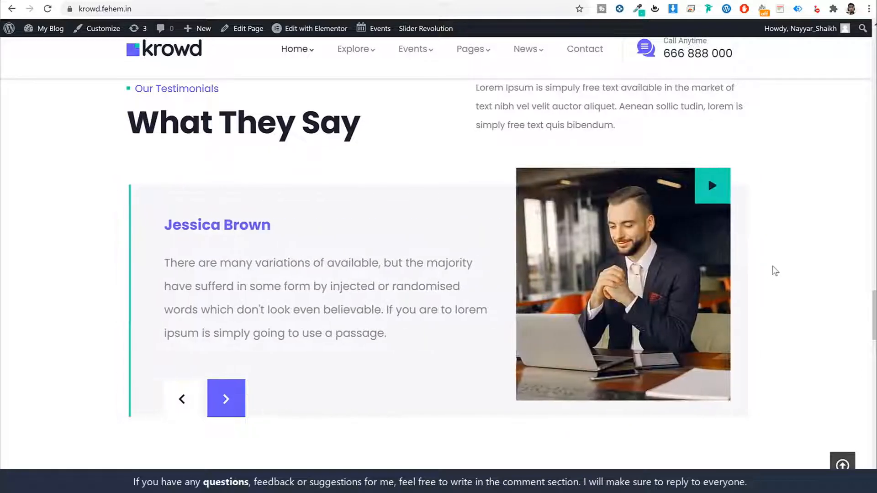
pyautogui.scroll(-3, 773, 270)
pyautogui.scroll(-6, 771, 274)
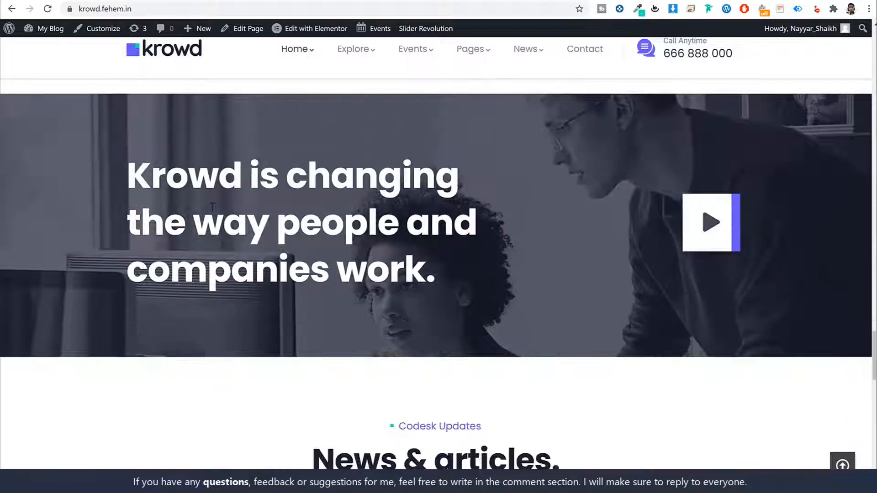
# - Play and pause the promo video in its pop-up player, close it, and scroll to News & articles
pyautogui.moveTo(125, 170); pyautogui.dragTo(488, 257)
pyautogui.scroll(1, 492, 263)
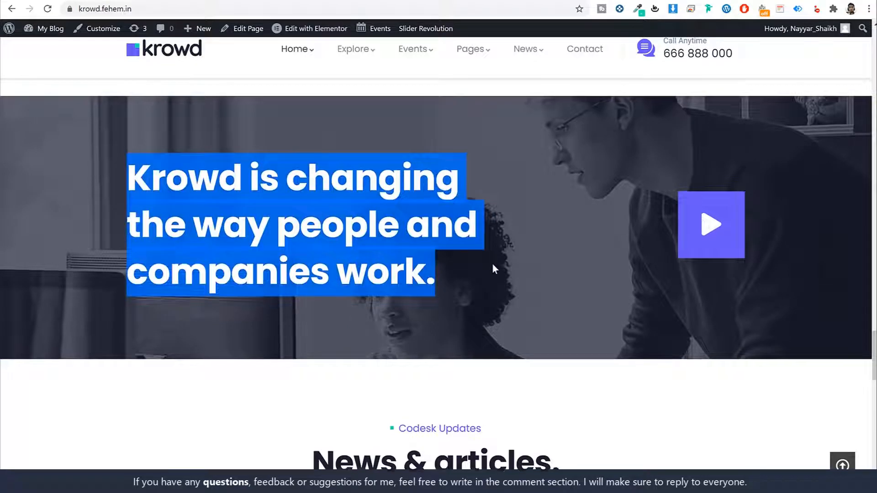
pyautogui.click(490, 263)
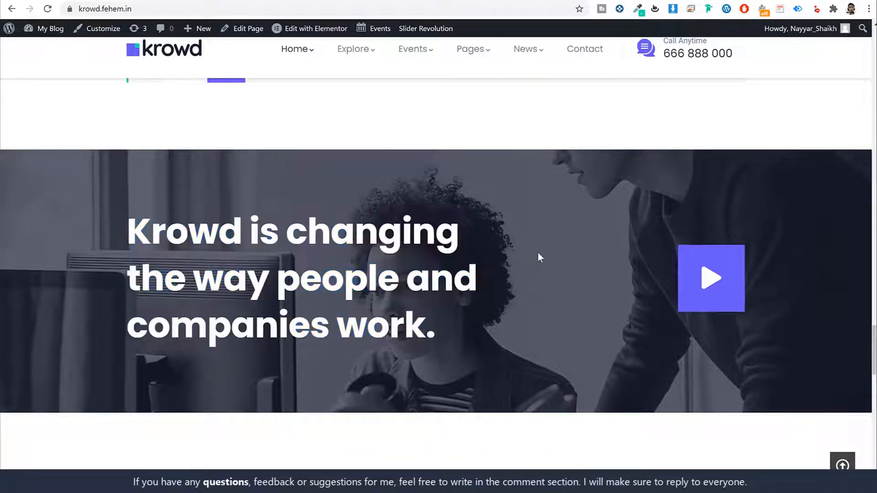
pyautogui.click(695, 283)
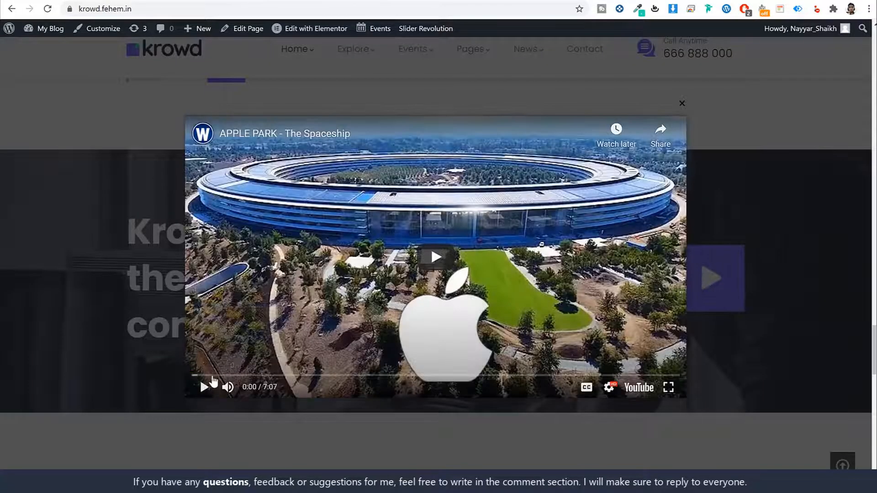
pyautogui.click(205, 386)
pyautogui.click(206, 386)
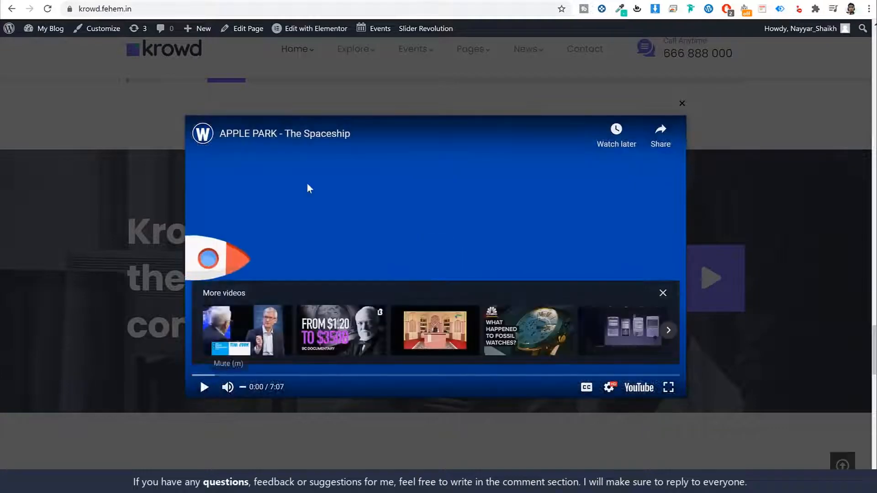
pyautogui.click(681, 103)
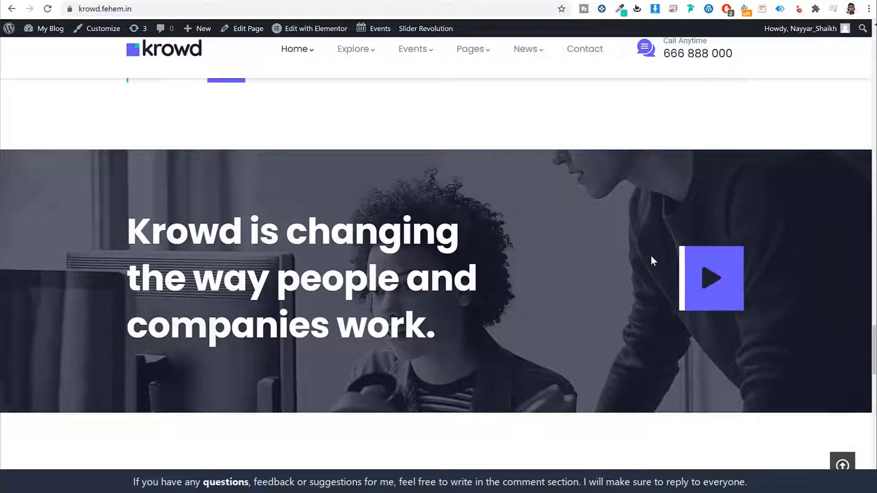
pyautogui.scroll(-3, 652, 258)
pyautogui.scroll(-5, 652, 258)
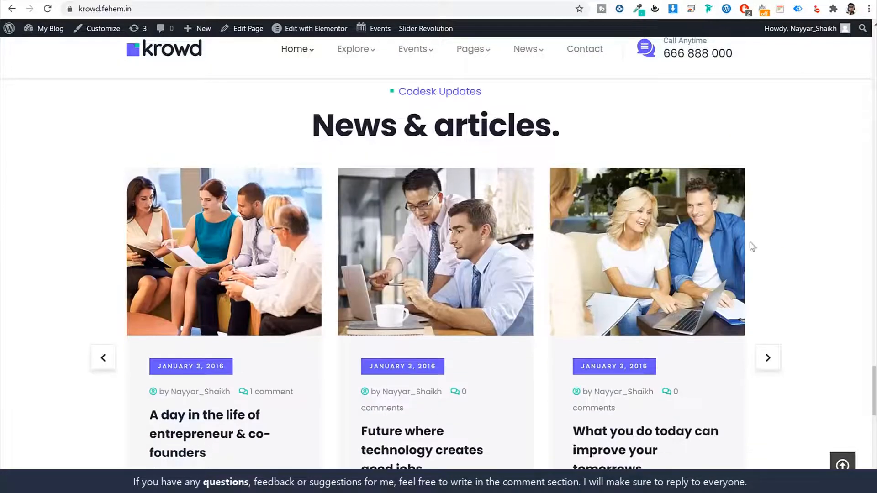
# - Scroll past the news cards, focus the Crowdfunding Guide e-mail field, reach the footer, then return to top
pyautogui.scroll(-2, 752, 245)
pyautogui.scroll(-1, 762, 246)
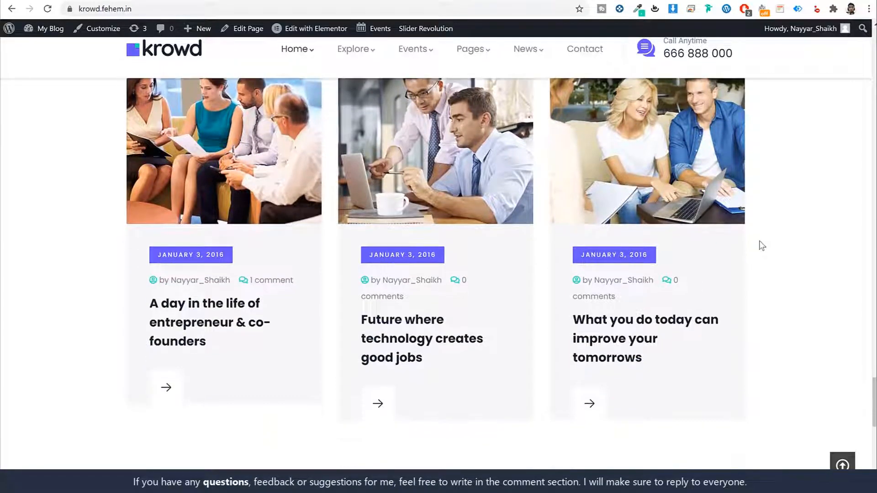
pyautogui.scroll(4, 762, 246)
pyautogui.scroll(-2, 762, 246)
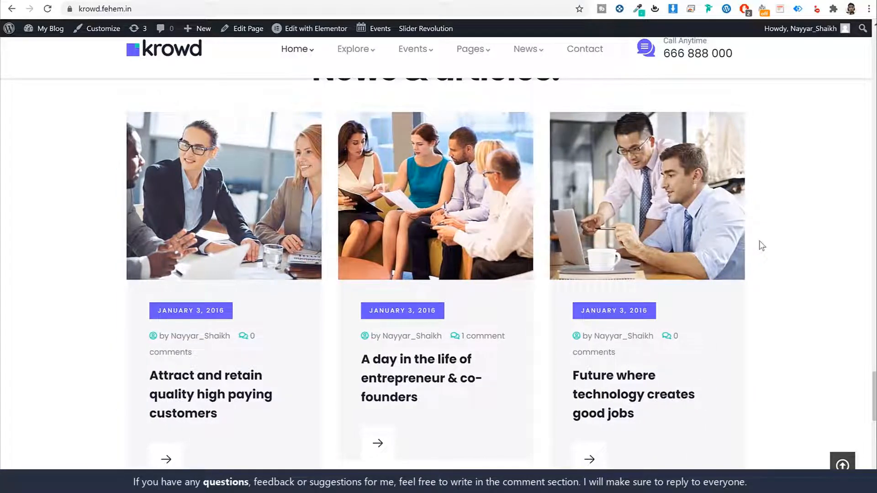
pyautogui.scroll(-8, 765, 255)
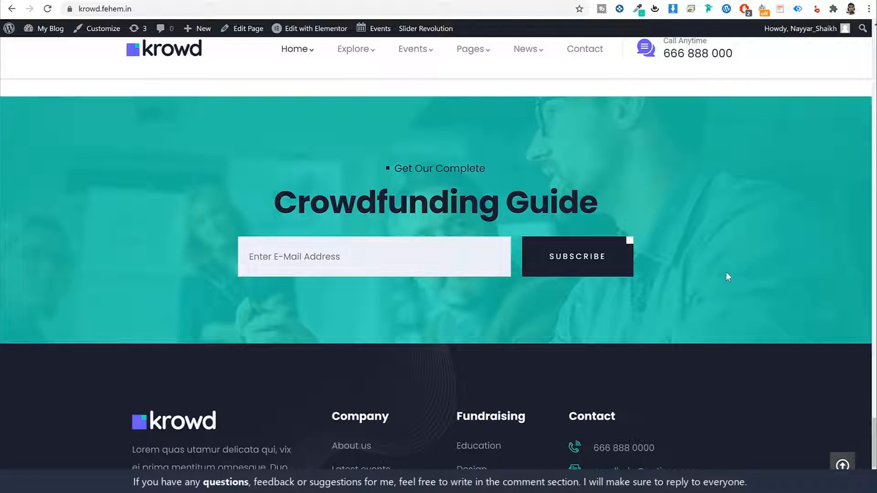
pyautogui.click(346, 256)
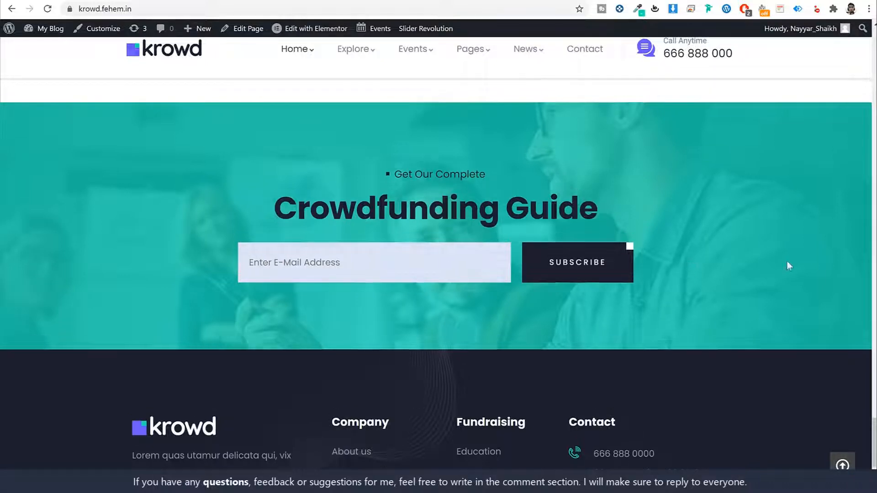
pyautogui.scroll(-3, 787, 261)
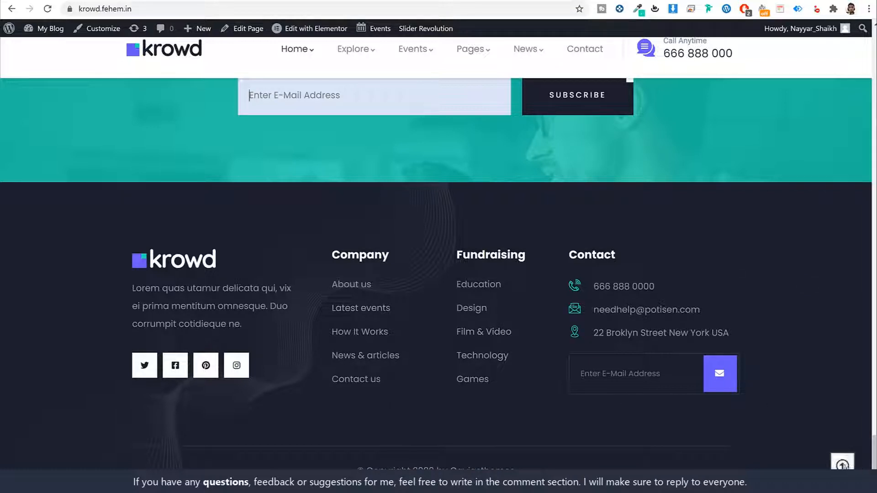
pyautogui.click(843, 465)
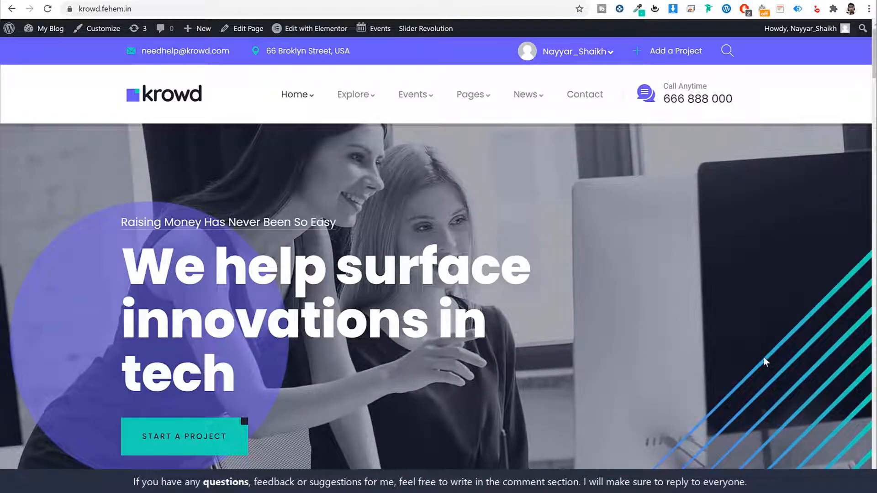
# - Step the Featured Projects carousel back one card and open the Gift Wrap project title
pyautogui.scroll(-15, 723, 362)
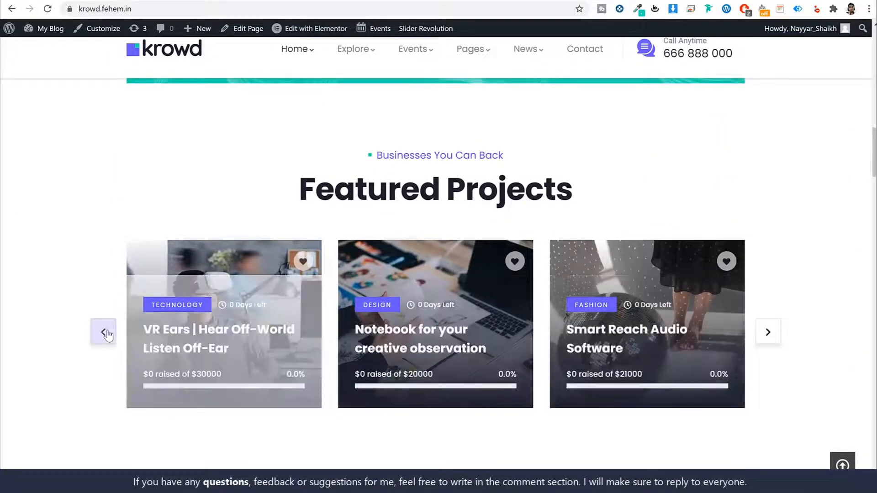
pyautogui.click(104, 332)
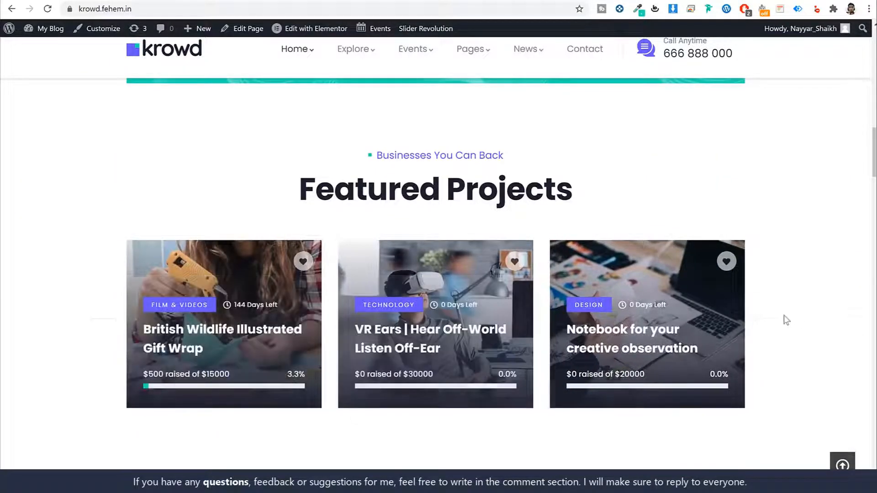
pyautogui.click(189, 333)
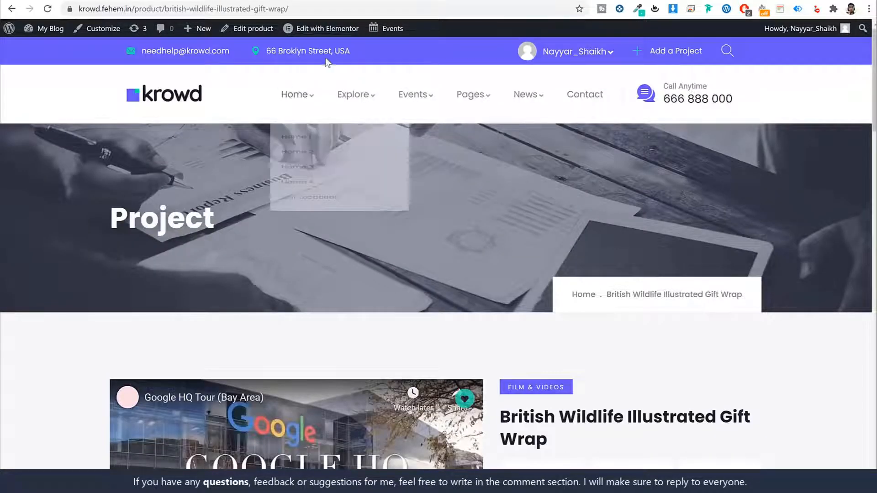
# - Scroll through the project page, highlighting the Project heading and Short Story text
pyautogui.moveTo(111, 219)
pyautogui.mouseDown()
pyautogui.moveTo(253, 216)
pyautogui.moveTo(101, 211)
pyautogui.mouseUp()
pyautogui.click(254, 216)
pyautogui.click(112, 217)
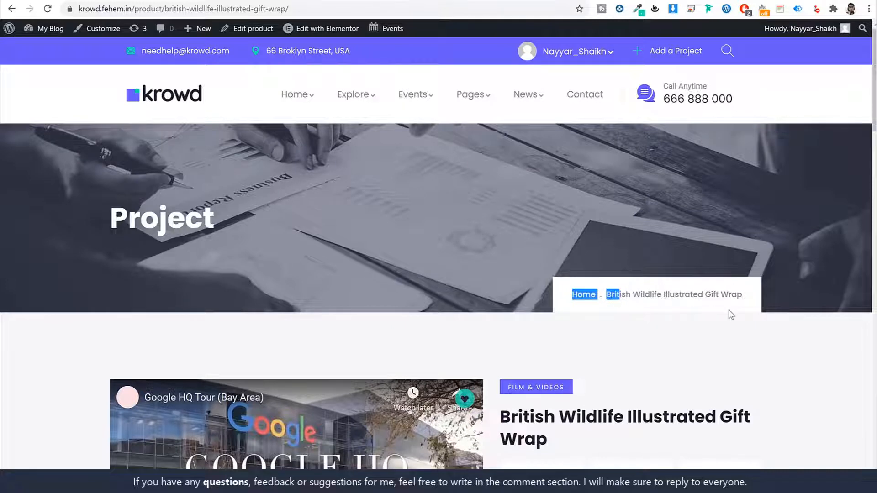
pyautogui.scroll(-5, 777, 299)
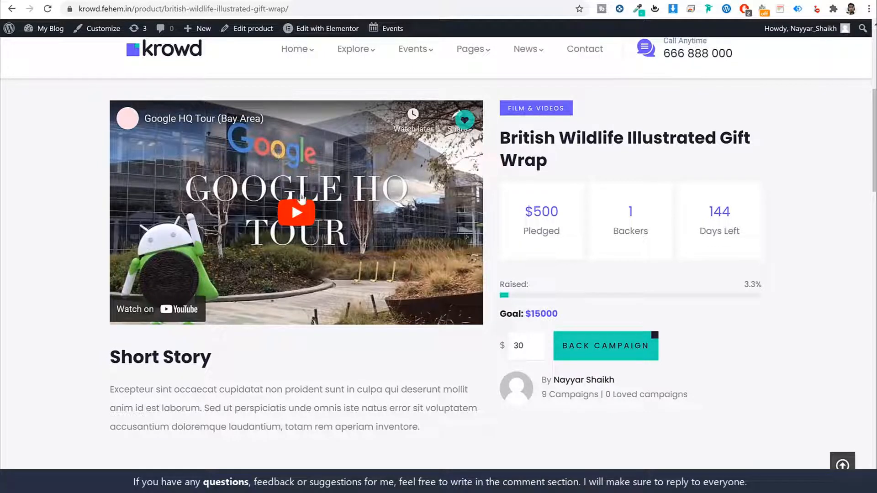
pyautogui.scroll(-1, 336, 274)
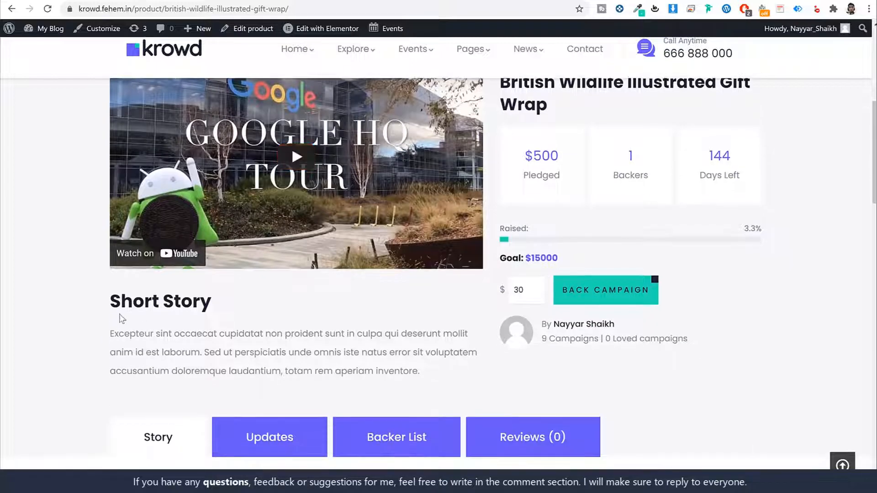
pyautogui.moveTo(110, 305); pyautogui.dragTo(255, 334)
pyautogui.click(350, 371)
pyautogui.scroll(1, 384, 355)
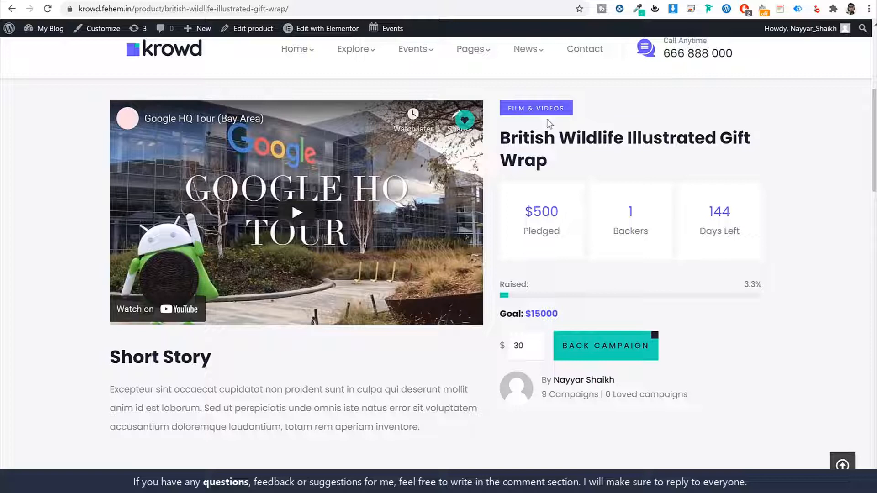
# - Review the campaign stats: $500 pledged, 1 backer, 144 days left, $15000 goal
pyautogui.tripleClick(565, 160)
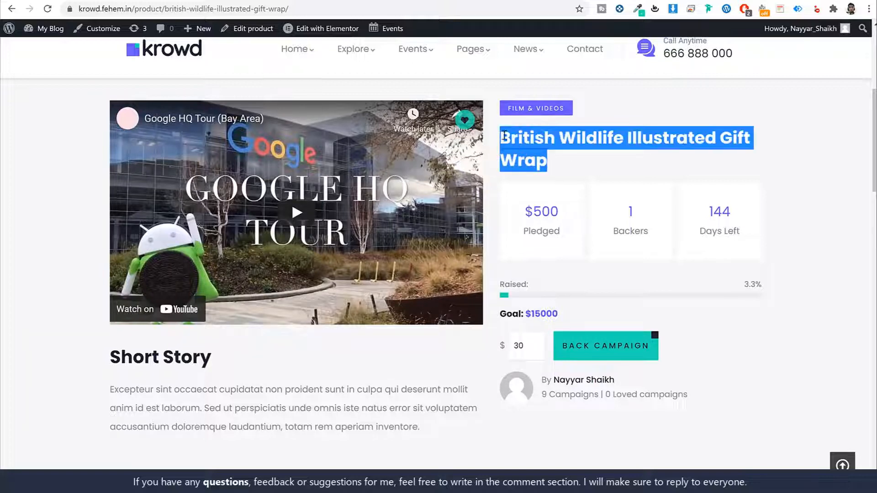
pyautogui.click(560, 185)
pyautogui.tripleClick(559, 229)
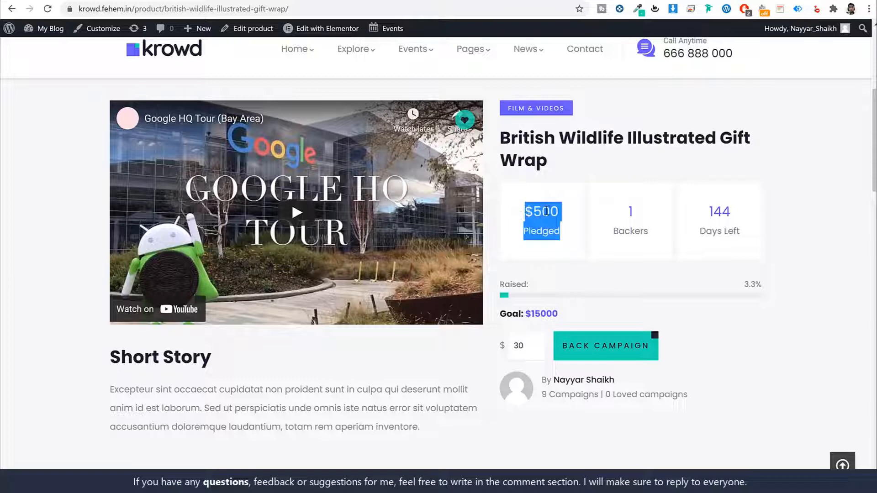
pyautogui.click(560, 230)
pyautogui.tripleClick(556, 231)
pyautogui.moveTo(650, 231); pyautogui.dragTo(626, 224)
pyautogui.tripleClick(630, 222)
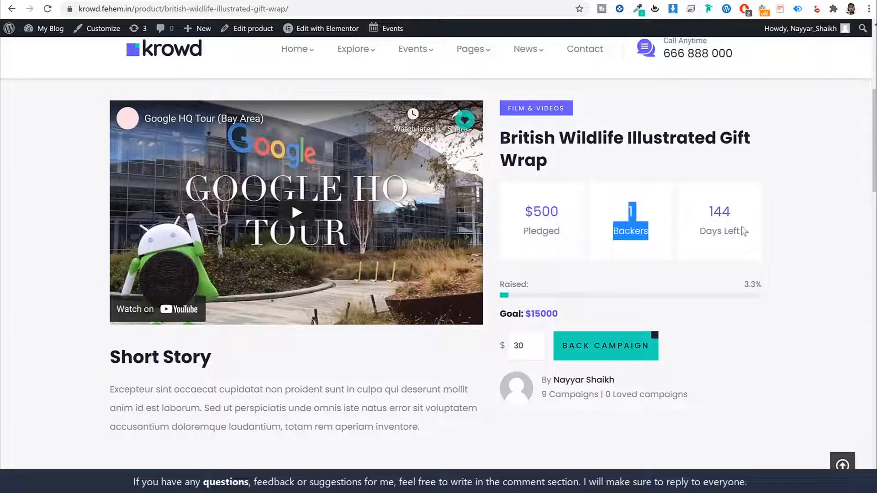
pyautogui.tripleClick(718, 211)
pyautogui.click(806, 208)
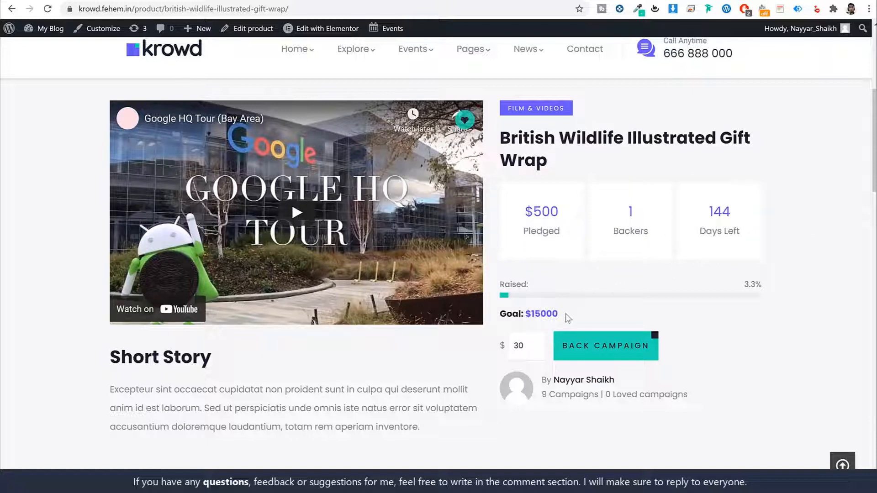
pyautogui.moveTo(568, 318); pyautogui.dragTo(525, 315)
pyautogui.click(589, 310)
pyautogui.moveTo(565, 211); pyautogui.dragTo(533, 209)
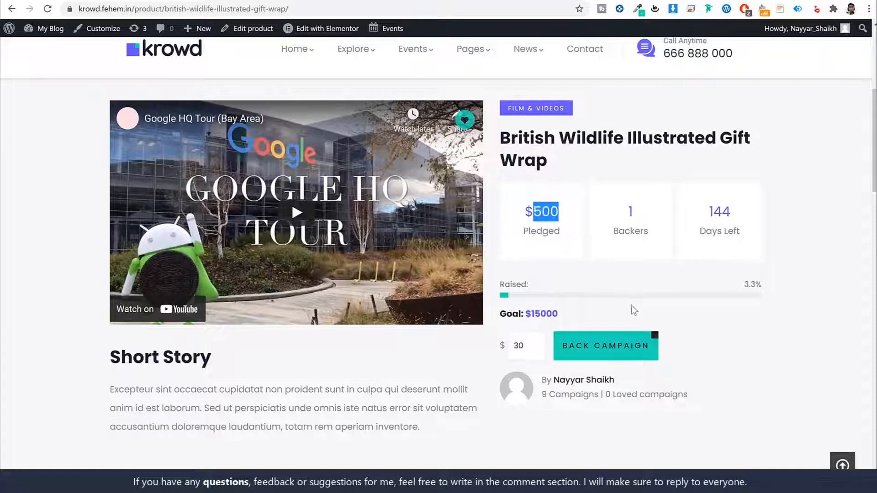
# - Change the pledge amount from 30 to 100 and back the campaign
pyautogui.scroll(-1, 739, 315)
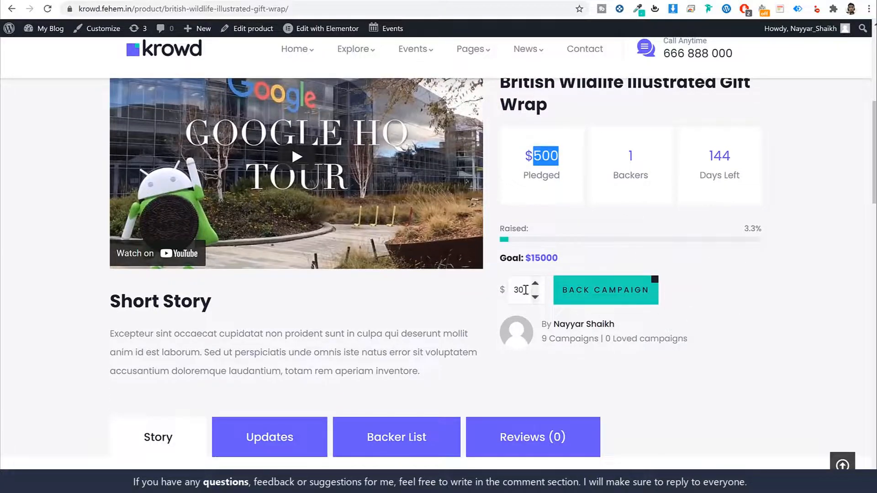
pyautogui.moveTo(525, 290); pyautogui.dragTo(502, 288)
pyautogui.write('100')
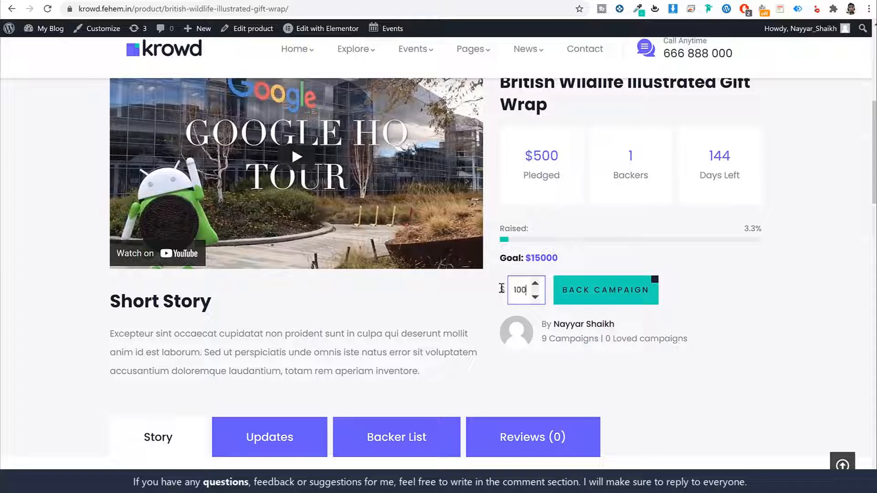
pyautogui.click(595, 297)
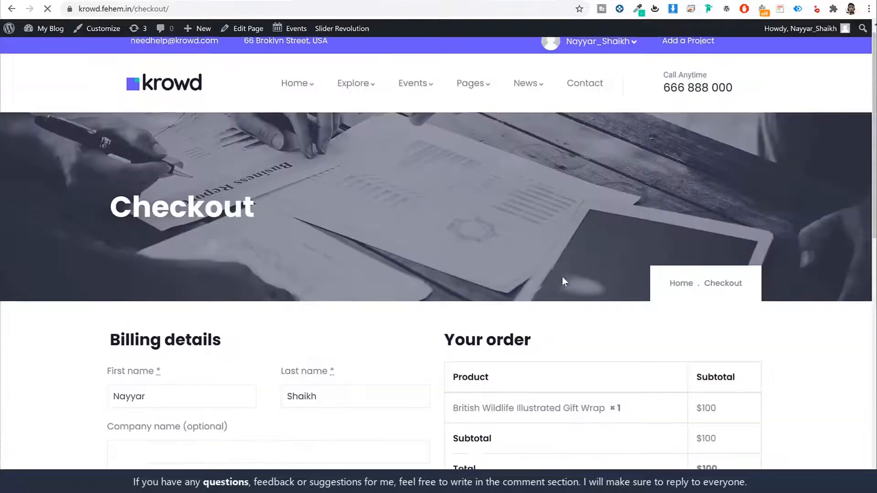
# - Try the PayPal, Credit Card/PayPal and WP Crowdfunding Wallet payment options at checkout
pyautogui.scroll(-8, 561, 279)
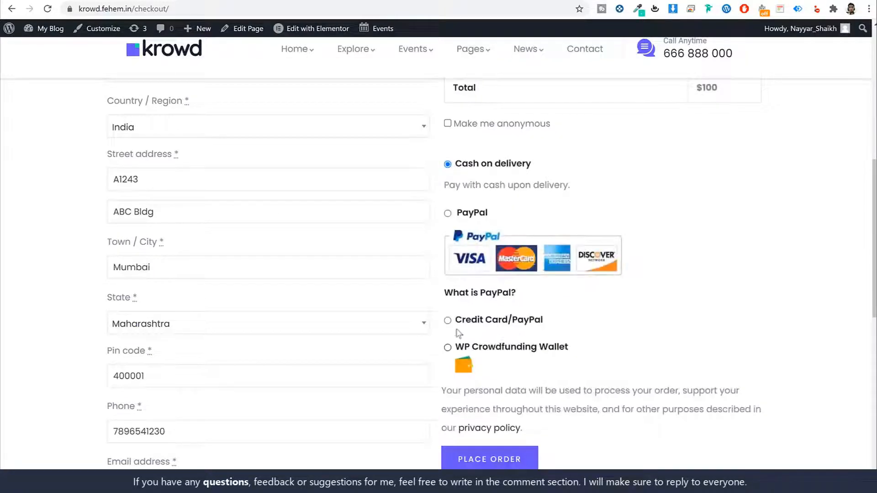
pyautogui.click(452, 211)
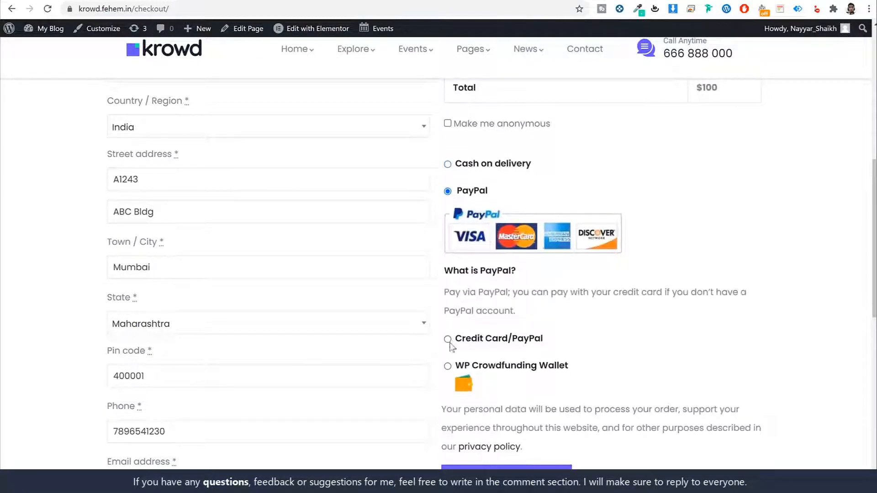
pyautogui.click(447, 339)
pyautogui.scroll(-4, 450, 343)
pyautogui.click(447, 247)
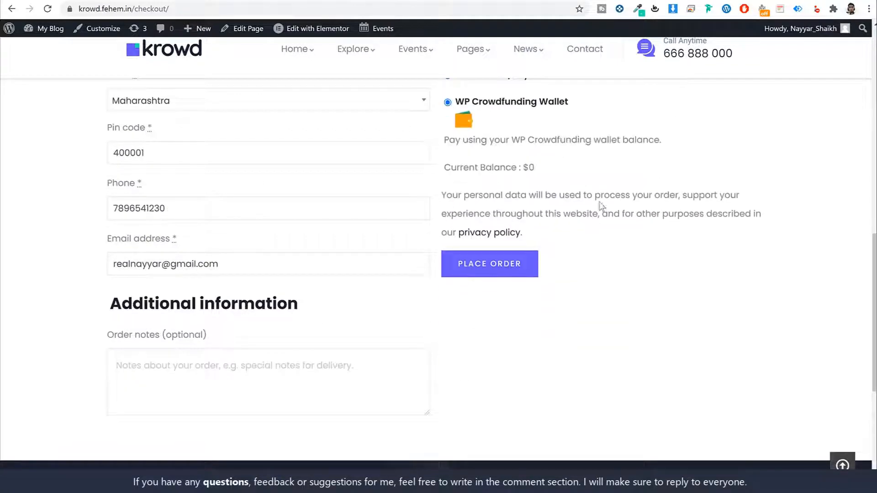
pyautogui.scroll(12, 601, 205)
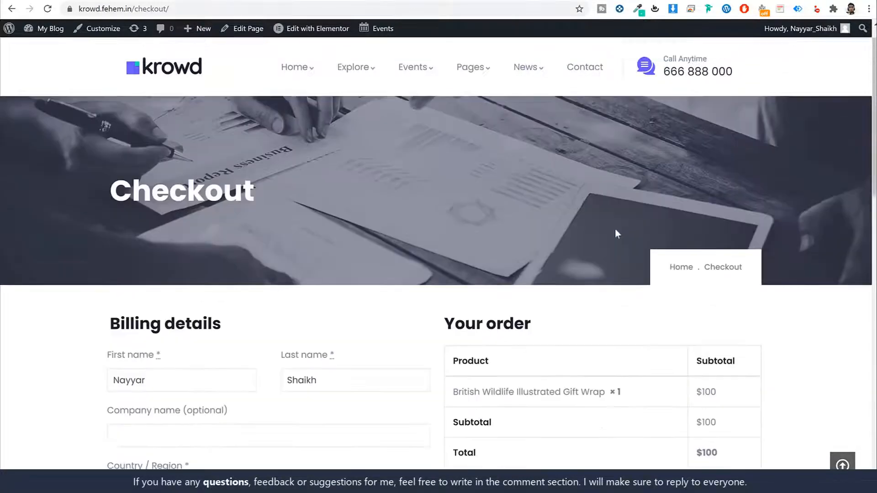
pyautogui.scroll(1, 615, 230)
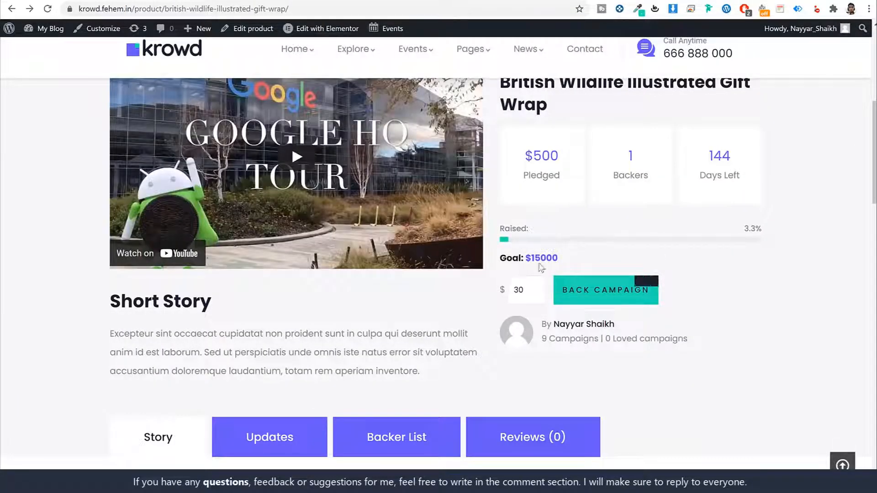
pyautogui.scroll(-5, 590, 292)
pyautogui.scroll(-2, 595, 298)
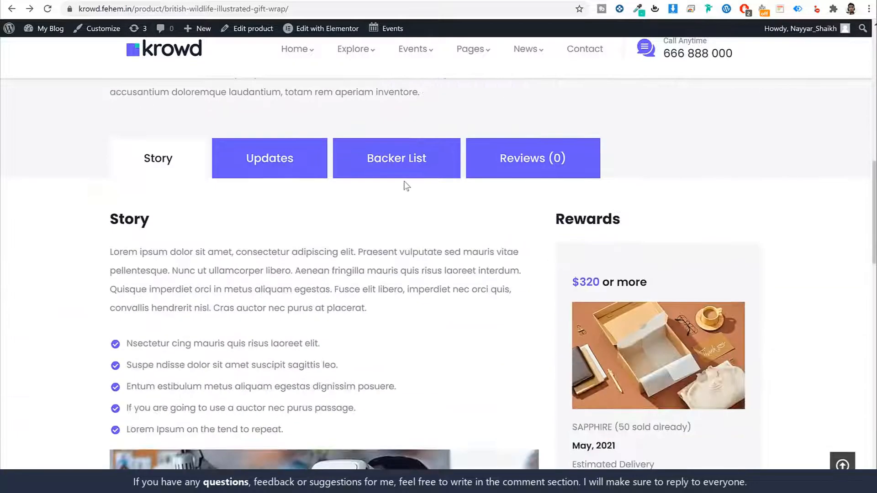
pyautogui.click(413, 166)
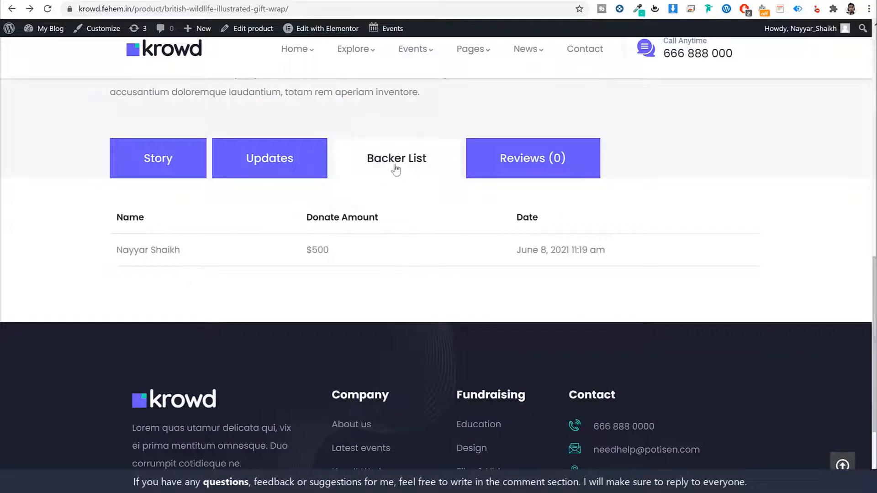
pyautogui.moveTo(184, 254); pyautogui.dragTo(271, 259)
pyautogui.click(341, 251)
pyautogui.moveTo(341, 251); pyautogui.dragTo(300, 255)
pyautogui.moveTo(604, 252); pyautogui.dragTo(514, 255)
pyautogui.click(515, 256)
pyautogui.moveTo(190, 258); pyautogui.dragTo(115, 253)
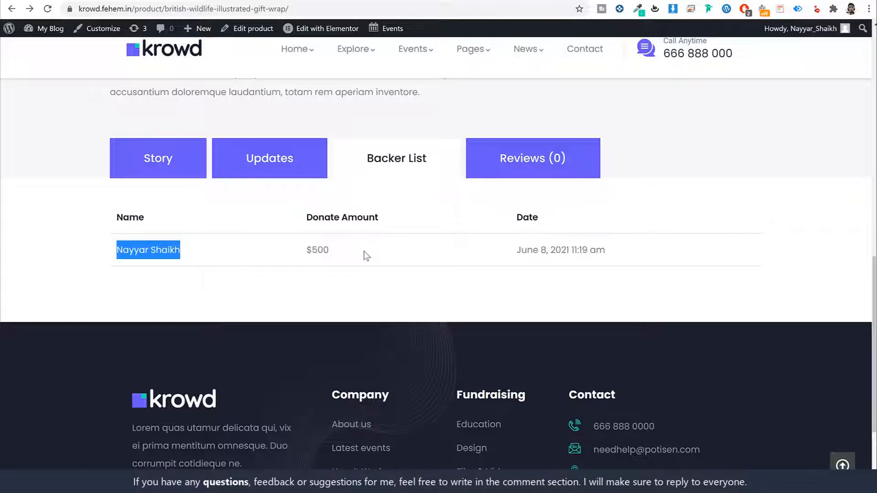
pyautogui.click(159, 169)
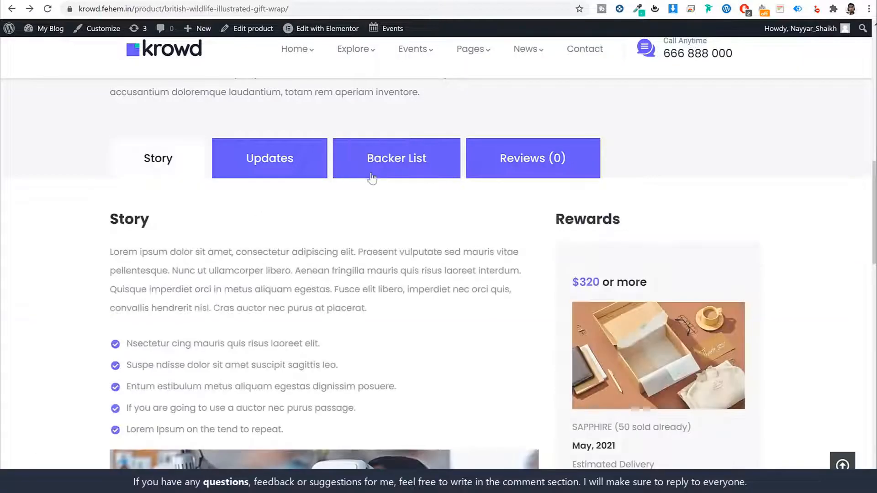
pyautogui.scroll(-1, 490, 242)
pyautogui.scroll(-5, 491, 250)
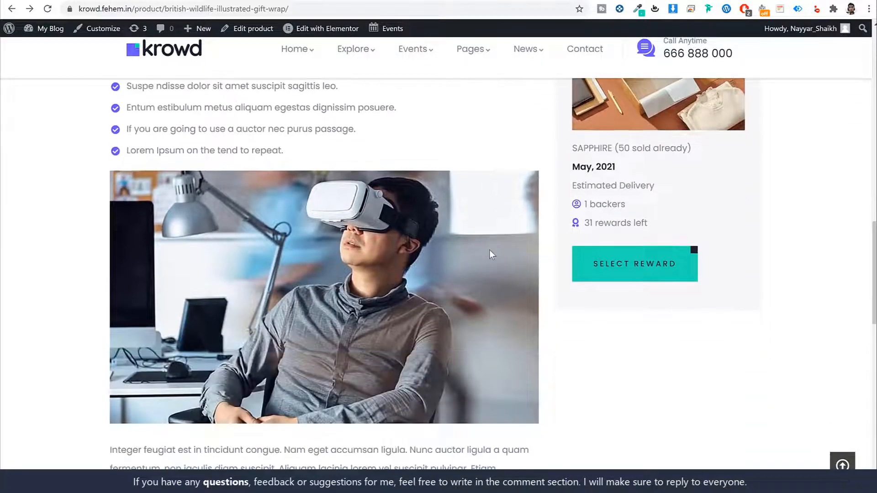
pyautogui.scroll(6, 489, 250)
pyautogui.scroll(-1, 489, 250)
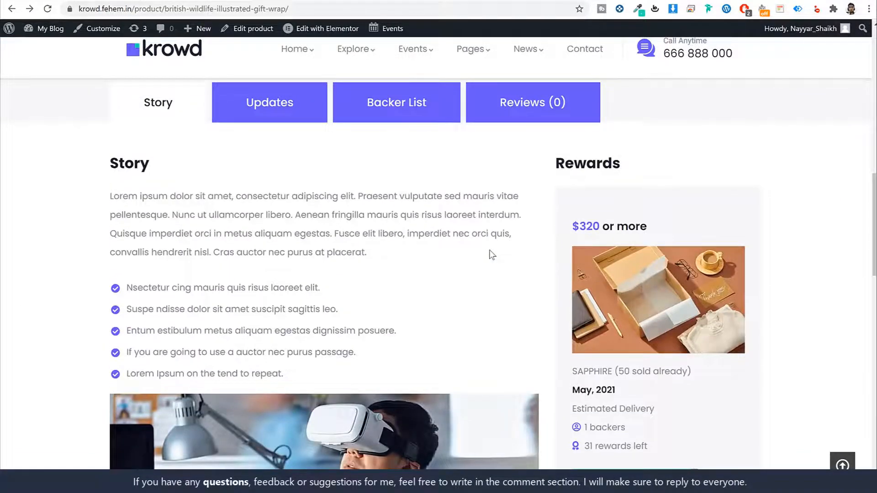
pyautogui.scroll(6, 491, 254)
pyautogui.scroll(-7, 489, 251)
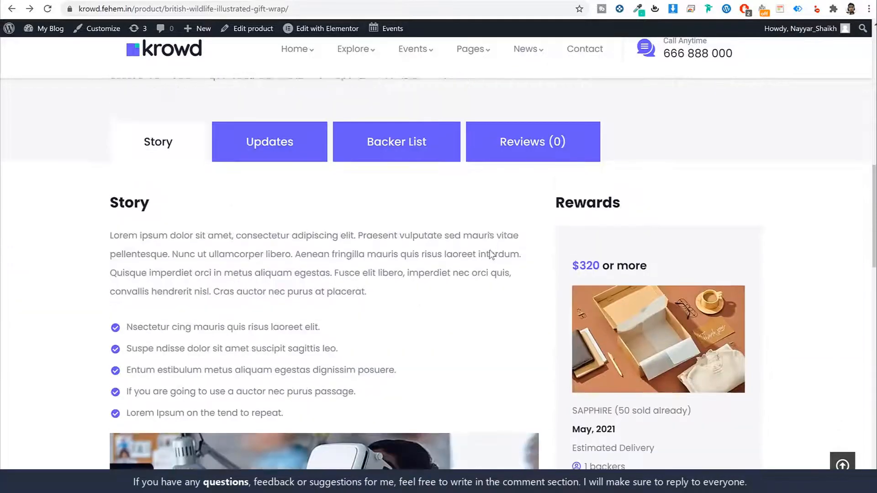
pyautogui.scroll(-10, 297, 265)
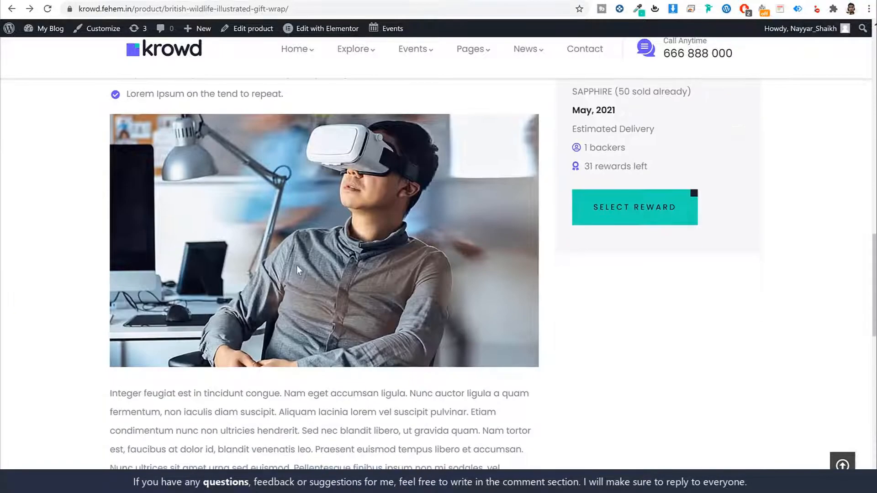
pyautogui.scroll(10, 301, 265)
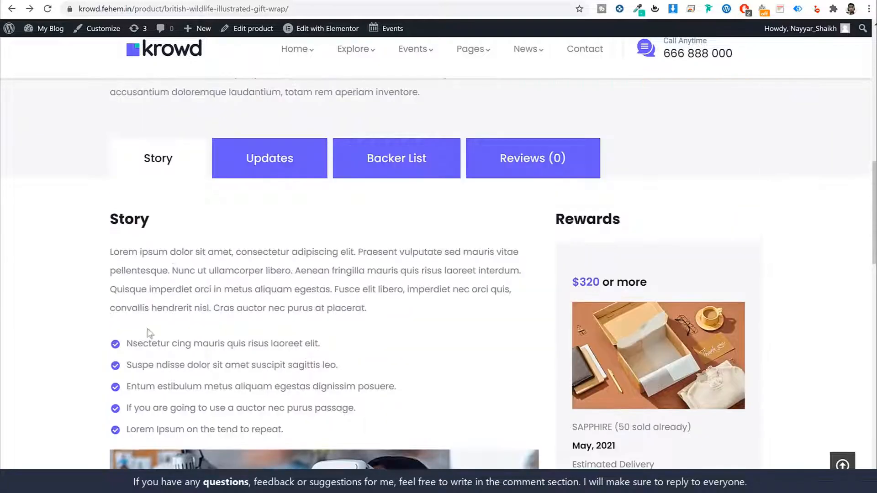
pyautogui.scroll(-4, 344, 290)
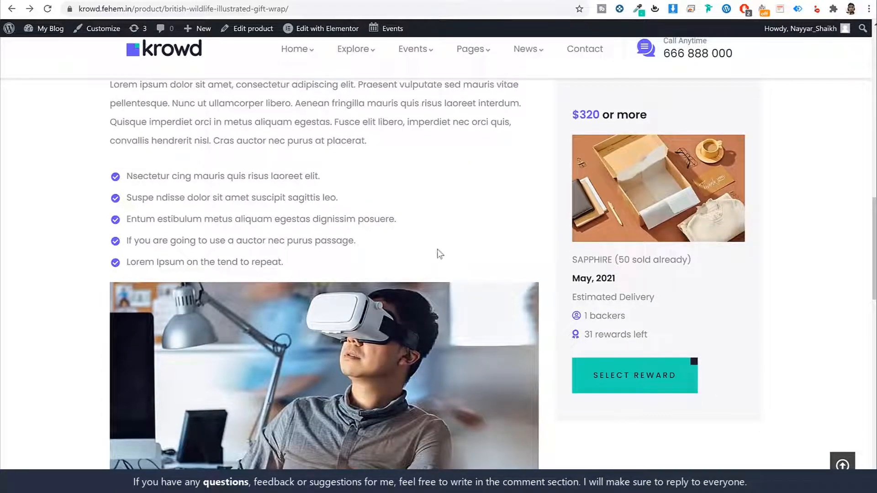
pyautogui.scroll(4, 611, 252)
pyautogui.scroll(-3, 647, 249)
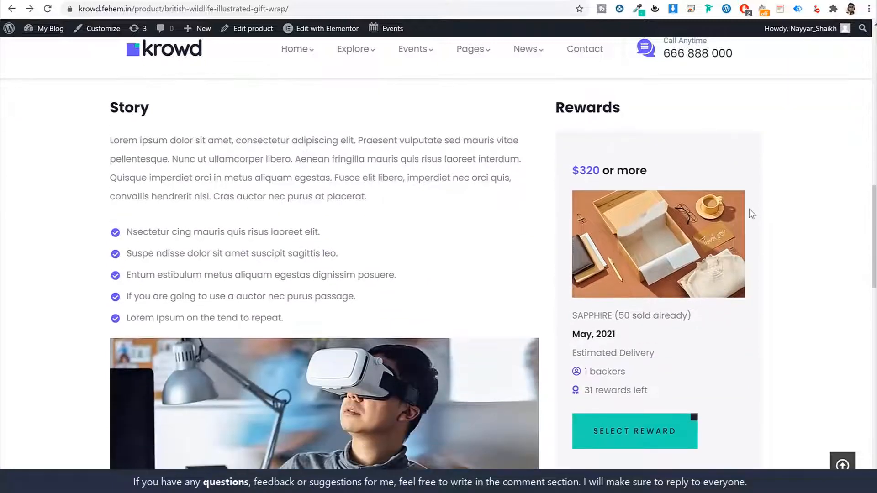
pyautogui.scroll(-1, 667, 147)
pyautogui.scroll(1, 685, 137)
pyautogui.doubleClick(600, 170)
pyautogui.click(656, 172)
pyautogui.tripleClick(607, 170)
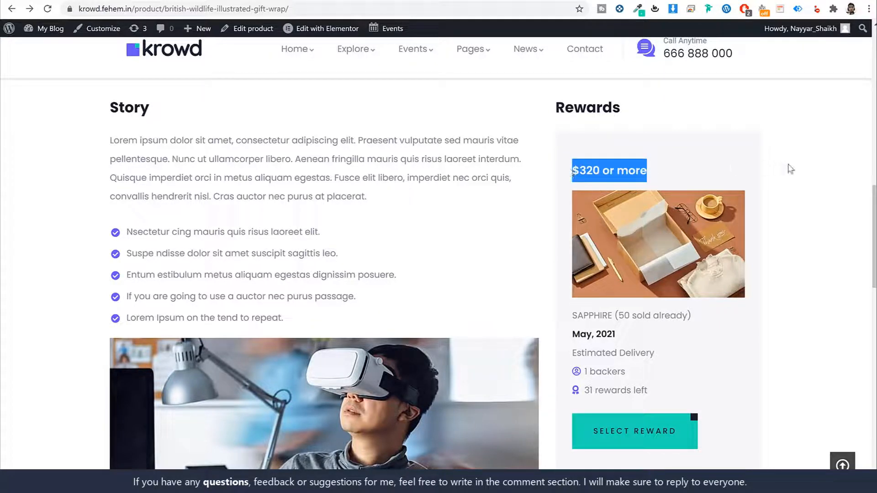
pyautogui.click(787, 208)
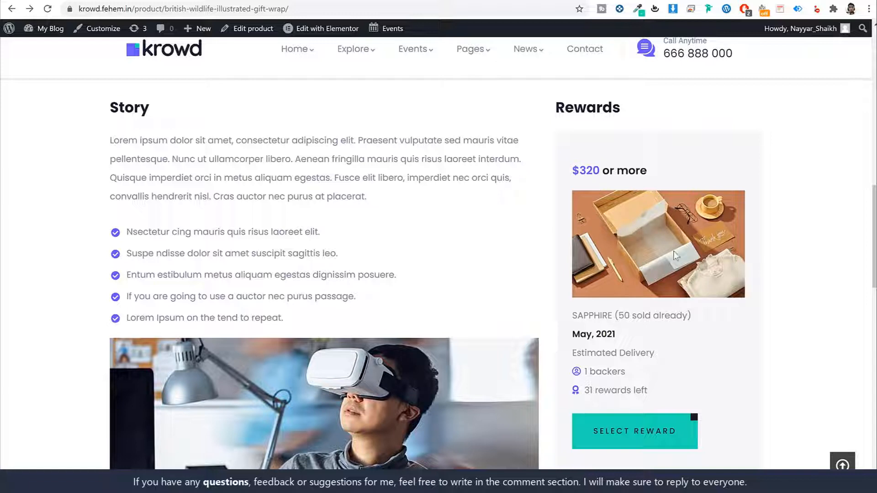
pyautogui.moveTo(656, 390); pyautogui.dragTo(580, 391)
pyautogui.click(637, 390)
pyautogui.scroll(10, 818, 335)
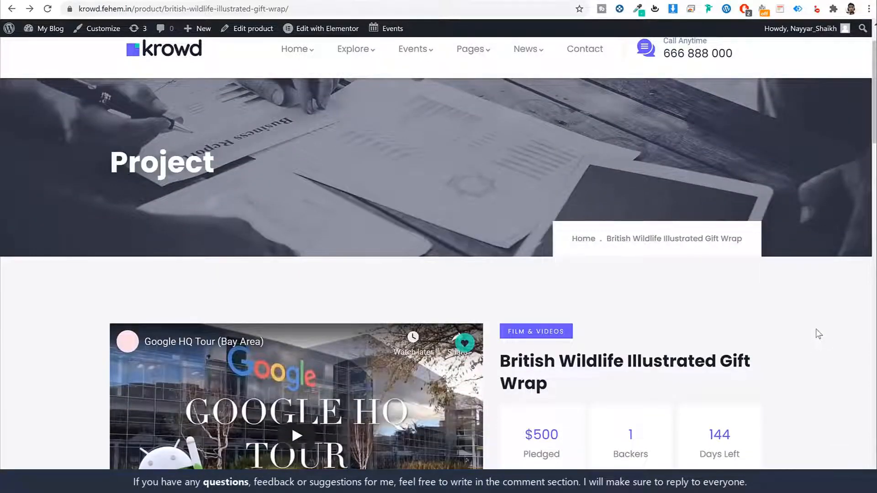
pyautogui.scroll(1, 818, 335)
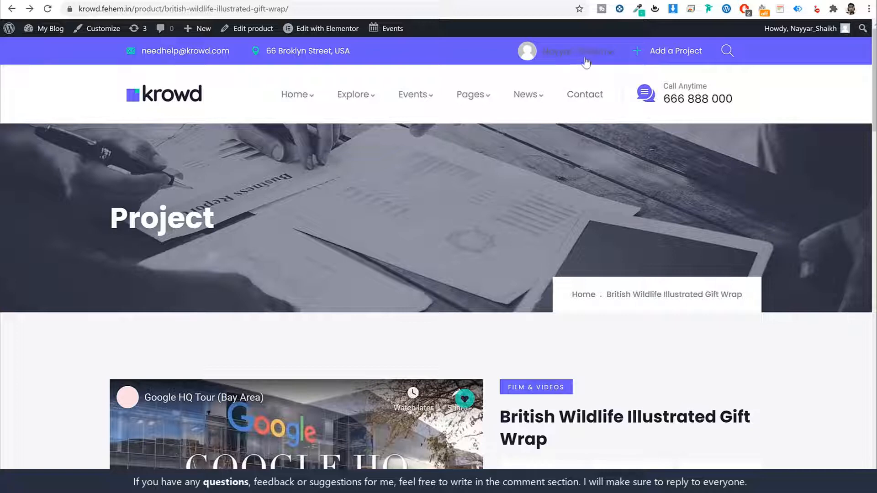
# - Open the CF Dashboard from the account menu and highlight the $500 Fund Raised and Total Backed figures
pyautogui.moveTo(586, 59)
pyautogui.click(529, 112)
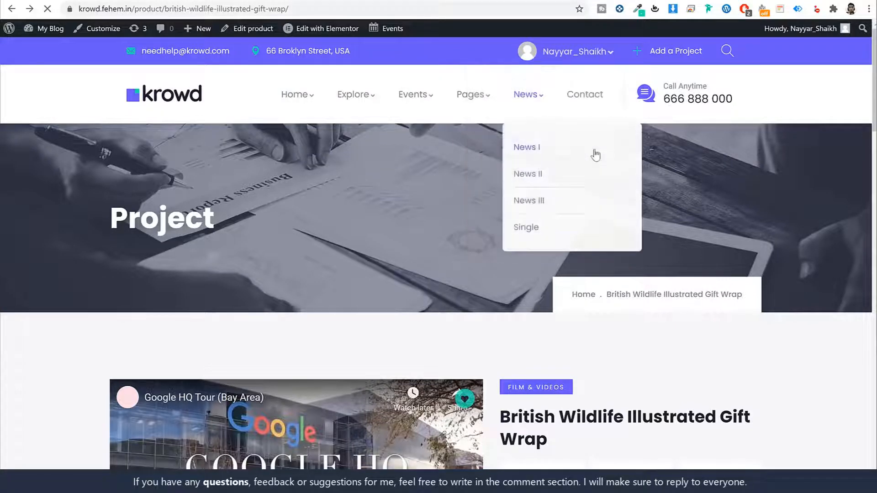
pyautogui.scroll(-6, 762, 248)
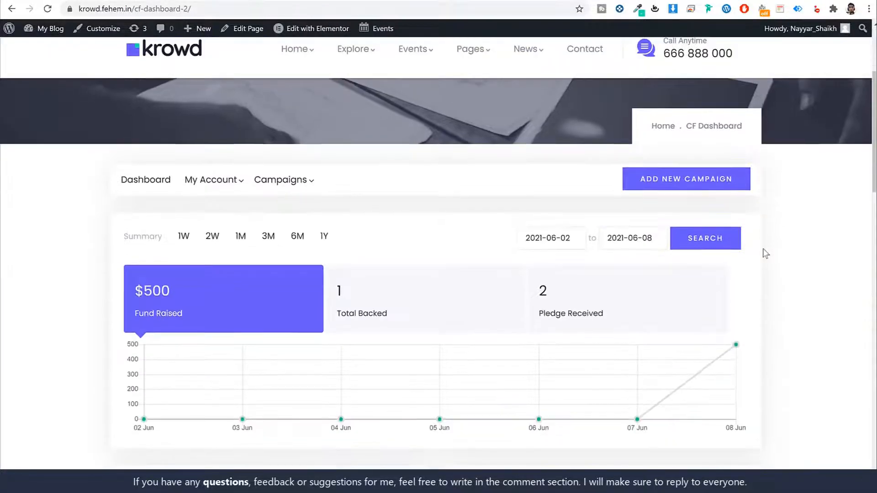
pyautogui.moveTo(185, 204); pyautogui.dragTo(130, 171)
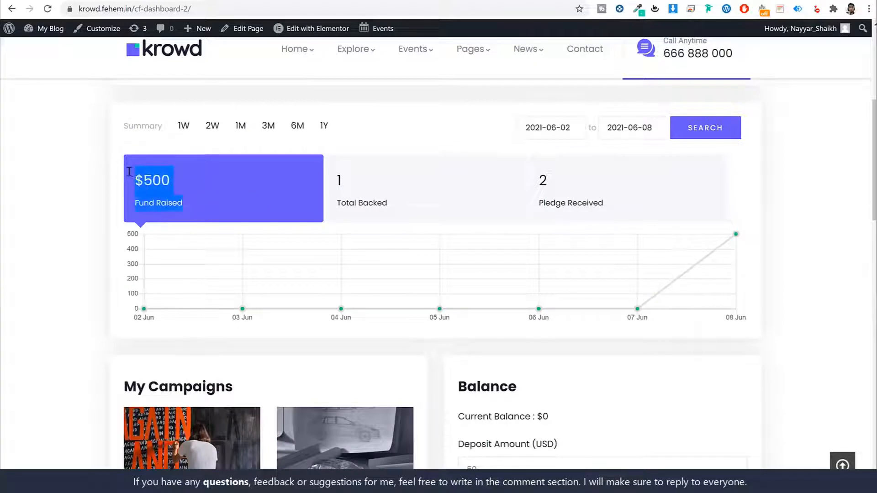
pyautogui.moveTo(390, 205); pyautogui.dragTo(315, 180)
pyautogui.click(355, 172)
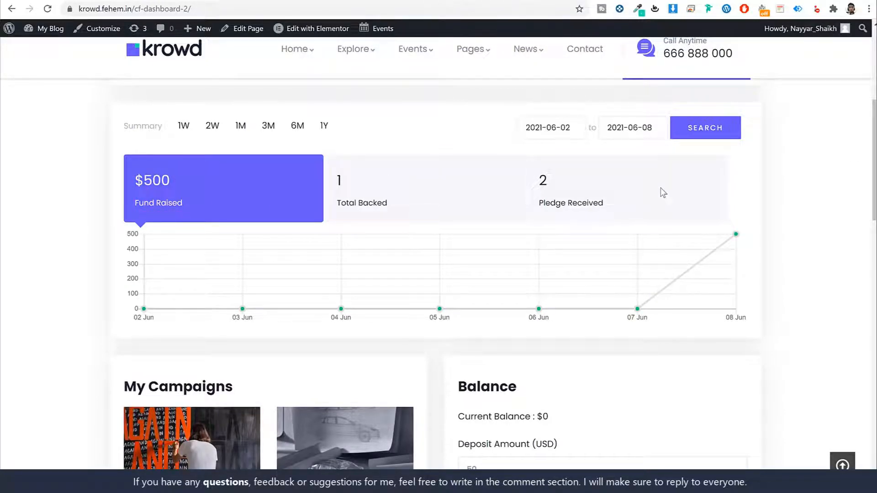
# - Check the Deposit Amount of 50 and the balance, then start a new campaign
pyautogui.scroll(-6, 654, 233)
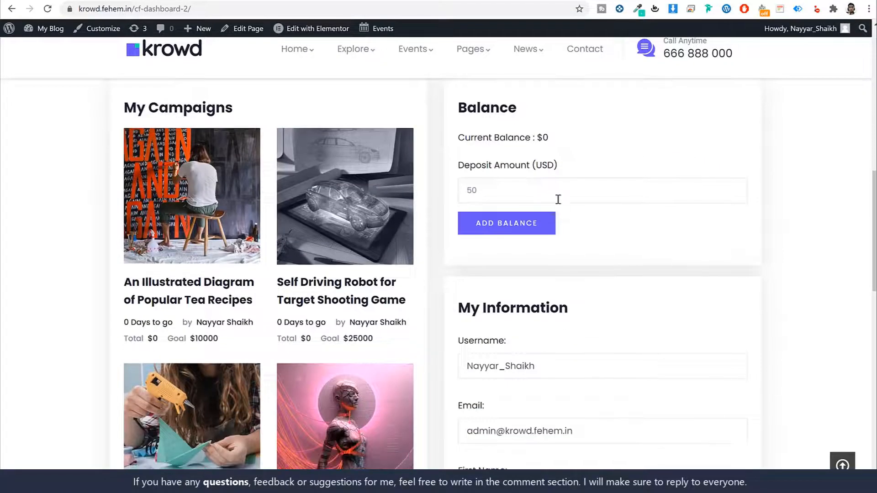
pyautogui.click(459, 188)
pyautogui.moveTo(459, 186); pyautogui.dragTo(659, 189)
pyautogui.scroll(-11, 676, 208)
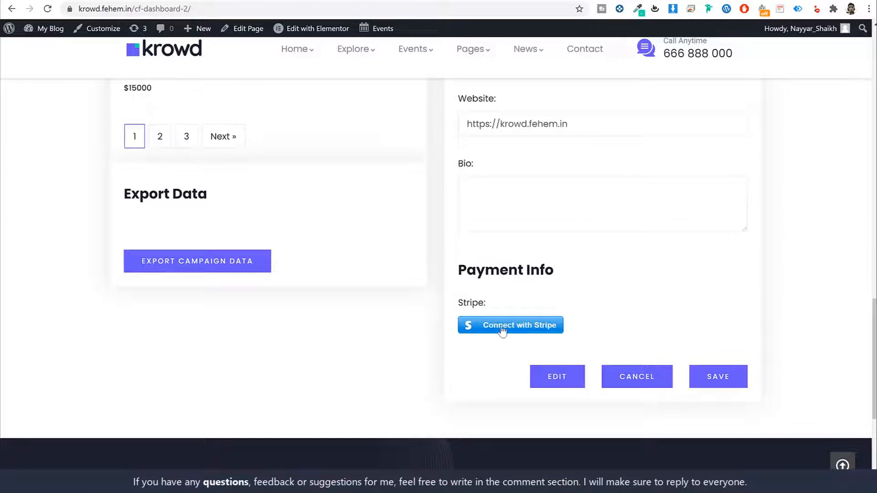
pyautogui.scroll(11, 533, 371)
pyautogui.scroll(6, 537, 376)
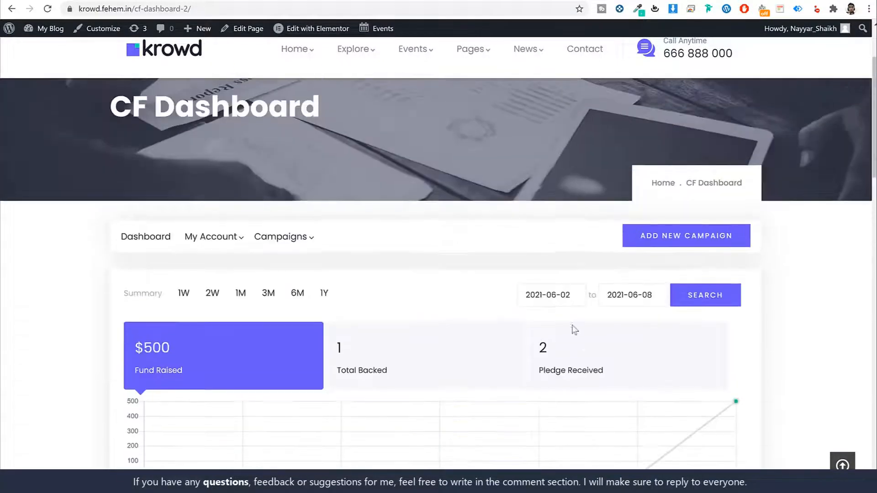
pyautogui.scroll(-3, 544, 215)
pyautogui.scroll(2, 467, 182)
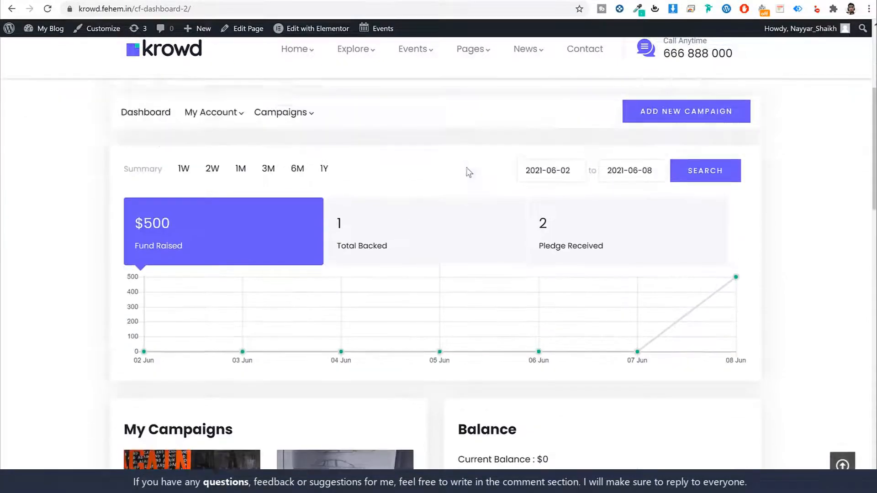
pyautogui.scroll(-1, 327, 272)
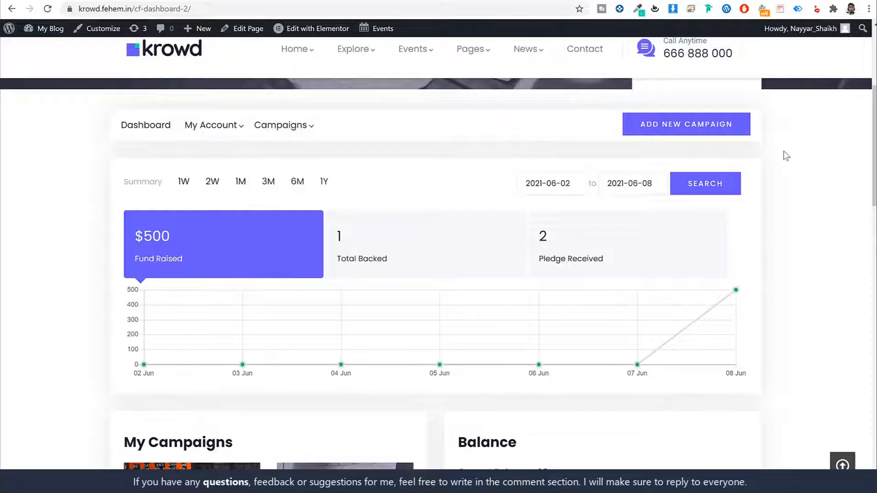
pyautogui.click(670, 132)
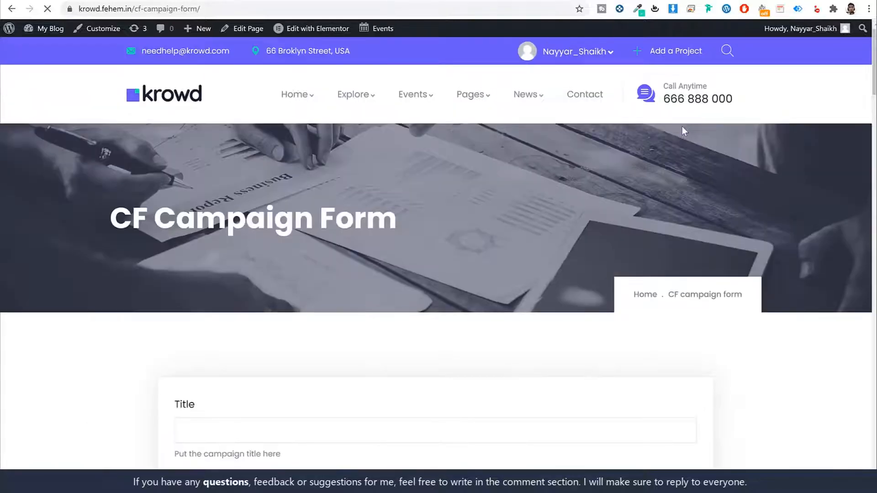
# - Leave the new campaign form and return to the CF Dashboard
pyautogui.scroll(-20, 700, 253)
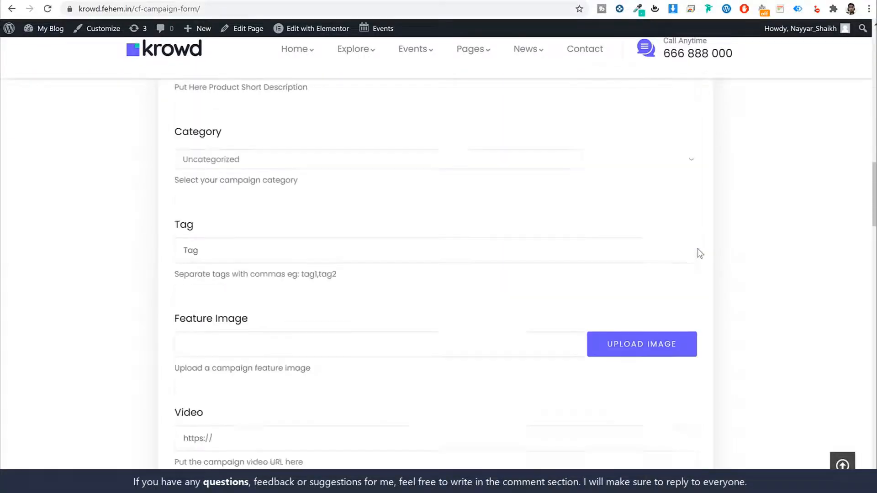
pyautogui.scroll(-12, 699, 253)
pyautogui.scroll(6, 698, 255)
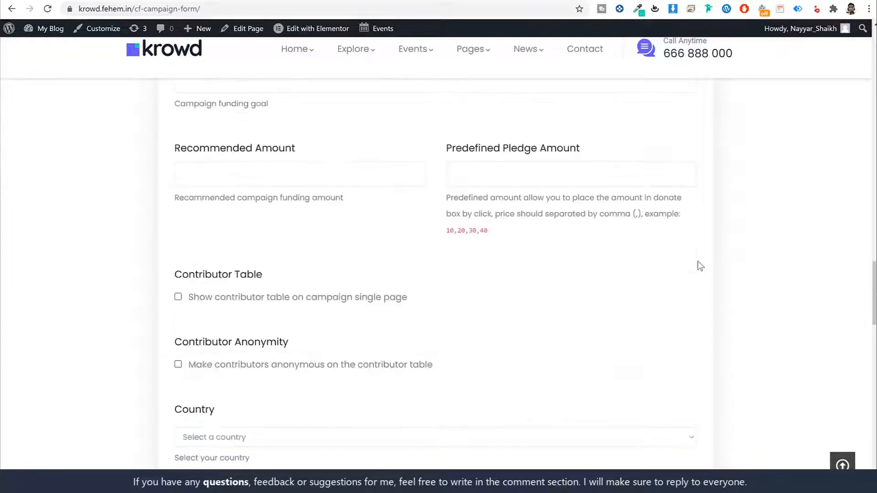
pyautogui.hotkey('alt', 'Left')
# - Open the tea recipes campaign's Updates tab and highlight the first update's date and title
pyautogui.scroll(-8, 710, 241)
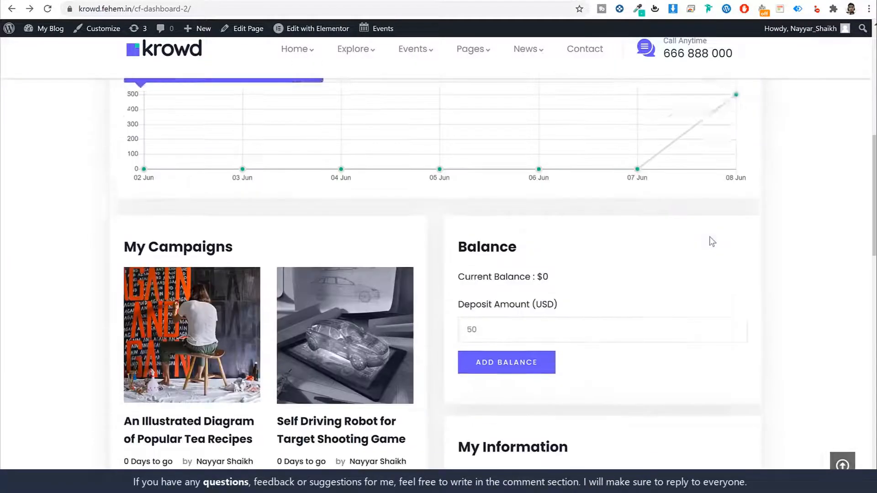
pyautogui.scroll(5, 713, 240)
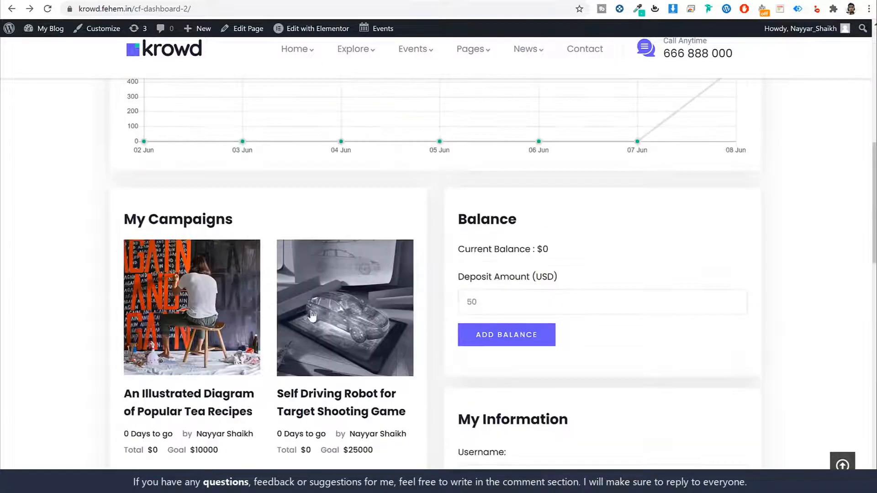
pyautogui.click(212, 309)
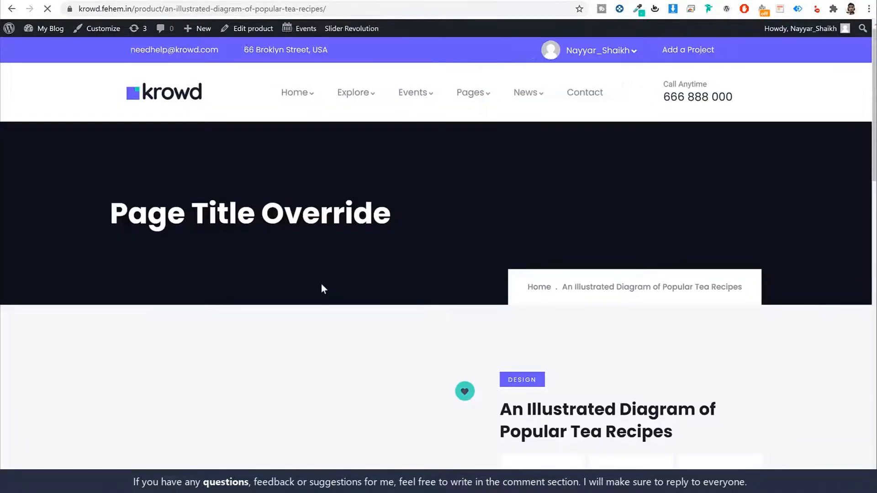
pyautogui.scroll(-5, 328, 287)
pyautogui.scroll(-10, 336, 290)
pyautogui.scroll(3, 337, 290)
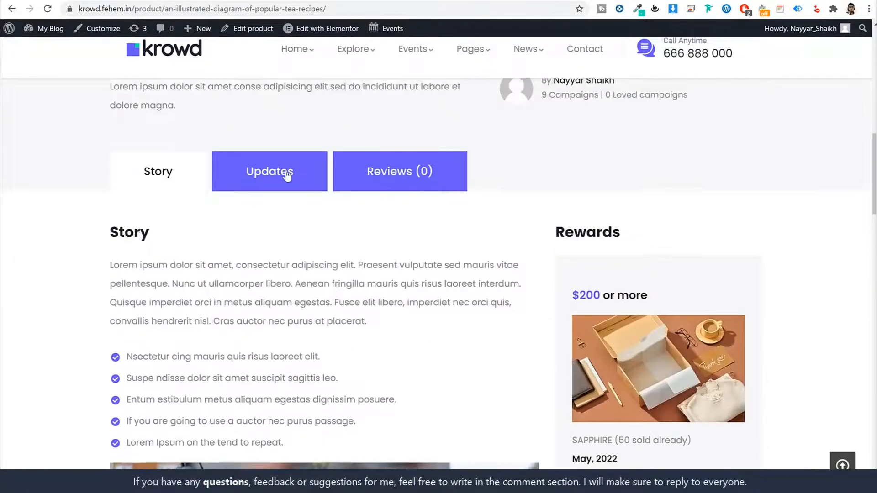
pyautogui.click(284, 172)
pyautogui.scroll(-3, 196, 261)
pyautogui.scroll(3, 246, 274)
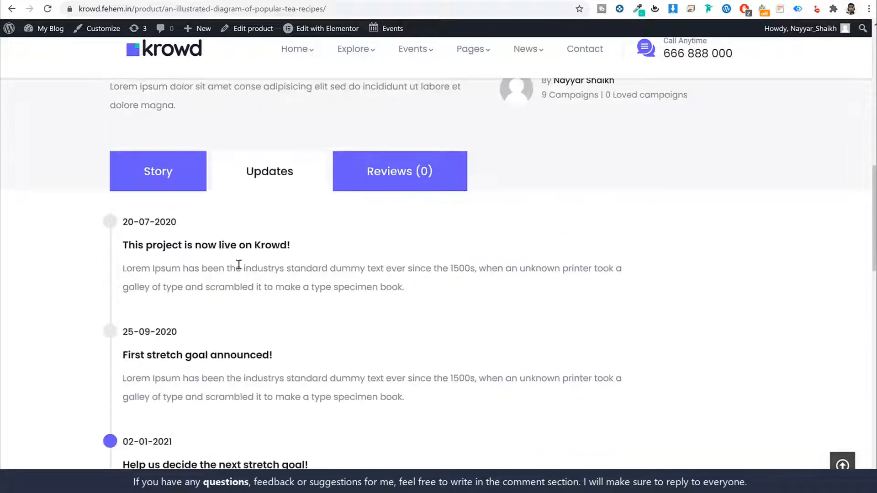
pyautogui.moveTo(123, 225); pyautogui.dragTo(175, 235)
pyautogui.click(173, 240)
pyautogui.moveTo(124, 247); pyautogui.dragTo(277, 243)
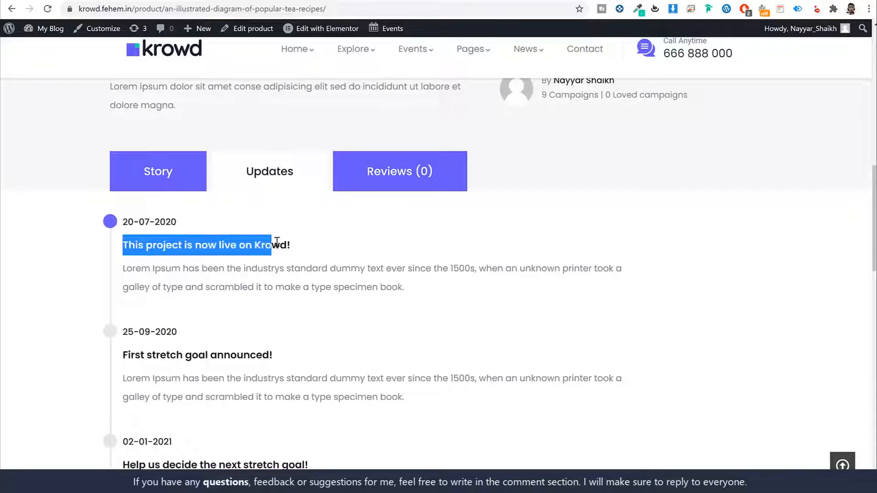
pyautogui.click(277, 243)
# - Go back to the CF Dashboard and scroll through it
pyautogui.hotkey('alt', 'Left')
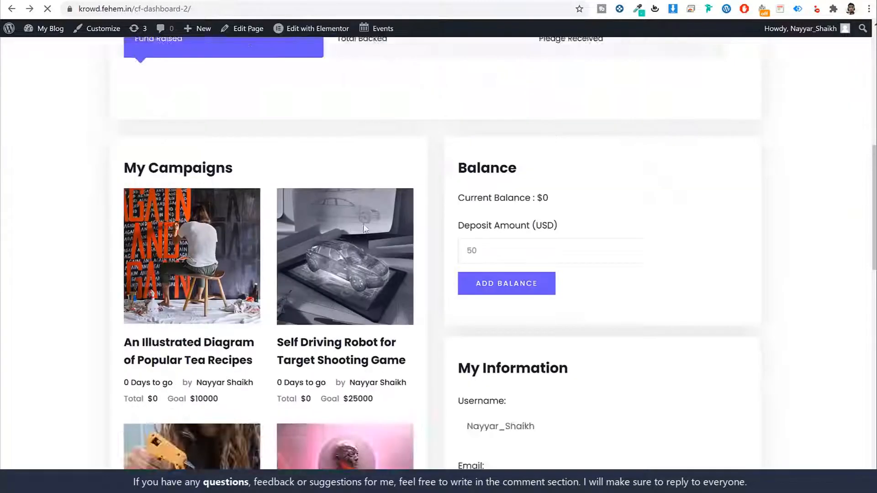
pyautogui.scroll(-4, 731, 224)
pyautogui.scroll(12, 727, 236)
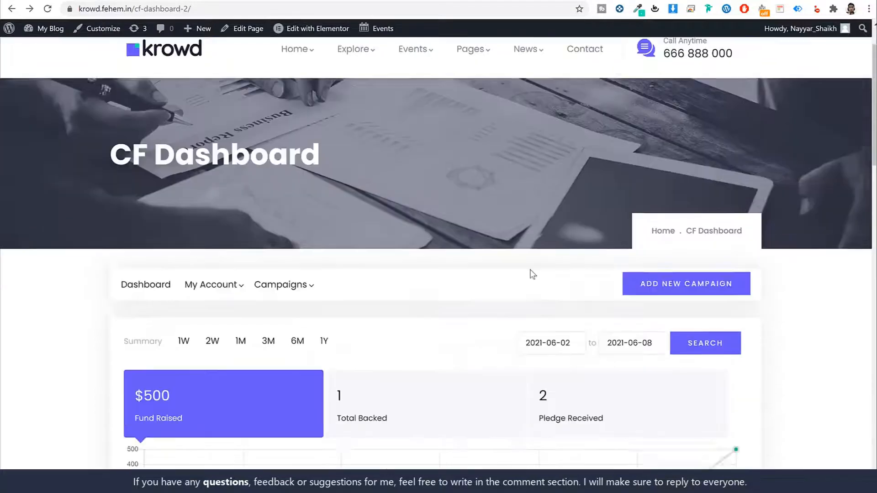
pyautogui.scroll(-2, 532, 274)
# - From My Campaigns, open Update on the tea recipes campaign and choose ADD UPDATE to edit entries
pyautogui.moveTo(297, 188)
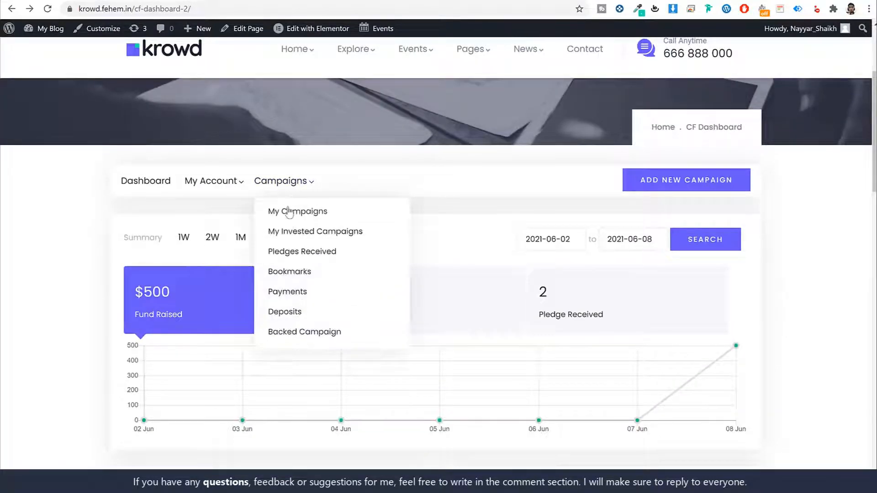
pyautogui.click(298, 213)
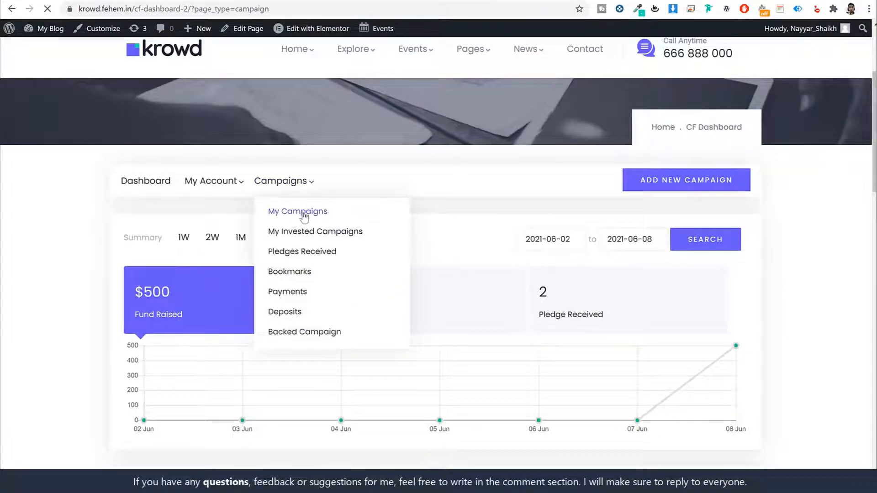
pyautogui.scroll(-3, 502, 228)
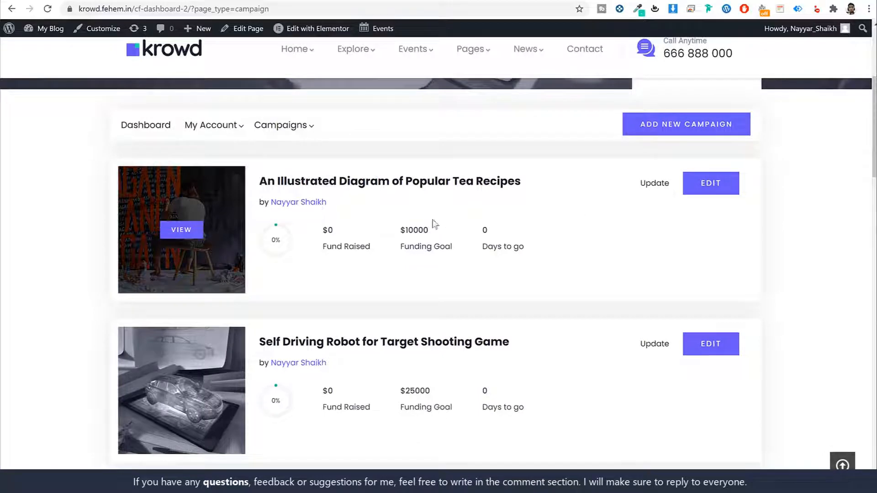
pyautogui.click(664, 186)
pyautogui.scroll(-5, 402, 271)
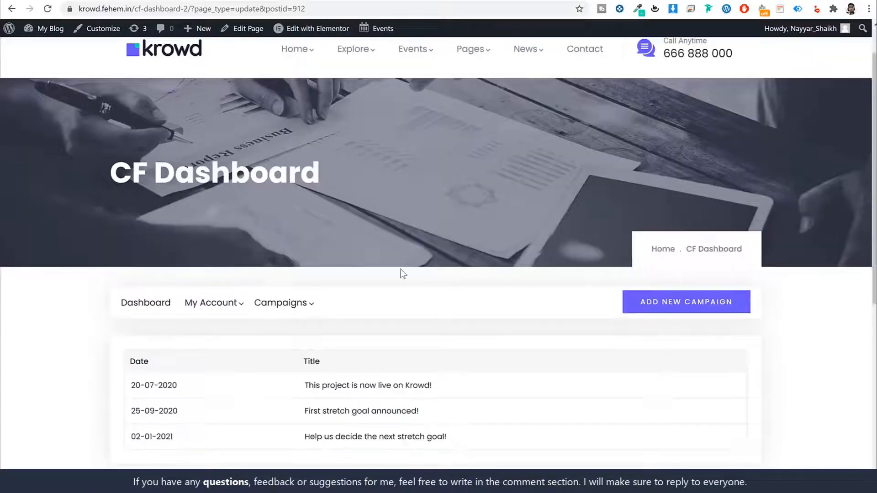
pyautogui.click(158, 324)
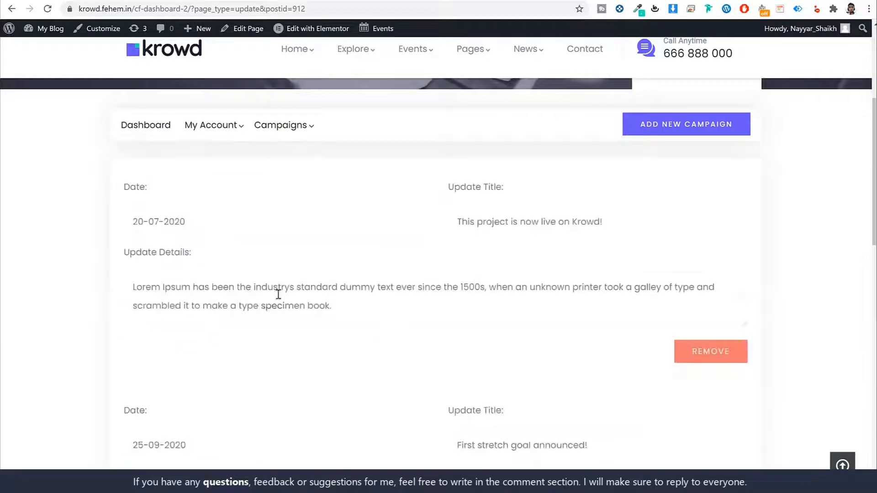
pyautogui.scroll(-2, 293, 283)
pyautogui.scroll(10, 420, 222)
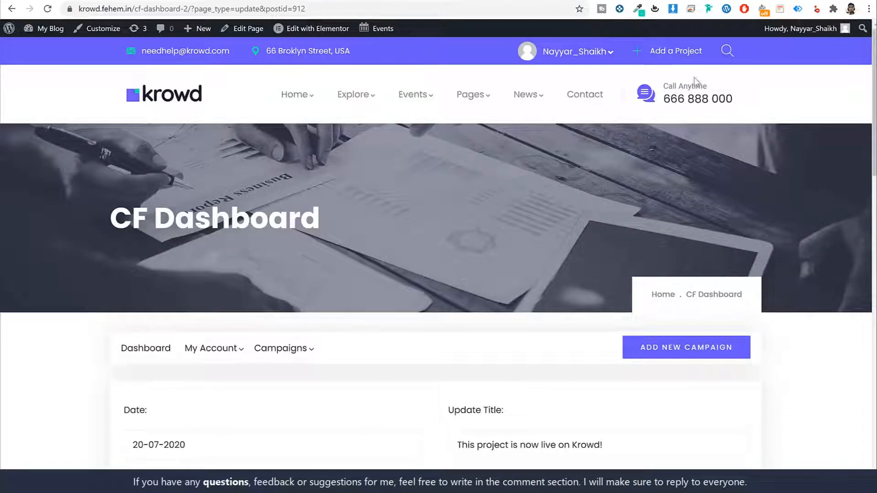
# - Open the About page and view its Our Vision, Our History and Our Mission tabs
pyautogui.moveTo(473, 94)
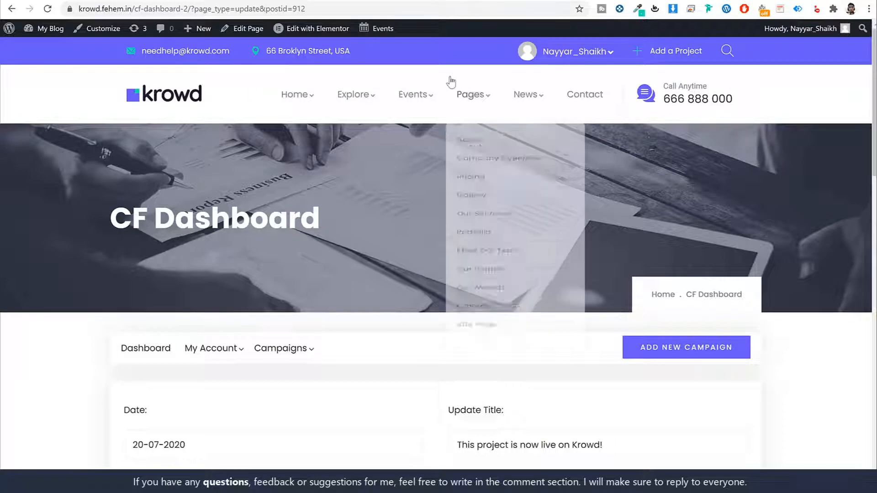
pyautogui.click(490, 147)
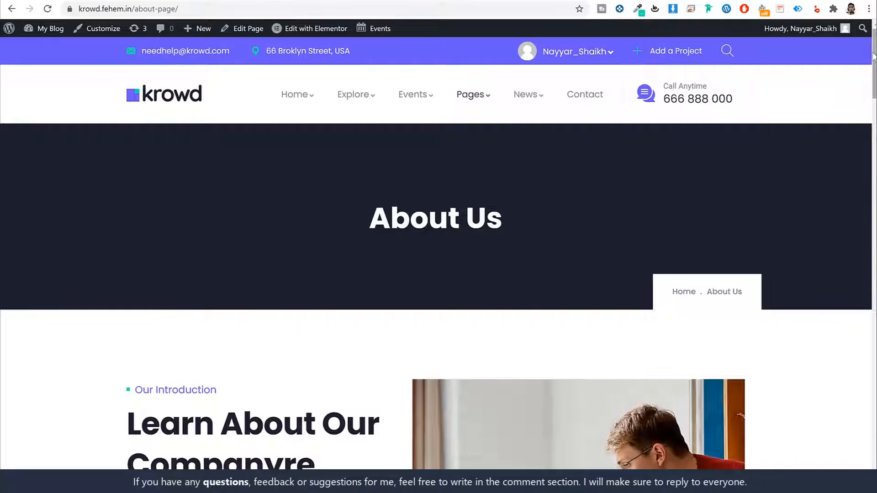
pyautogui.scroll(-10, 864, 70)
pyautogui.scroll(-5, 875, 207)
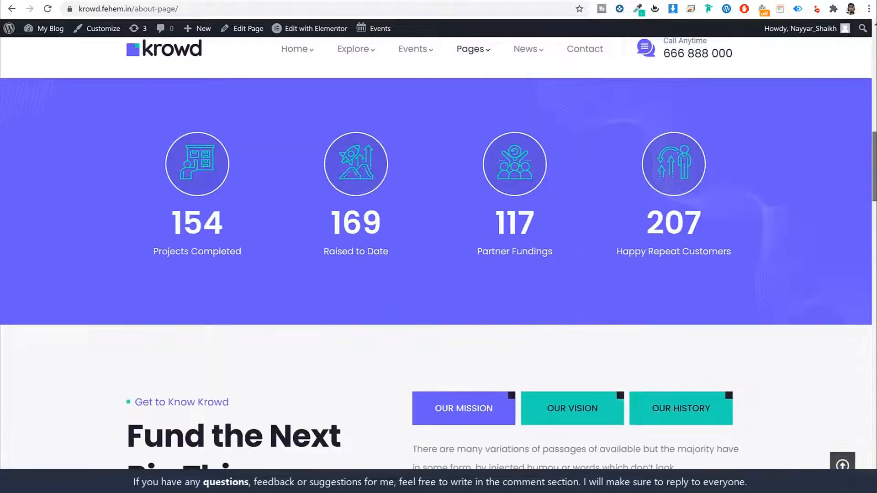
pyautogui.scroll(-7, 875, 207)
pyautogui.scroll(1, 875, 207)
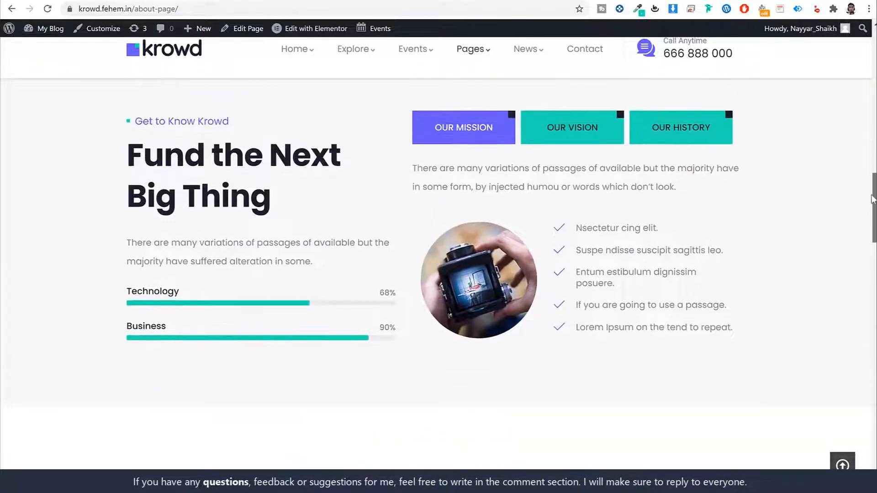
pyautogui.click(568, 129)
pyautogui.click(685, 131)
pyautogui.click(459, 137)
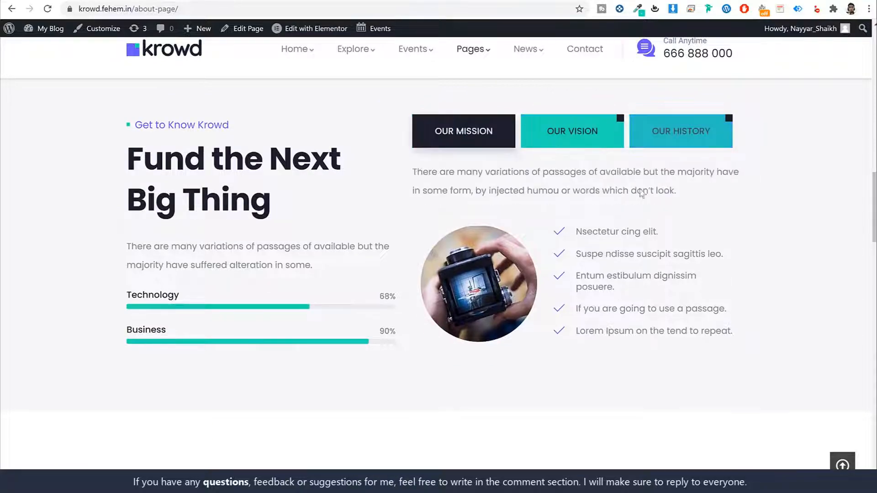
pyautogui.moveTo(875, 189); pyautogui.dragTo(861, 49)
pyautogui.scroll(1, 842, 100)
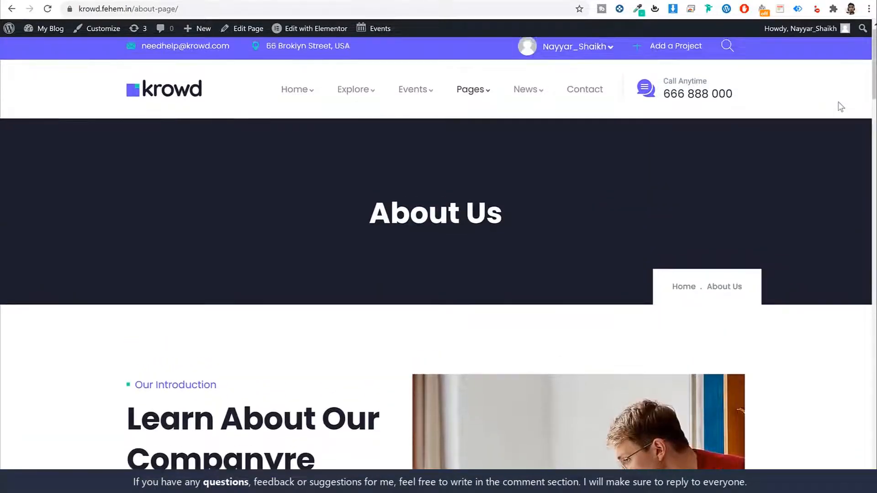
# - Open the Contact Page to view its message form, then go back home via the krowd logo
pyautogui.click(573, 95)
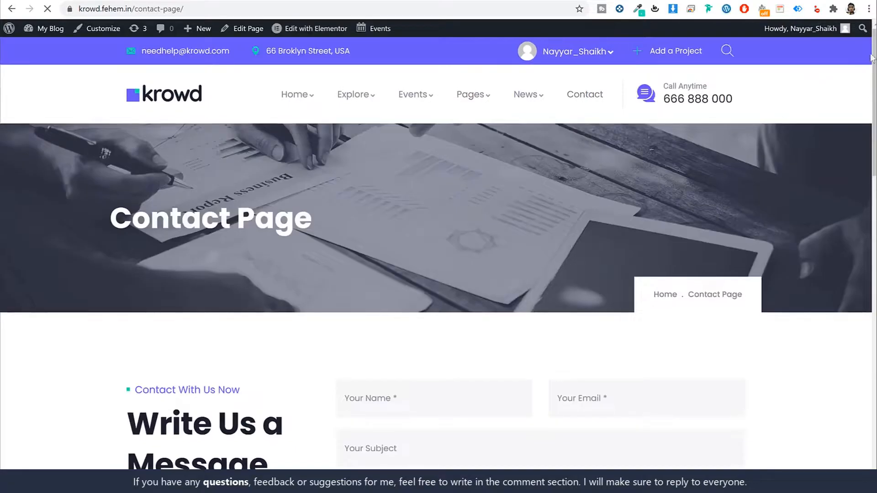
pyautogui.moveTo(871, 64); pyautogui.dragTo(840, 104)
pyautogui.scroll(8, 835, 73)
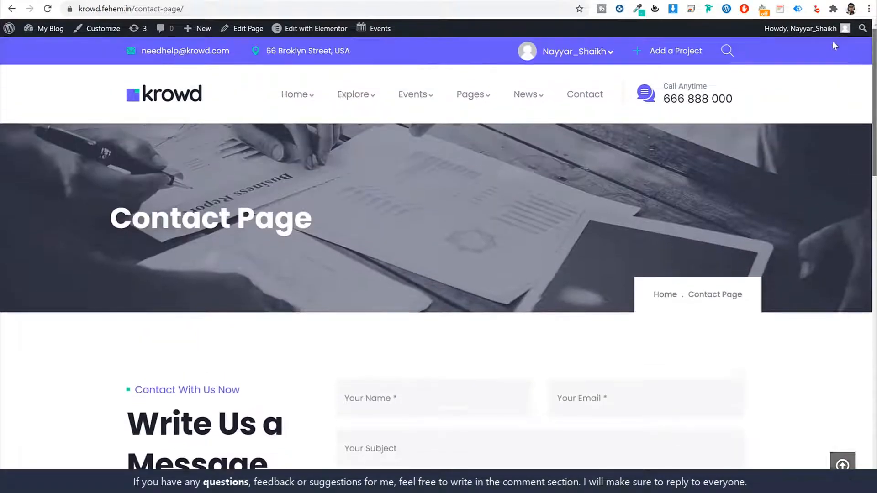
pyautogui.click(150, 96)
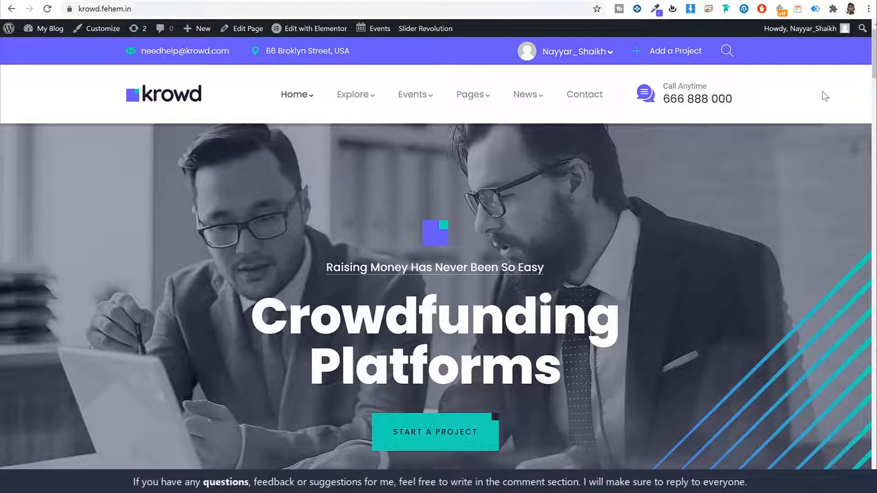
pyautogui.scroll(-1, 873, 64)
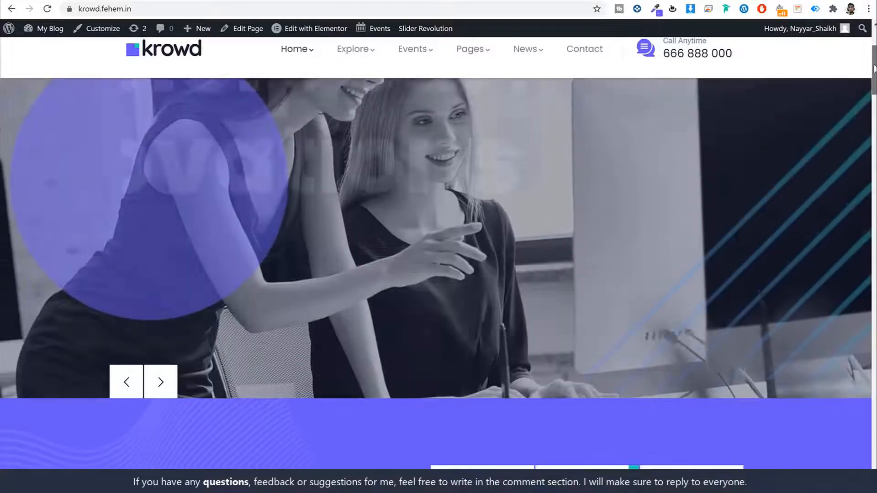
pyautogui.moveTo(873, 64); pyautogui.dragTo(870, 47)
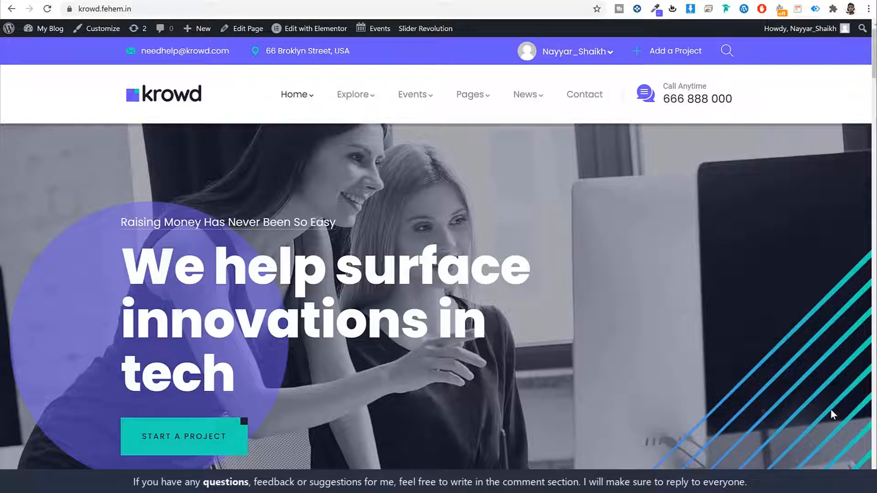
# - In a new tab, go to w3qna.com/fc to reach FastComet
pyautogui.hotkey('ctrl', 't')
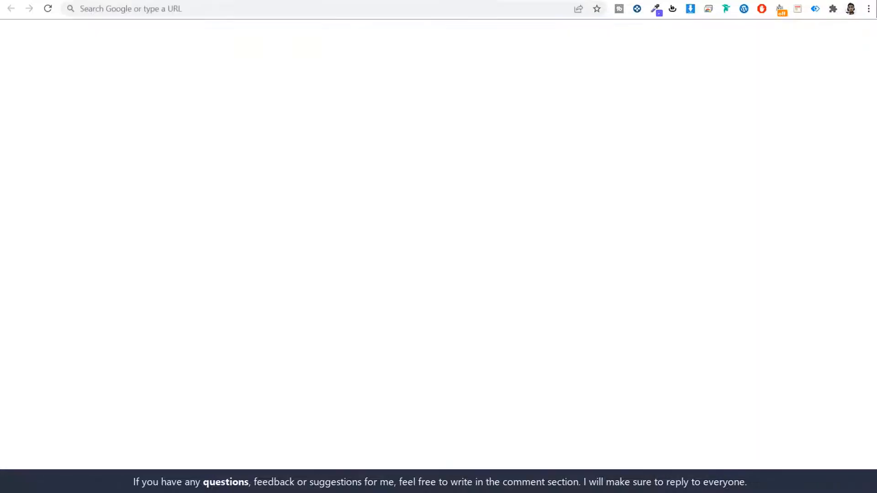
pyautogui.click(215, 9)
pyautogui.write('w3qna.com/fc')
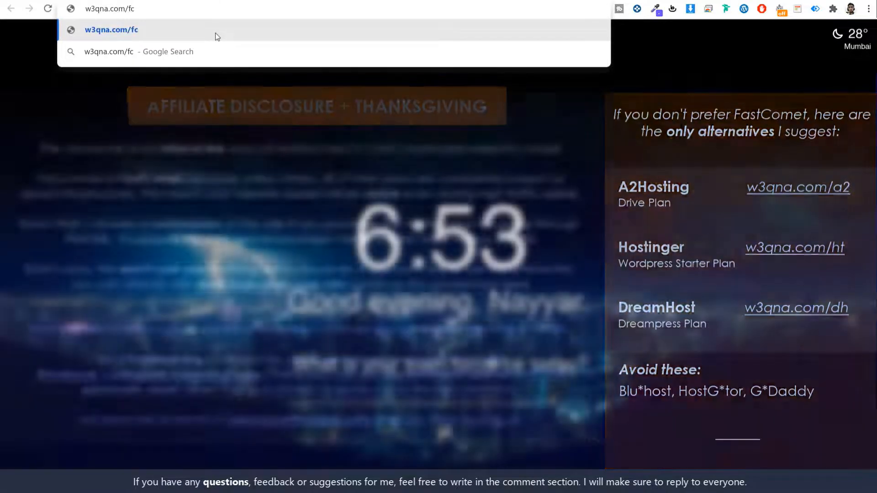
pyautogui.click(216, 33)
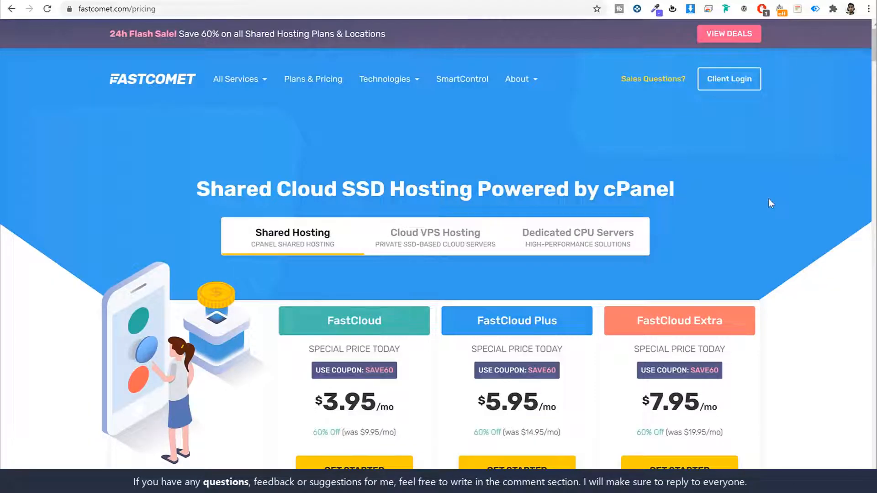
# - Scroll the pricing page to the three FastCloud plans' feature lists and SSD space
pyautogui.scroll(-6, 807, 189)
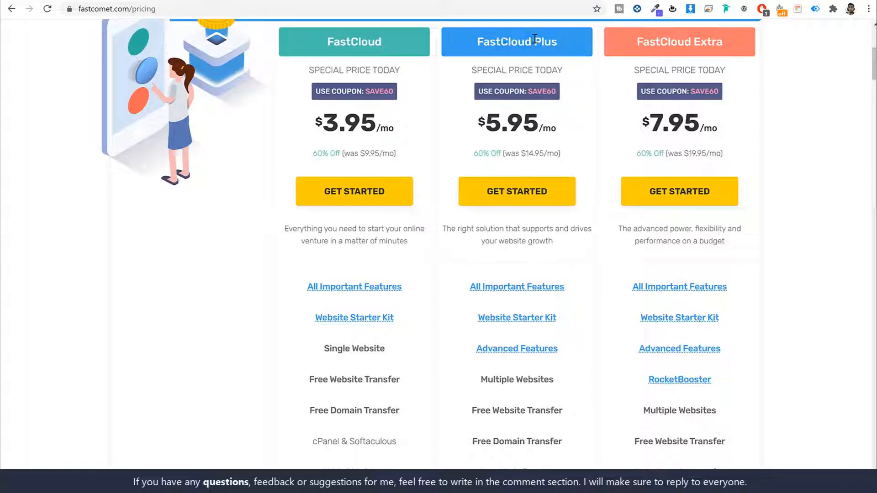
pyautogui.scroll(-2, 776, 153)
pyautogui.moveTo(475, 179)
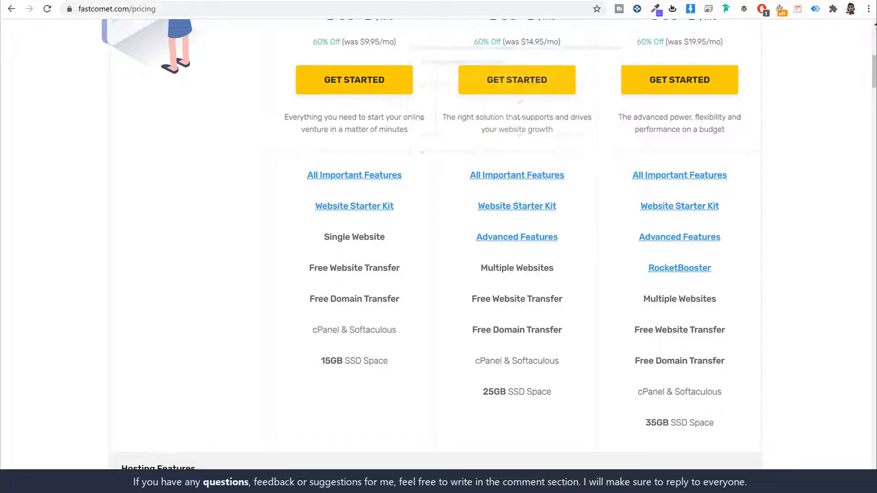
# - Preview the plans' feature links and highlight Multiple Websites under FastCloud Plus
pyautogui.click(55, 1)
pyautogui.scroll(-15, 685, 237)
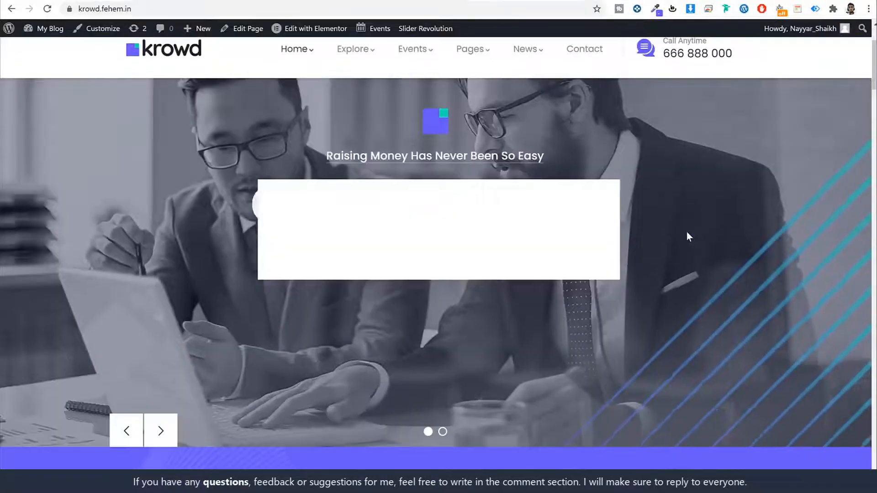
pyautogui.scroll(15, 688, 236)
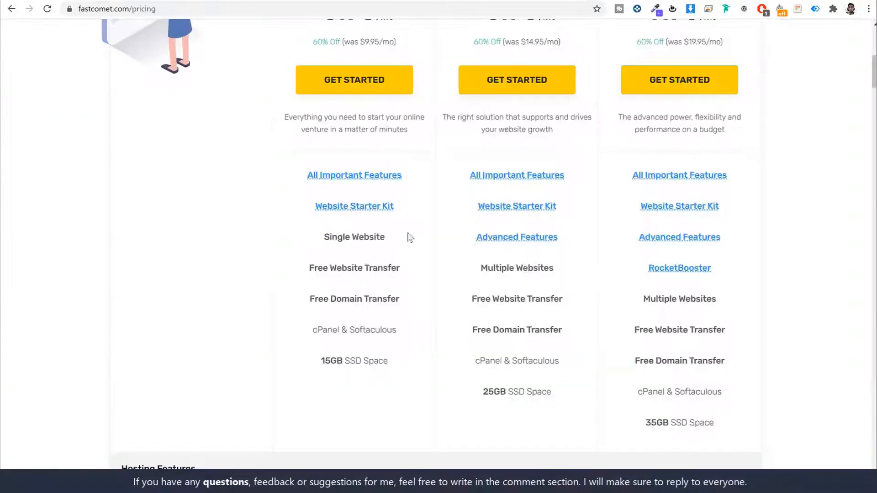
pyautogui.moveTo(505, 181)
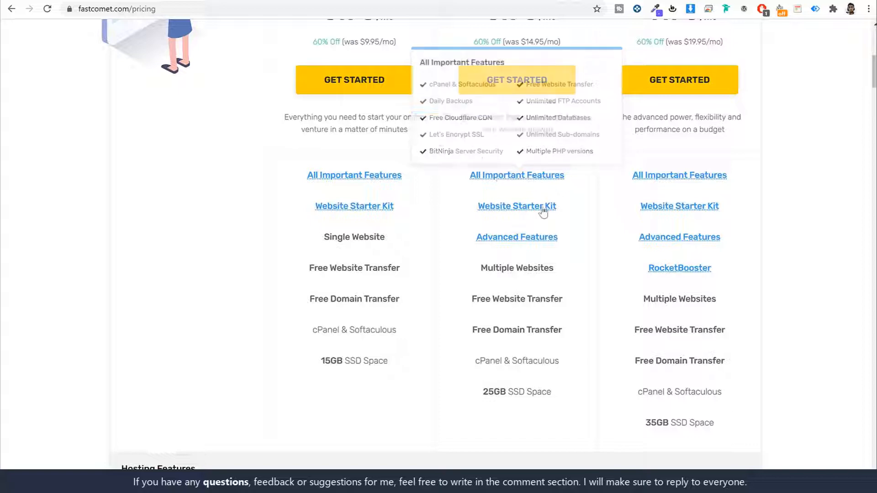
pyautogui.moveTo(508, 242)
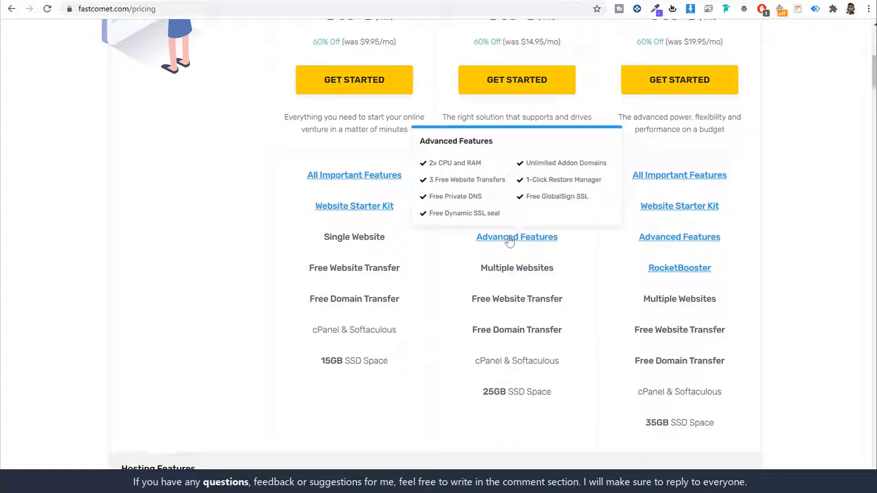
pyautogui.scroll(-3, 567, 266)
pyautogui.scroll(3, 562, 256)
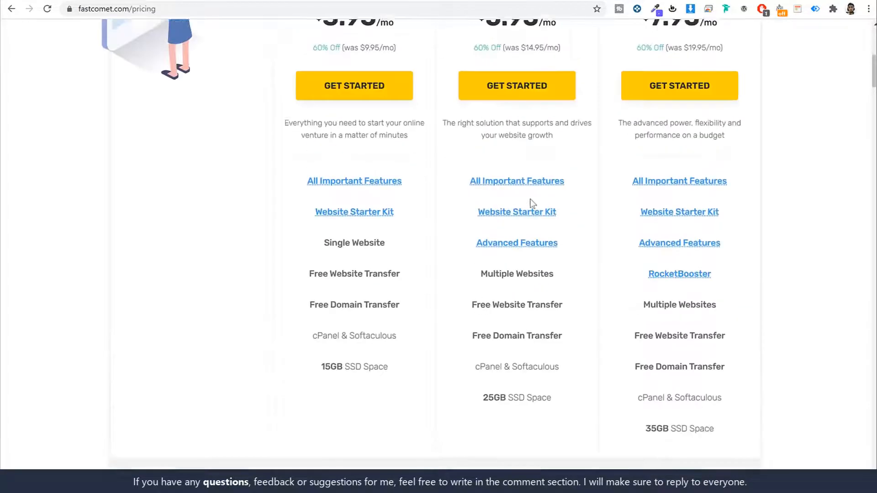
pyautogui.scroll(5, 532, 203)
pyautogui.moveTo(473, 155); pyautogui.dragTo(560, 151)
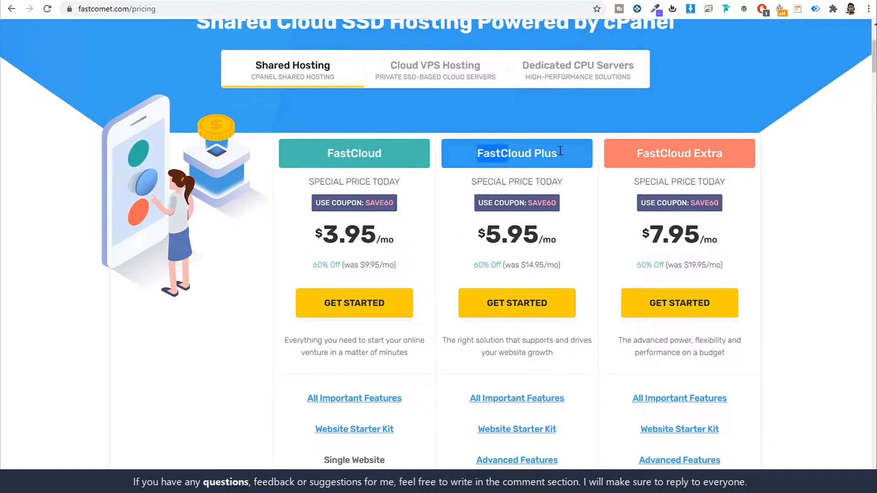
pyautogui.scroll(-6, 630, 258)
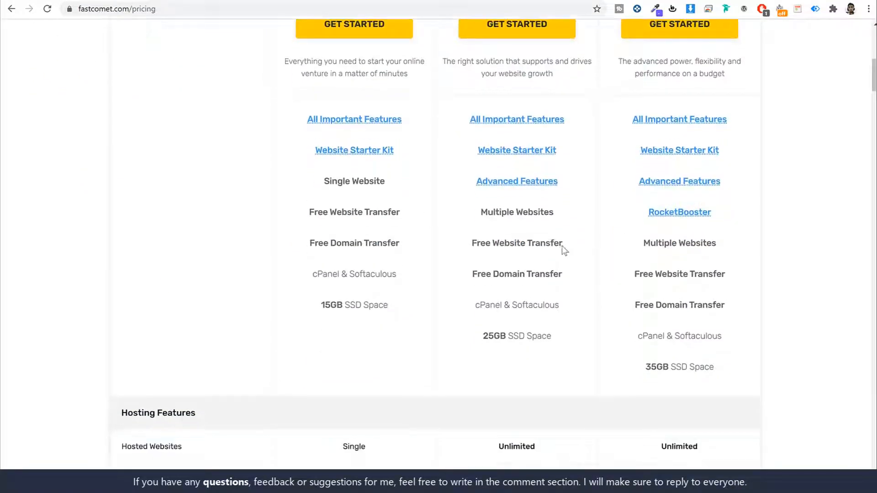
pyautogui.moveTo(478, 212); pyautogui.dragTo(565, 217)
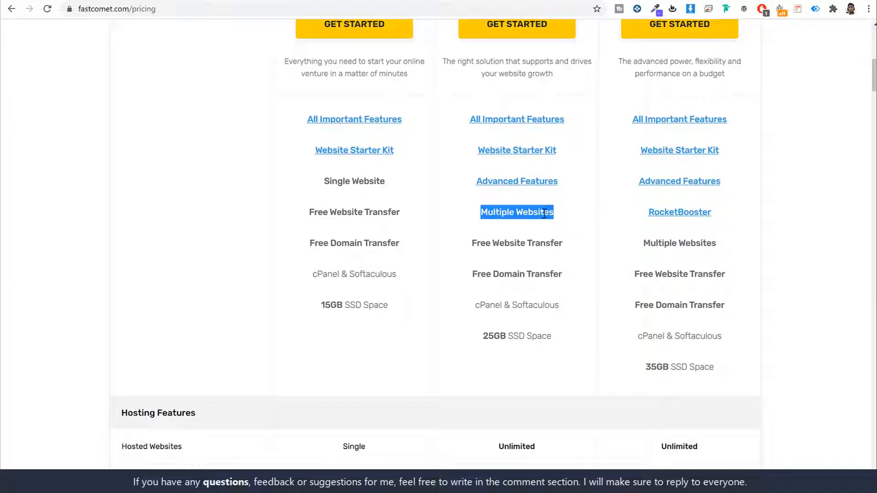
# - Highlight FastCloud Plus's free website and domain transfers after glancing at the Krowd tab
pyautogui.click(55, 1)
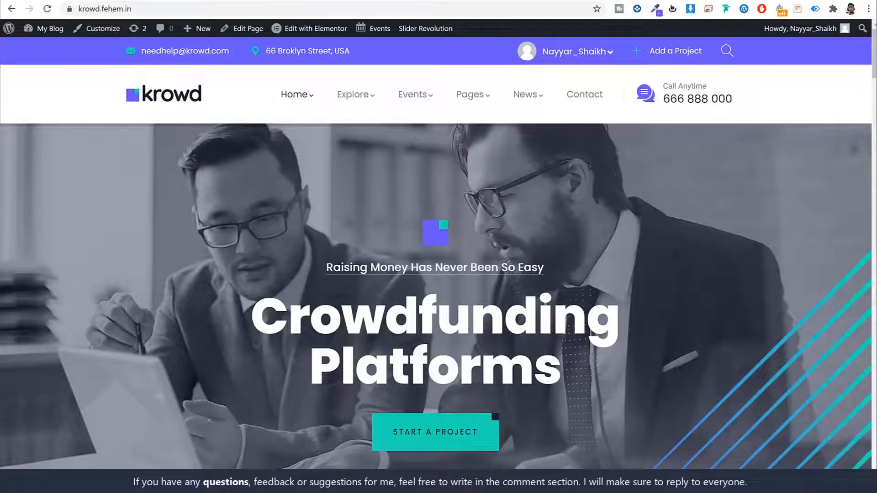
pyautogui.click(283, 1)
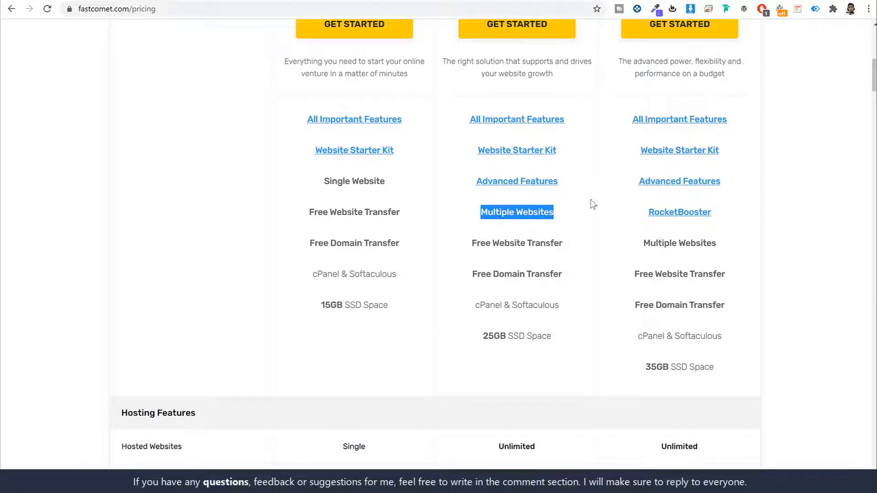
pyautogui.scroll(5, 591, 204)
pyautogui.scroll(-4, 596, 279)
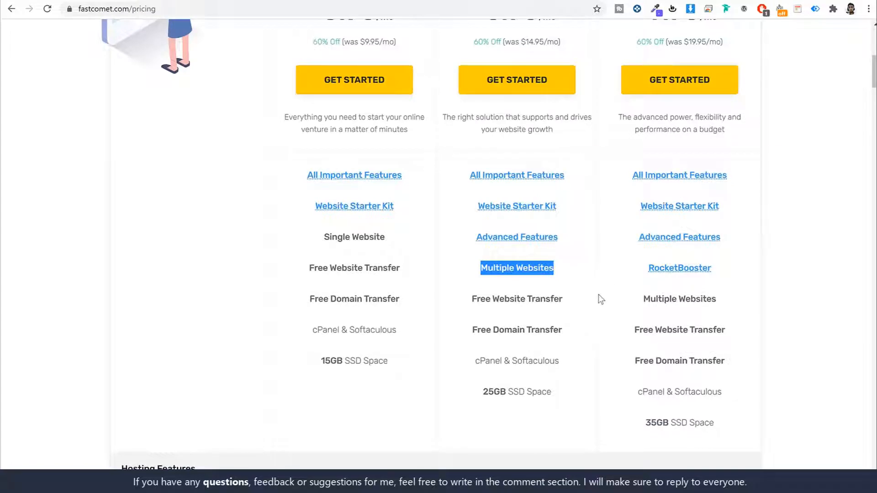
pyautogui.scroll(-3, 609, 297)
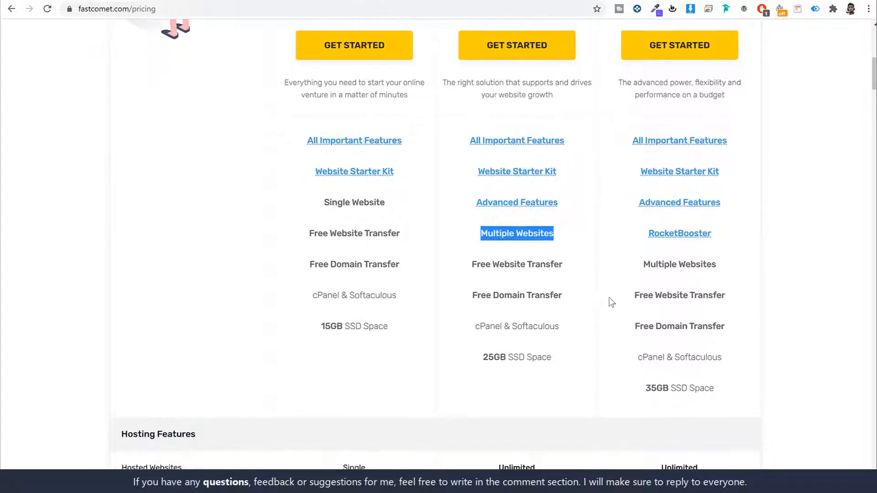
pyautogui.moveTo(476, 188); pyautogui.dragTo(585, 217)
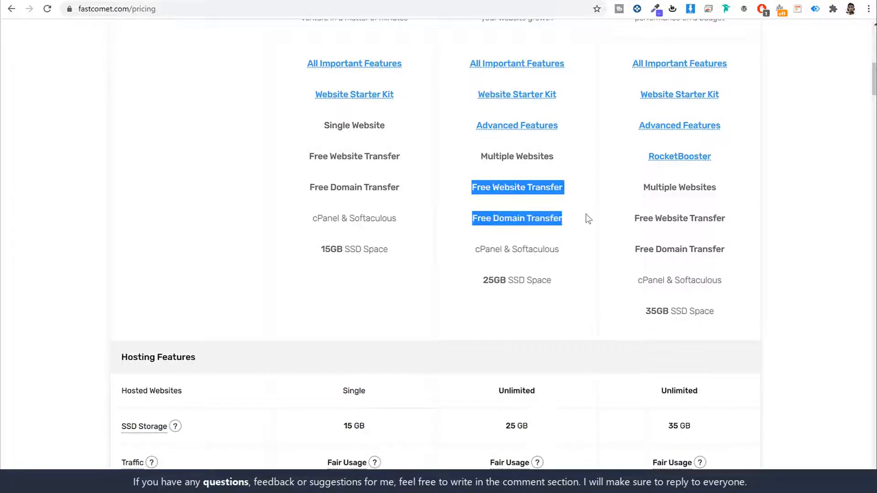
# - Highlight the 25GB SSD Space line under FastCloud Plus in the Hosting Features table
pyautogui.click(585, 217)
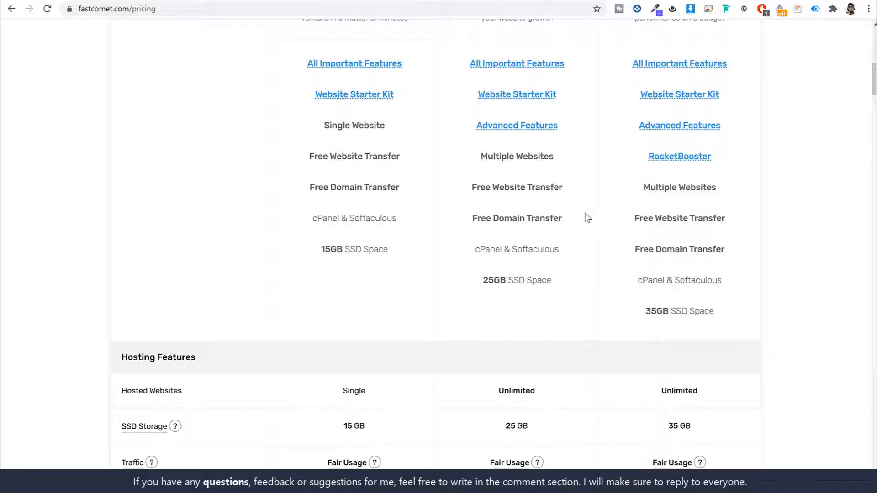
pyautogui.scroll(1, 588, 206)
pyautogui.scroll(-4, 591, 199)
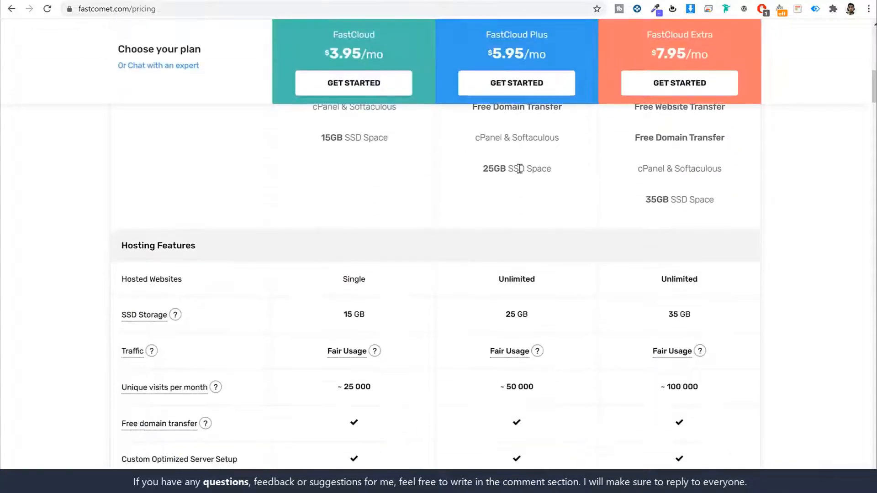
pyautogui.tripleClick(519, 168)
pyautogui.click(575, 177)
pyautogui.moveTo(508, 168); pyautogui.dragTo(563, 170)
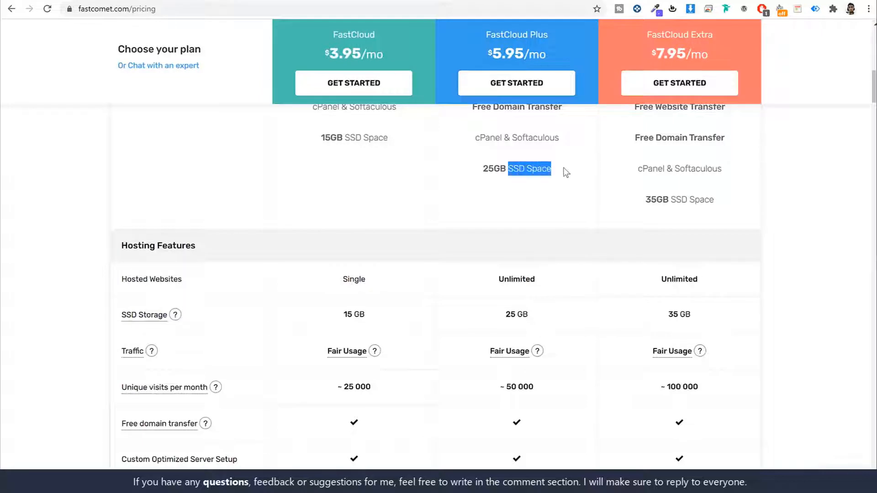
pyautogui.tripleClick(525, 166)
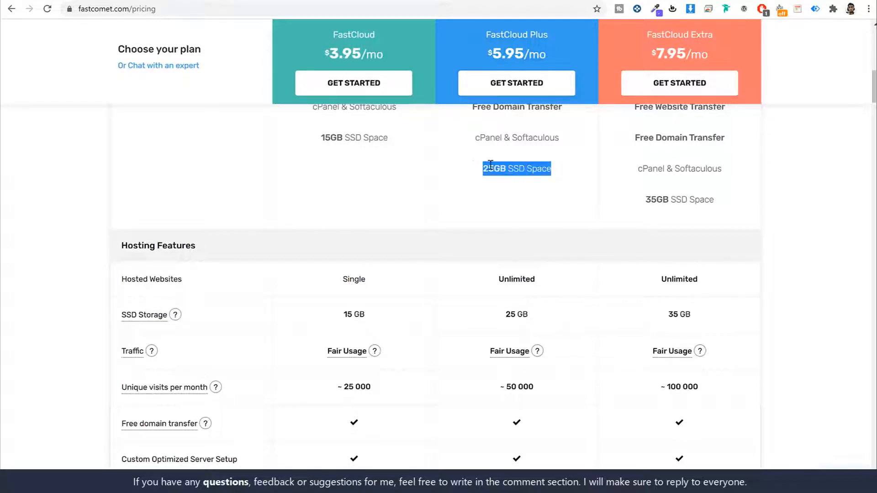
pyautogui.click(560, 199)
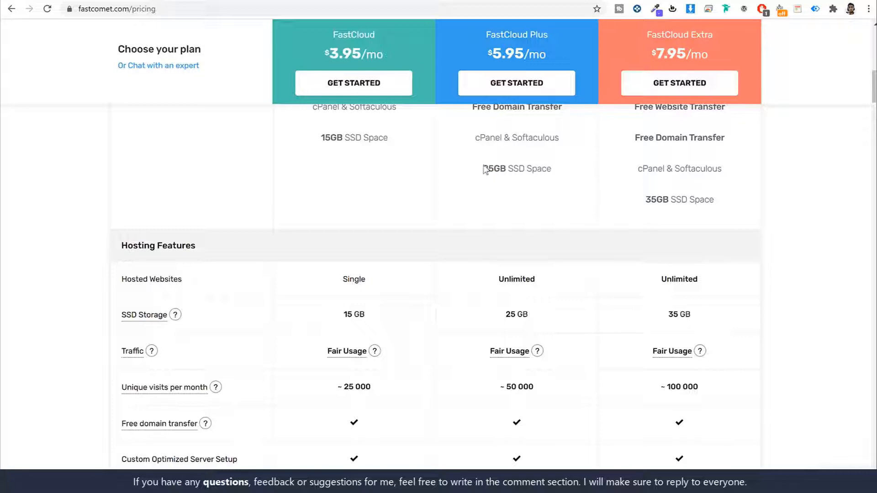
pyautogui.moveTo(482, 169); pyautogui.dragTo(506, 167)
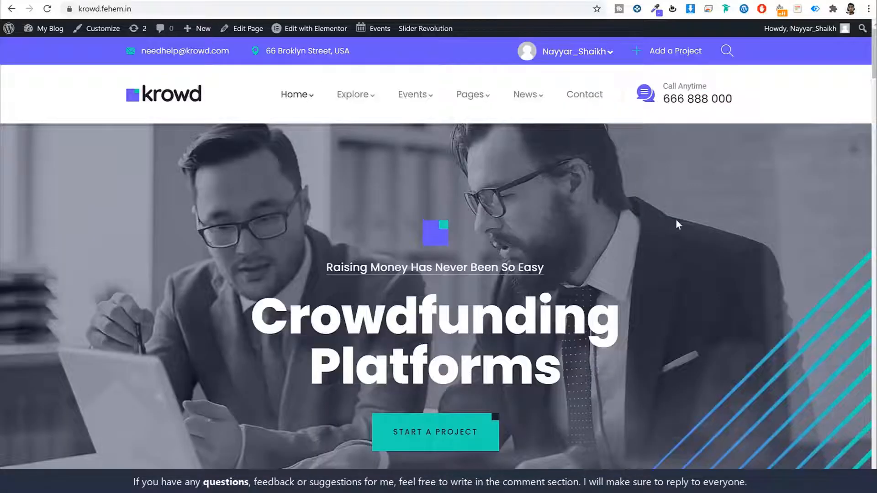
# - Scroll the Krowd homepage and advance the Featured Projects carousel three times
pyautogui.scroll(-15, 694, 234)
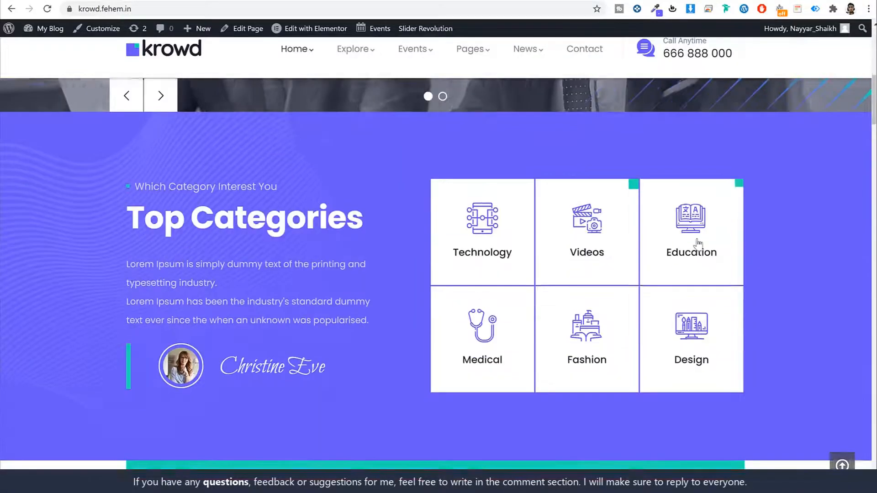
pyautogui.scroll(-5, 700, 242)
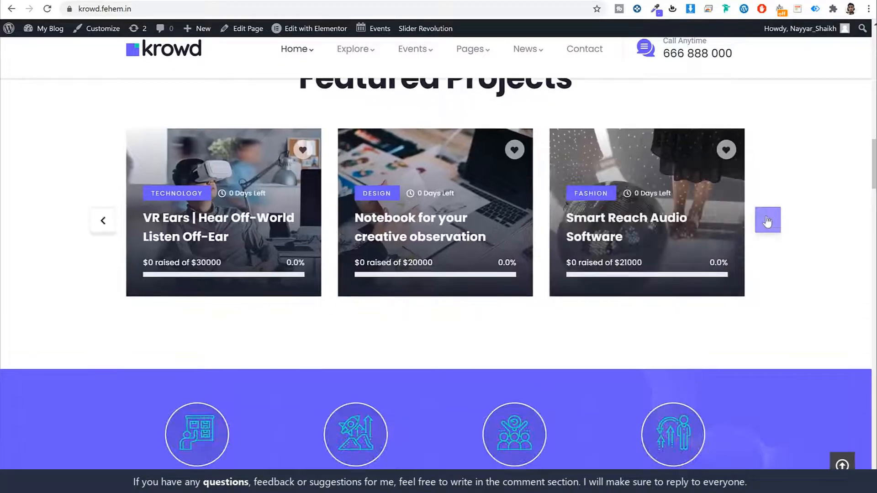
pyautogui.click(767, 220)
pyautogui.click(768, 220)
pyautogui.click(768, 220)
pyautogui.scroll(-15, 815, 275)
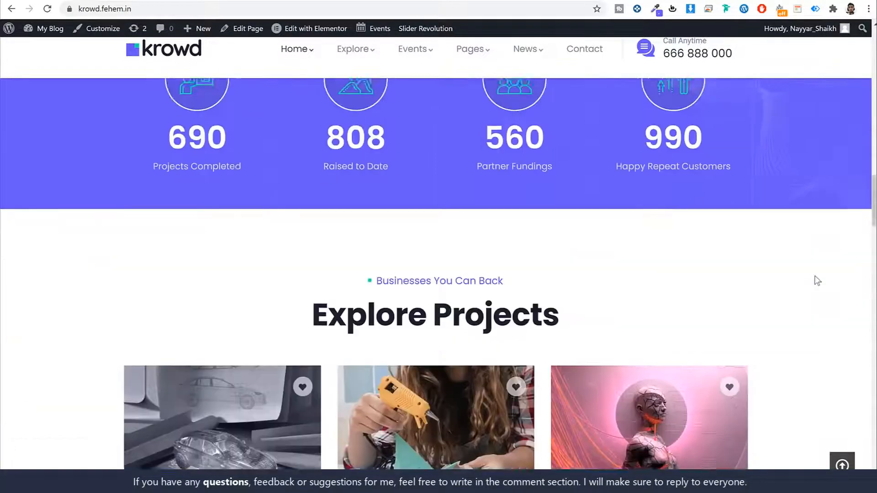
pyautogui.scroll(20, 814, 279)
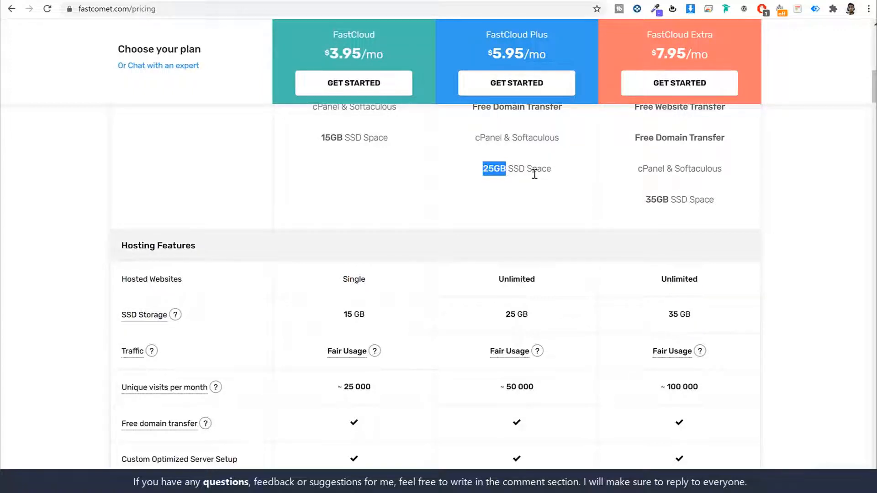
# - Scroll the pricing page and highlight the FastCloud Plus plan name
pyautogui.scroll(-3, 610, 263)
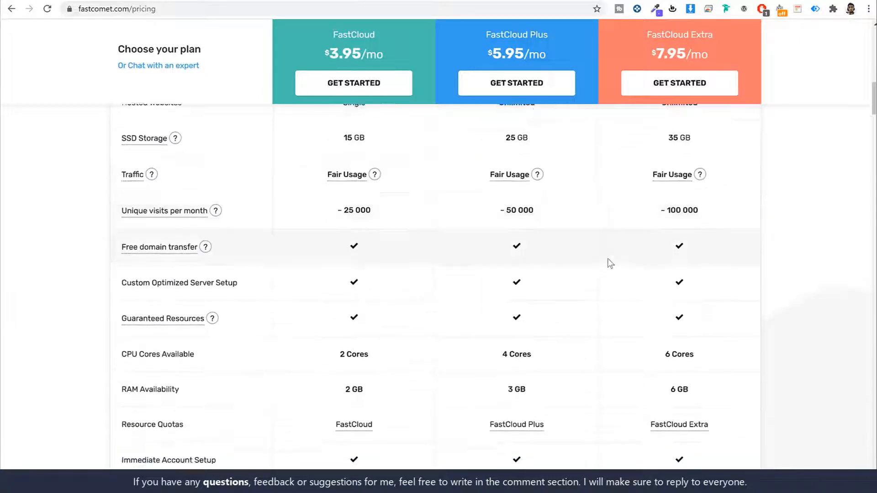
pyautogui.scroll(-7, 611, 264)
pyautogui.scroll(15, 611, 264)
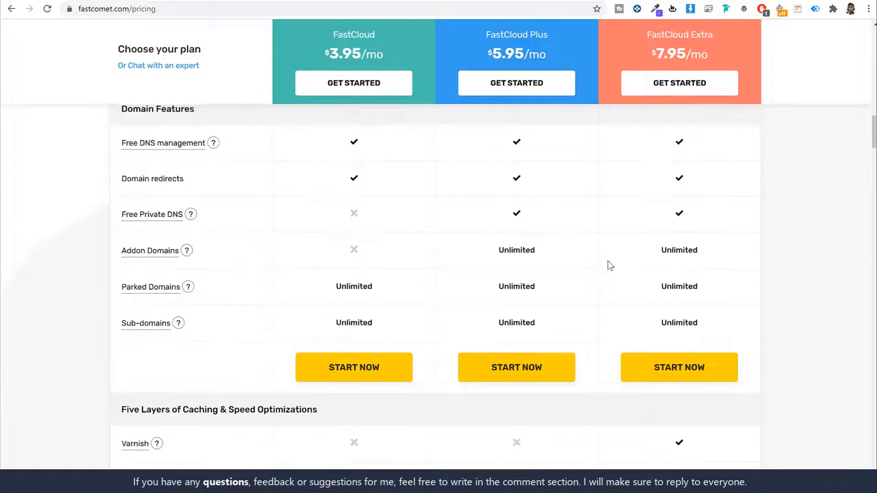
pyautogui.scroll(5, 796, 236)
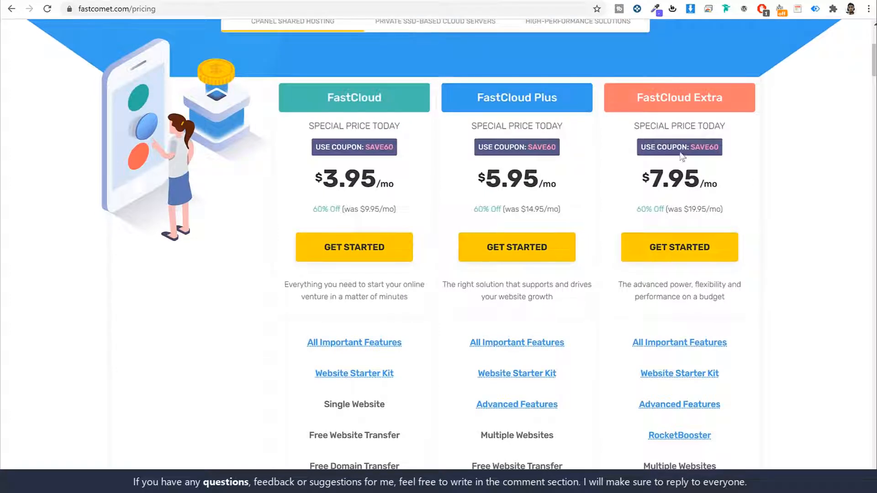
pyautogui.moveTo(478, 96); pyautogui.dragTo(581, 104)
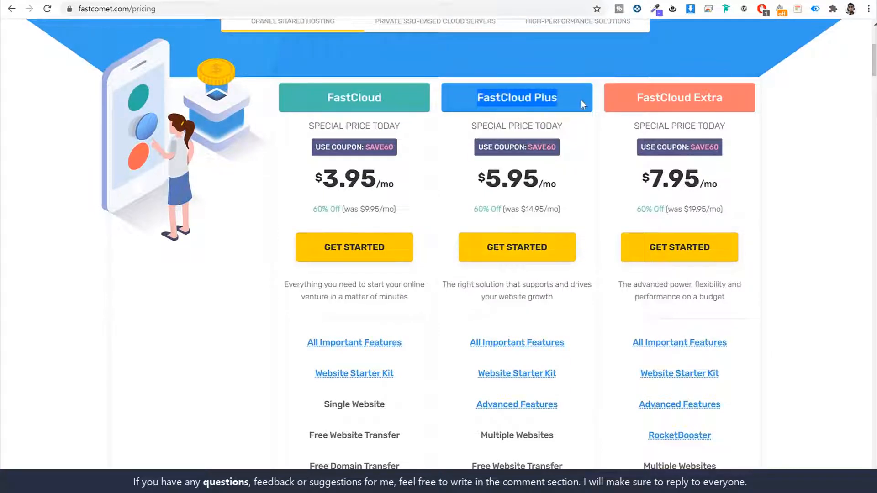
pyautogui.click(580, 100)
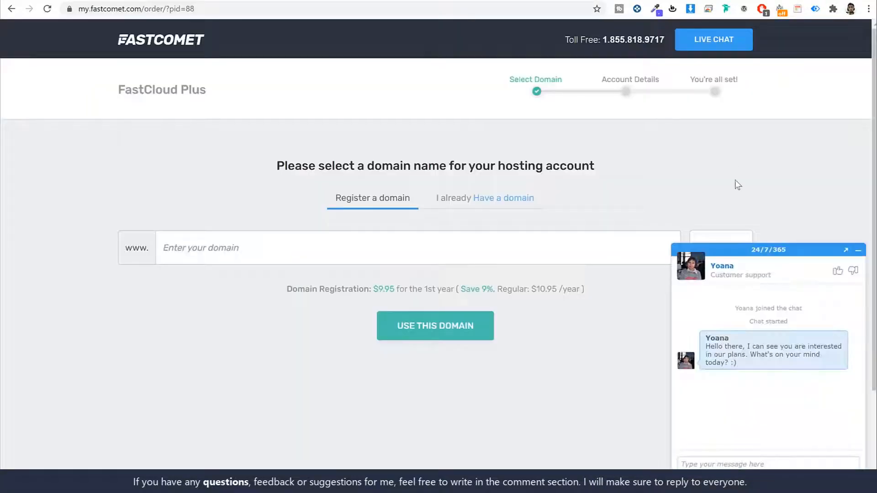
# - Close live chat and start entering a new domain to register, keeping the .com extension
pyautogui.click(859, 252)
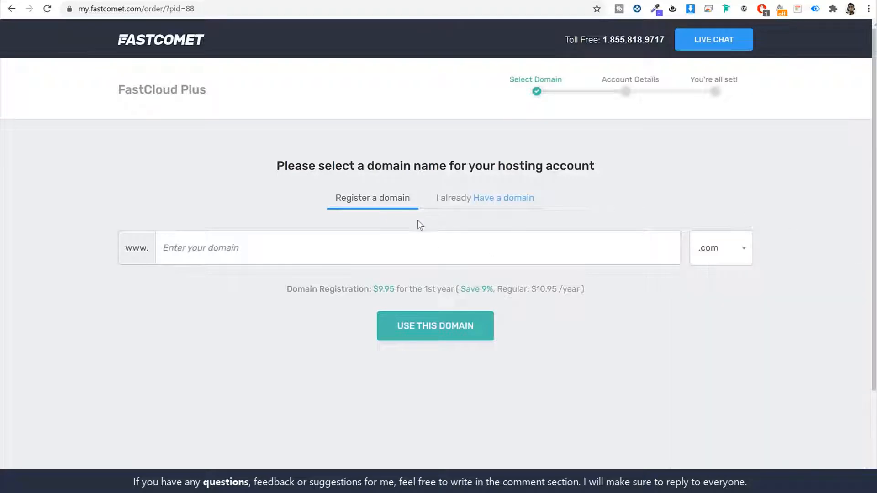
pyautogui.click(510, 245)
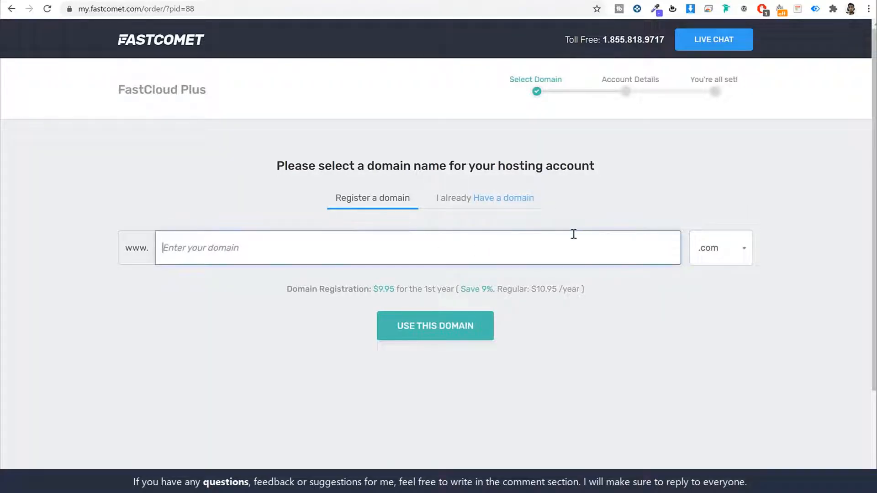
pyautogui.write('nayyarshaikh')
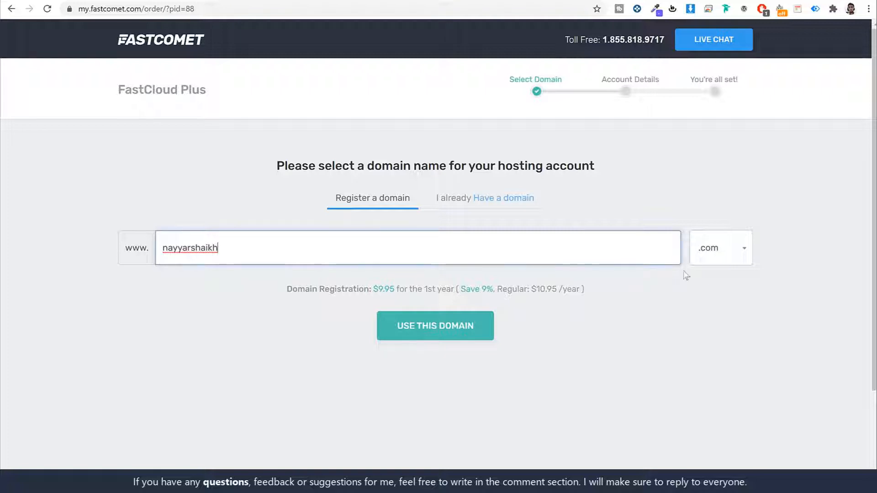
pyautogui.click(745, 249)
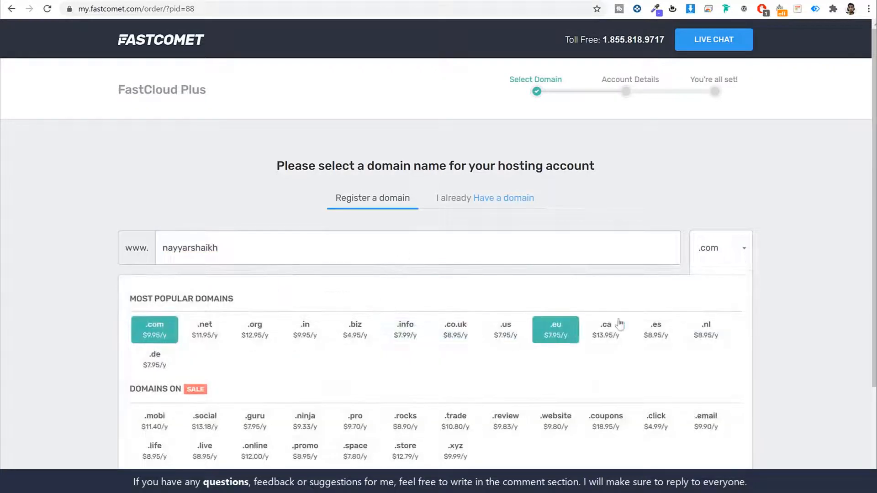
pyautogui.scroll(-3, 606, 327)
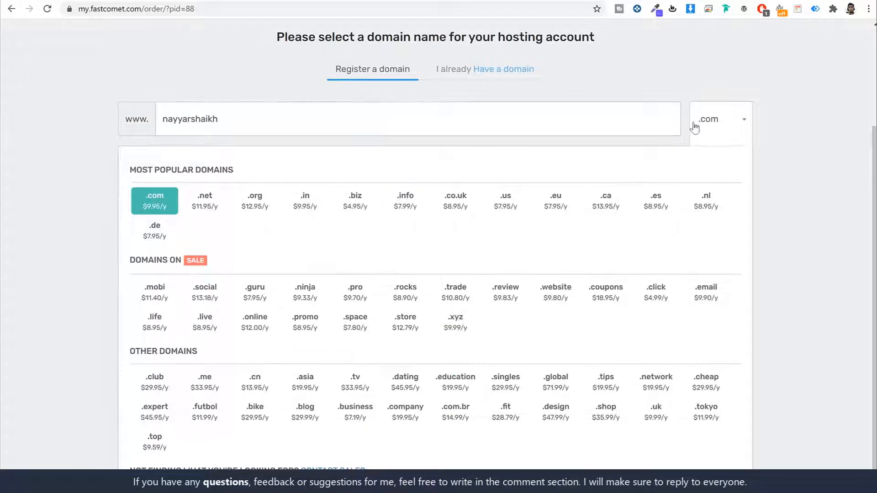
pyautogui.click(740, 121)
pyautogui.scroll(3, 484, 230)
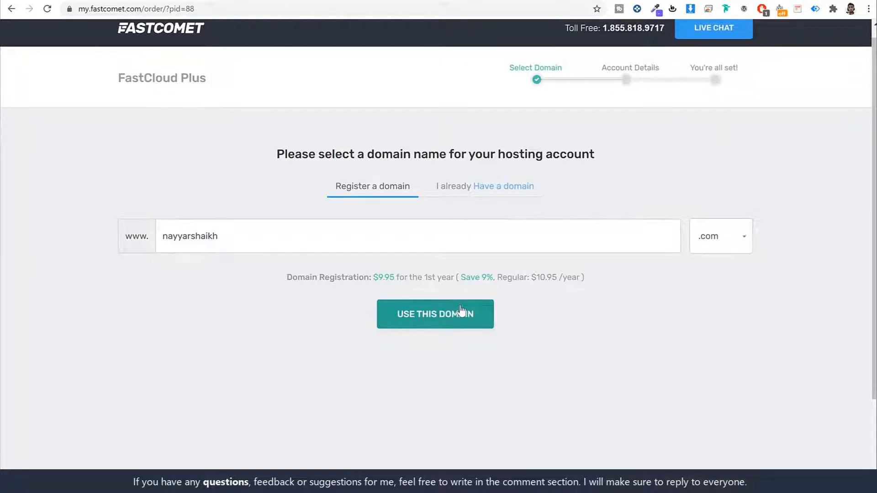
# - Try an already owned domain, then go back to registering the new .com domain and continue
pyautogui.click(471, 186)
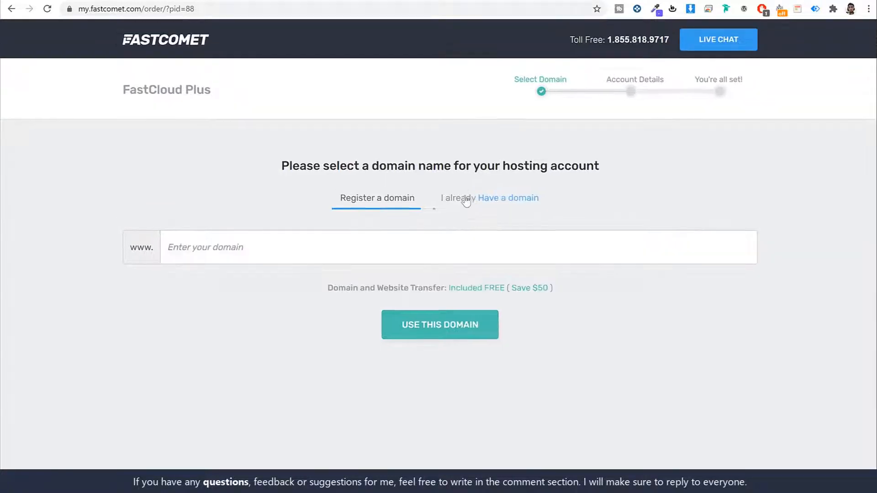
pyautogui.click(502, 244)
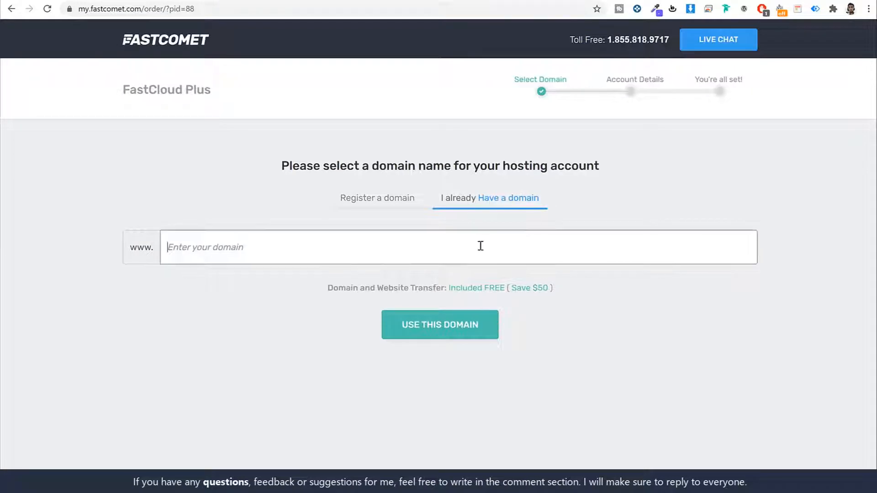
pyautogui.write('nayyarsh')
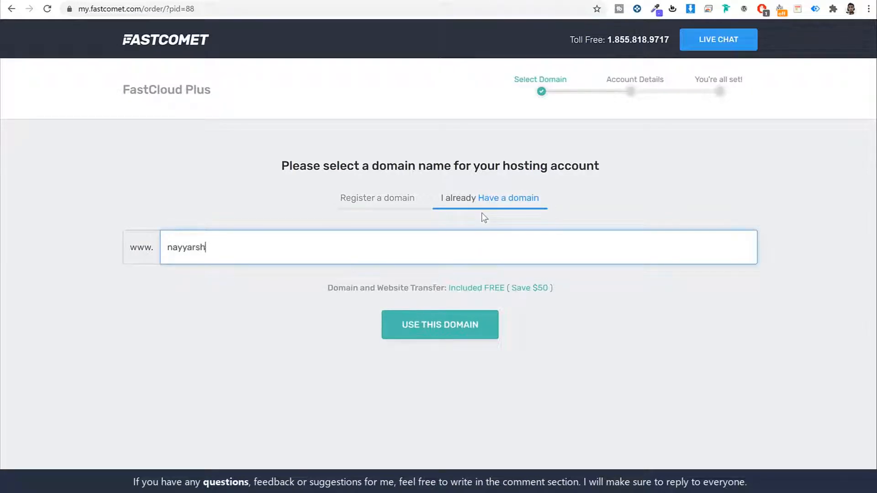
pyautogui.write('aikh.com')
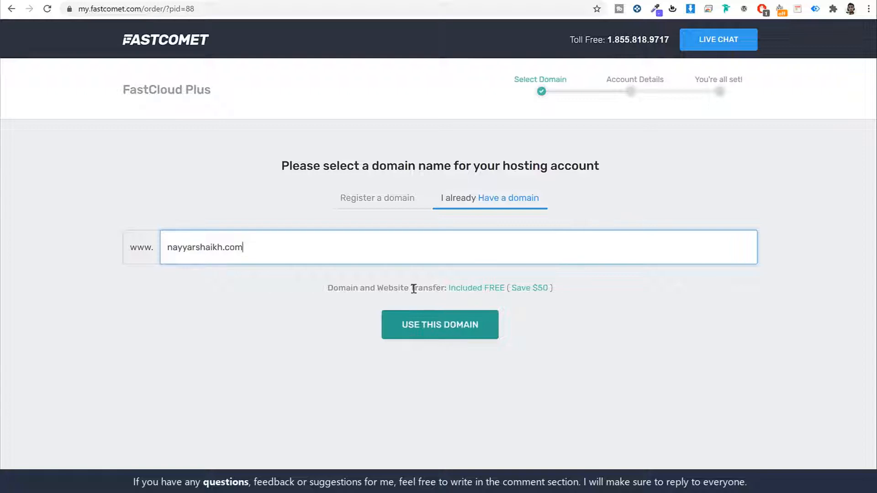
pyautogui.click(386, 201)
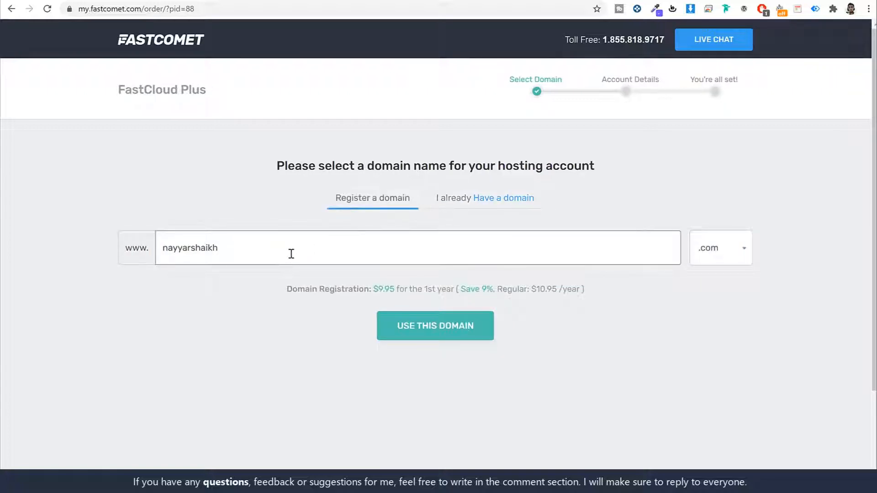
pyautogui.click(367, 247)
pyautogui.write('s')
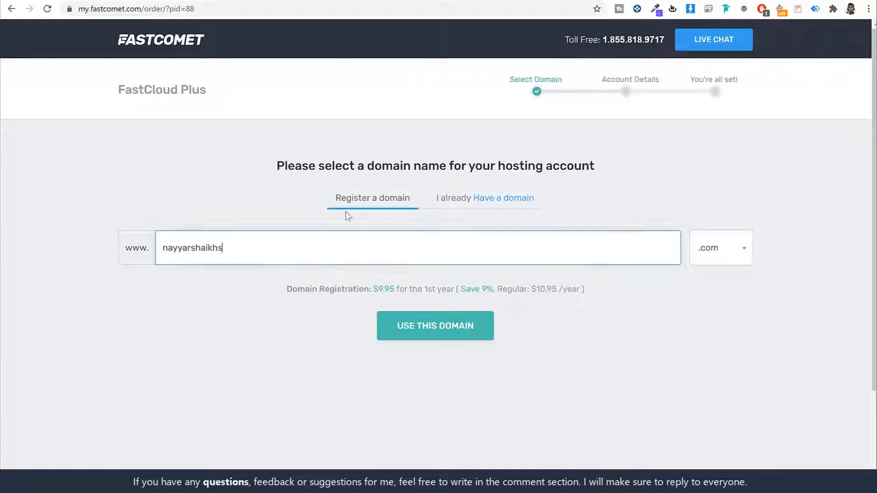
pyautogui.click(453, 327)
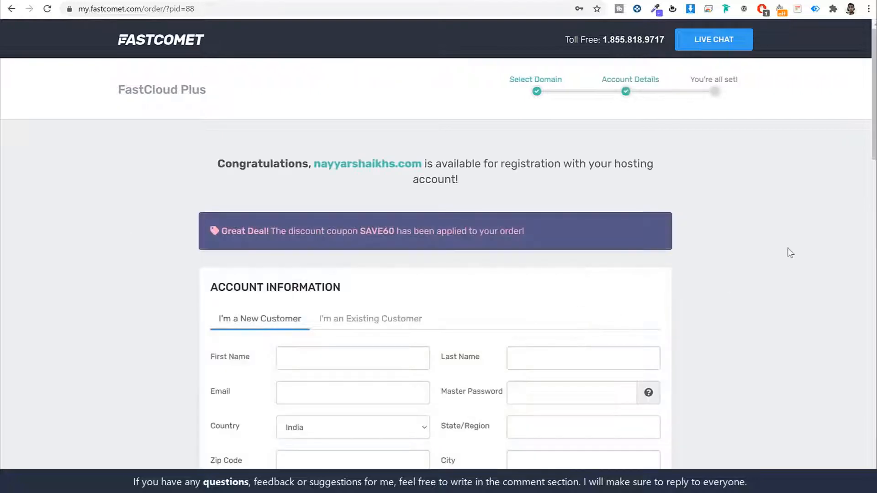
pyautogui.scroll(-5, 782, 229)
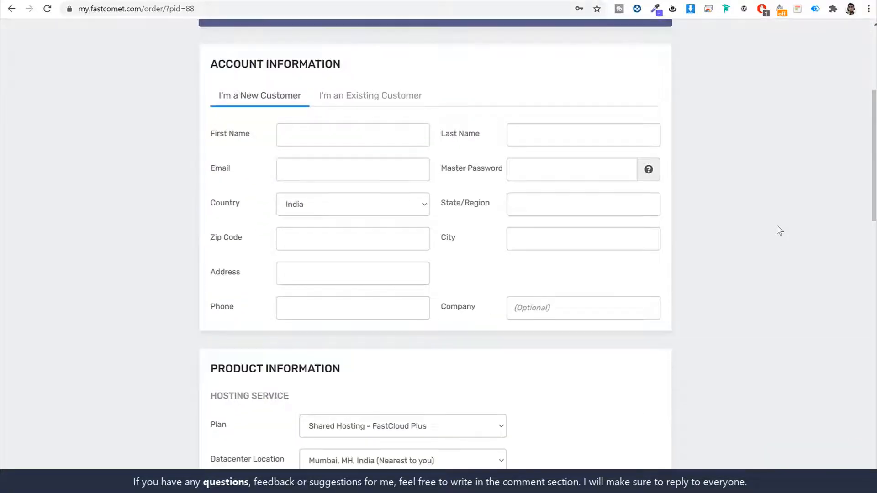
pyautogui.moveTo(213, 63); pyautogui.dragTo(386, 68)
pyautogui.click(335, 107)
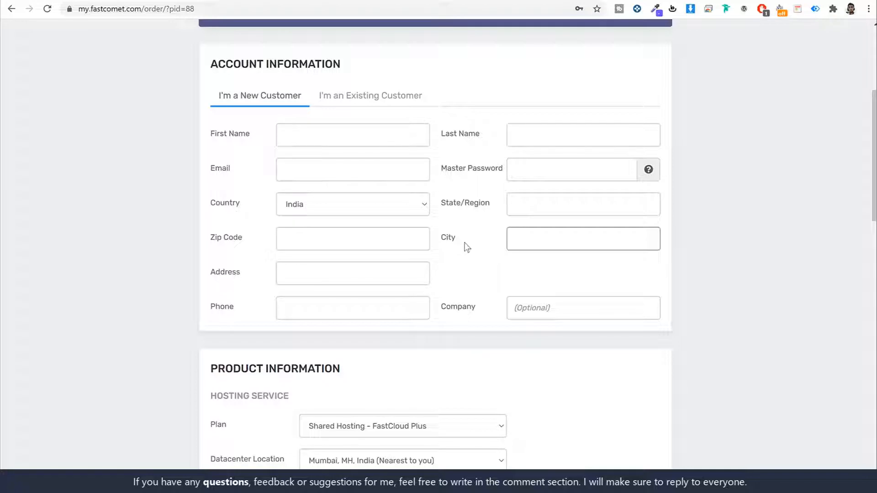
pyautogui.moveTo(239, 174); pyautogui.dragTo(209, 169)
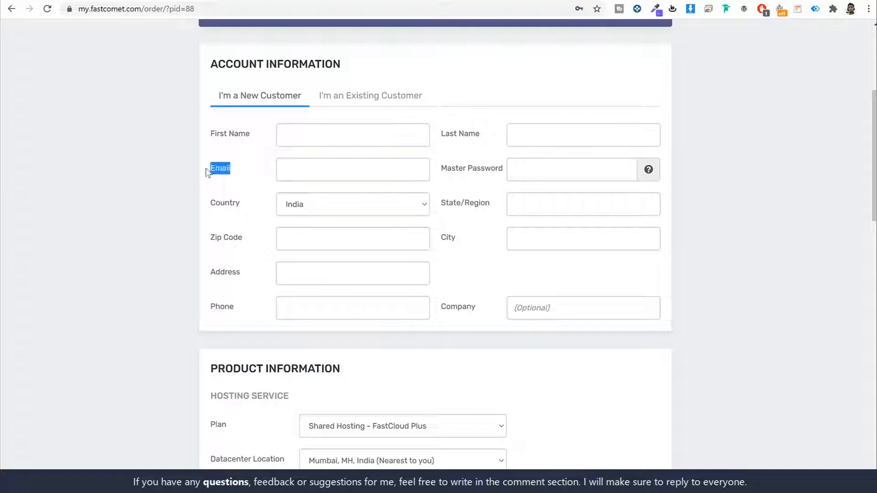
pyautogui.moveTo(444, 176); pyautogui.dragTo(509, 168)
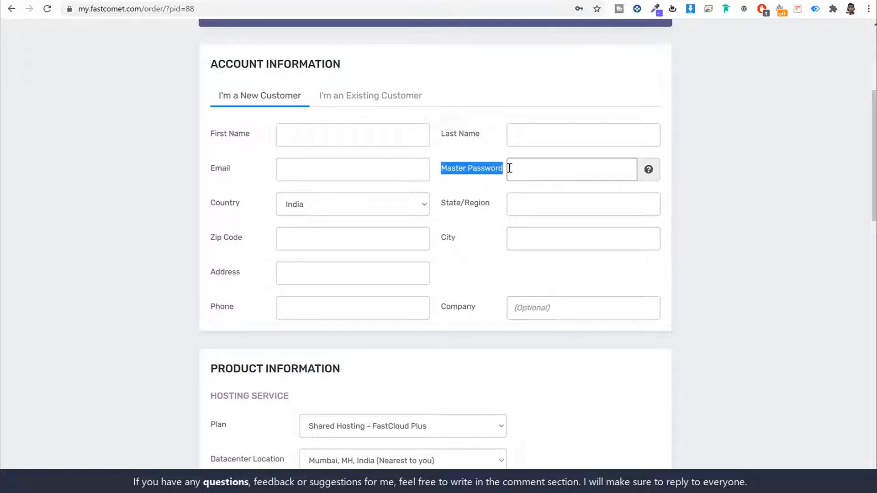
pyautogui.click(475, 185)
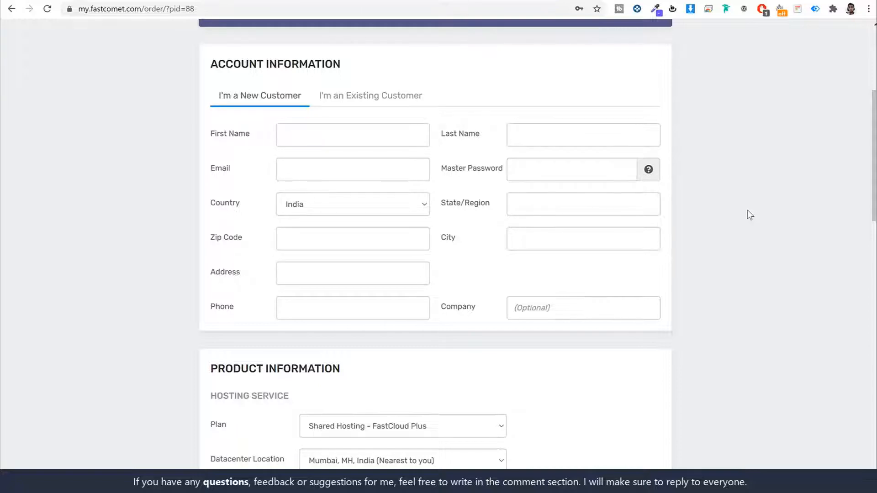
pyautogui.scroll(-7, 753, 229)
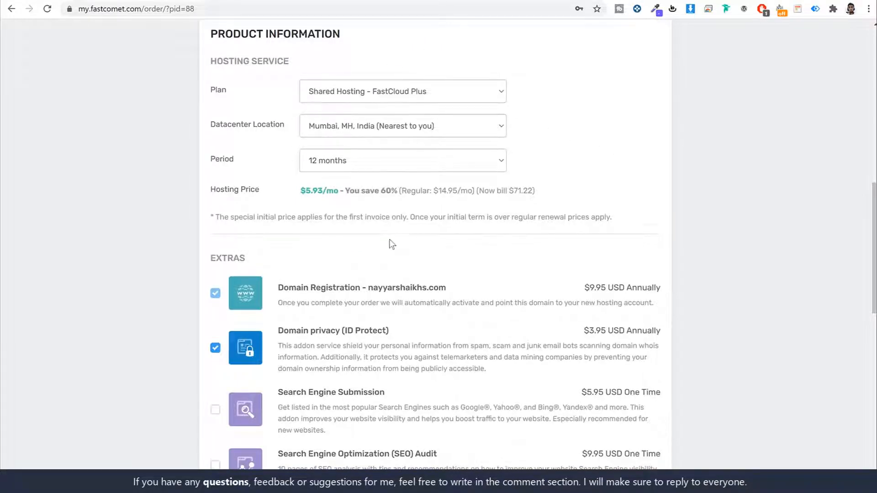
# - Keep credit card payment, accept the Terms of Service and opt in to FastComet news
pyautogui.scroll(-5, 388, 244)
pyautogui.scroll(-6, 425, 264)
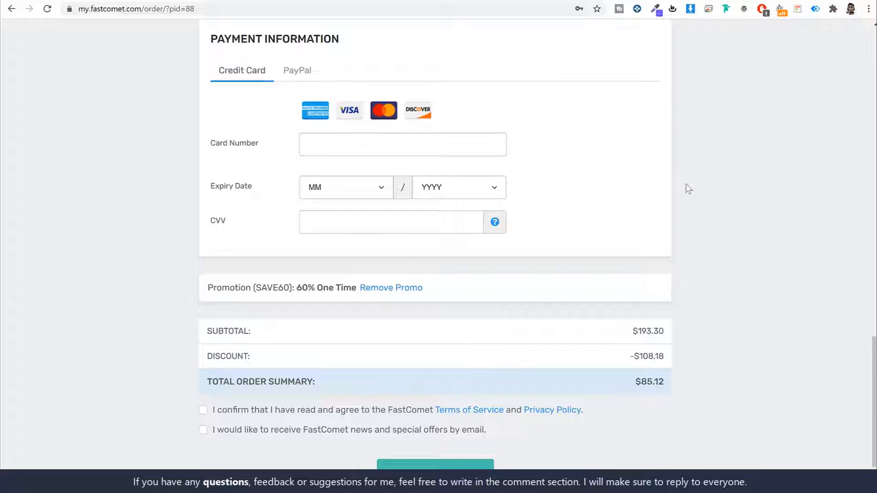
pyautogui.click(295, 73)
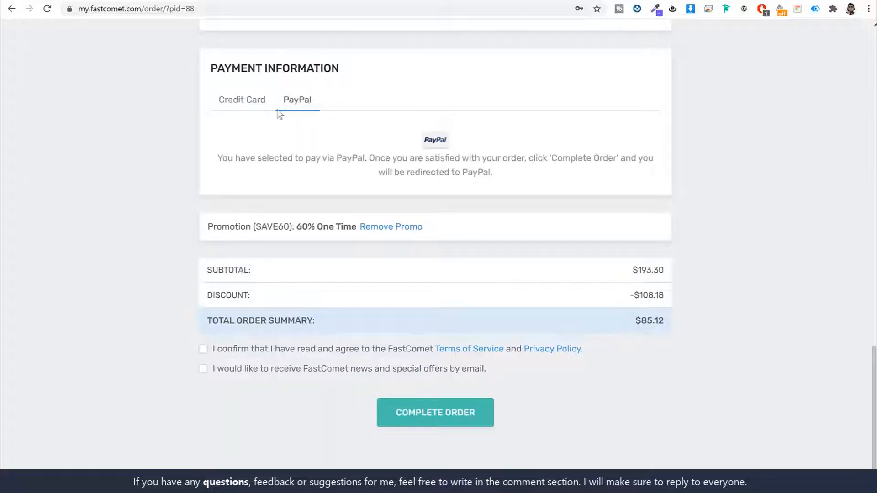
pyautogui.click(251, 106)
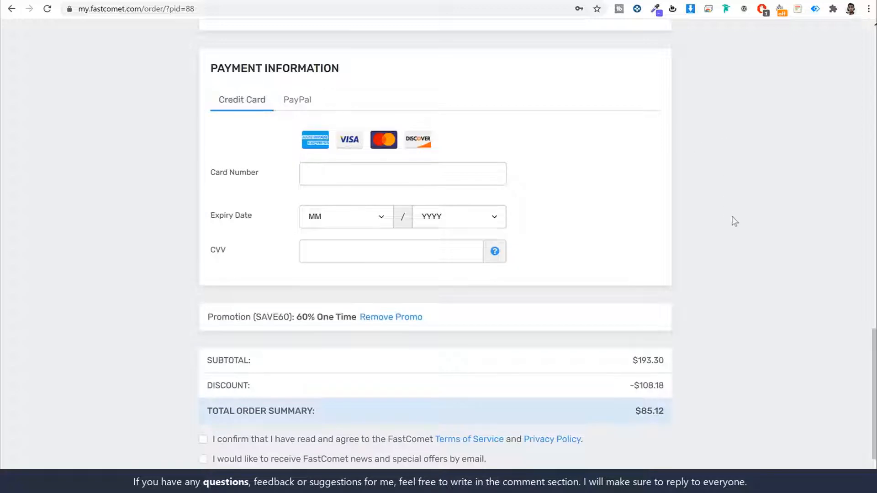
pyautogui.scroll(-2, 738, 216)
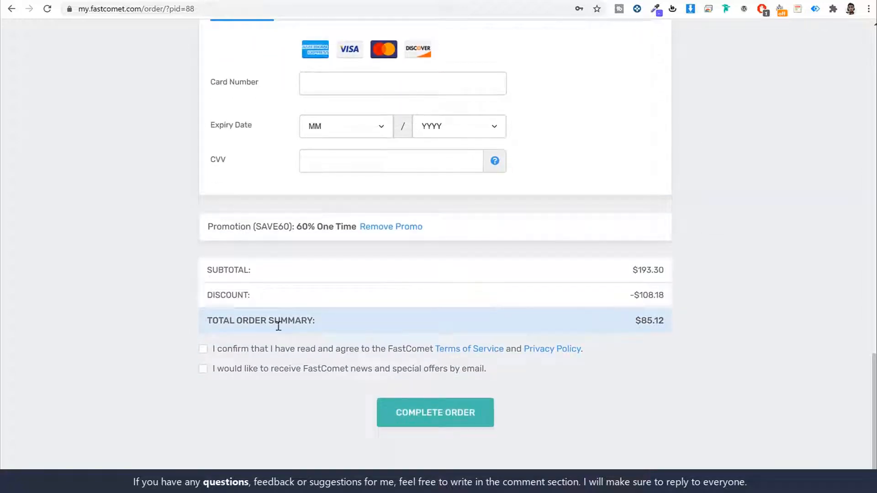
pyautogui.click(202, 349)
pyautogui.click(203, 368)
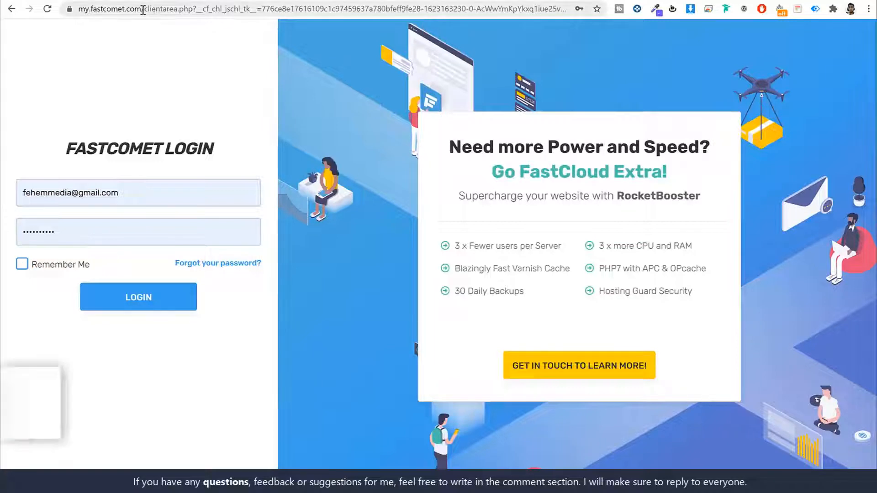
# - Log into the my.fastcomet.com client area and scroll down the Home dashboard
pyautogui.moveTo(143, 9); pyautogui.dragTo(78, 9)
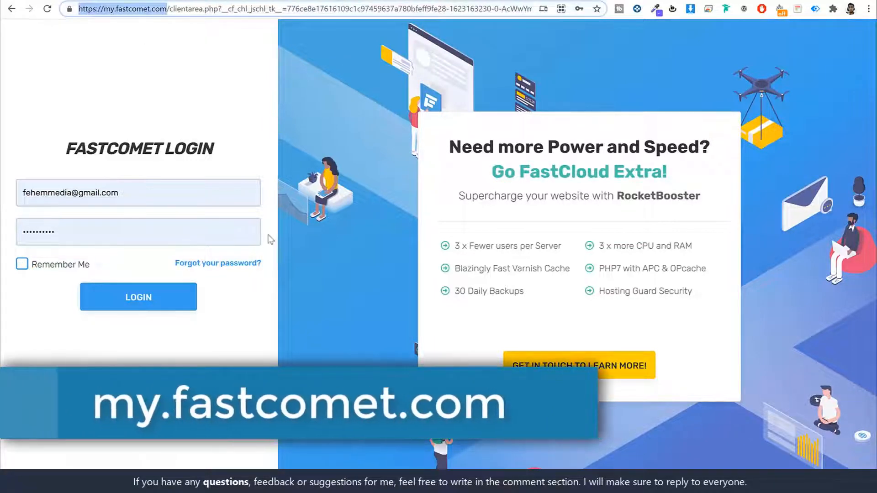
pyautogui.click(205, 343)
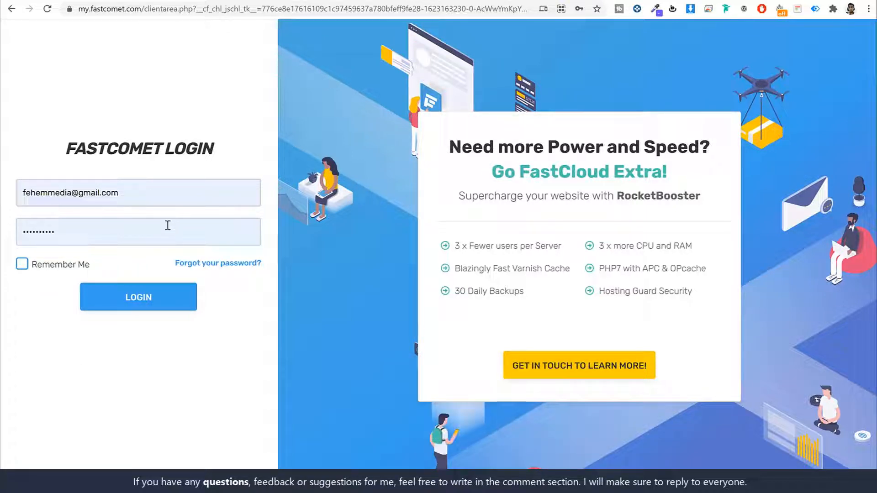
pyautogui.click(162, 298)
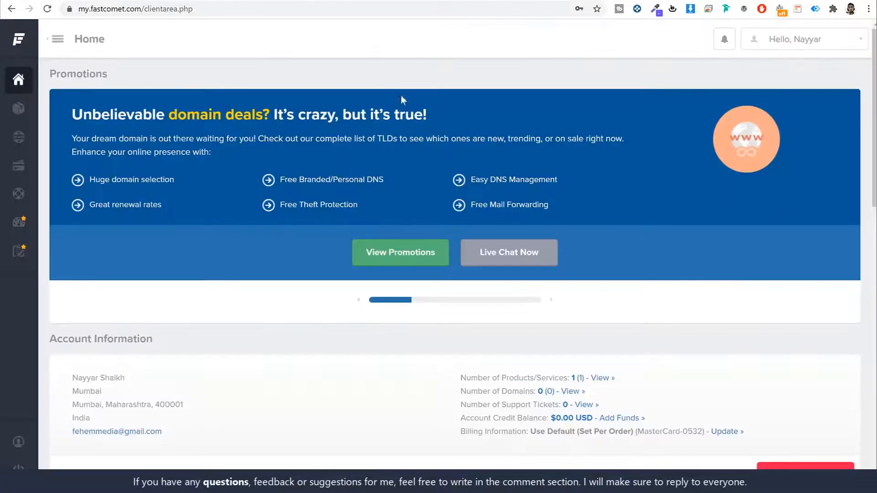
pyautogui.scroll(-10, 642, 217)
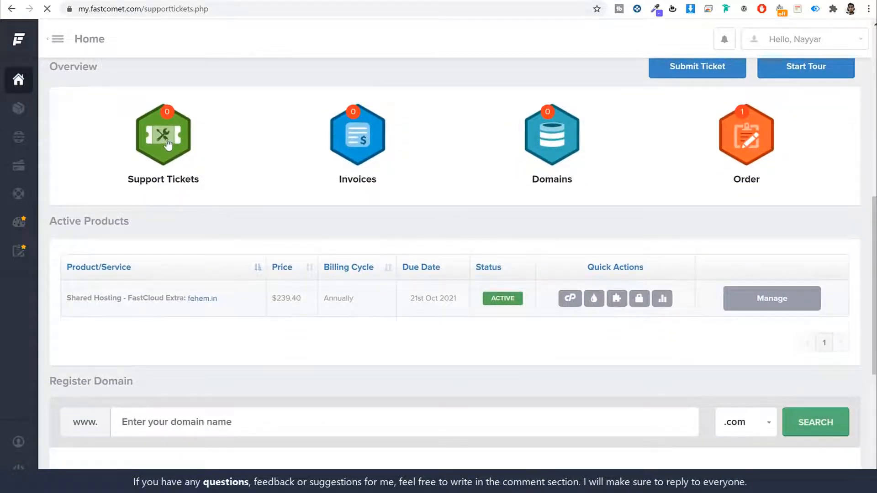
# - Choose the Website Transfer department tile and scroll through its empty transfer form
pyautogui.scroll(-2, 556, 270)
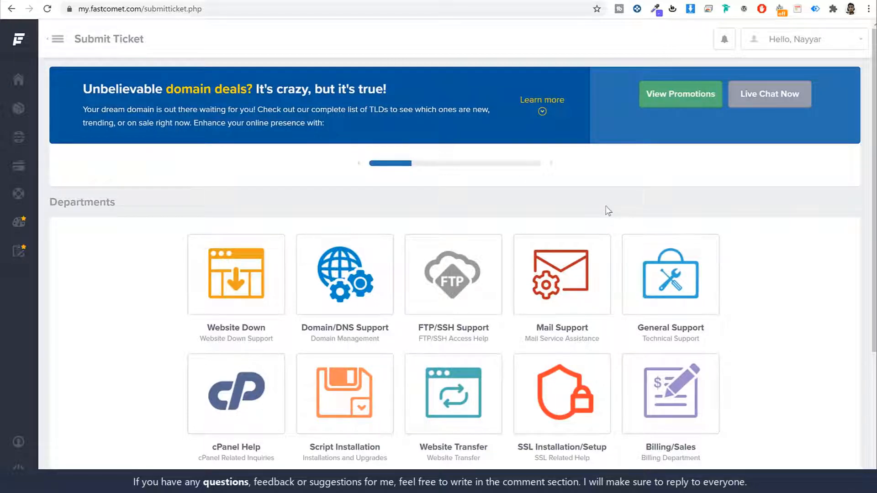
pyautogui.scroll(-1, 690, 281)
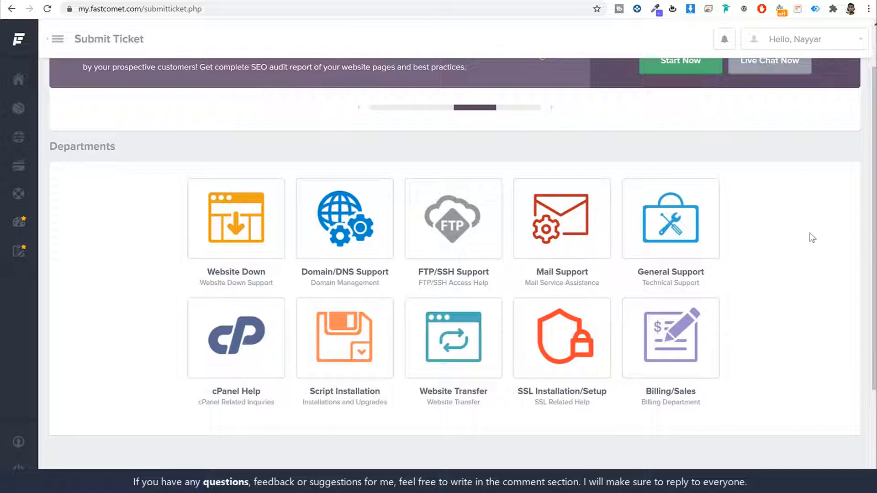
pyautogui.click(464, 335)
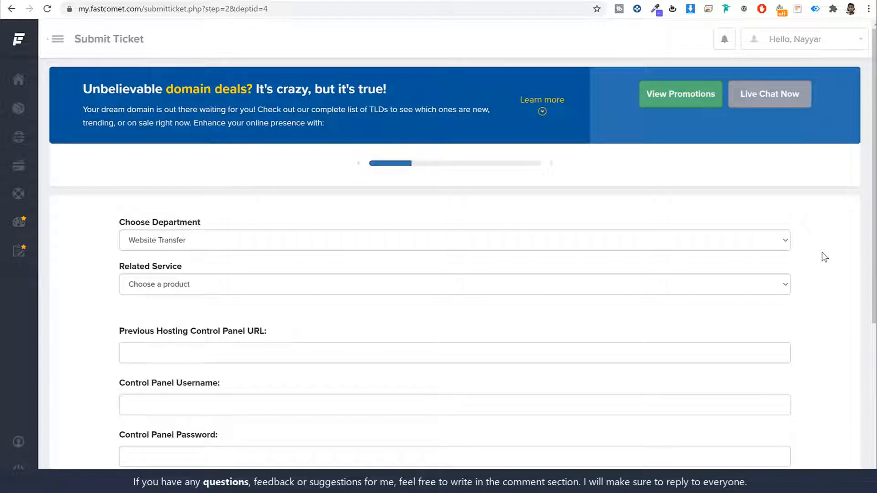
pyautogui.scroll(-5, 824, 257)
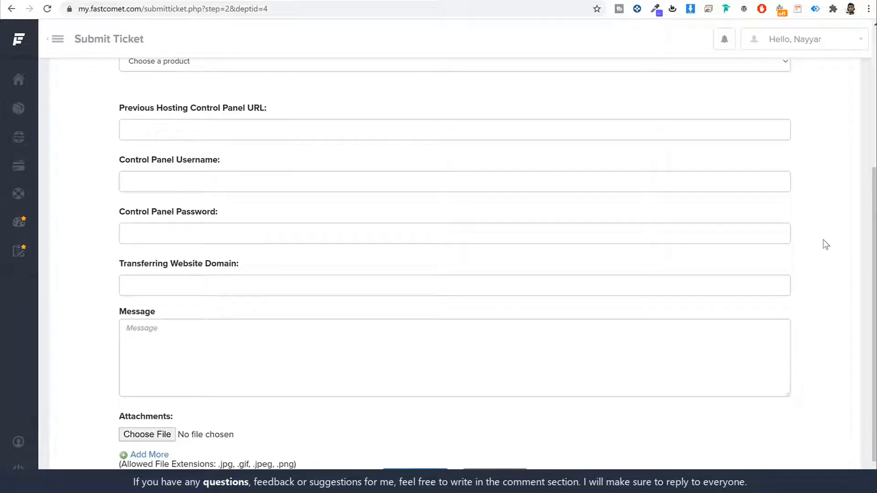
pyautogui.scroll(-1, 823, 239)
pyautogui.scroll(5, 769, 245)
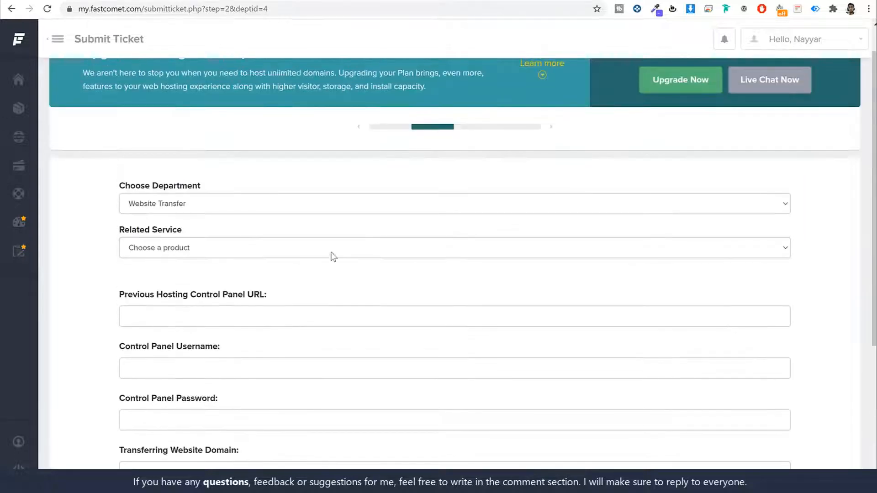
pyautogui.scroll(-4, 359, 278)
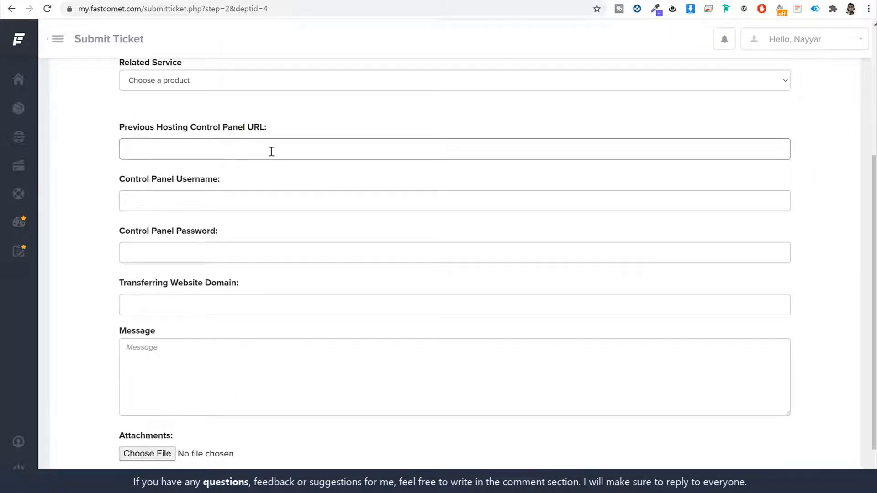
pyautogui.scroll(-1, 250, 287)
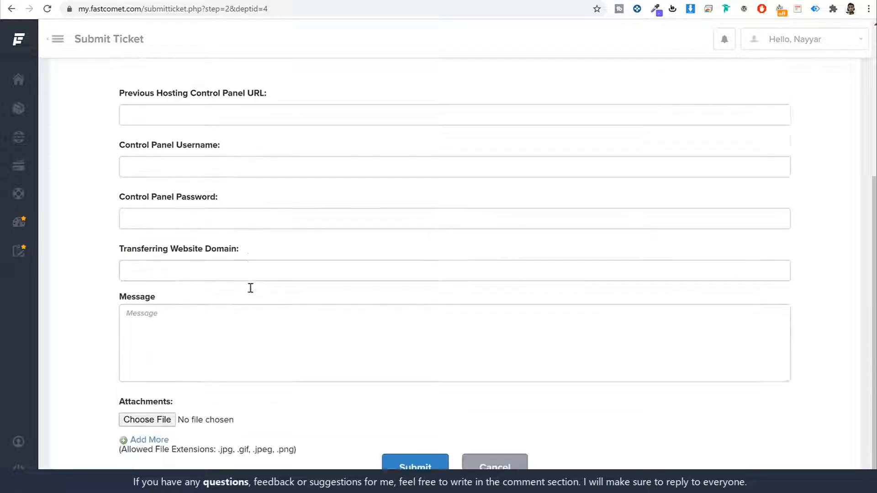
pyautogui.scroll(-1, 250, 287)
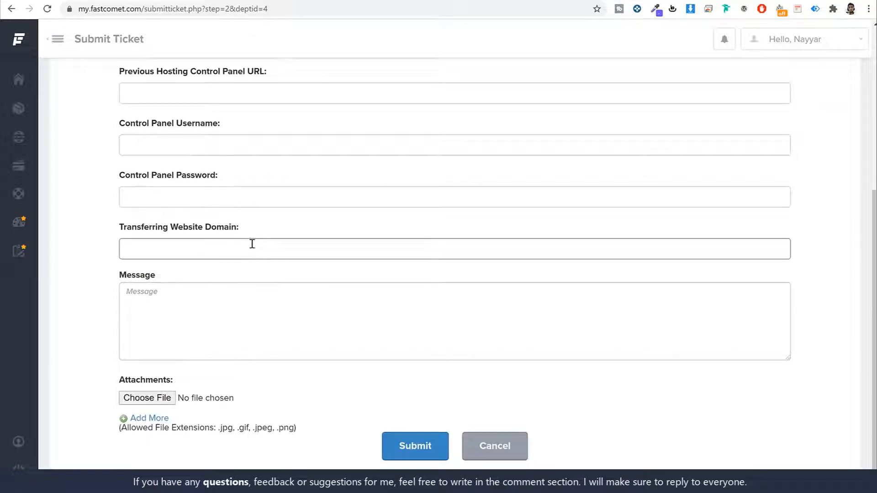
pyautogui.scroll(5, 306, 317)
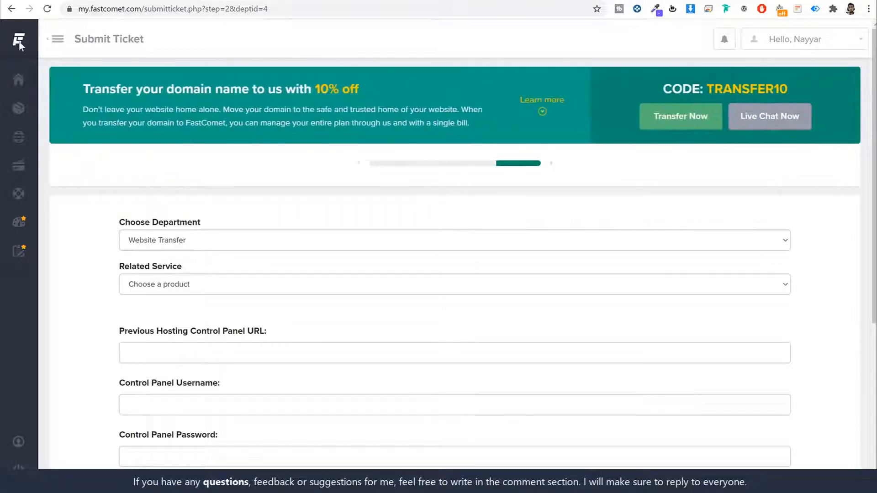
# - Return to the client area home page via the FastComet logo
pyautogui.moveTo(20, 36)
pyautogui.click(48, 48)
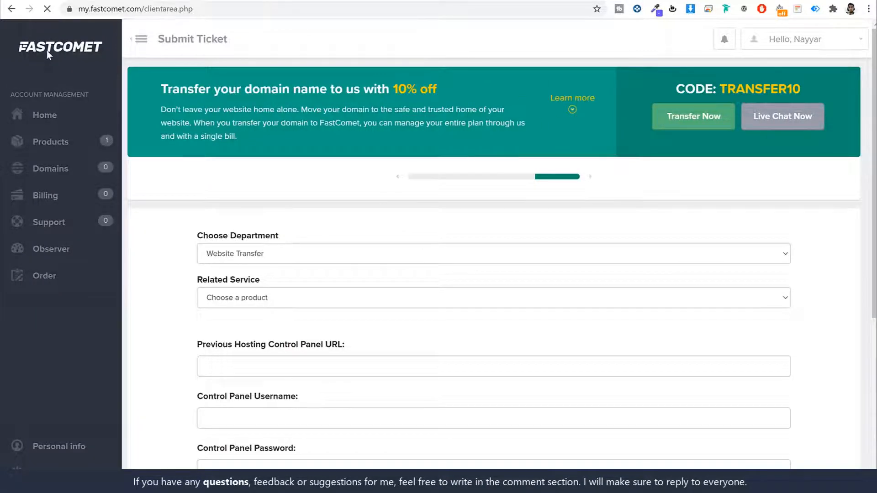
pyautogui.scroll(-2, 325, 315)
pyautogui.scroll(-3, 325, 312)
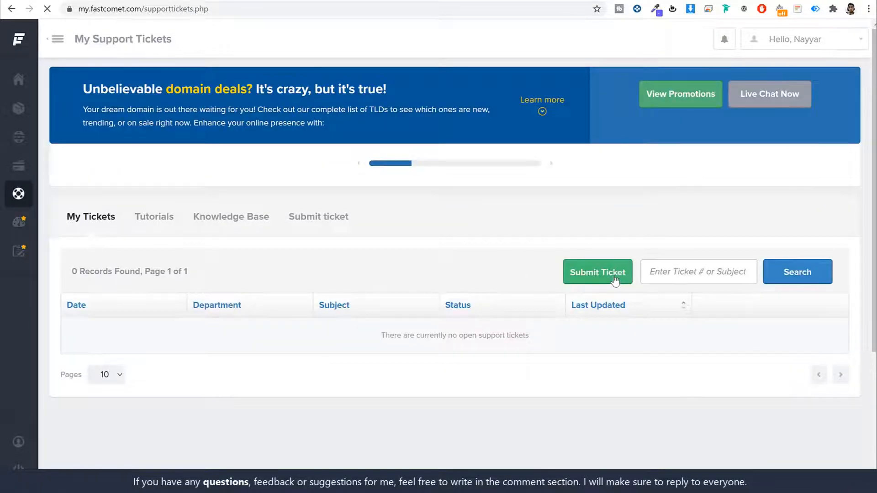
# - Open the Domain/DNS Support ticket form, look it over, then return Home
pyautogui.click(616, 279)
pyautogui.scroll(-1, 372, 277)
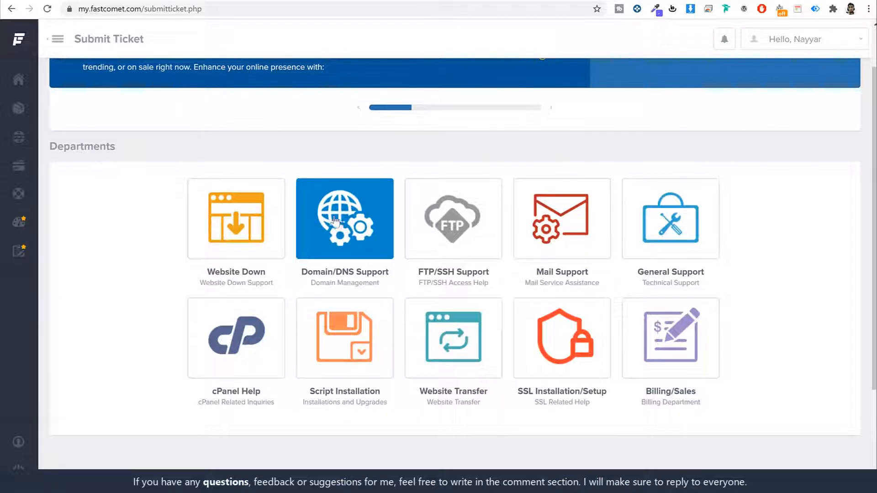
pyautogui.click(334, 221)
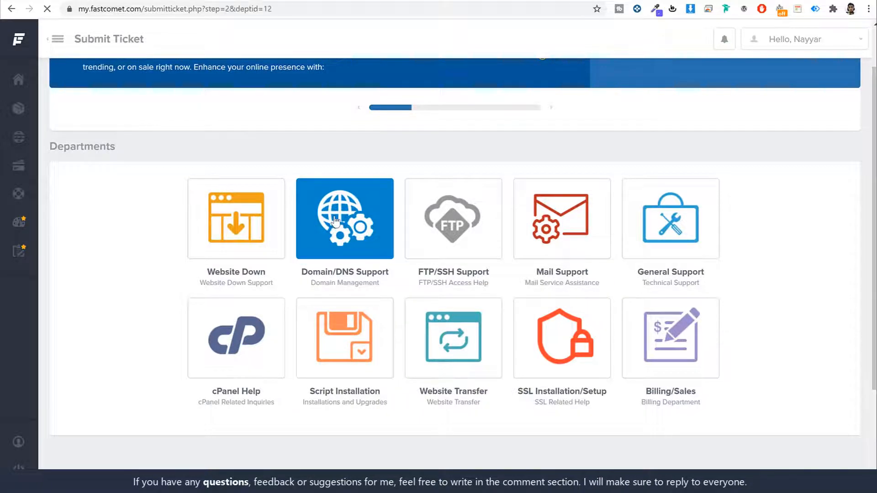
pyautogui.scroll(-4, 358, 294)
pyautogui.scroll(4, 361, 295)
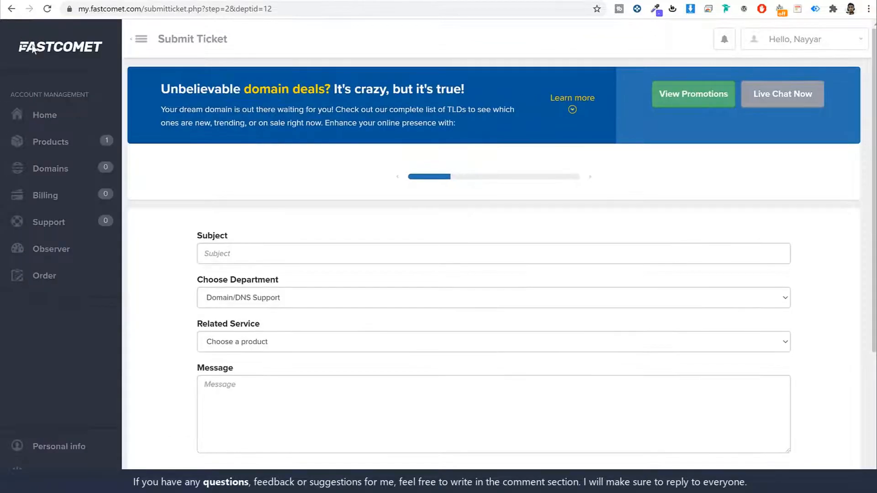
pyautogui.click(33, 46)
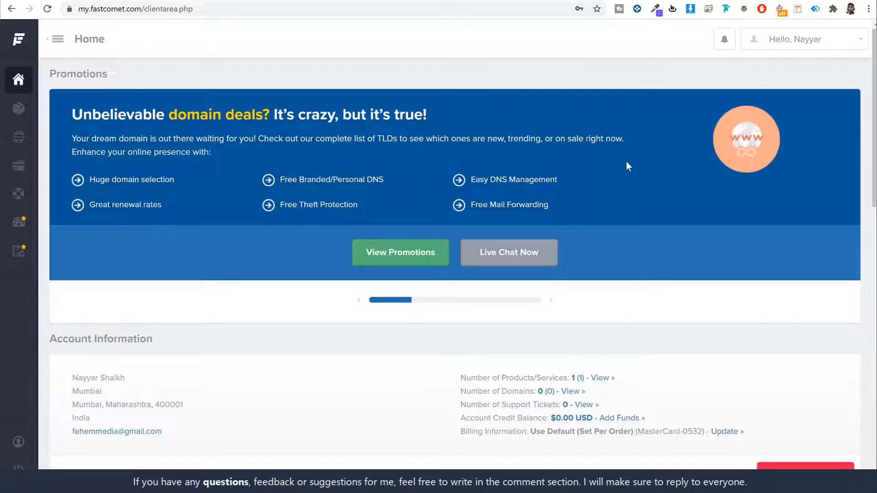
# - Access cPanel for the fehem.in plan, filling in the saved master password
pyautogui.scroll(-10, 640, 165)
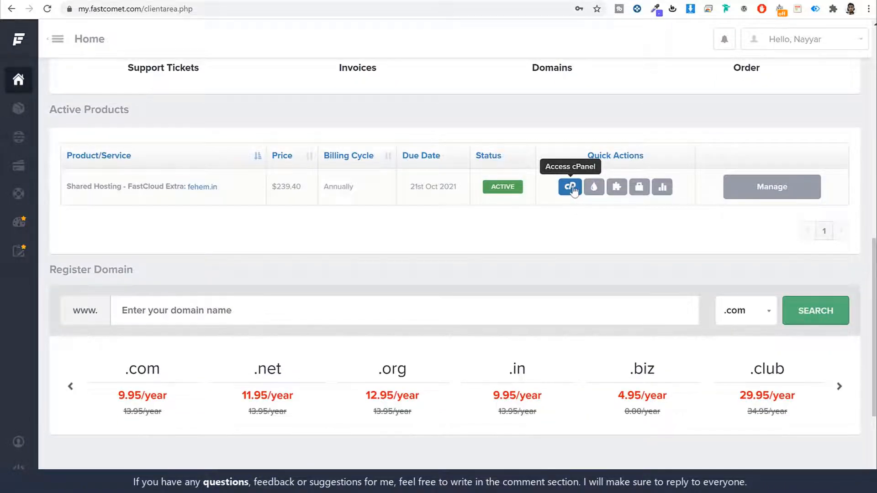
pyautogui.click(571, 187)
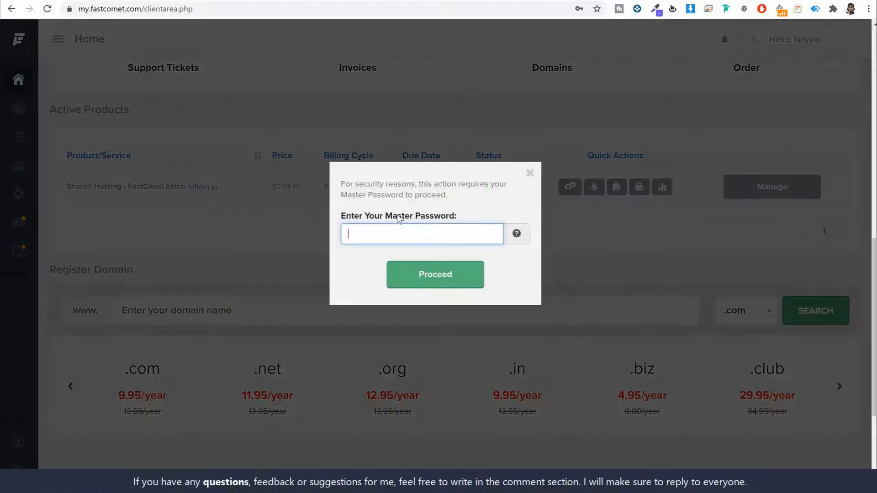
pyautogui.moveTo(395, 215); pyautogui.dragTo(431, 237)
pyautogui.click(434, 233)
pyautogui.click(422, 269)
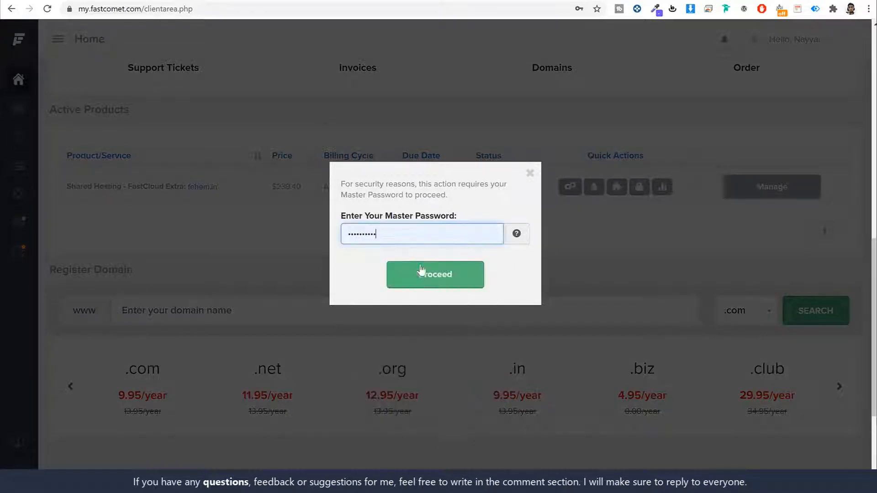
pyautogui.click(420, 270)
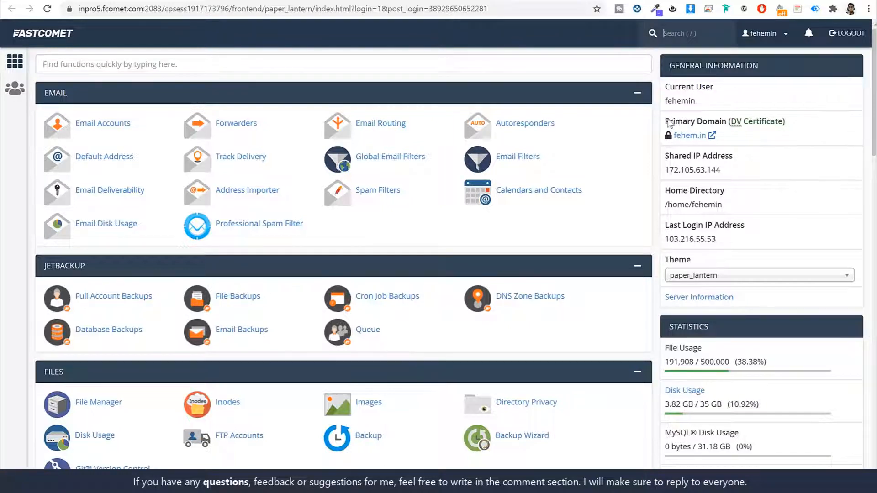
pyautogui.moveTo(666, 124); pyautogui.dragTo(723, 121)
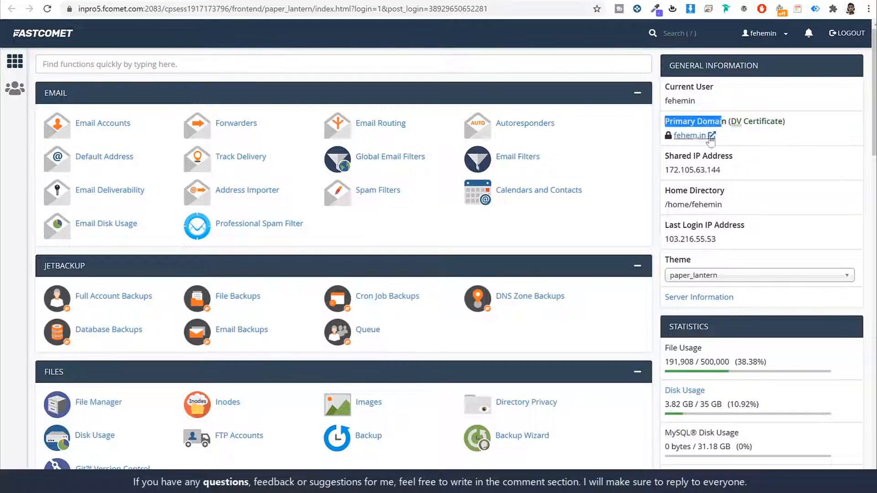
pyautogui.click(766, 125)
pyautogui.moveTo(730, 122); pyautogui.dragTo(783, 123)
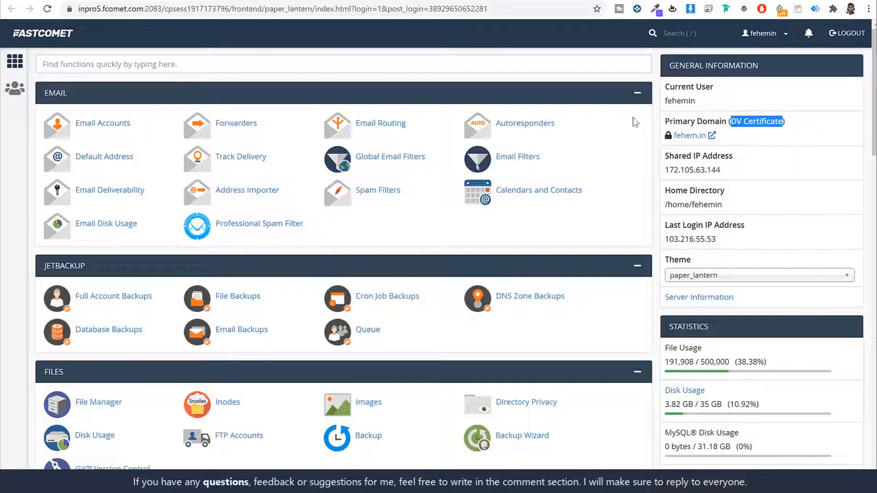
# - Find the Let's Encrypt SSL tool with an 'ssl' cPanel search and open it
pyautogui.click(359, 75)
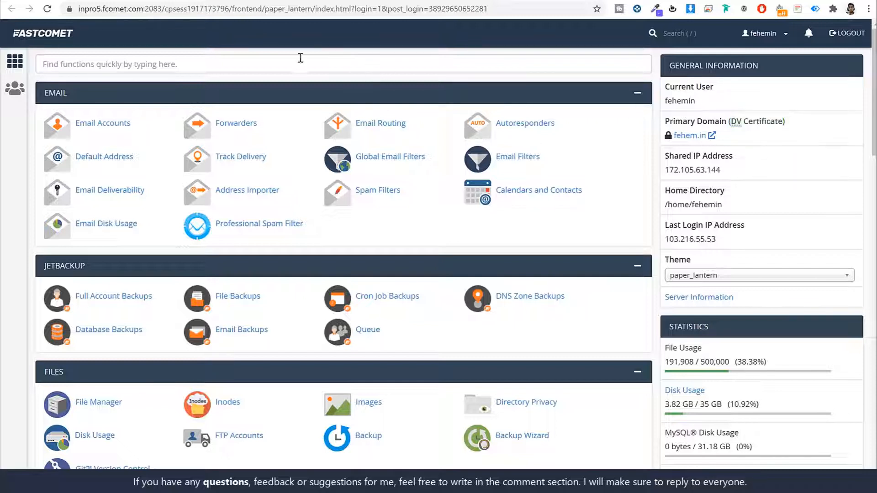
pyautogui.click(300, 59)
pyautogui.write('sl')
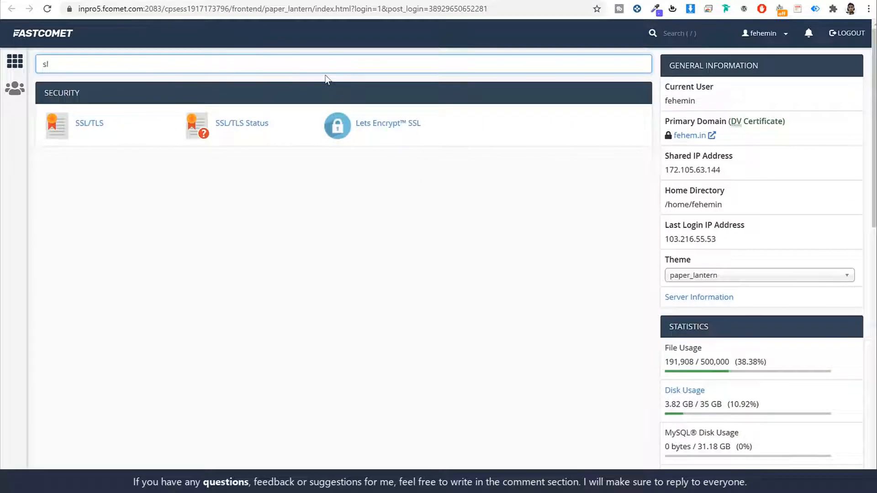
pyautogui.press('BackSpace')
pyautogui.write('sl')
pyautogui.click(406, 123)
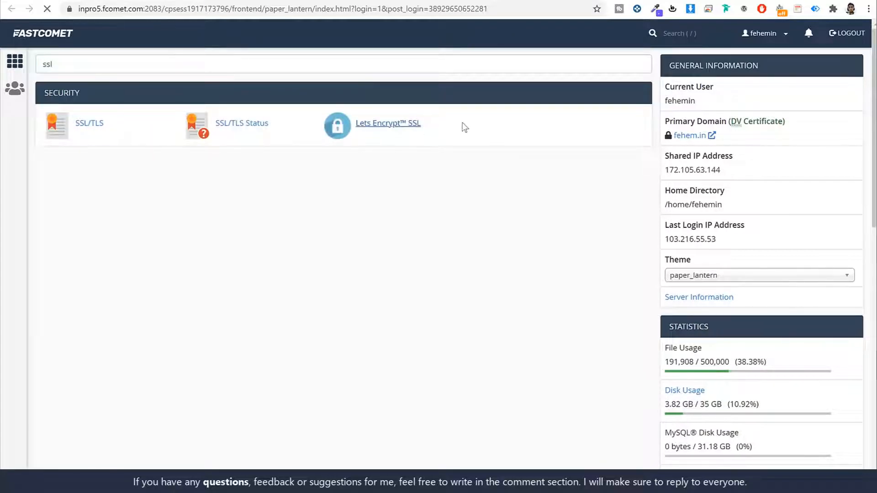
pyautogui.scroll(-10, 590, 248)
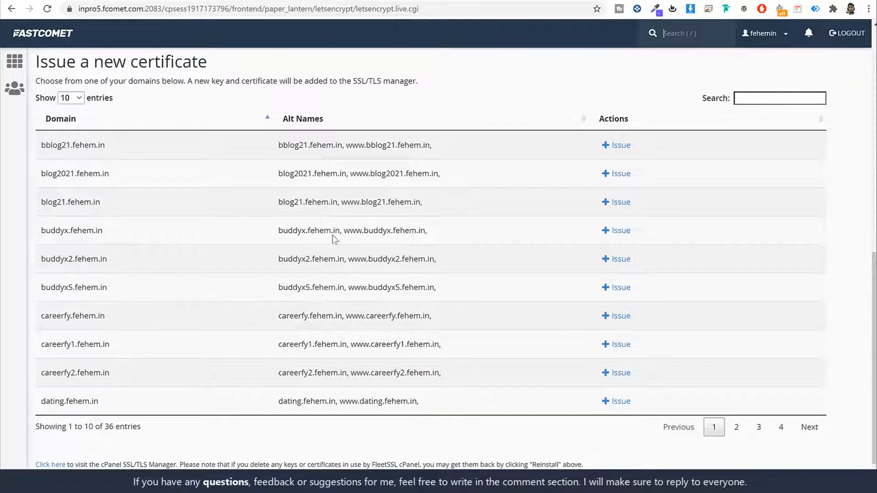
# - Filter by 'kr' and issue a certificate for krowd2.fehem.in, then return to cPanel home
pyautogui.click(753, 100)
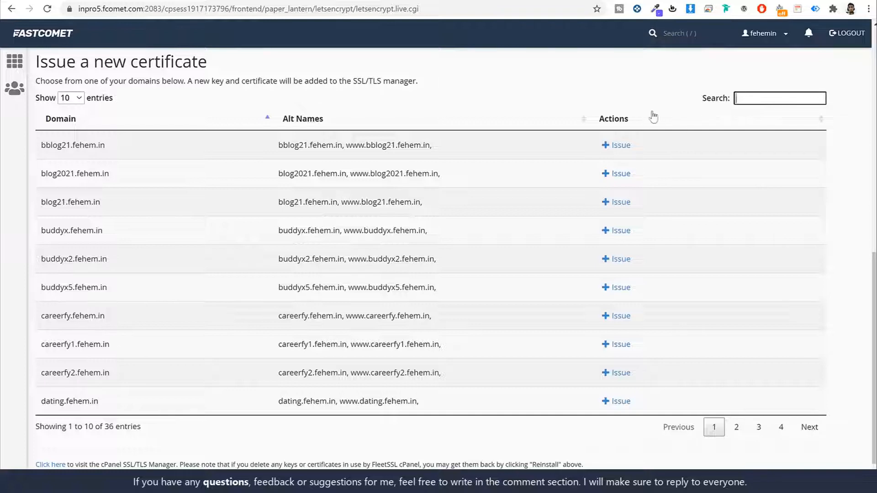
pyautogui.write('kr')
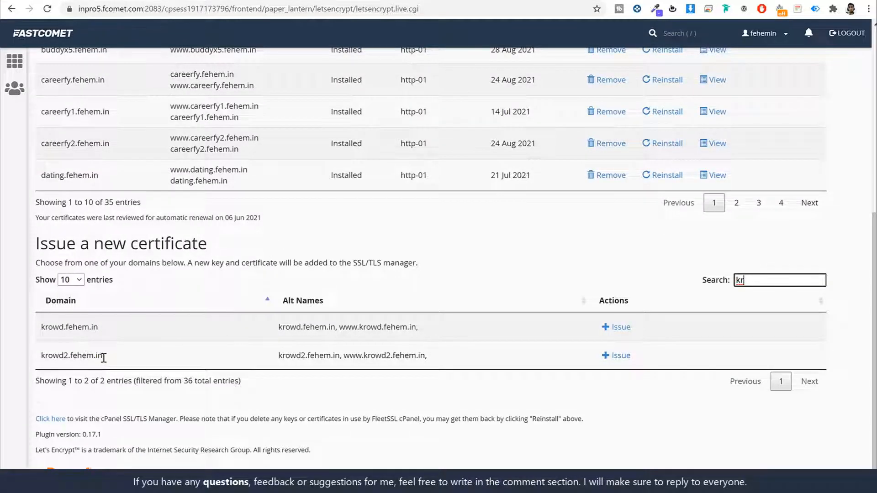
pyautogui.moveTo(104, 356); pyautogui.dragTo(40, 362)
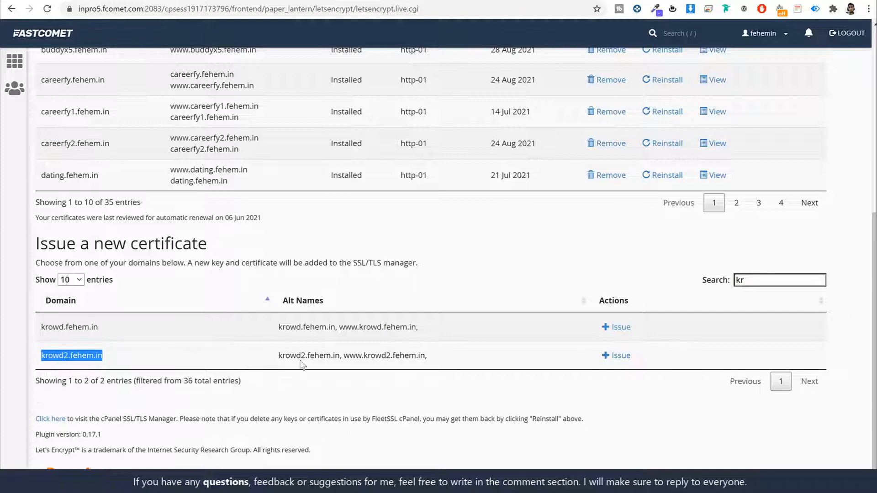
pyautogui.click(618, 357)
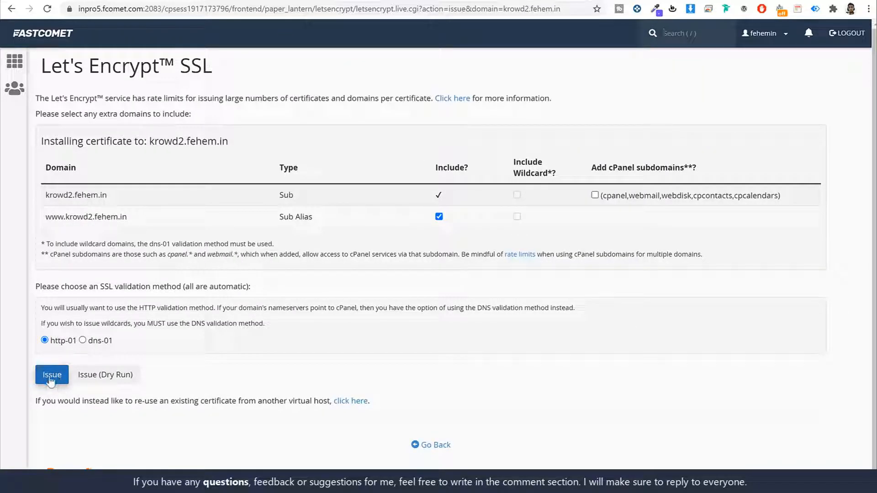
pyautogui.click(50, 37)
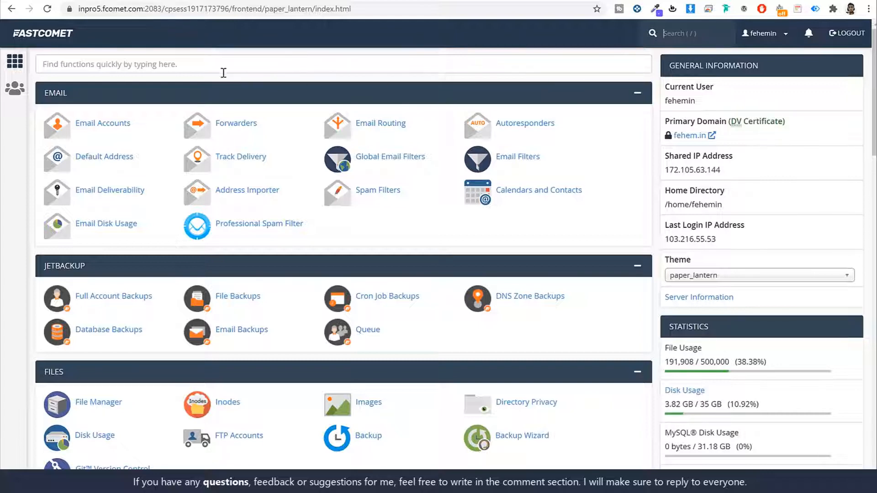
# - Search cPanel for 'soft', open Softaculous Apps Installer, and start a WordPress install
pyautogui.click(196, 69)
pyautogui.write('soft')
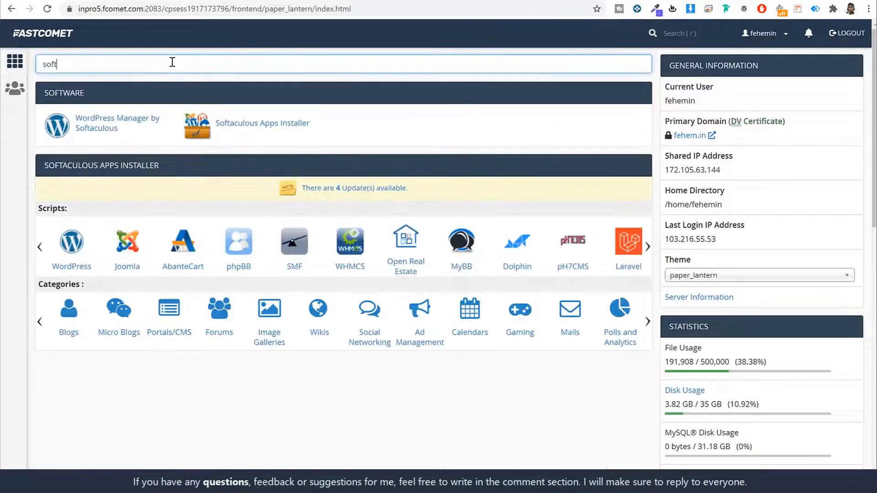
pyautogui.click(258, 126)
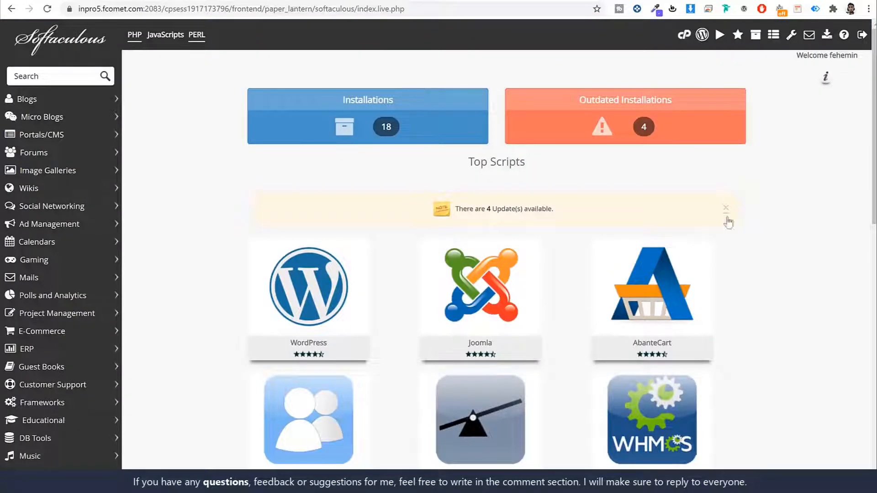
pyautogui.scroll(-8, 775, 293)
pyautogui.scroll(-4, 791, 293)
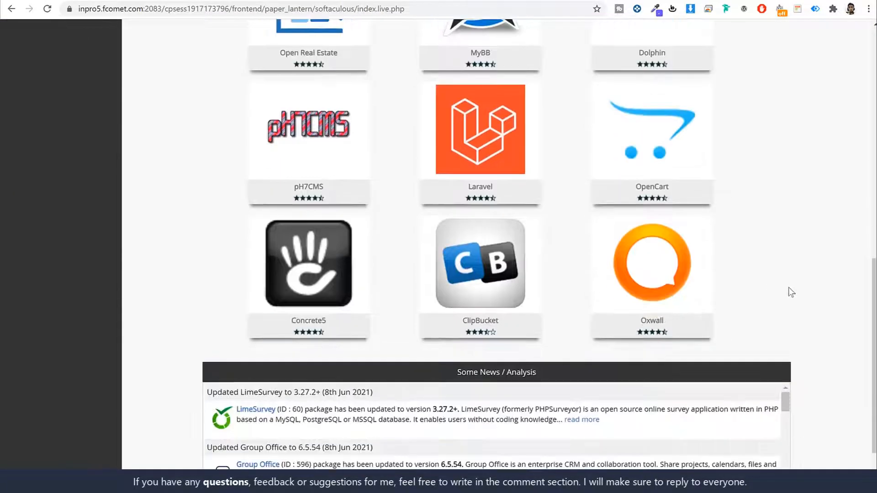
pyautogui.scroll(11, 792, 292)
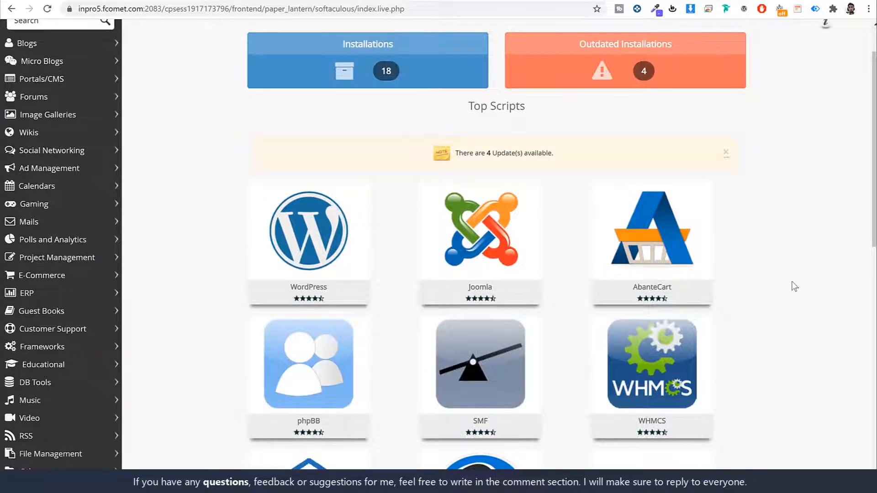
pyautogui.moveTo(301, 214)
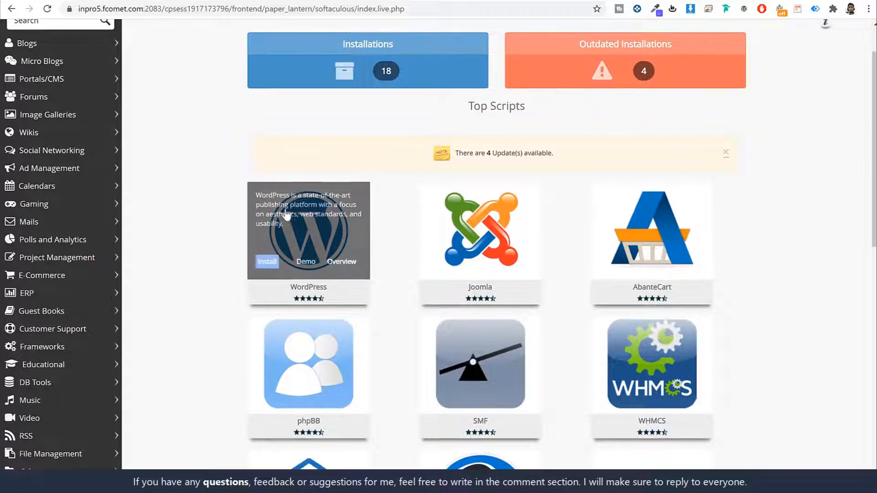
pyautogui.scroll(-2, 319, 210)
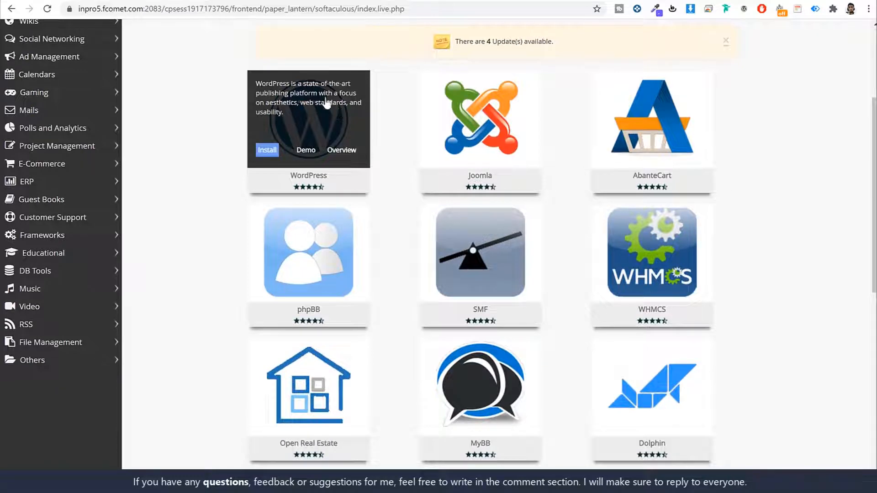
pyautogui.click(273, 152)
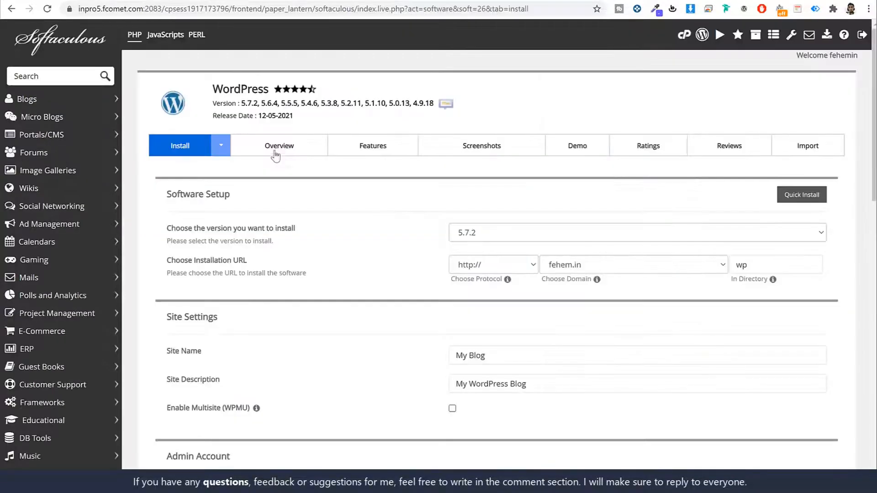
# - Choose krowd2.fehem.in as the WordPress install domain
pyautogui.scroll(-2, 698, 221)
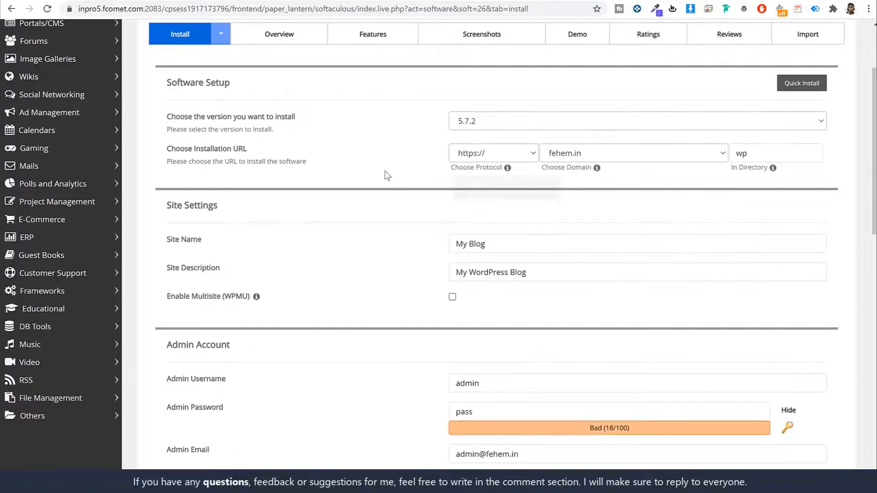
pyautogui.click(621, 154)
pyautogui.scroll(-5, 623, 283)
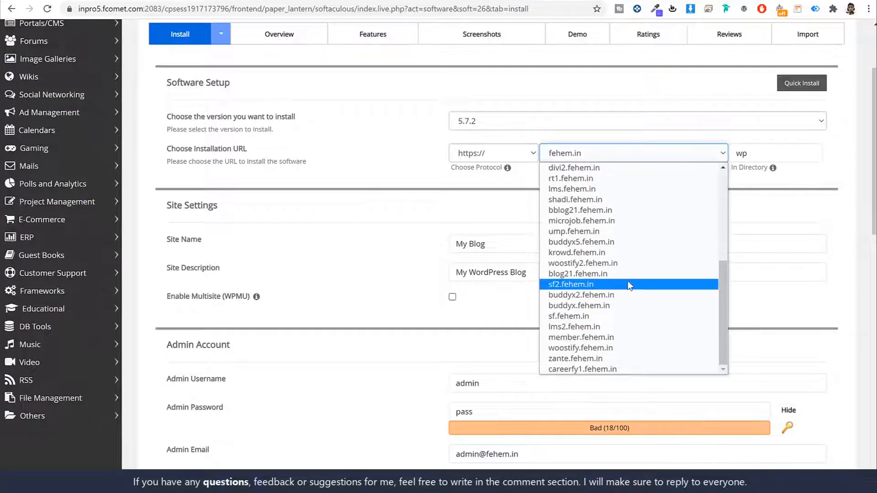
pyautogui.press('k')
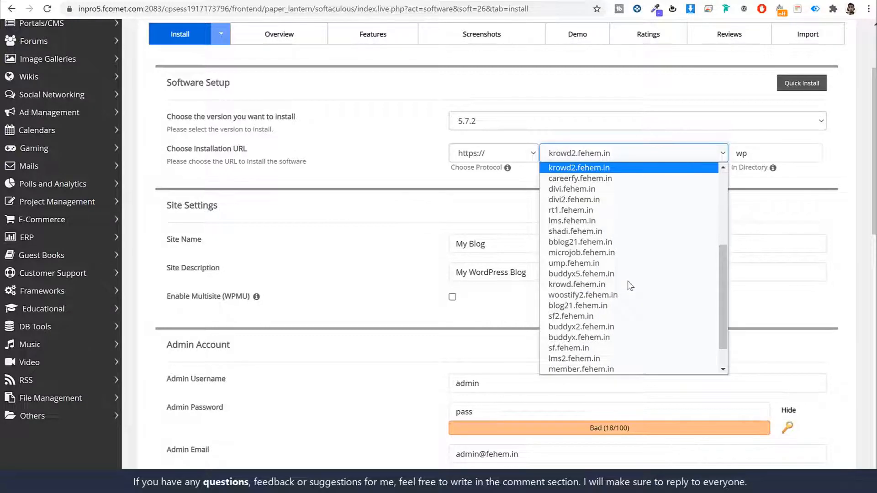
pyautogui.press('Return')
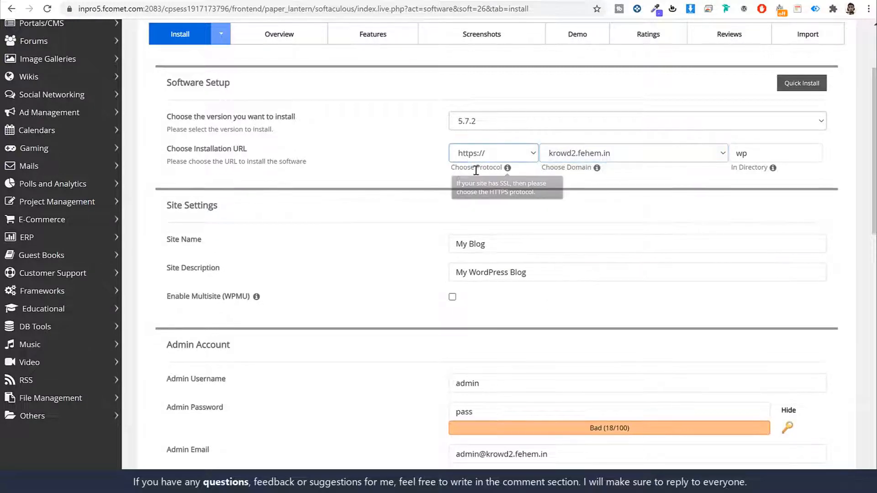
pyautogui.moveTo(474, 168); pyautogui.dragTo(498, 167)
pyautogui.click(498, 167)
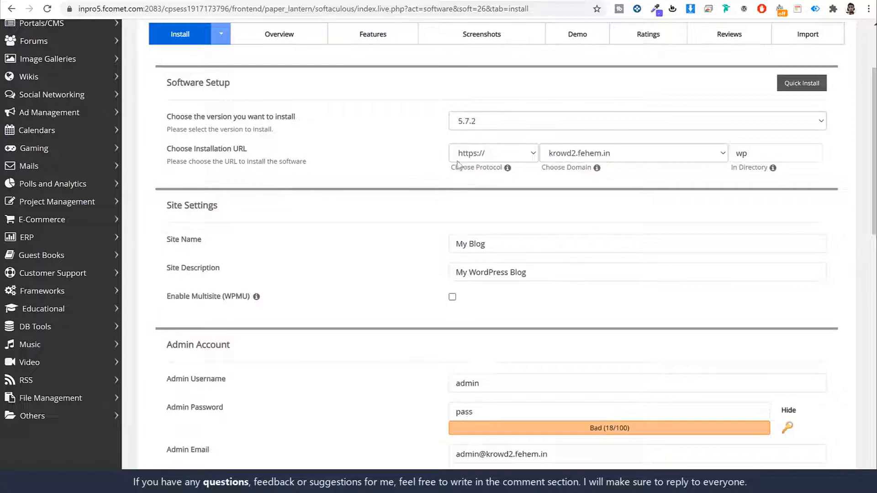
pyautogui.click(490, 158)
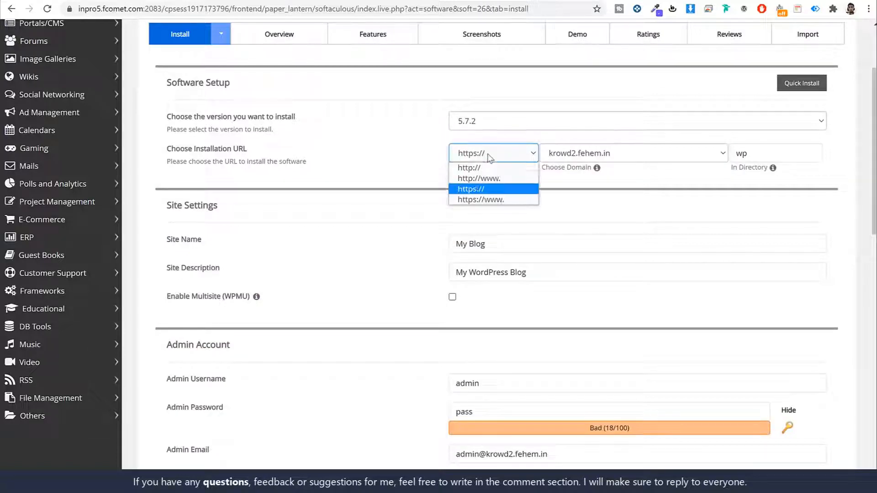
pyautogui.click(478, 189)
pyautogui.click(484, 185)
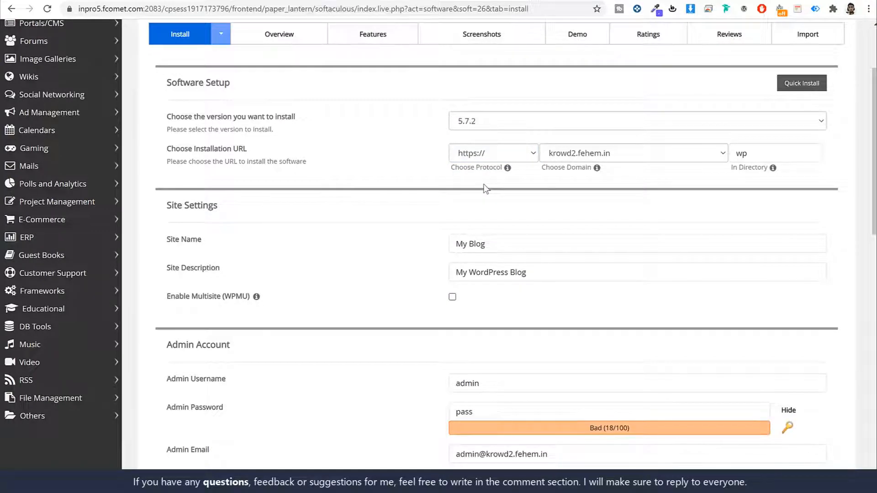
pyautogui.click(767, 155)
pyautogui.moveTo(722, 169); pyautogui.dragTo(828, 153)
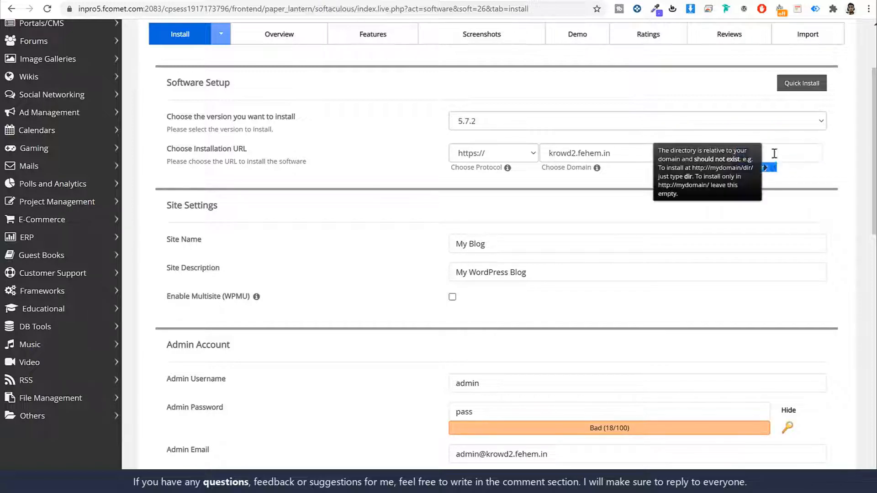
pyautogui.click(774, 151)
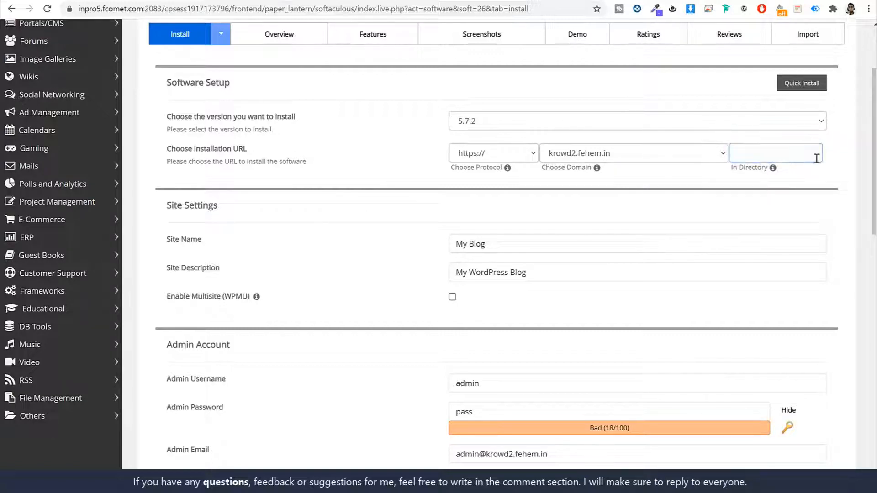
# - Replace the site name 'My Blog' with Krowd and keep the description 'My WordPress Blog'
pyautogui.scroll(-3, 834, 194)
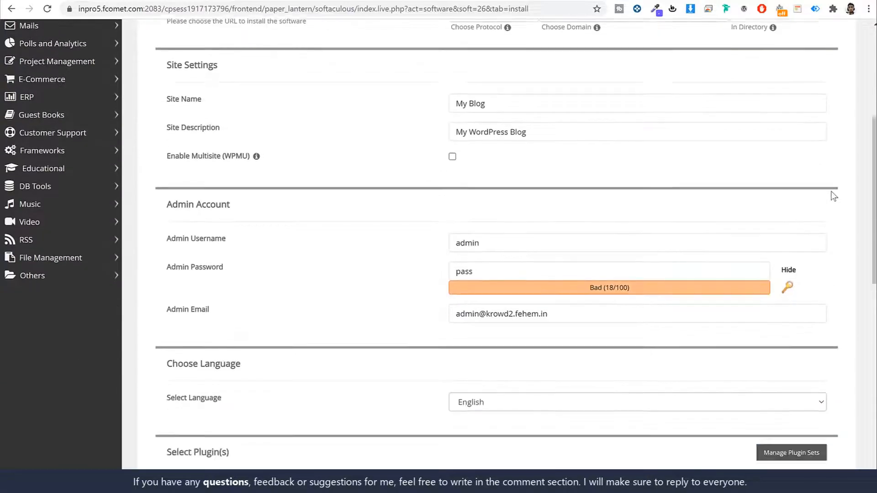
pyautogui.scroll(3, 612, 155)
pyautogui.scroll(-1, 614, 154)
pyautogui.scroll(-2, 612, 155)
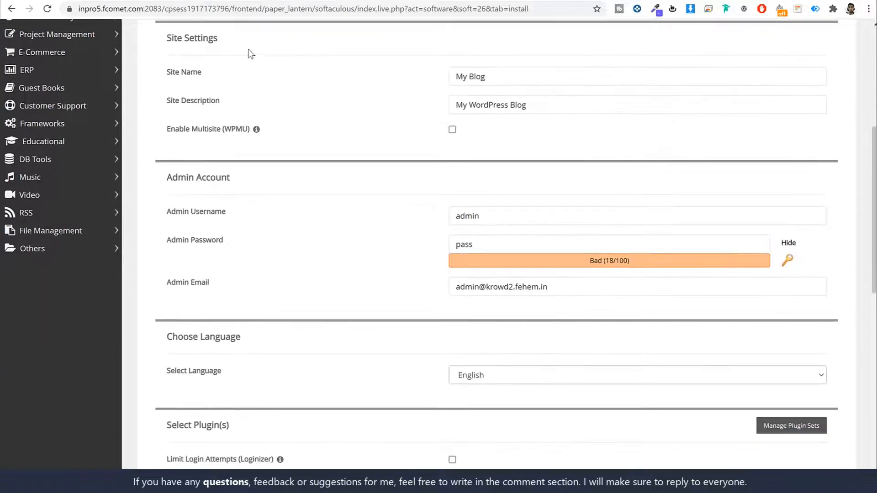
pyautogui.moveTo(223, 37); pyautogui.dragTo(169, 37)
pyautogui.click(221, 60)
pyautogui.moveTo(203, 73); pyautogui.dragTo(166, 75)
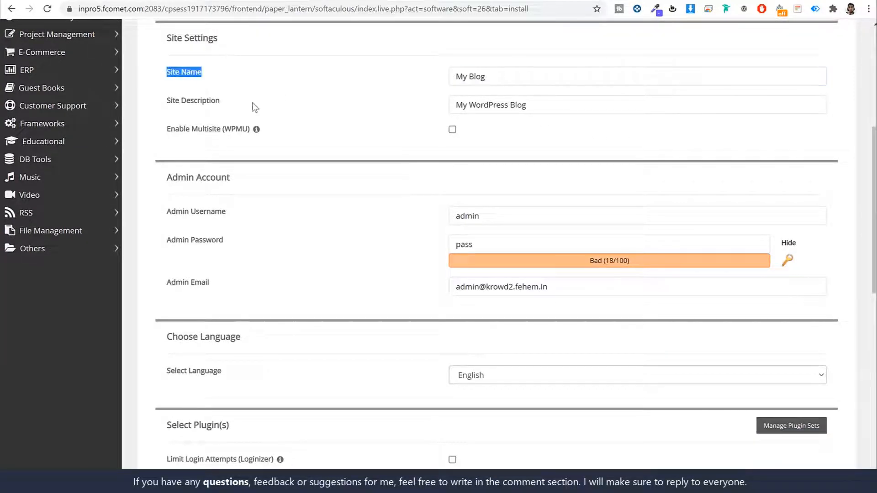
pyautogui.moveTo(221, 101); pyautogui.dragTo(169, 111)
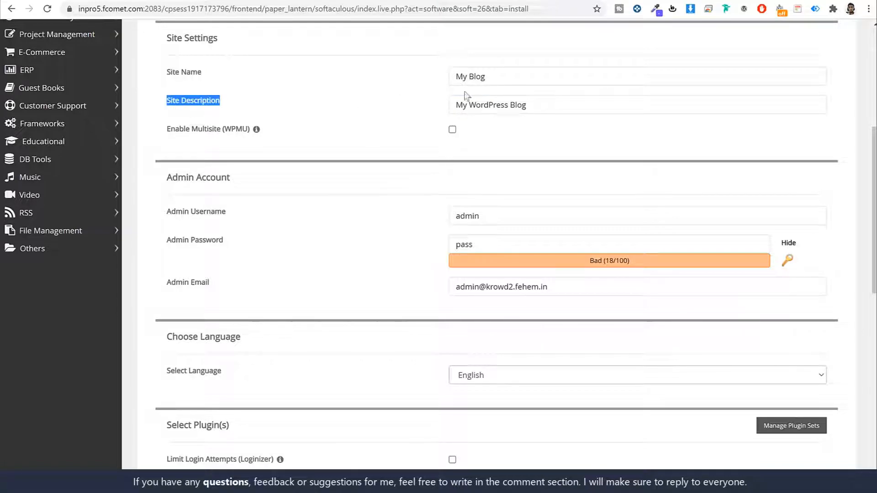
pyautogui.click(507, 77)
pyautogui.doubleClick(507, 77)
pyautogui.hotkey('ctrl', 'a')
pyautogui.press('BackSpace')
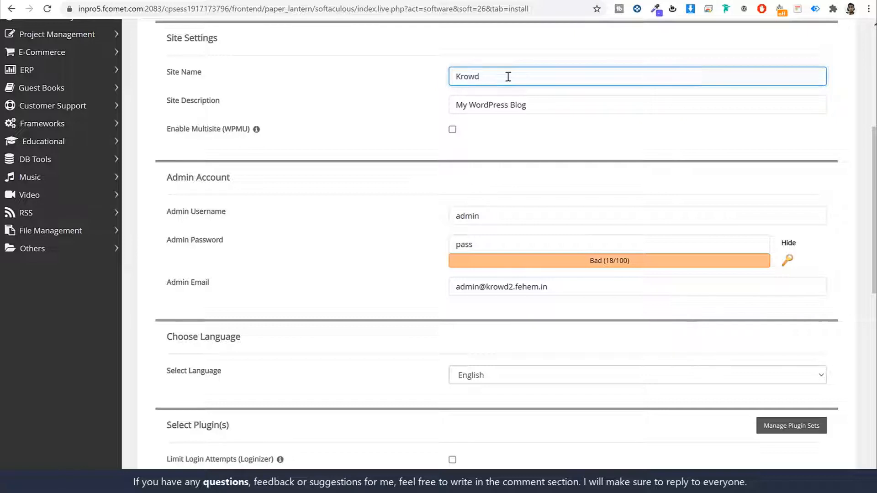
pyautogui.tripleClick(545, 112)
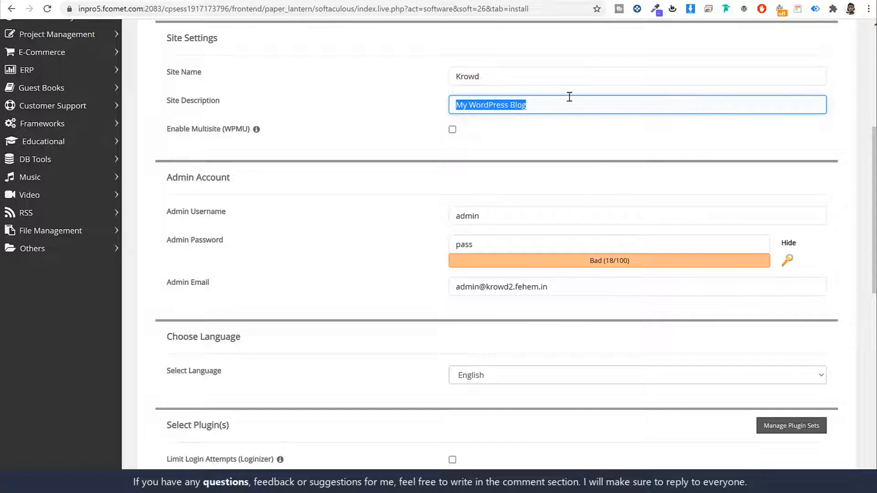
pyautogui.click(495, 135)
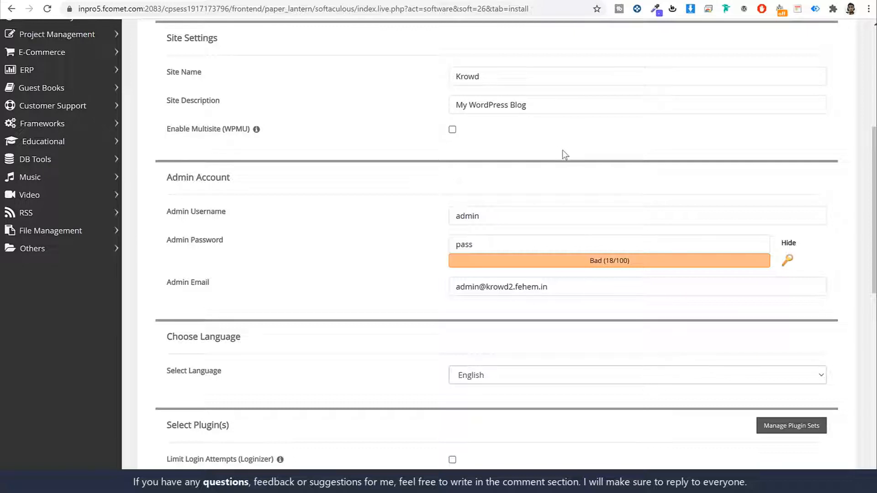
# - Replace the default admin username with the owner's chosen username
pyautogui.scroll(-4, 594, 130)
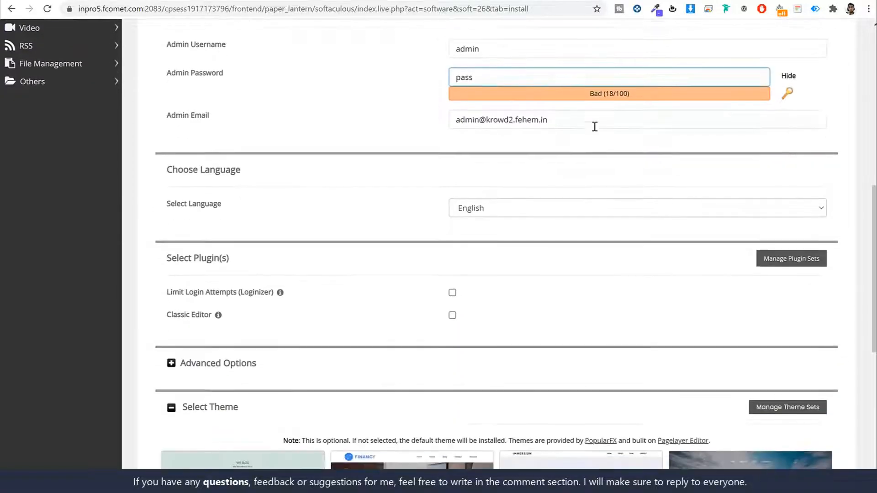
pyautogui.scroll(1, 595, 127)
pyautogui.moveTo(230, 67); pyautogui.dragTo(169, 66)
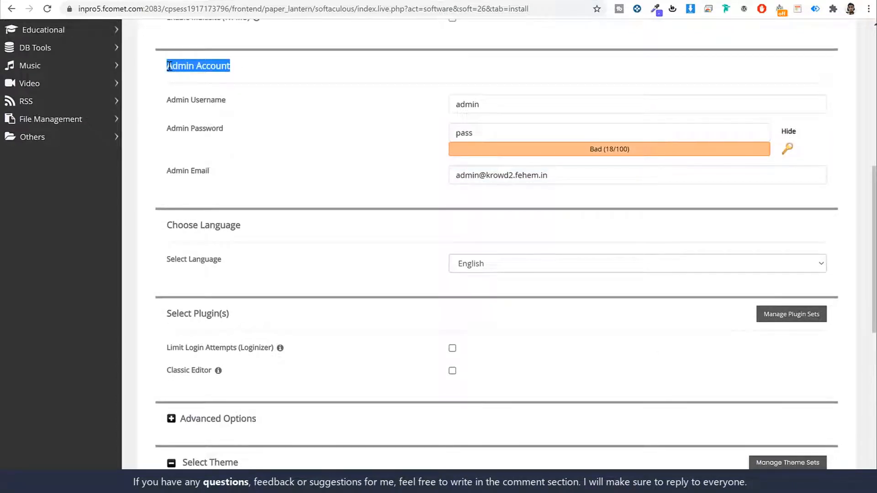
pyautogui.click(170, 67)
pyautogui.click(480, 101)
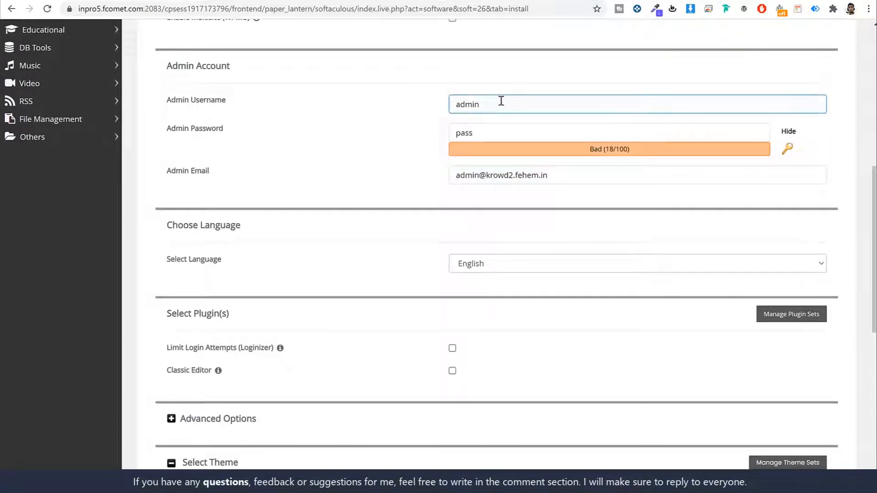
pyautogui.doubleClick(501, 101)
pyautogui.doubleClick(529, 130)
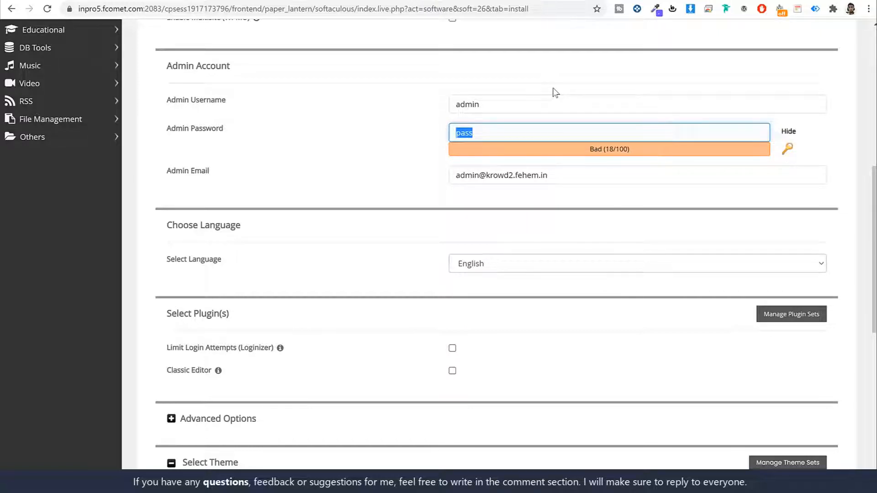
pyautogui.doubleClick(507, 100)
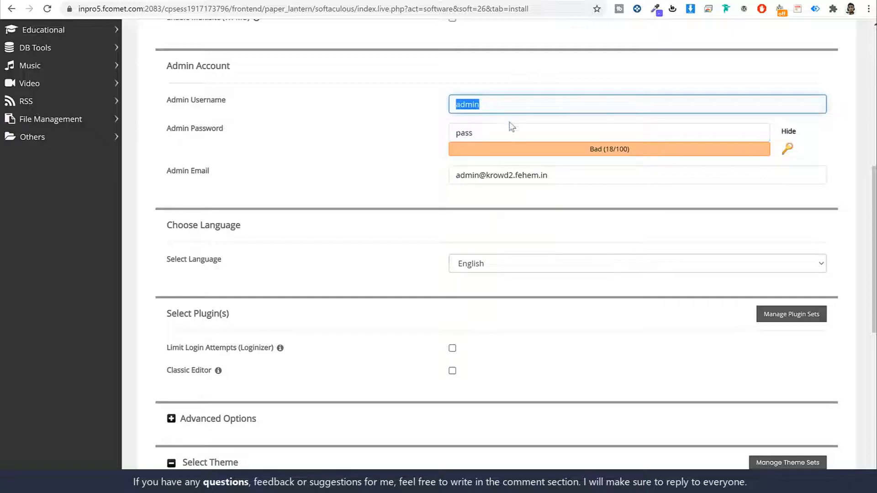
pyautogui.doubleClick(509, 124)
pyautogui.doubleClick(508, 105)
pyautogui.write('Nayyar_shaikhj')
# - Enter a new admin password and replace the admin email with the owner's address
pyautogui.click(788, 131)
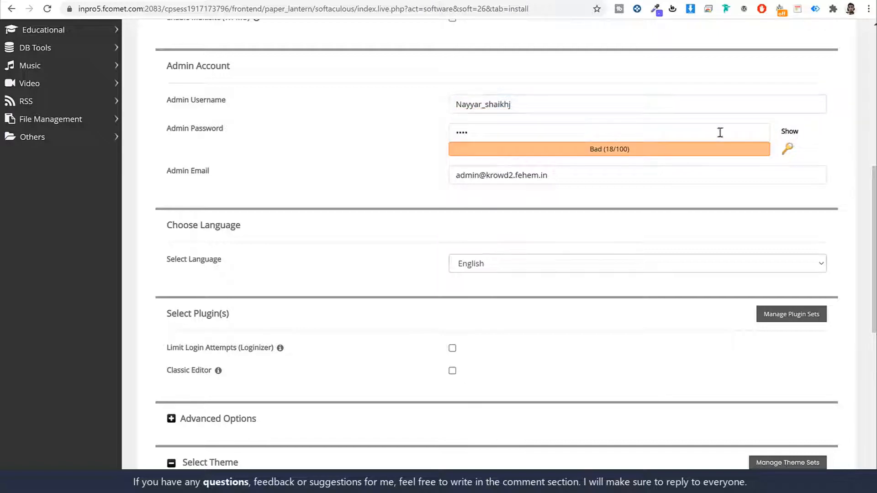
pyautogui.click(486, 133)
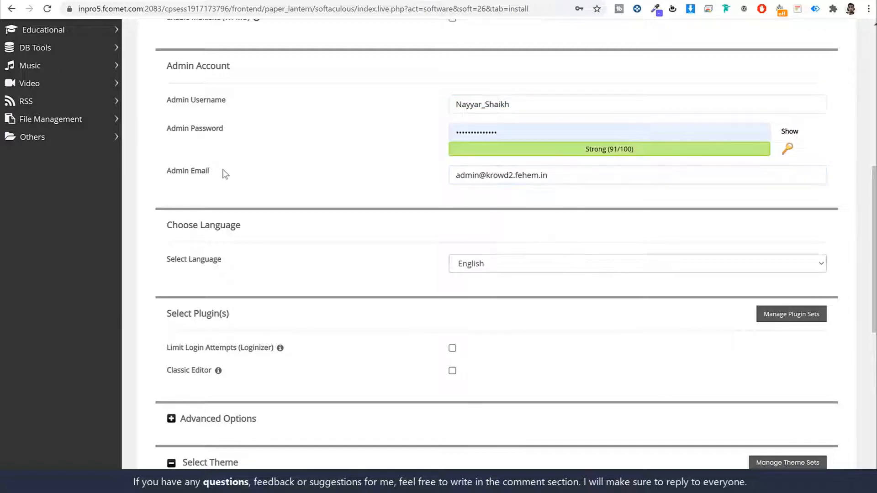
pyautogui.tripleClick(570, 174)
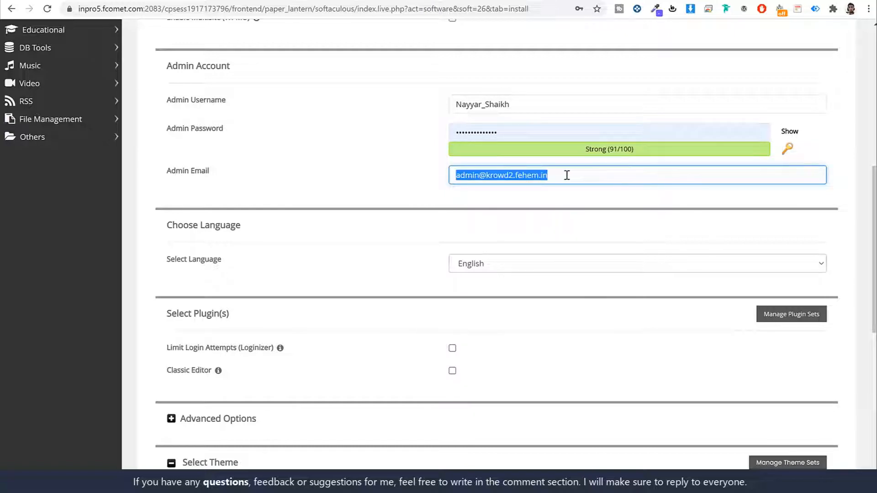
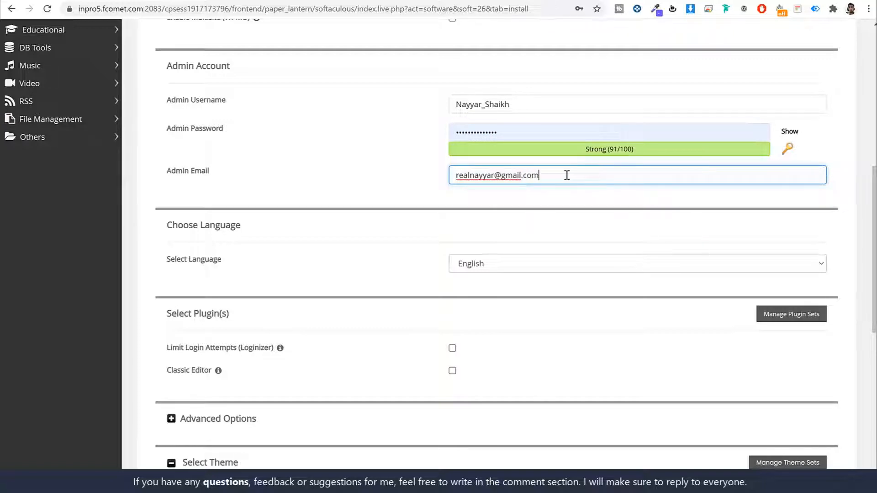
pyautogui.click(603, 229)
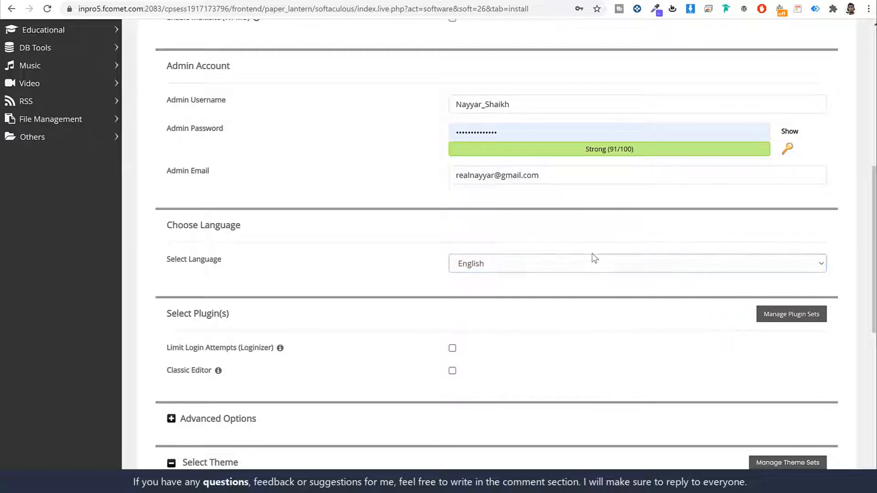
# - Install WordPress, view the new site, and open its admin Dashboard
pyautogui.scroll(-10, 630, 277)
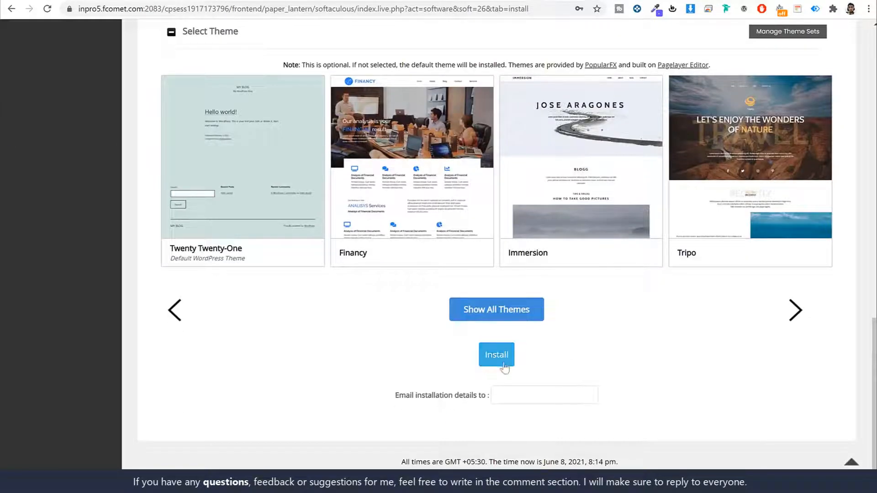
pyautogui.click(501, 359)
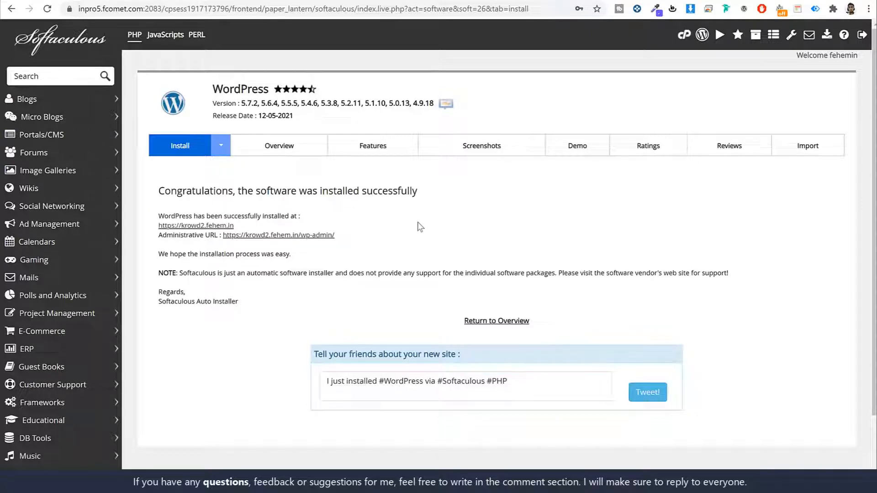
pyautogui.click(215, 225)
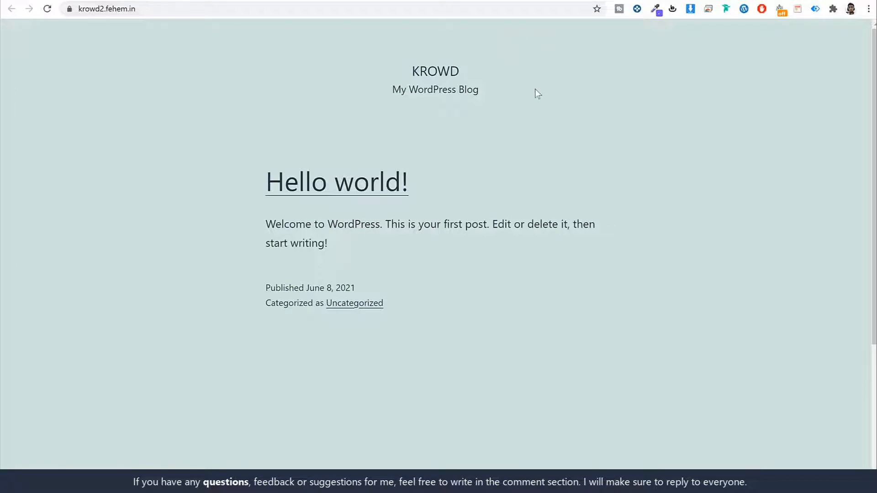
pyautogui.scroll(-4, 565, 180)
pyautogui.scroll(4, 566, 180)
pyautogui.click(367, 1)
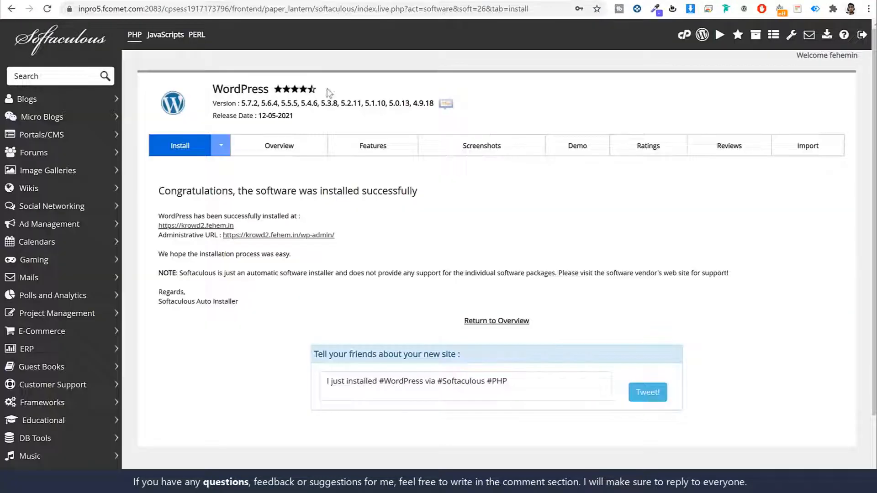
pyautogui.click(310, 235)
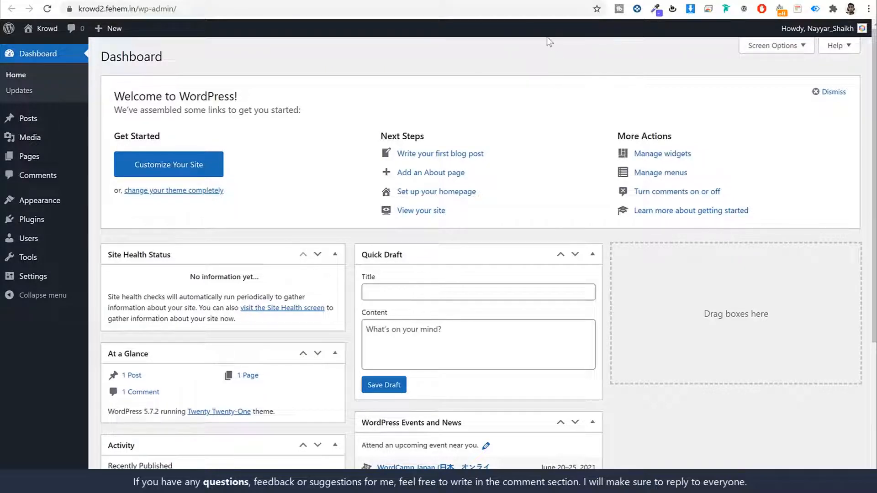
# - Inspect the new site's /wp-admin/ Dashboard address
pyautogui.scroll(-3, 429, 268)
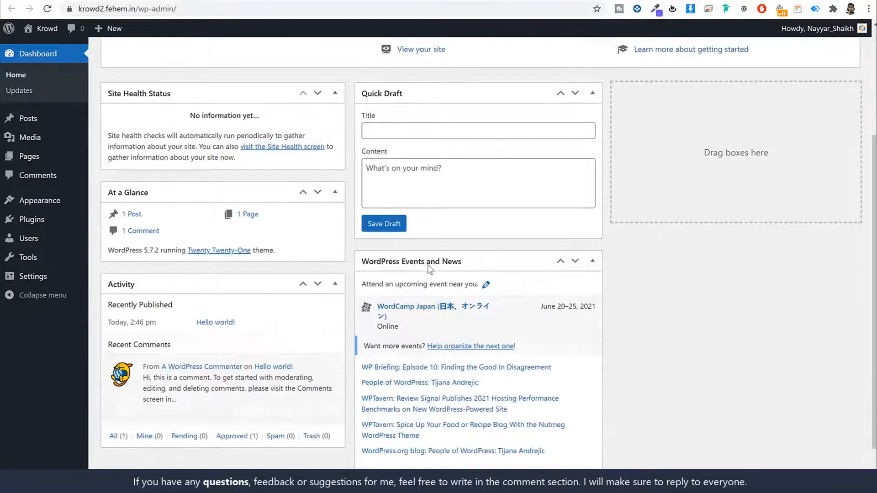
pyautogui.scroll(3, 493, 207)
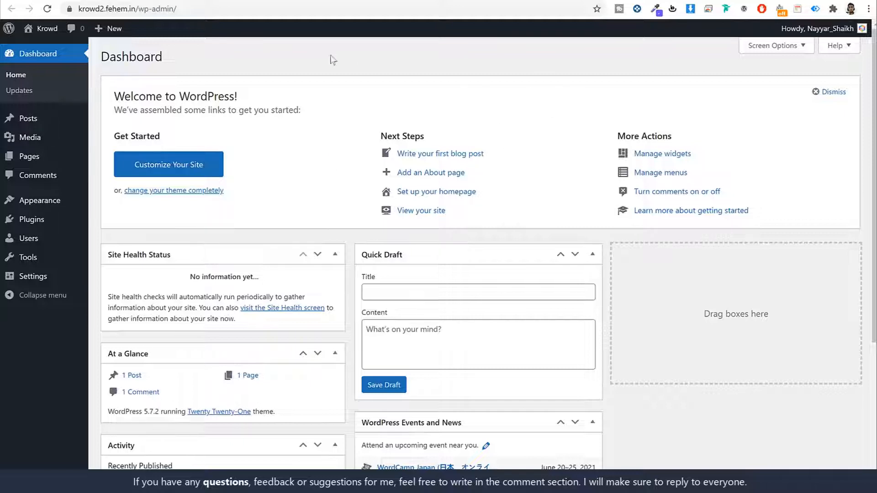
pyautogui.click(216, 12)
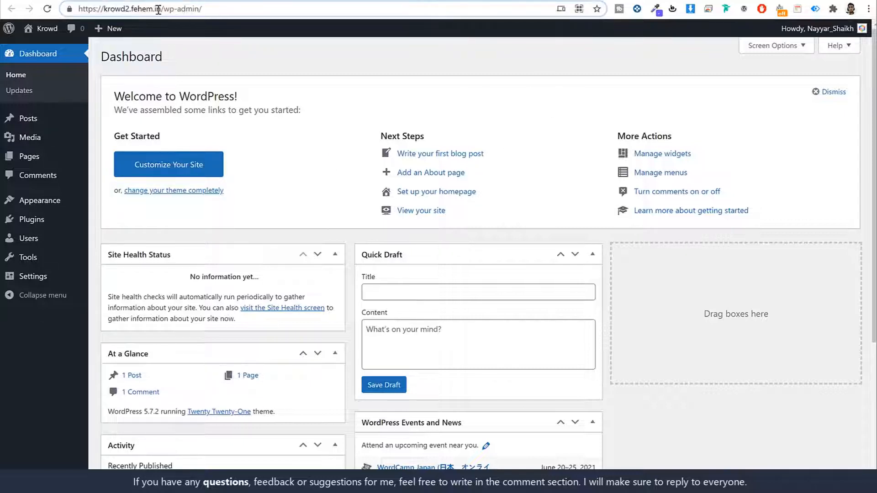
pyautogui.moveTo(161, 8); pyautogui.dragTo(284, 7)
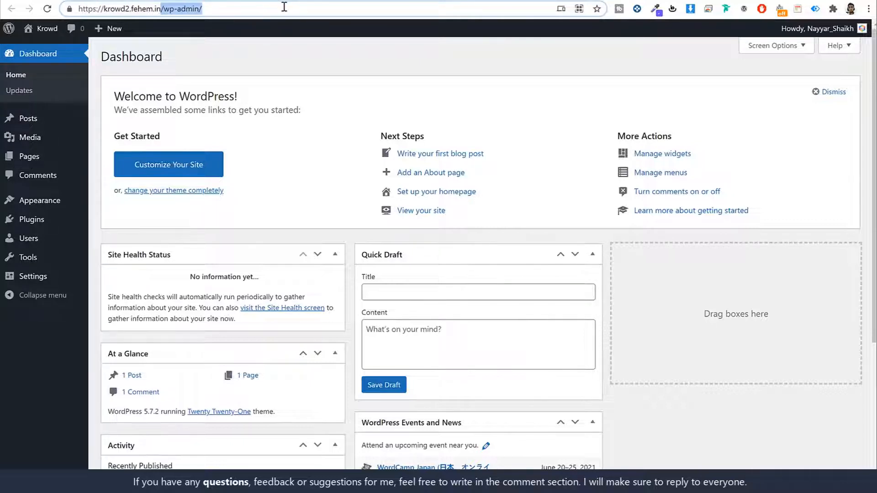
pyautogui.click(519, 64)
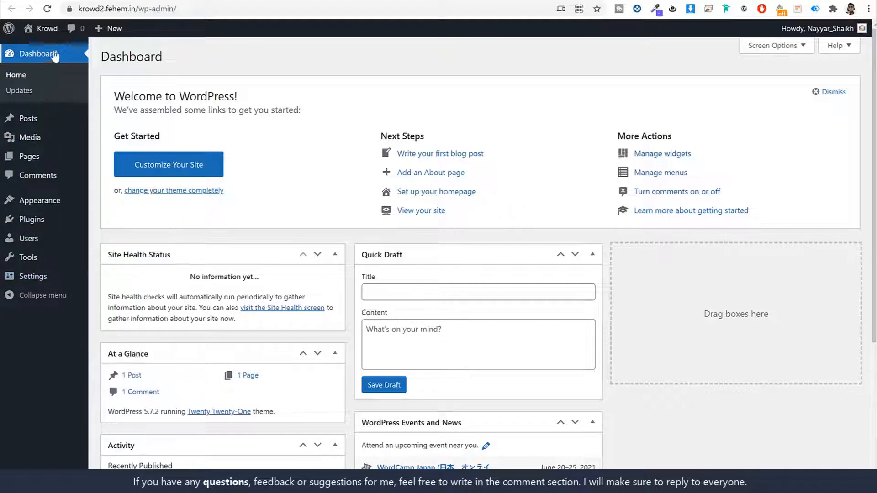
# - Hide Site Health Status, At a Glance, Activity, Quick Draft, Events and News, and Welcome boxes
pyautogui.scroll(-5, 567, 175)
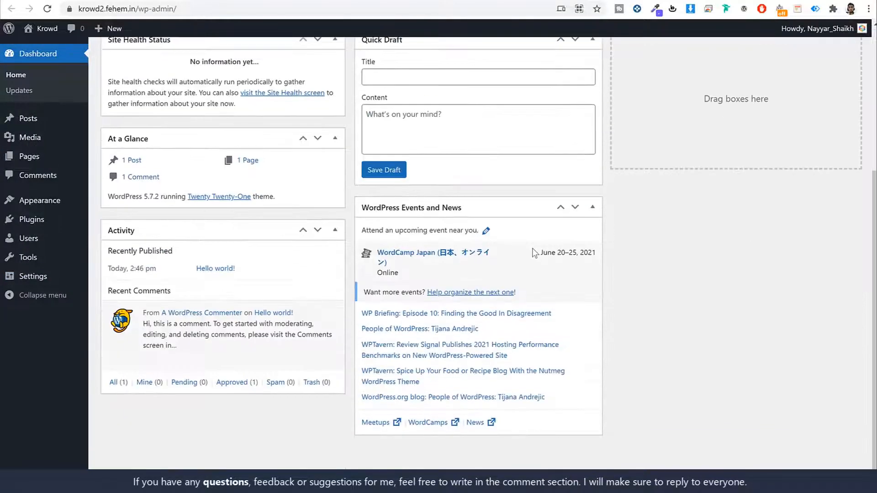
pyautogui.scroll(5, 532, 252)
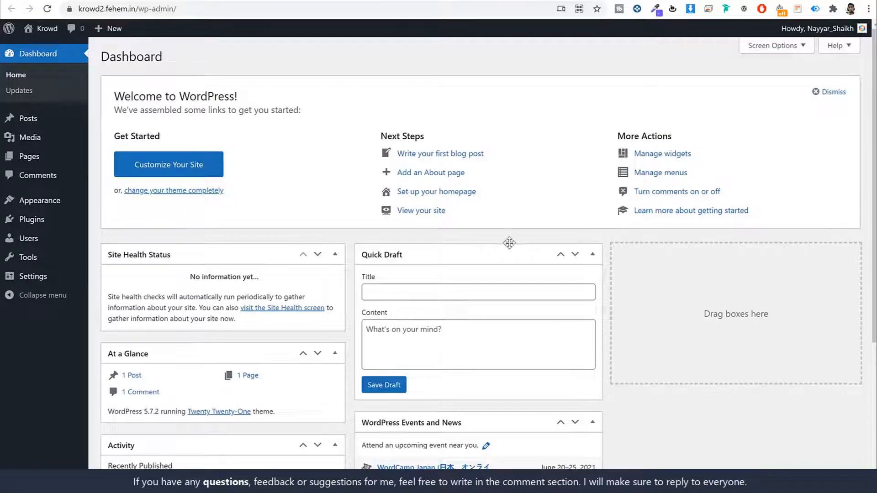
pyautogui.scroll(-5, 510, 247)
pyautogui.scroll(5, 477, 249)
pyautogui.click(772, 51)
pyautogui.click(115, 95)
pyautogui.click(191, 95)
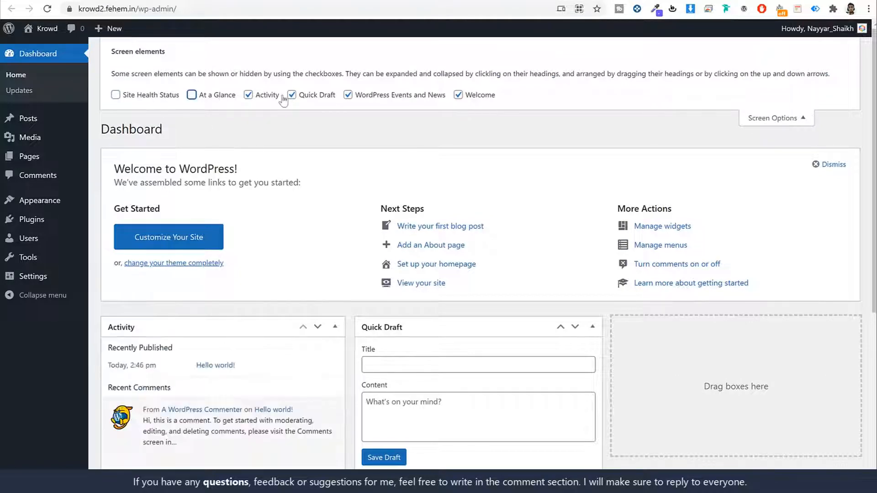
pyautogui.click(248, 95)
pyautogui.click(292, 95)
pyautogui.click(347, 94)
pyautogui.click(458, 95)
pyautogui.click(782, 120)
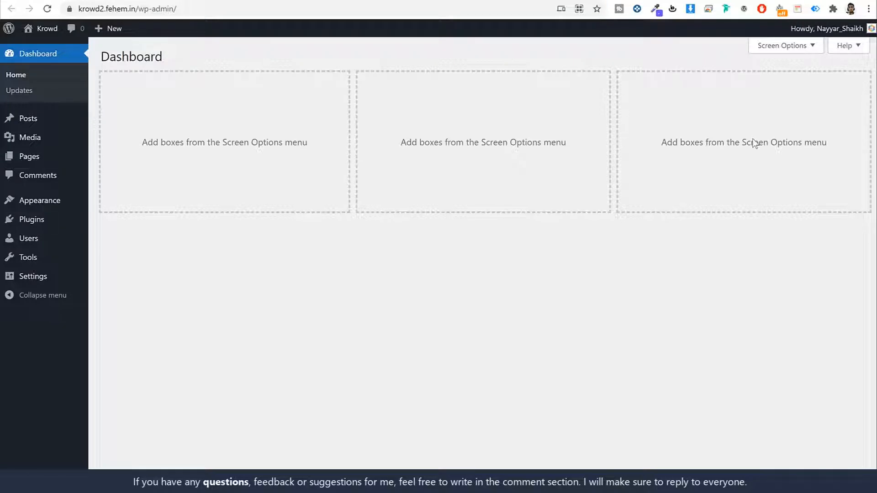
pyautogui.click(28, 121)
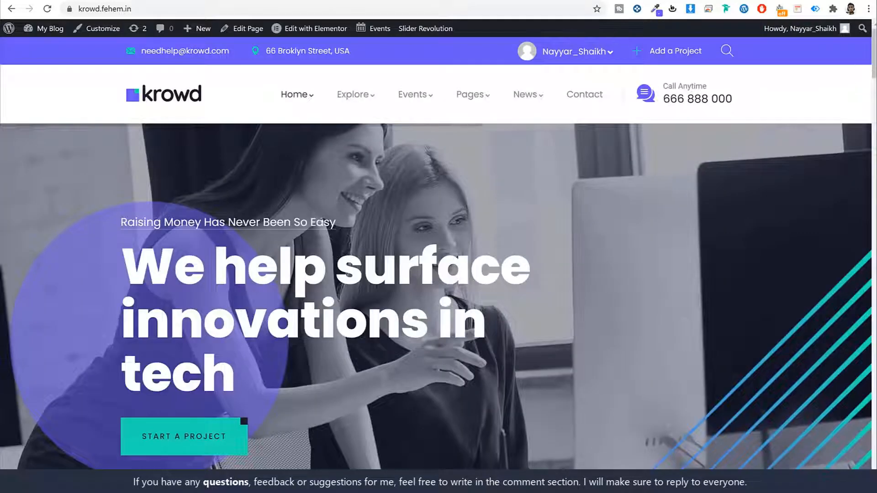
# - Look over the default Posts list and the empty Media library
pyautogui.scroll(-20, 698, 268)
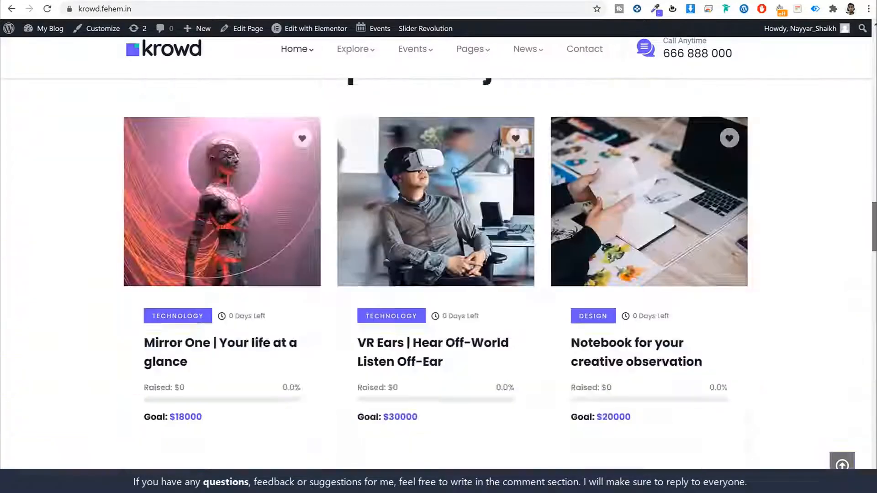
pyautogui.scroll(-10, 697, 269)
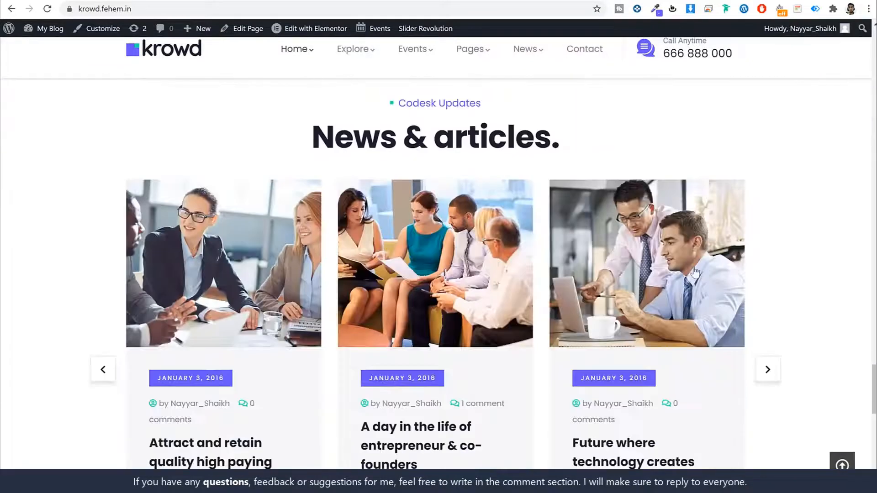
pyautogui.scroll(-1, 397, 231)
pyautogui.scroll(-1, 378, 232)
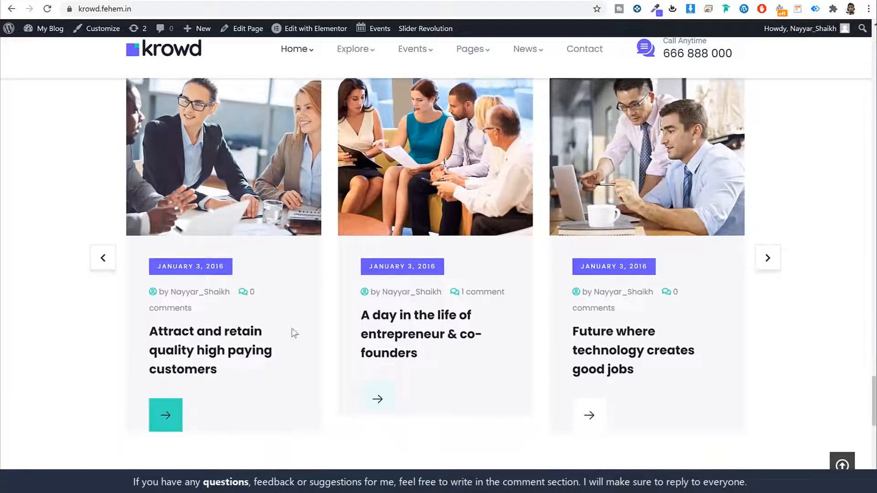
pyautogui.click(589, 1)
pyautogui.click(548, 2)
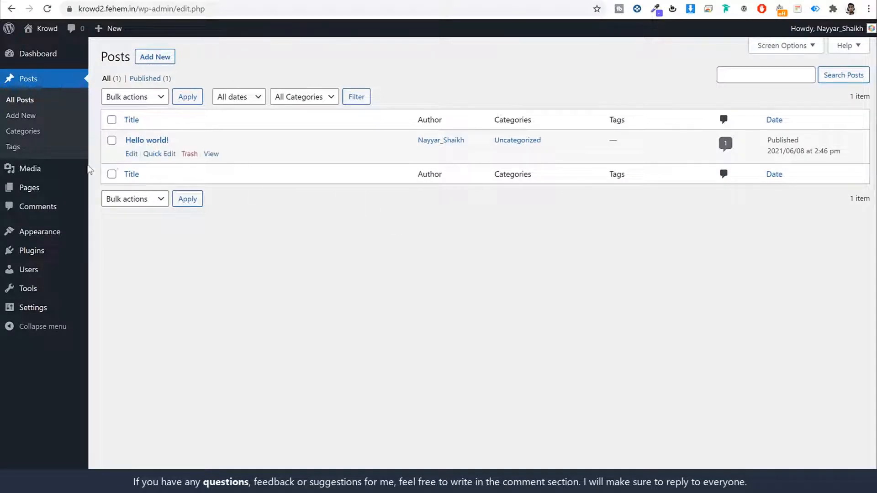
pyautogui.click(70, 169)
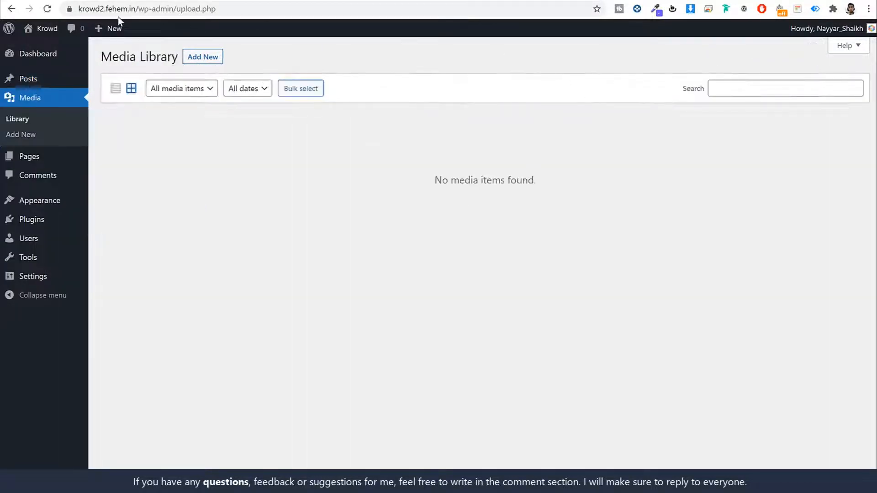
pyautogui.click(115, 1)
pyautogui.scroll(15, 669, 237)
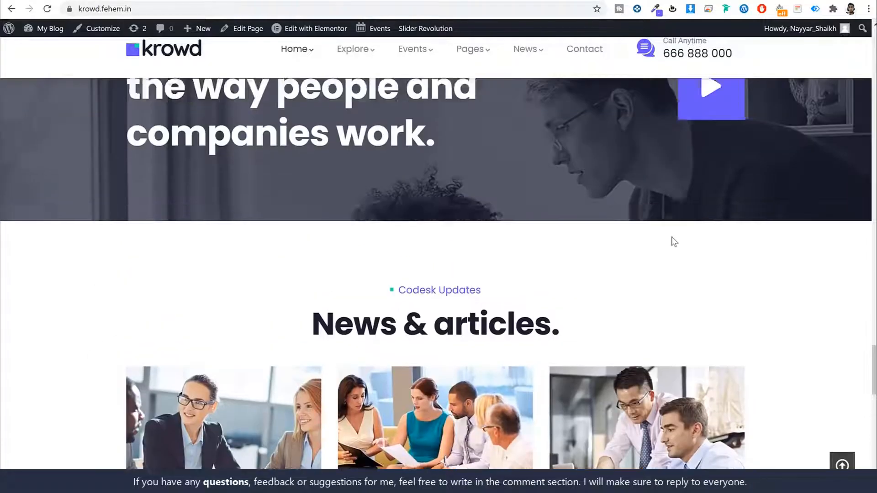
pyautogui.click(464, 3)
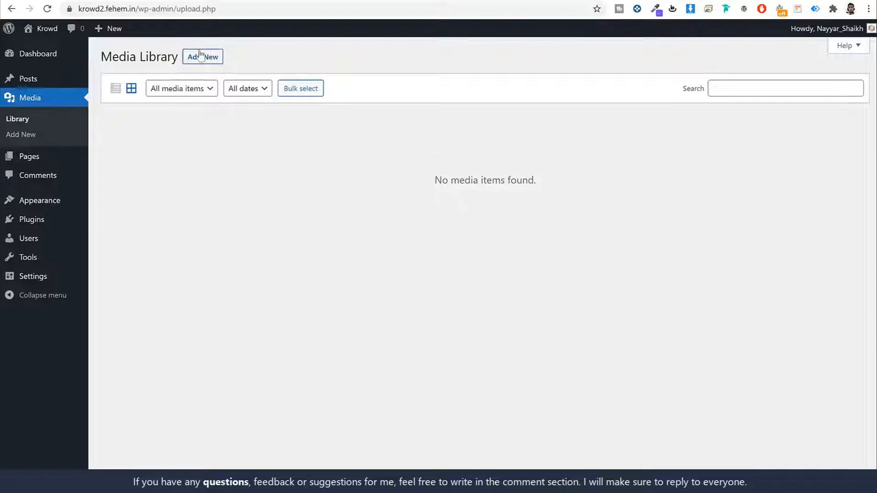
# - Review the Pages and Comments lists, then bring up Appearance > Themes
pyautogui.click(40, 160)
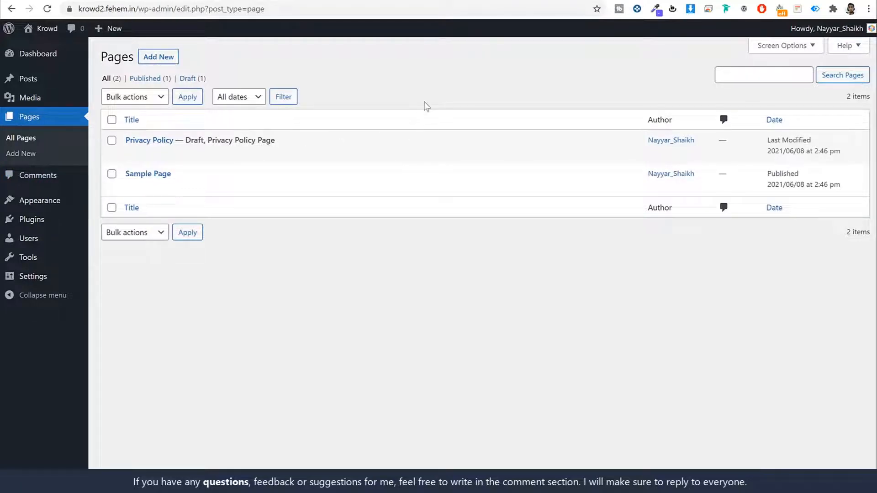
pyautogui.click(51, 177)
pyautogui.moveTo(304, 172)
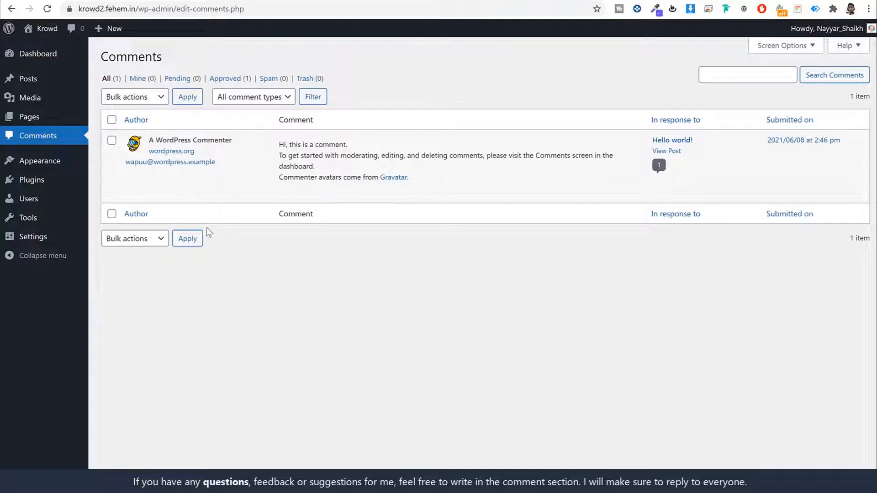
pyautogui.click(56, 164)
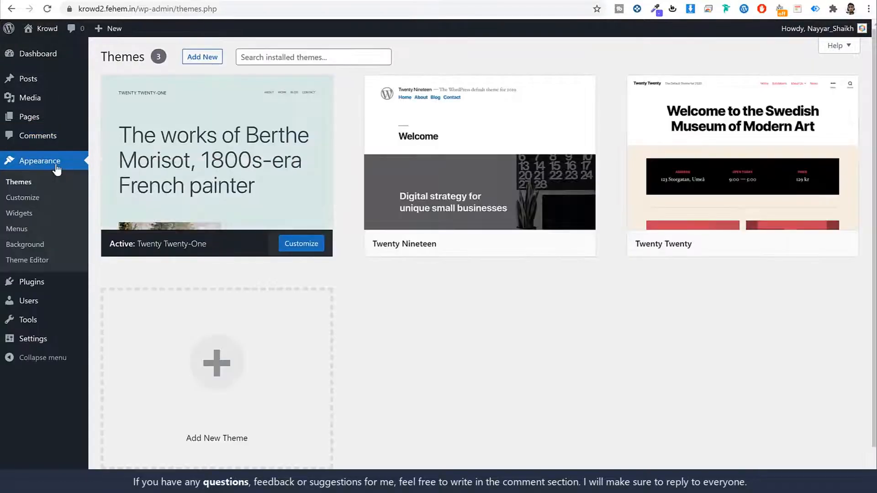
# - Activate the Twenty Twenty theme and check the front page in its new look
pyautogui.moveTo(436, 192)
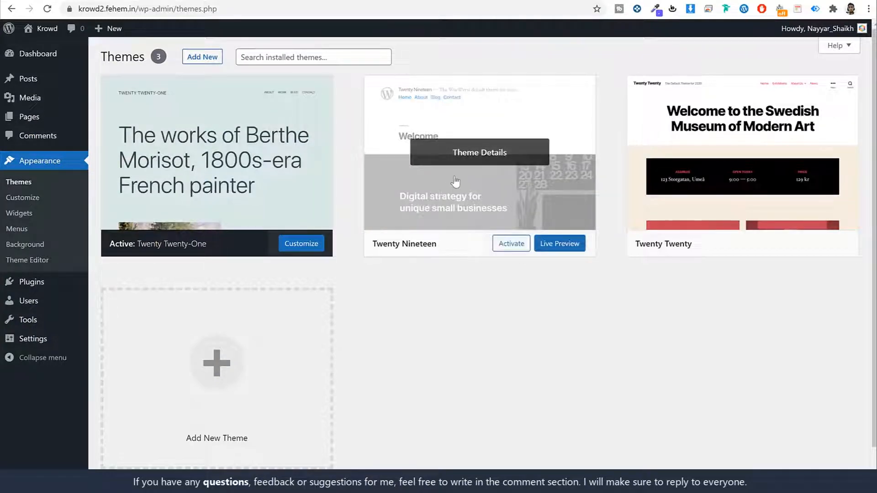
pyautogui.moveTo(224, 115)
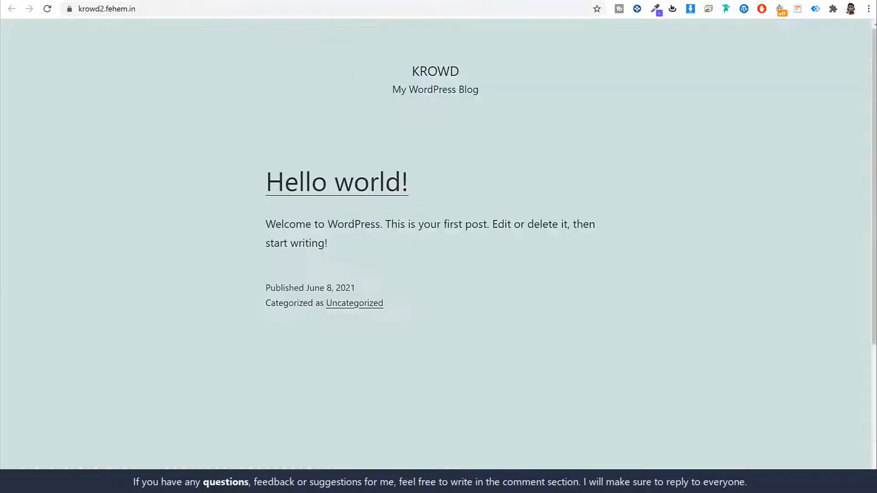
pyautogui.scroll(-3, 599, 224)
pyautogui.scroll(3, 597, 192)
pyautogui.click(439, 0)
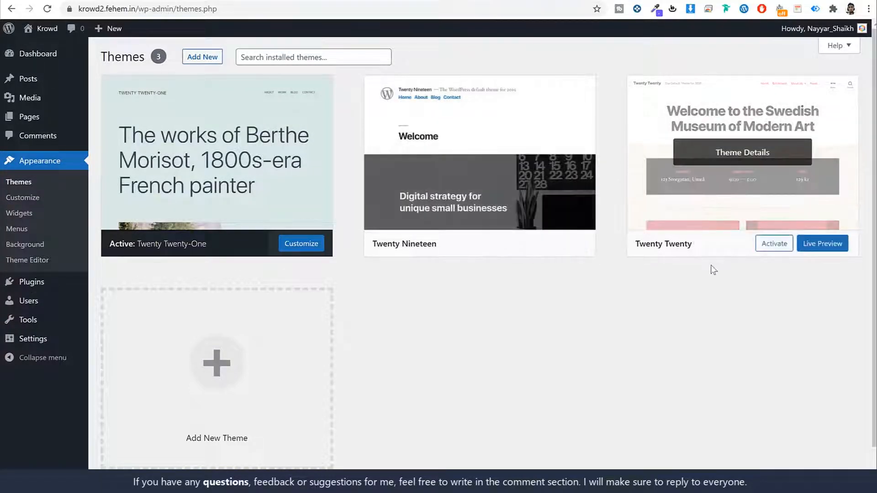
pyautogui.click(779, 251)
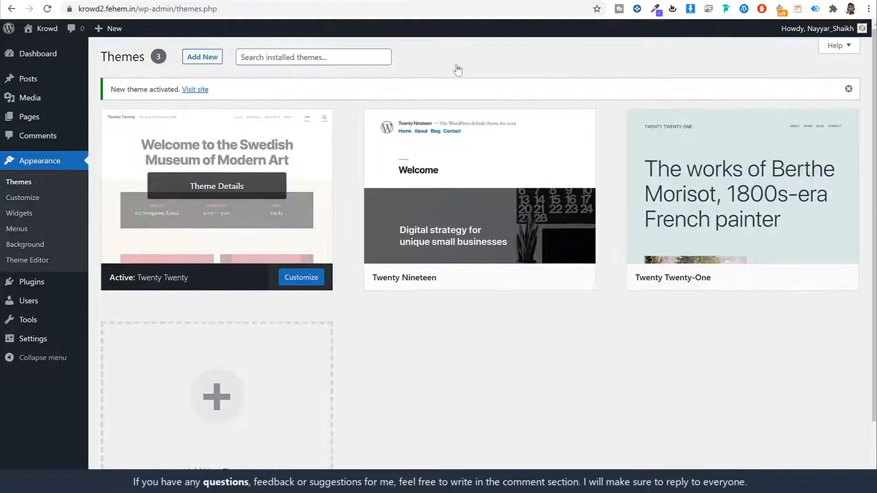
pyautogui.click(79, 1)
pyautogui.click(50, 12)
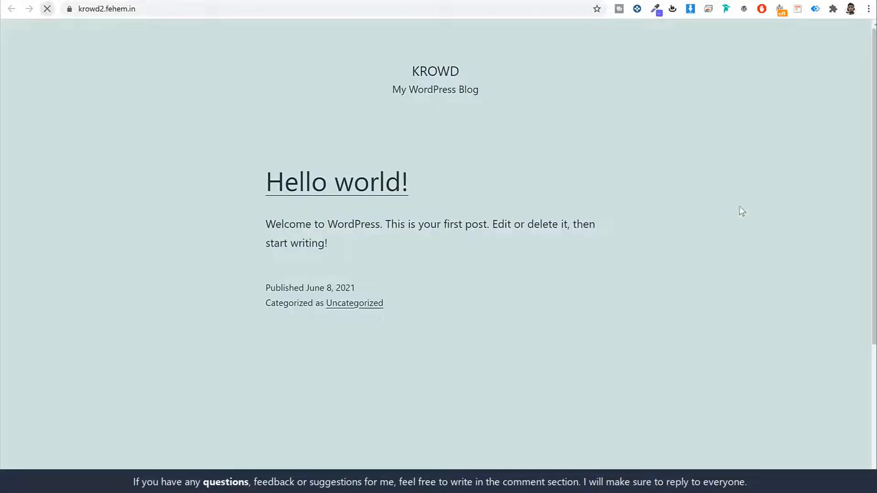
pyautogui.scroll(-7, 744, 228)
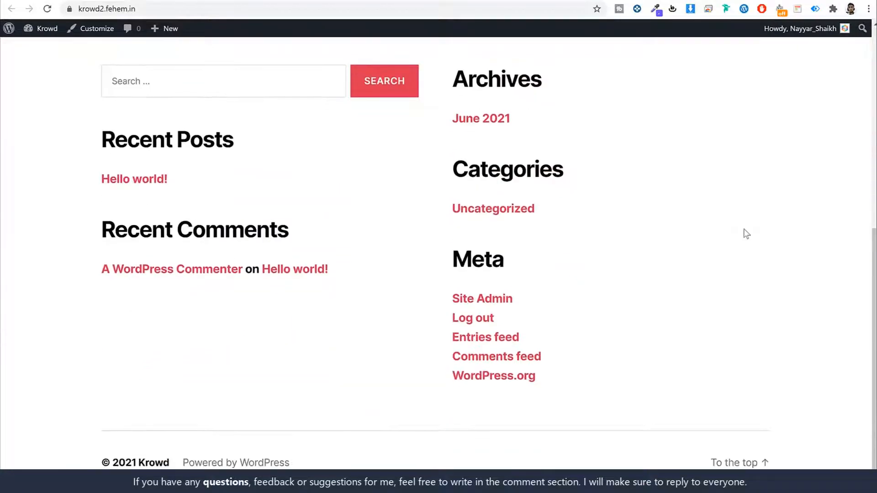
pyautogui.scroll(8, 744, 228)
pyautogui.scroll(-8, 747, 234)
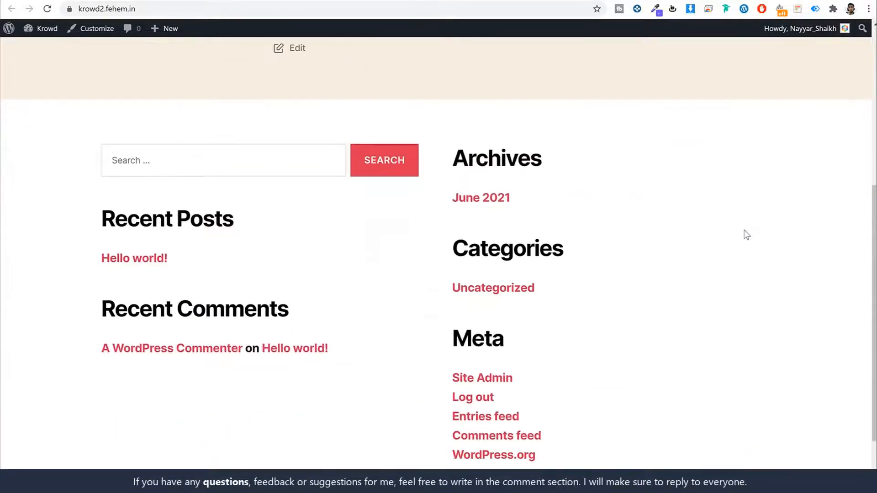
pyautogui.scroll(8, 747, 236)
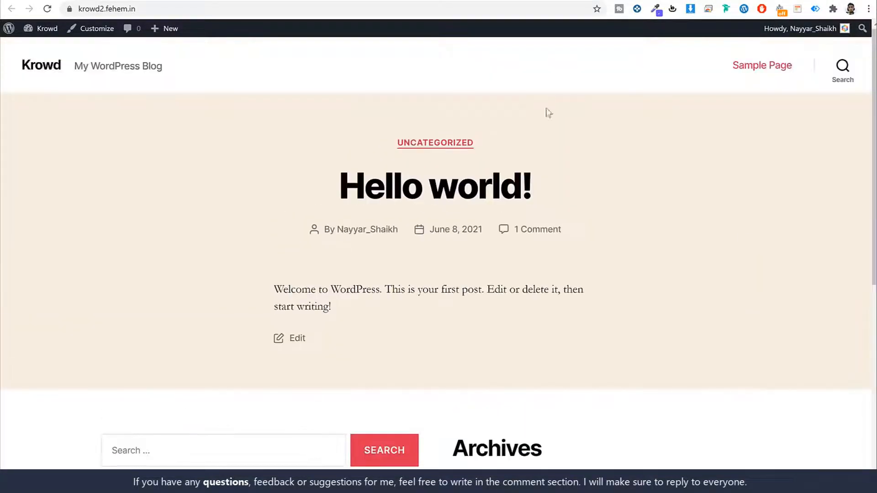
# - Delete the Twenty Nineteen and Twenty Twenty-One themes
pyautogui.click(456, 1)
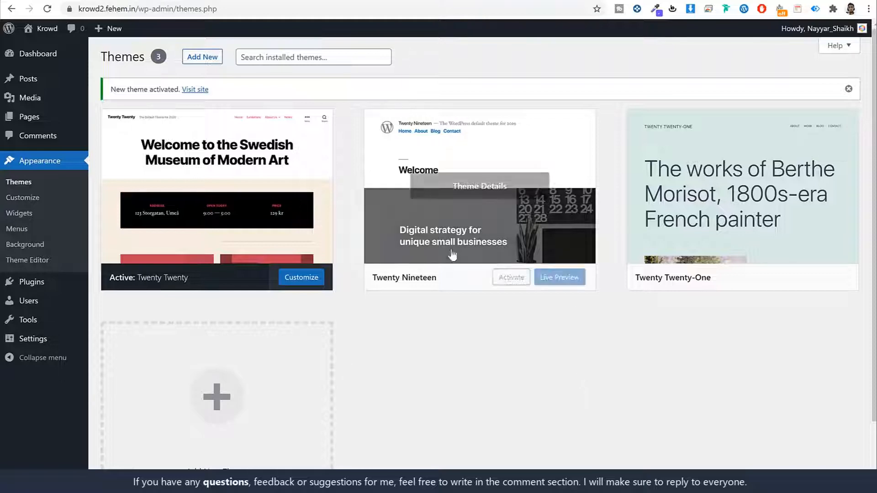
pyautogui.click(585, 219)
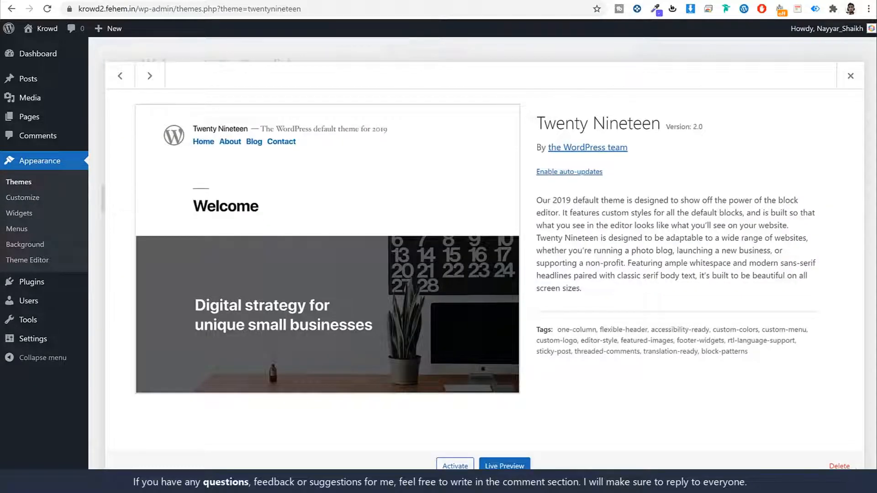
pyautogui.click(839, 466)
pyautogui.click(493, 93)
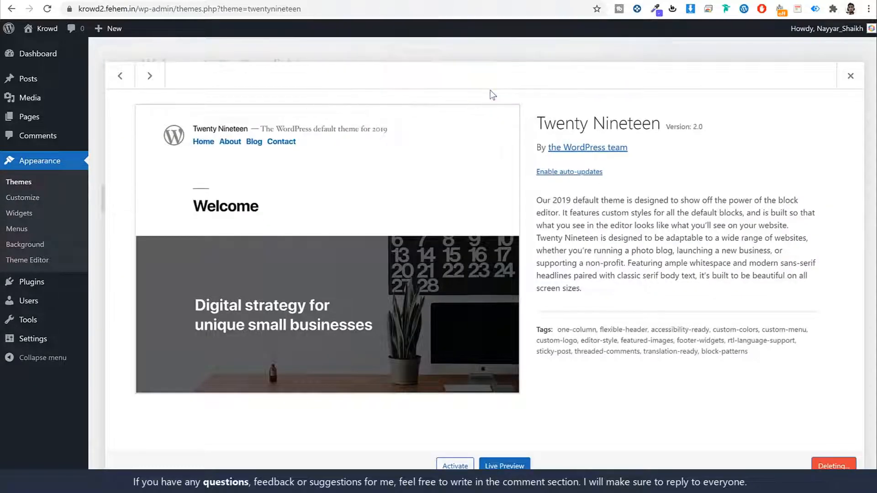
pyautogui.click(488, 153)
pyautogui.click(852, 467)
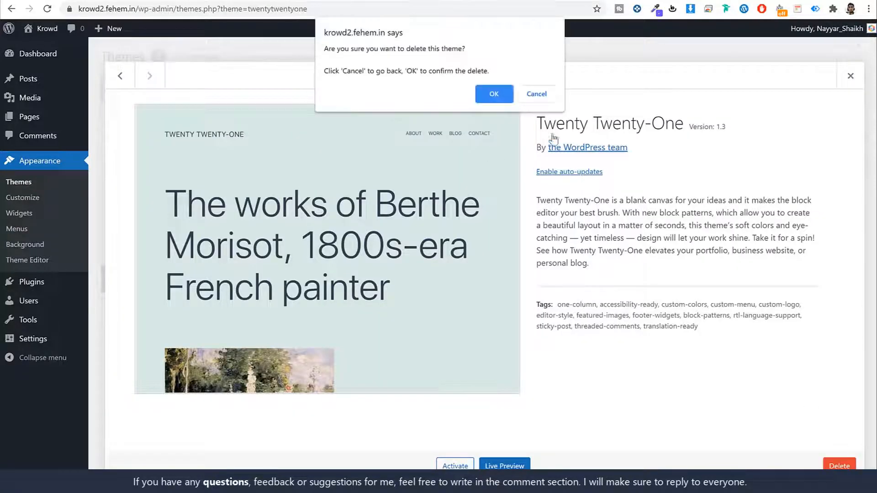
pyautogui.click(497, 94)
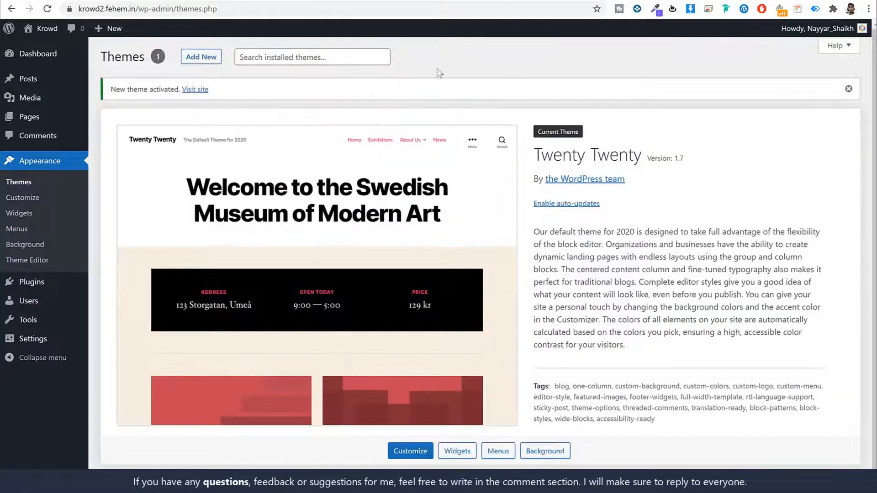
pyautogui.click(44, 283)
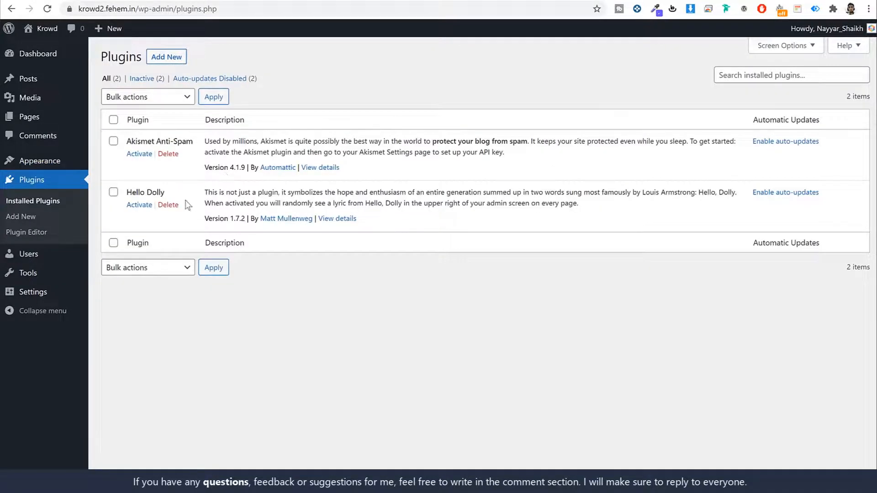
# - Bulk-delete the Akismet Anti-Spam and Hello Dolly plugins
pyautogui.click(114, 120)
pyautogui.click(148, 97)
pyautogui.click(133, 151)
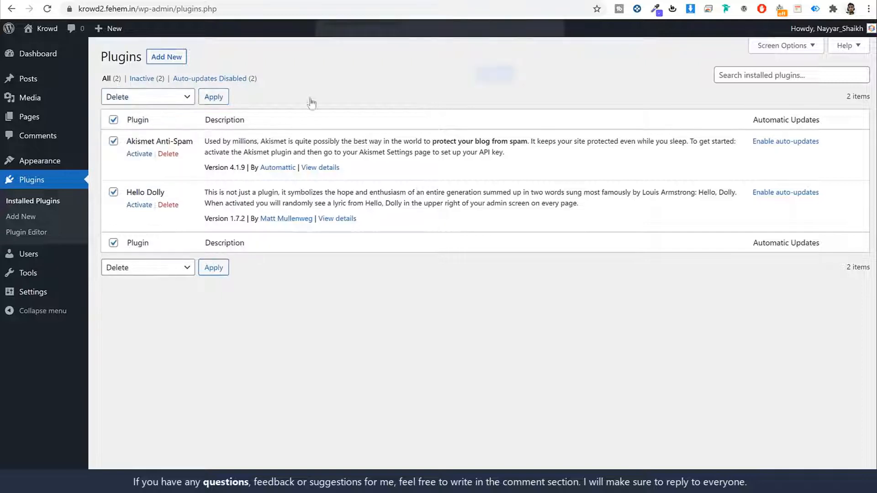
pyautogui.click(214, 96)
pyautogui.click(487, 82)
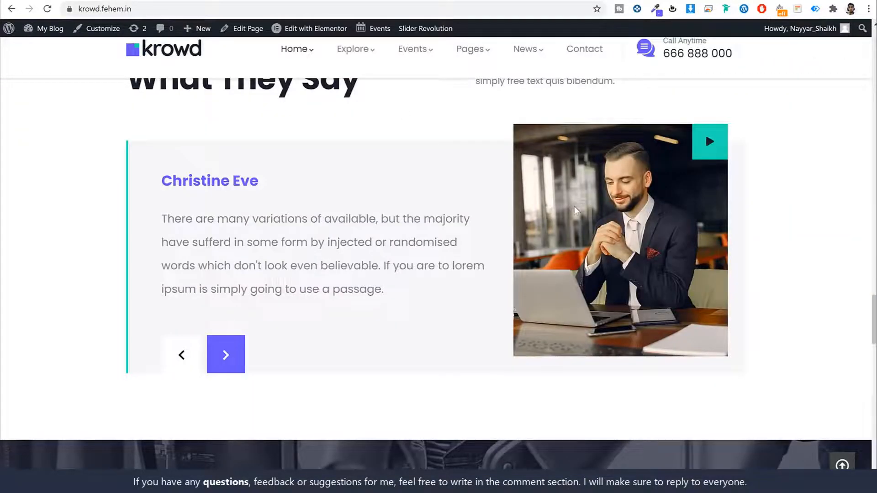
# - Review the now-empty Plugins page, then go to General Settings
pyautogui.scroll(15, 588, 226)
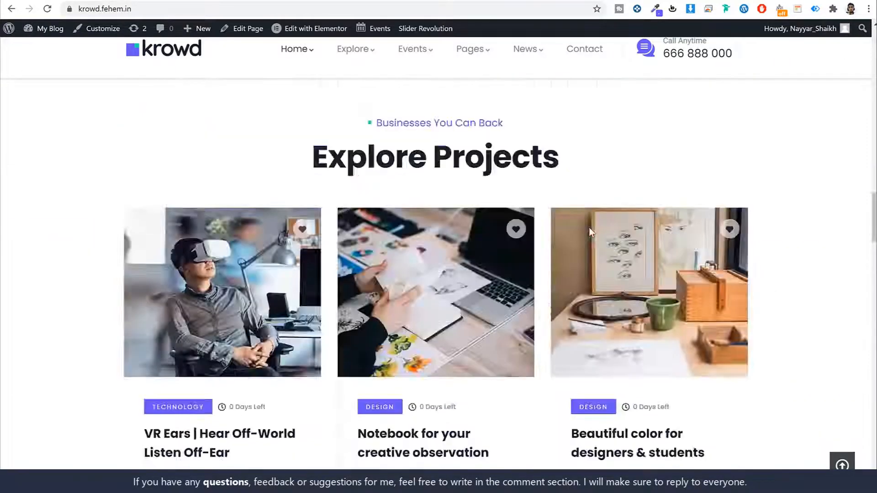
pyautogui.scroll(-15, 589, 227)
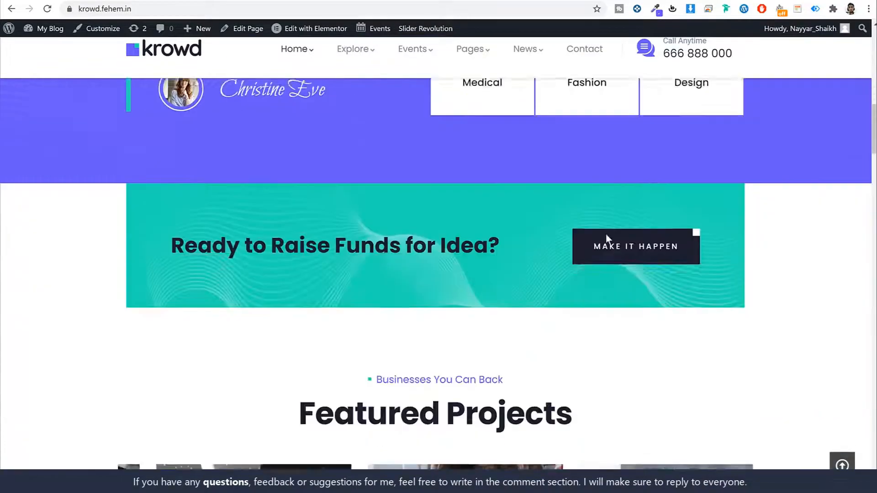
pyautogui.scroll(-6, 604, 246)
pyautogui.scroll(4, 485, 274)
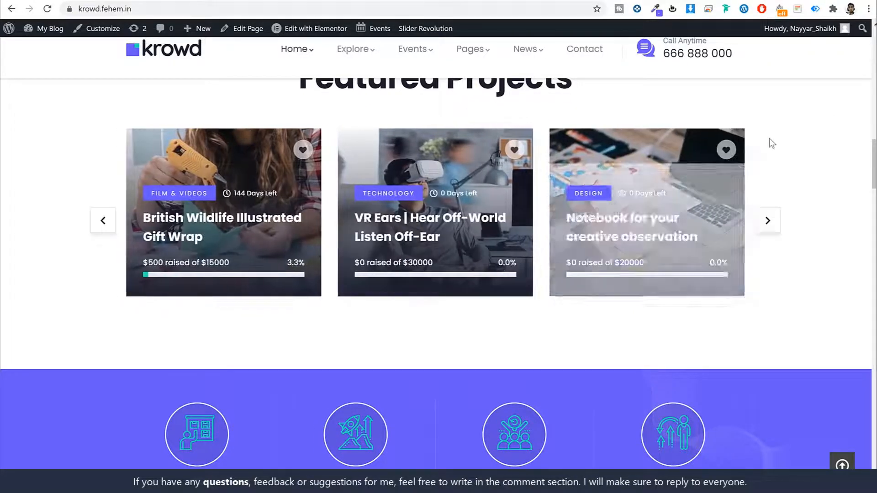
pyautogui.scroll(15, 817, 229)
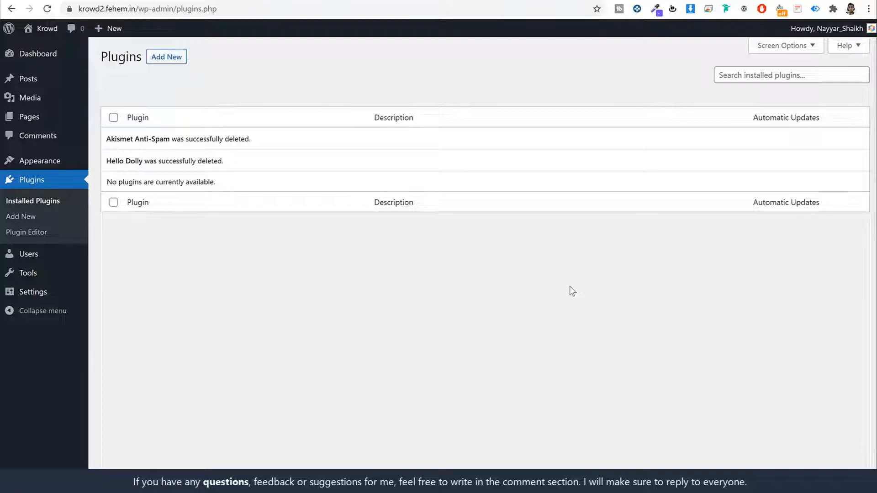
pyautogui.click(51, 293)
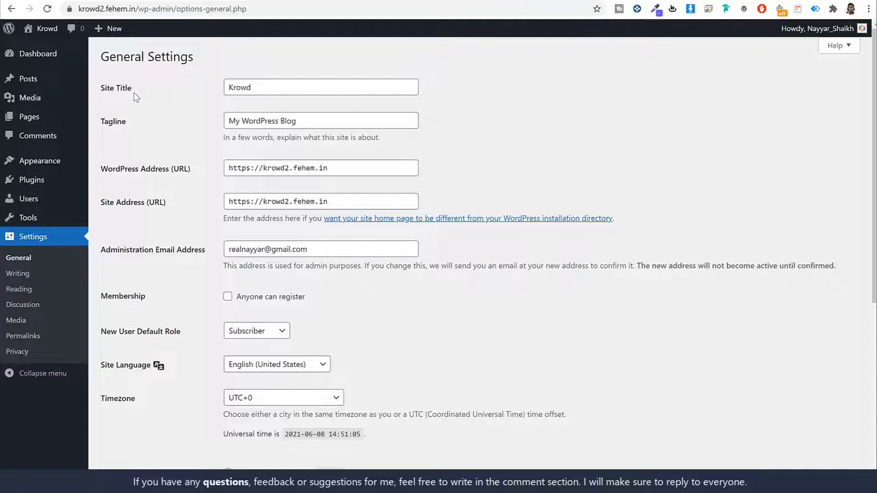
# - Review the Site Title, Tagline and administration email, and tick 'Anyone can register'
pyautogui.moveTo(132, 90); pyautogui.dragTo(100, 90)
pyautogui.moveTo(126, 121); pyautogui.dragTo(105, 121)
pyautogui.click(632, 102)
pyautogui.scroll(-4, 643, 125)
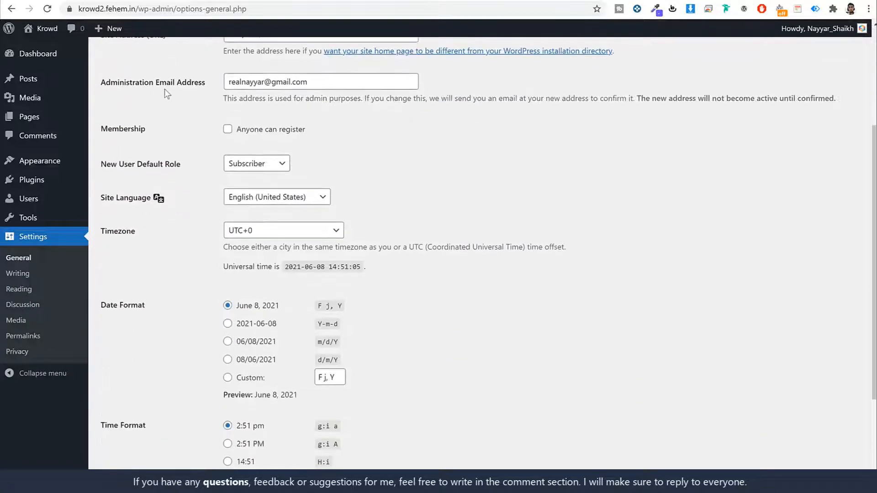
pyautogui.click(343, 85)
pyautogui.tripleClick(343, 85)
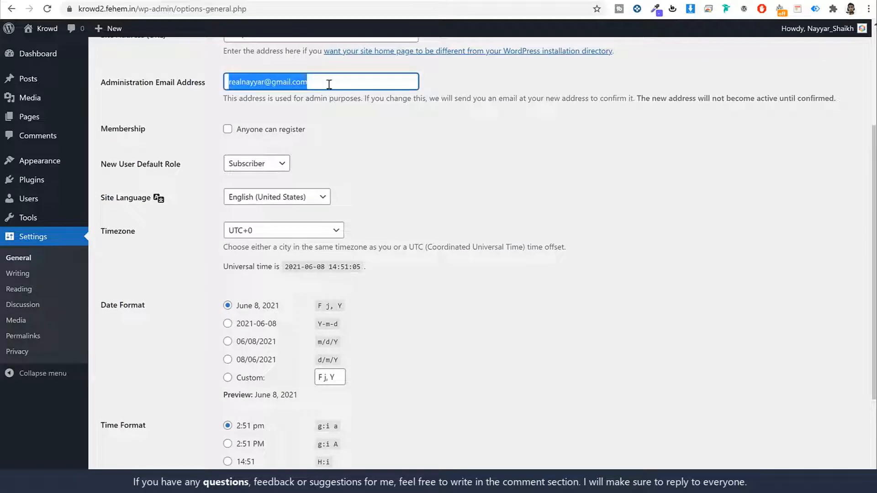
pyautogui.click(394, 131)
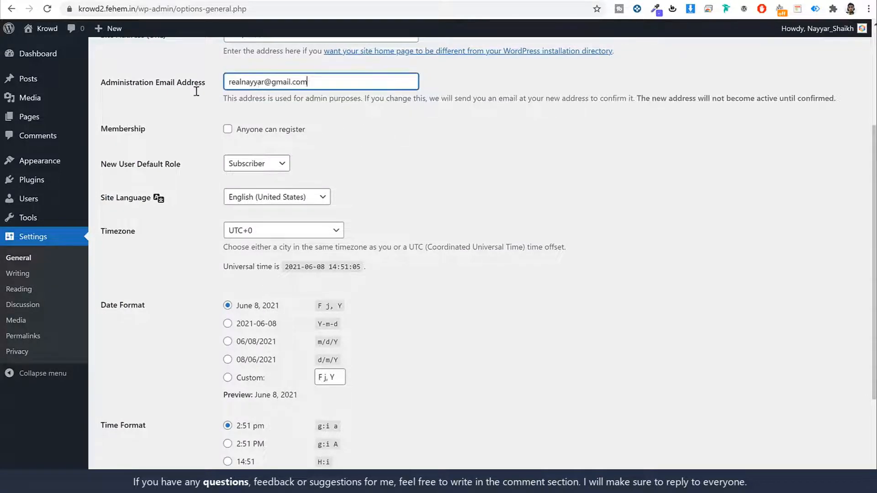
pyautogui.tripleClick(333, 89)
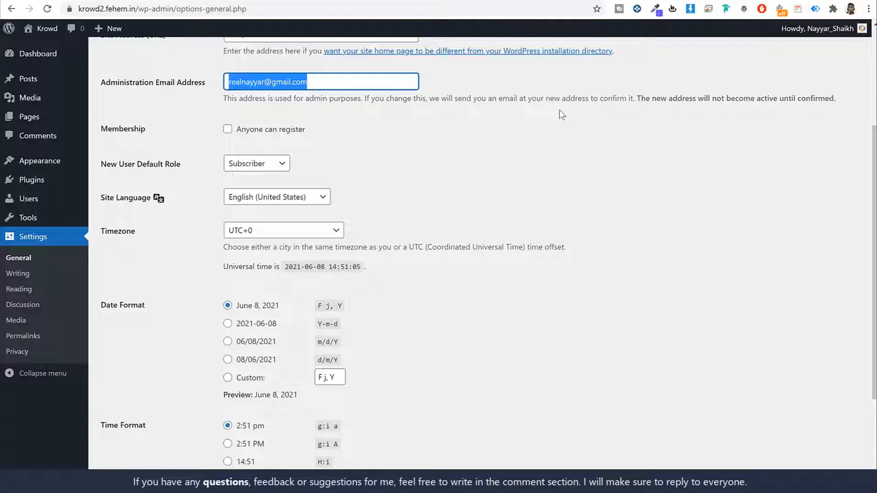
pyautogui.moveTo(150, 131); pyautogui.dragTo(102, 133)
pyautogui.click(240, 131)
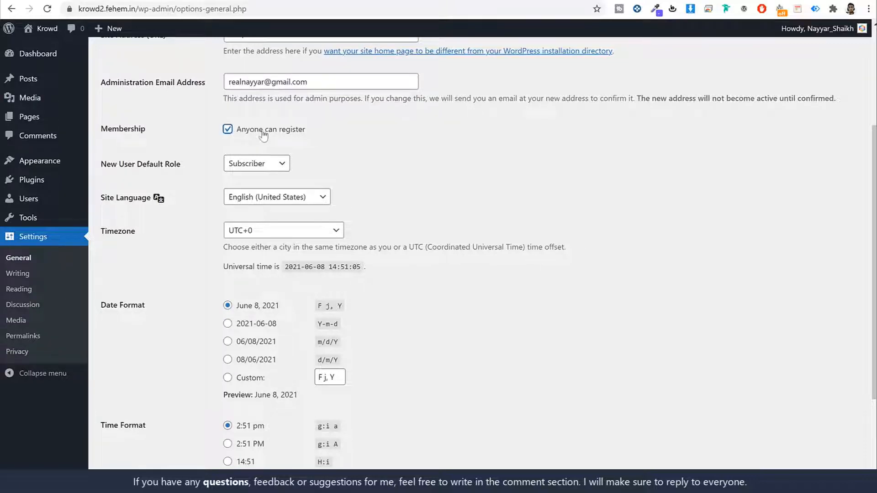
pyautogui.moveTo(318, 131); pyautogui.dragTo(229, 131)
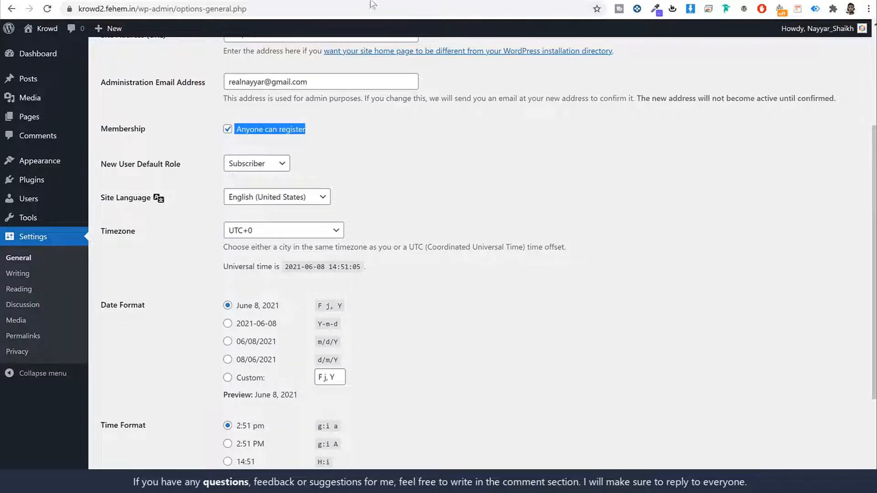
# - Glance over the Krowd demo homepage, then come back to General Settings
pyautogui.click(137, 1)
pyautogui.scroll(7, 728, 297)
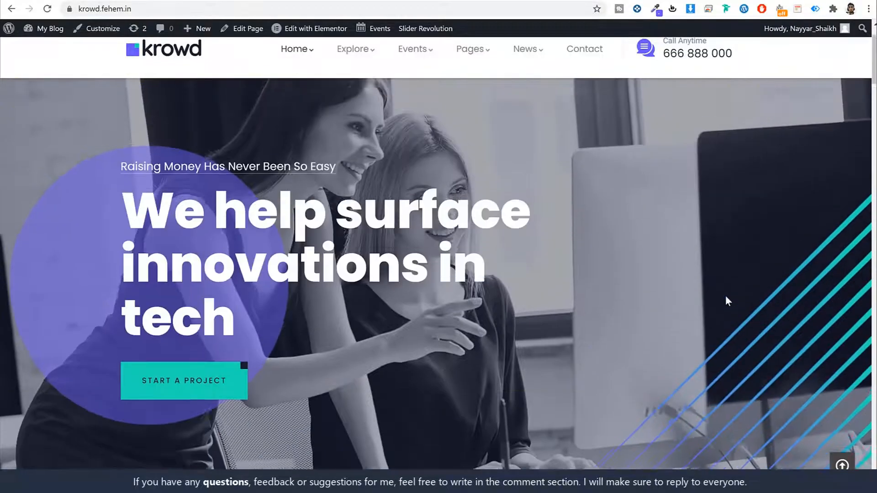
pyautogui.scroll(-15, 765, 270)
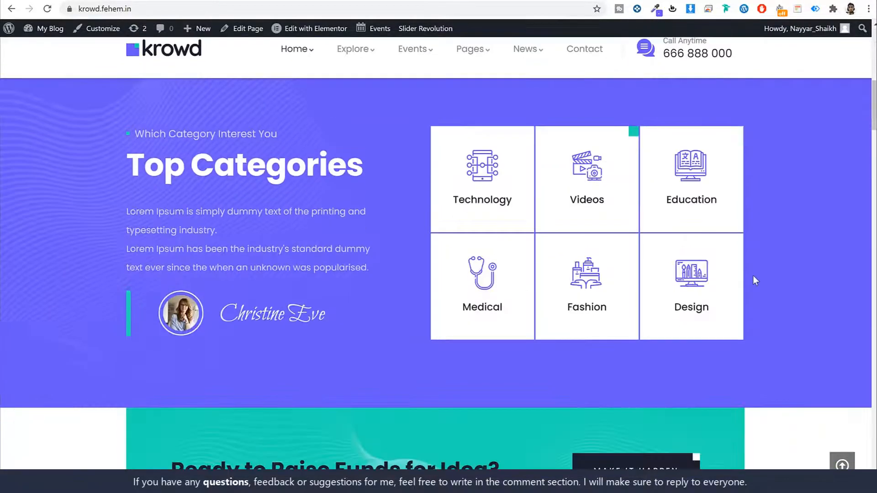
pyautogui.scroll(12, 593, 274)
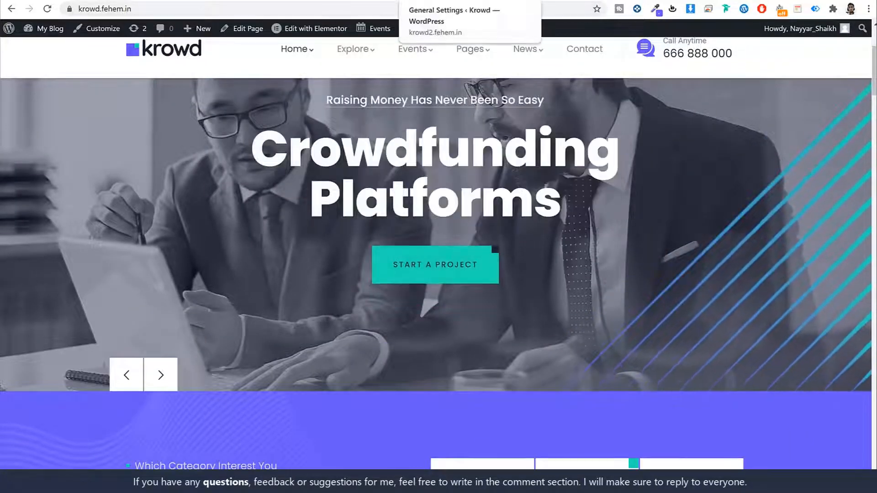
pyautogui.click(483, 4)
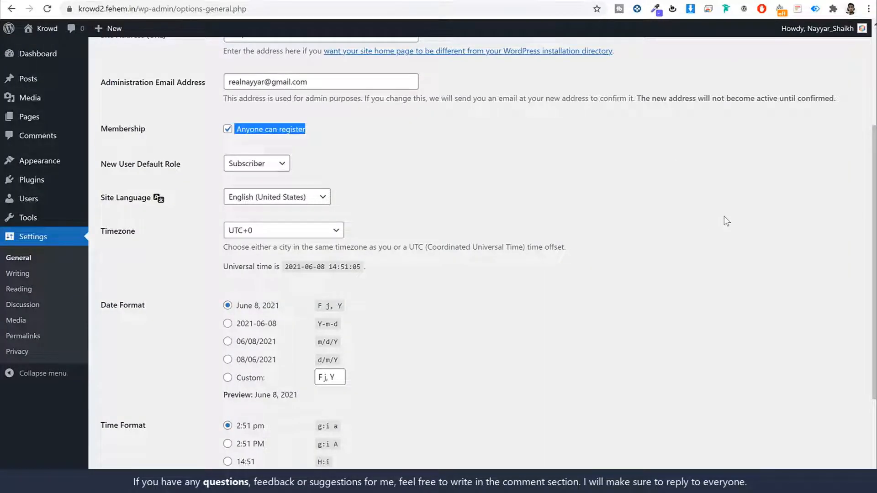
# - Set the timezone to Kolkata and save the general settings
pyautogui.click(289, 121)
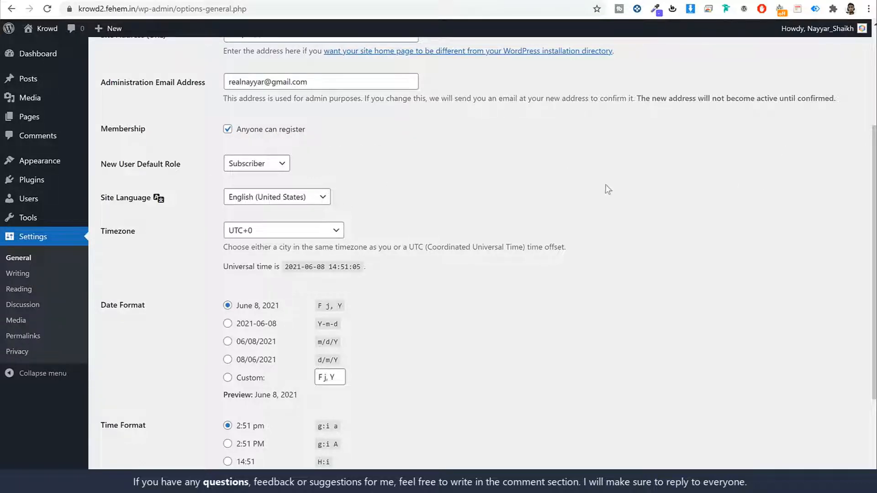
pyautogui.scroll(-3, 614, 189)
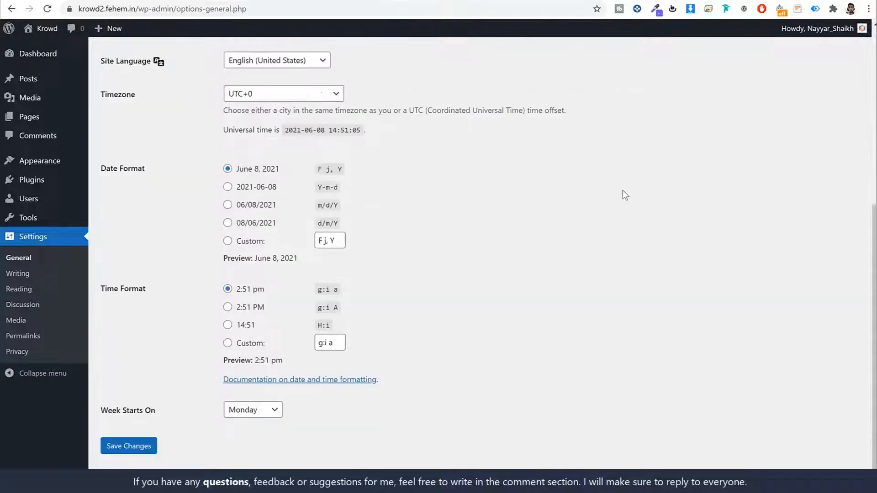
pyautogui.click(257, 89)
pyautogui.write('kolkata')
pyautogui.press('Return')
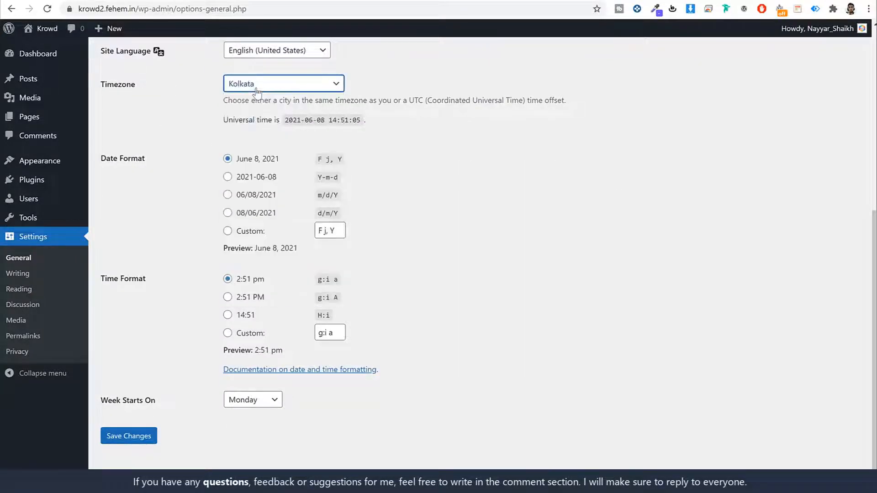
pyautogui.click(557, 186)
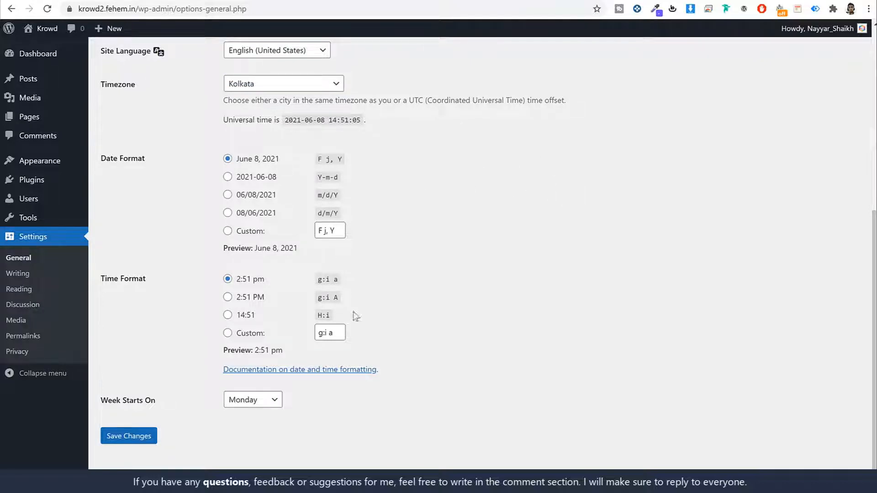
pyautogui.click(137, 436)
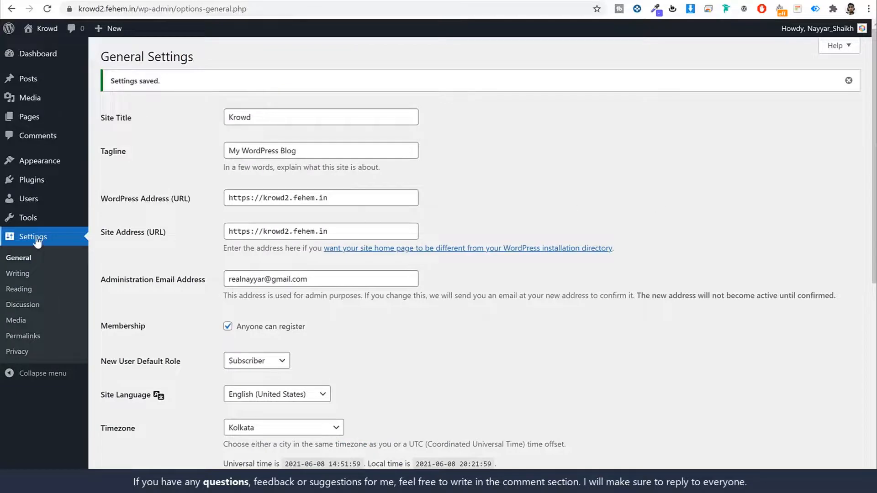
pyautogui.click(44, 340)
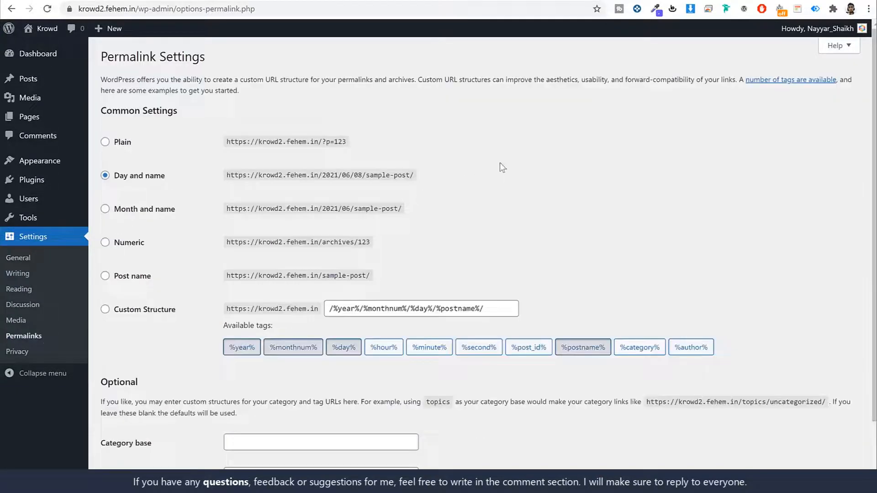
# - Switch the permalink structure to 'Post name', save it, and return to the Dashboard
pyautogui.moveTo(160, 178); pyautogui.dragTo(113, 182)
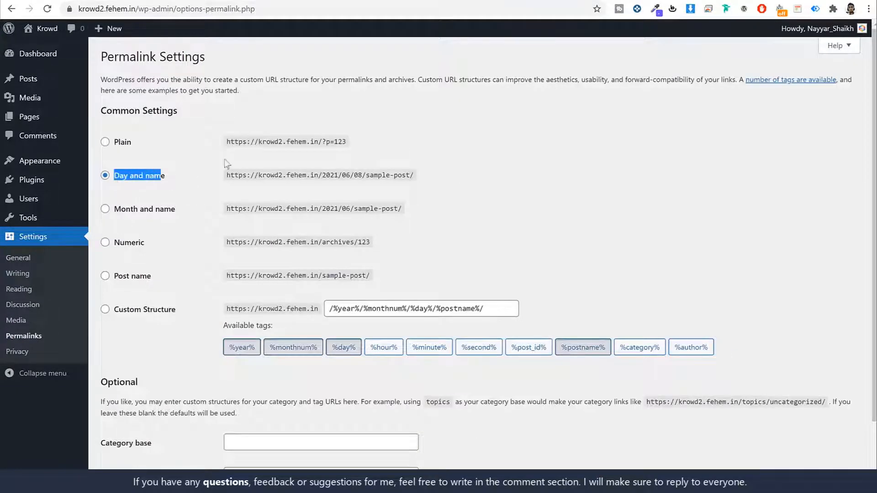
pyautogui.click(560, 166)
pyautogui.scroll(-2, 411, 192)
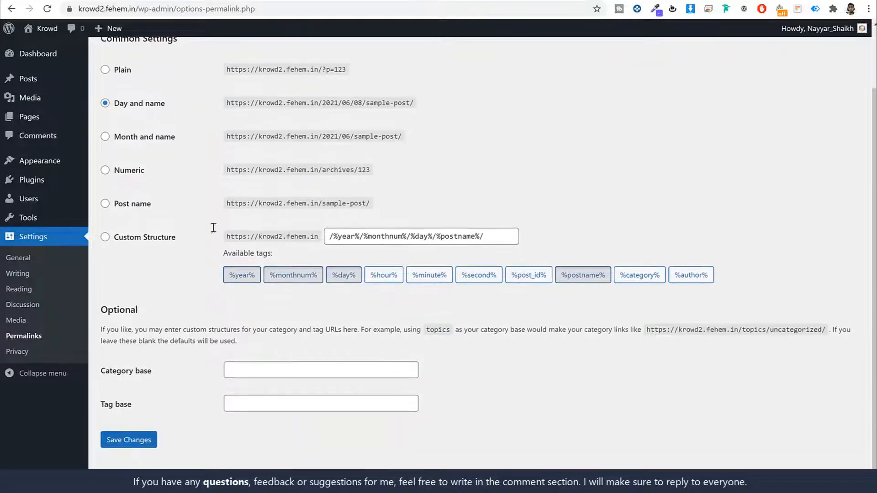
pyautogui.click(125, 200)
pyautogui.moveTo(154, 202); pyautogui.dragTo(97, 205)
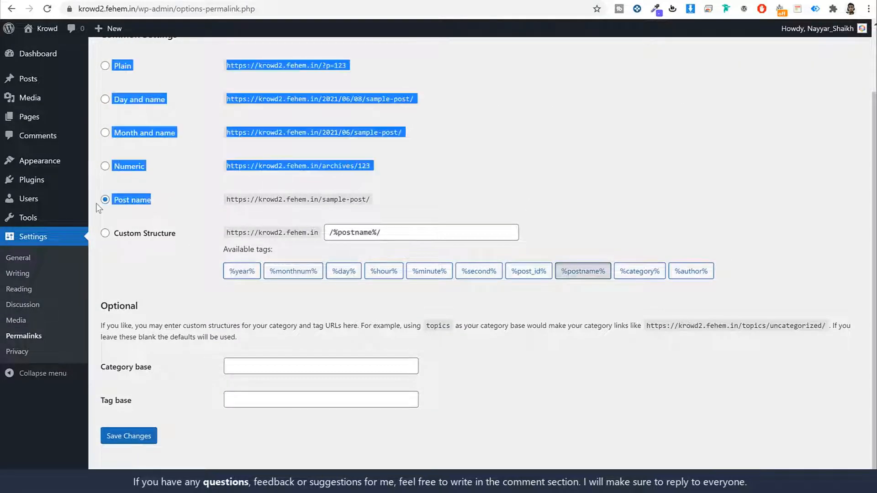
pyautogui.click(197, 209)
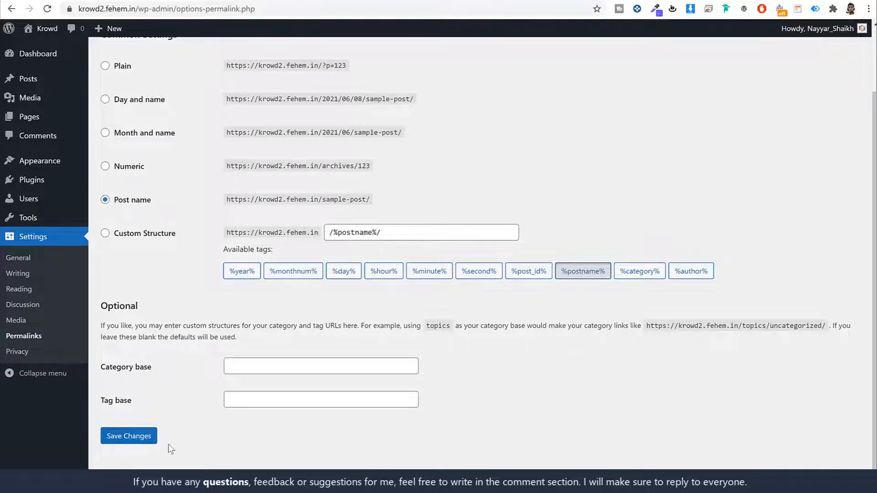
pyautogui.click(147, 446)
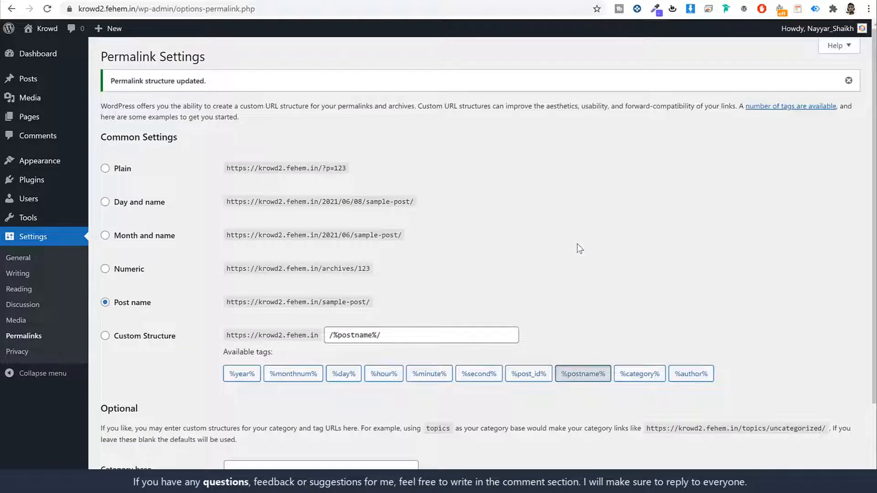
pyautogui.click(45, 61)
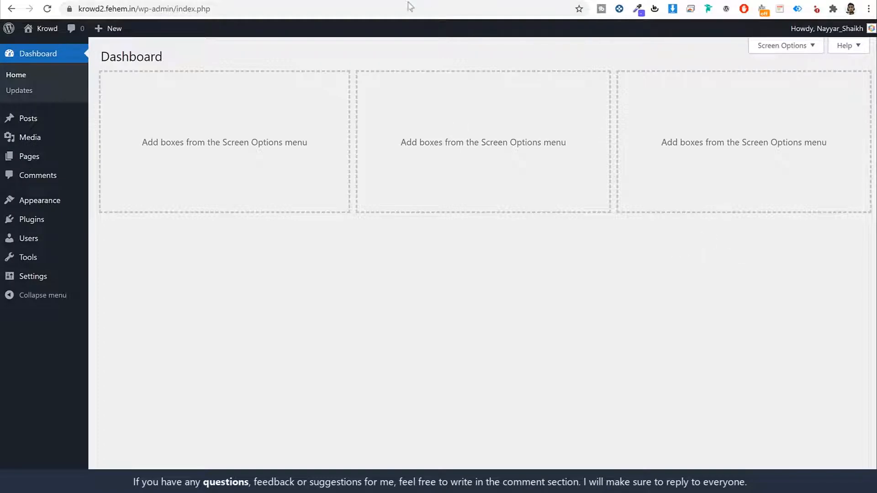
# - Scroll through the new krowd2.fehem.in site's Hello world front page
pyautogui.click(349, 0)
pyautogui.scroll(-2, 679, 274)
pyautogui.scroll(-5, 680, 276)
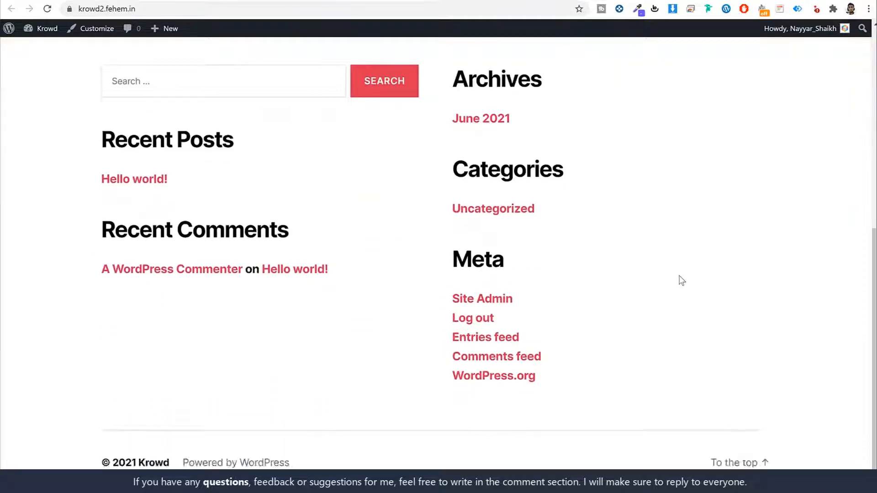
pyautogui.scroll(8, 679, 279)
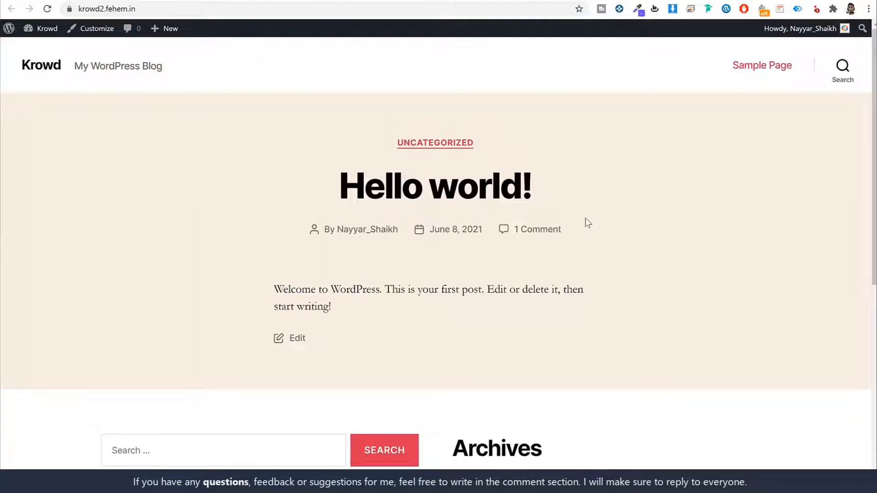
# - Scroll through the finished Krowd demo homepage at krowd.fehem.in for comparison
pyautogui.click(126, 1)
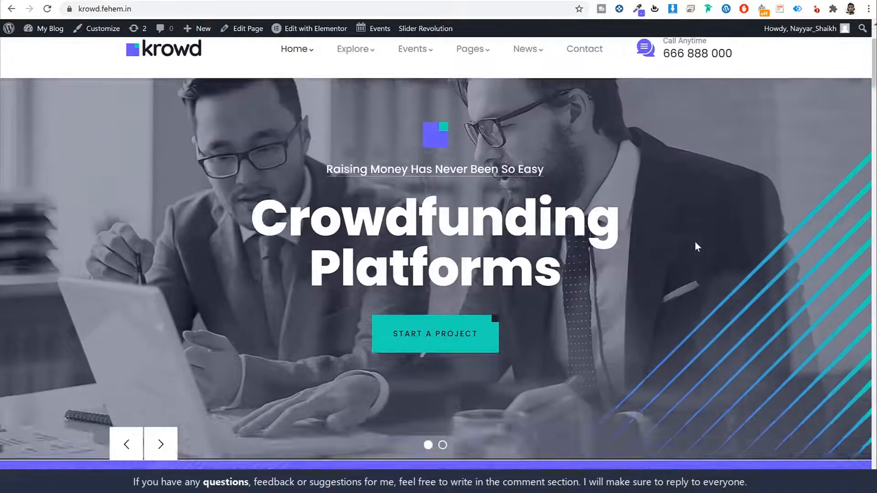
pyautogui.scroll(-15, 694, 246)
pyautogui.scroll(13, 695, 246)
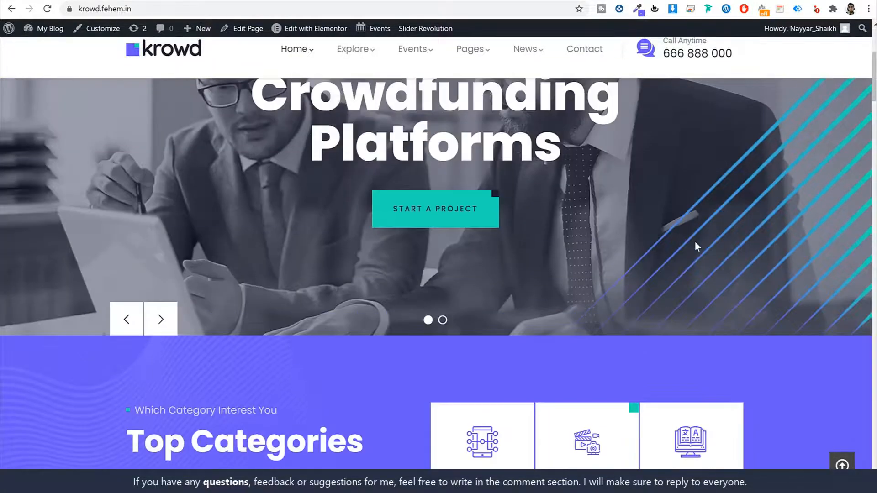
pyautogui.scroll(5, 695, 242)
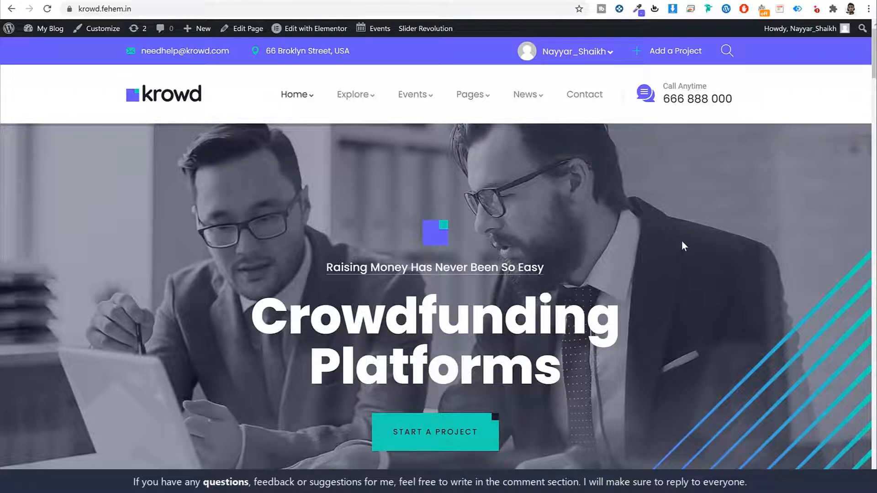
pyautogui.scroll(-15, 679, 232)
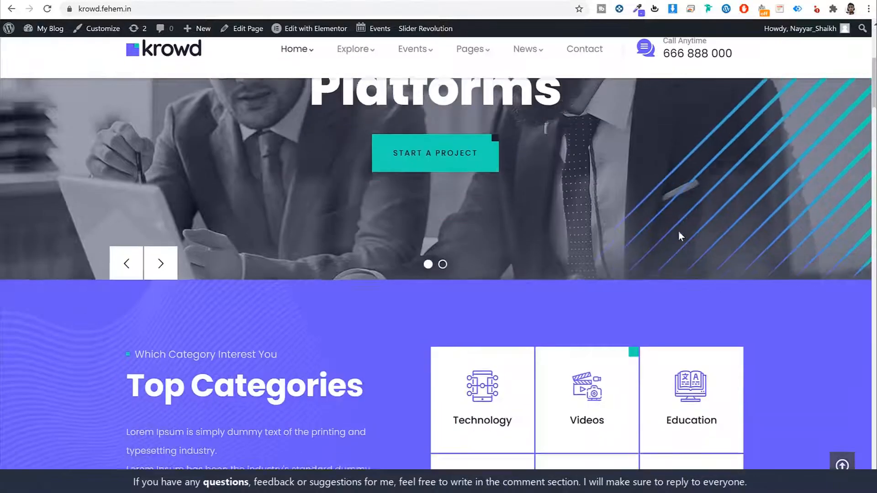
pyautogui.scroll(-5, 678, 231)
pyautogui.scroll(12, 706, 191)
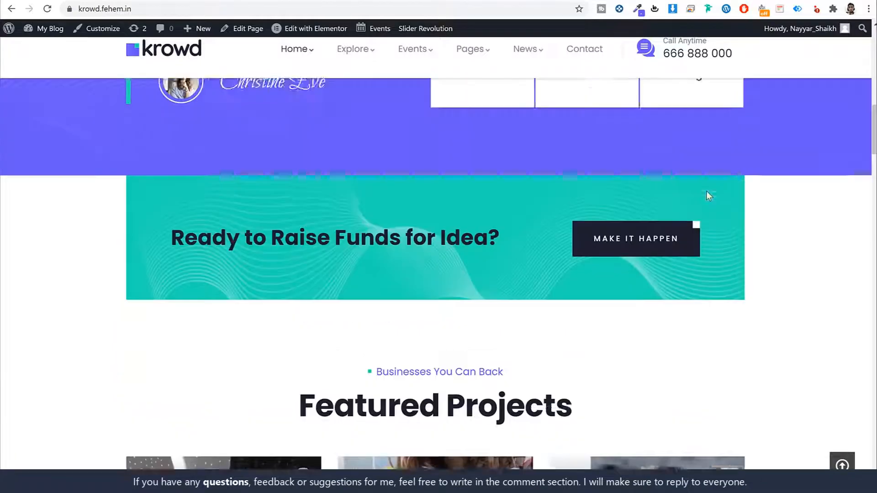
pyautogui.scroll(6, 709, 192)
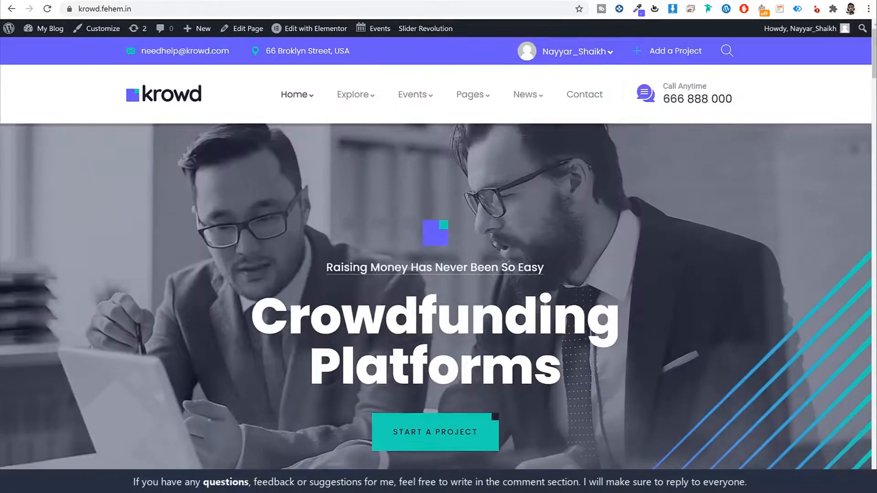
pyautogui.hotkey('ctrl', 't')
# - Load w3qna.com/kr to reach the Krowd theme's ThemeForest page
pyautogui.write('w3qna.com/kr')
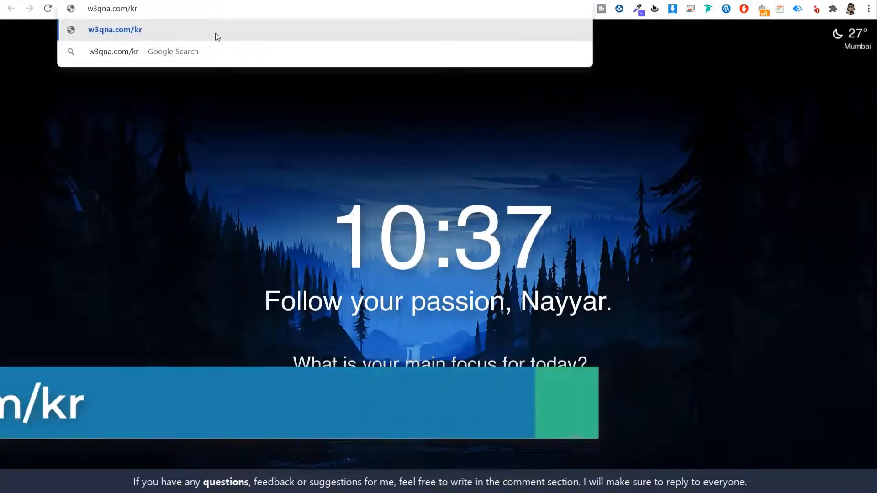
pyautogui.press('Return')
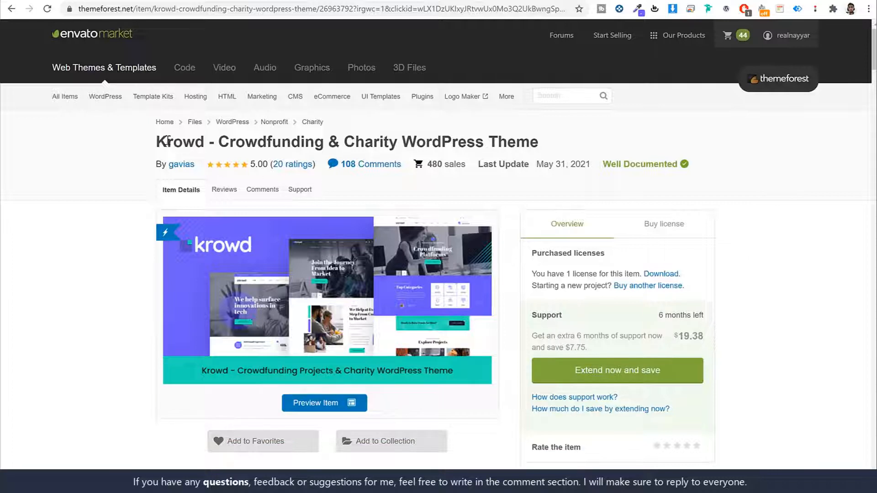
pyautogui.moveTo(155, 144); pyautogui.dragTo(209, 145)
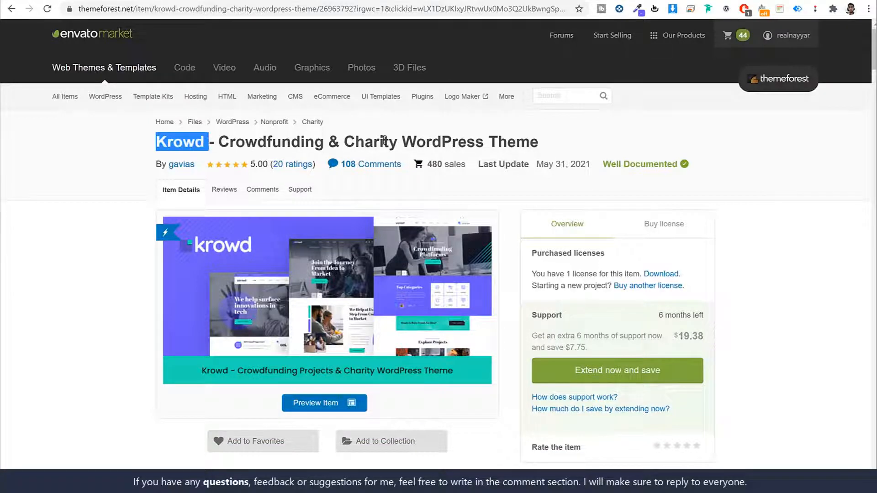
# - Scroll the Krowd item page and show the $43 Regular License purchase options
pyautogui.scroll(-5, 808, 274)
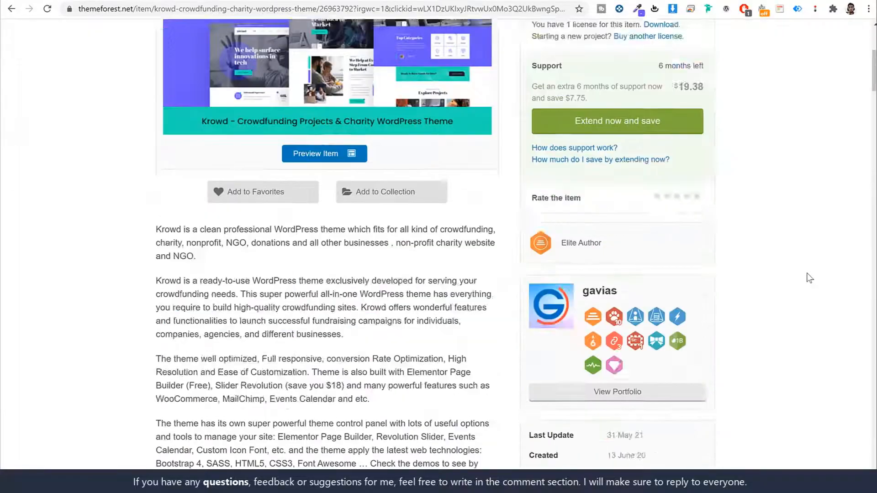
pyautogui.scroll(-20, 810, 278)
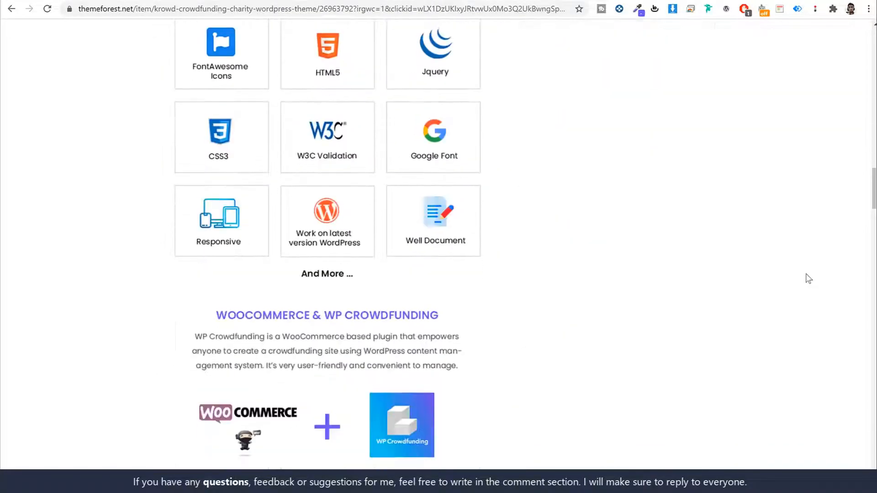
pyautogui.scroll(-20, 809, 279)
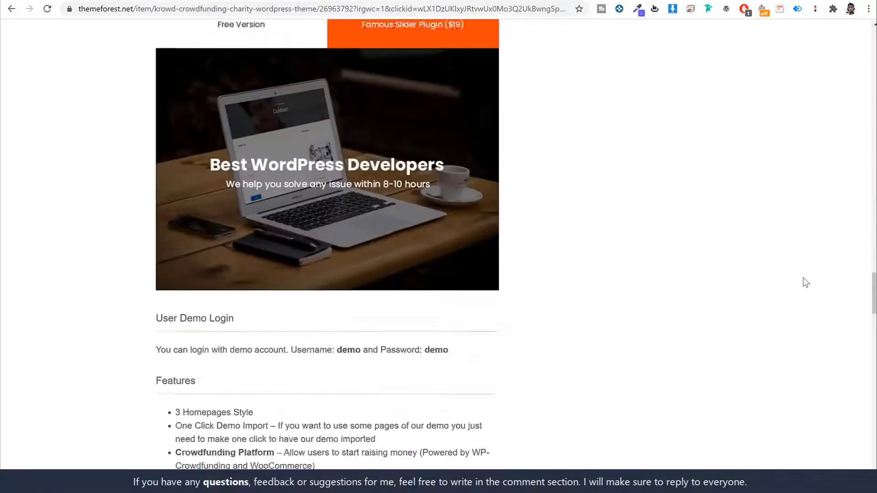
pyautogui.scroll(20, 806, 283)
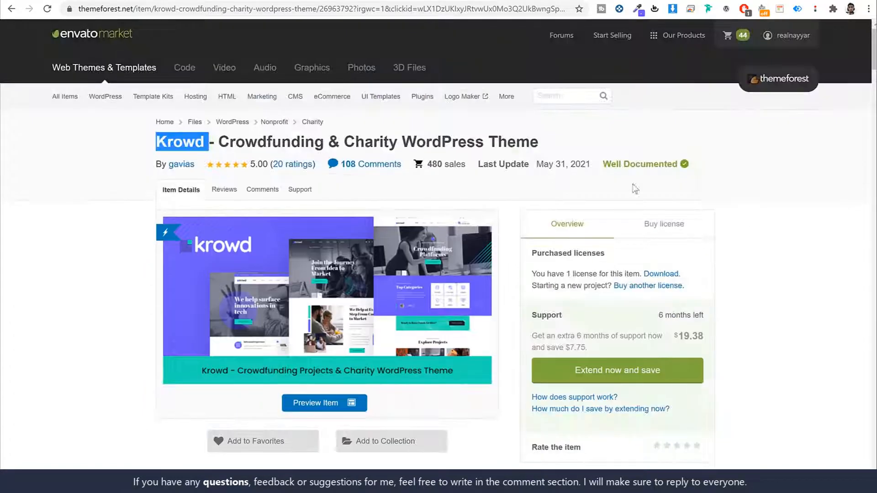
pyautogui.click(660, 223)
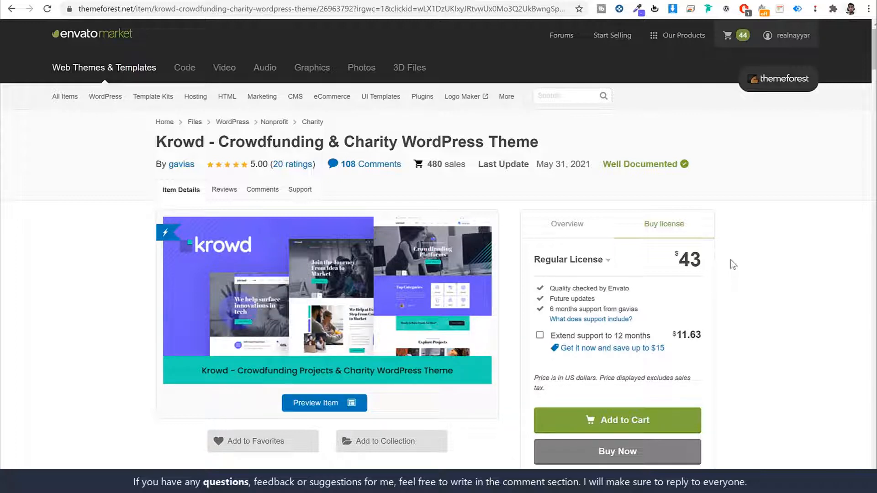
# - Highlight the $43 price and 6-month support line, then bring up the account dropdown
pyautogui.moveTo(707, 261); pyautogui.dragTo(681, 261)
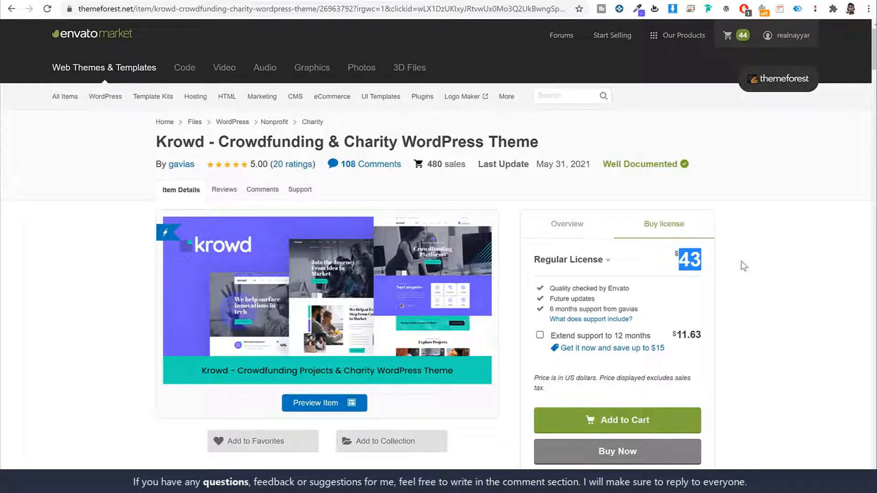
pyautogui.moveTo(548, 310); pyautogui.dragTo(669, 314)
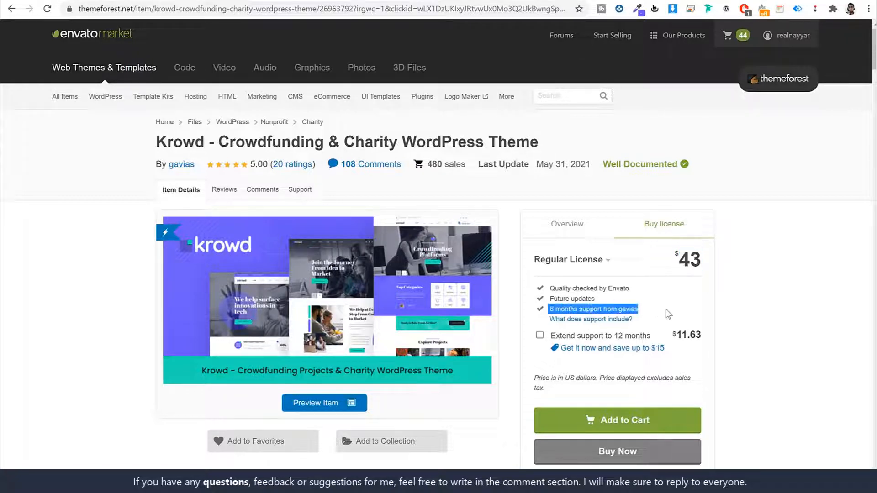
pyautogui.click(769, 315)
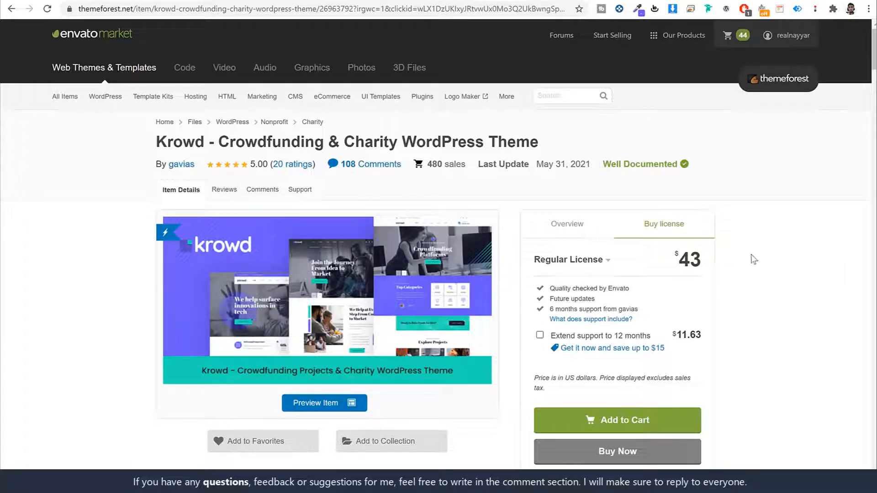
pyautogui.scroll(-3, 770, 281)
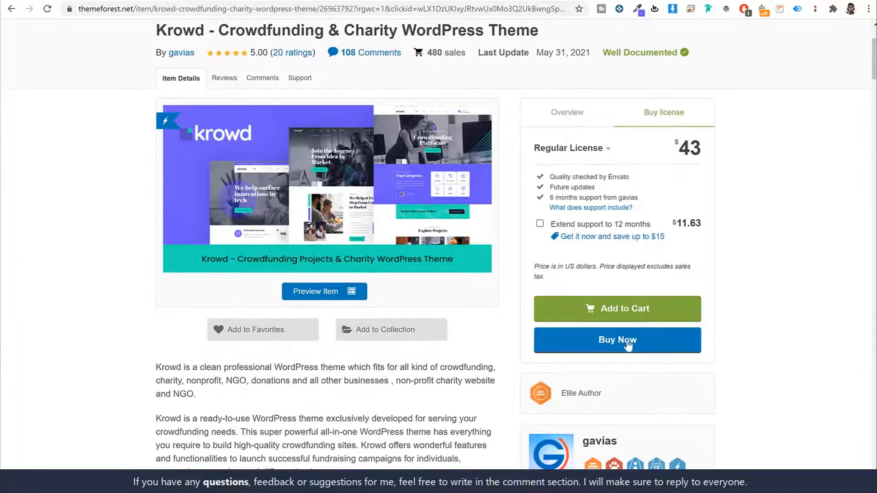
pyautogui.scroll(3, 781, 317)
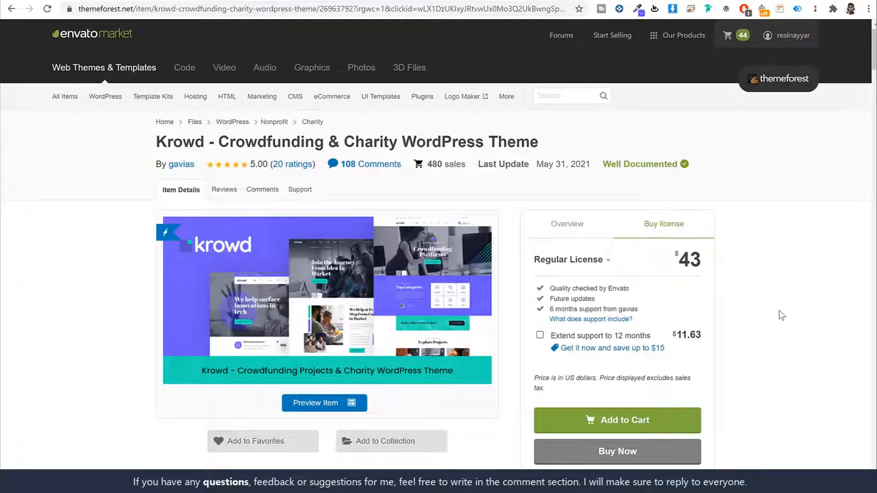
pyautogui.moveTo(791, 40)
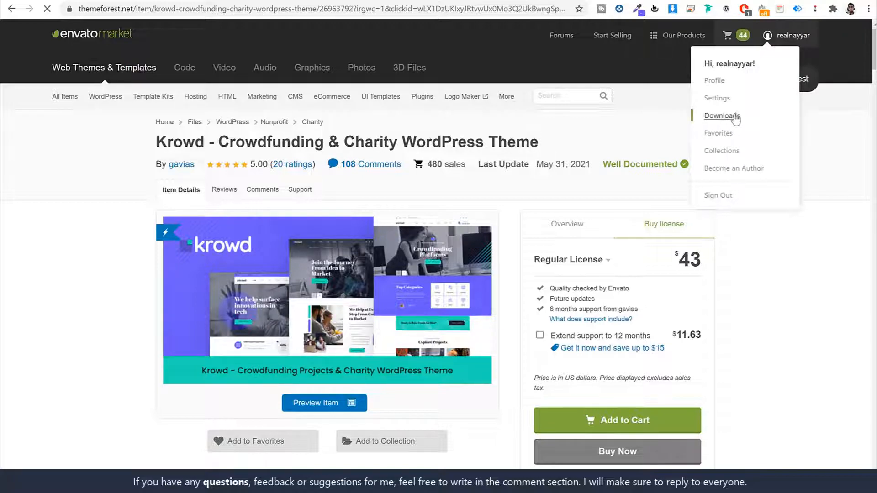
# - Download Krowd as 'Installable WordPress file only' from the Downloads list
pyautogui.scroll(-20, 795, 237)
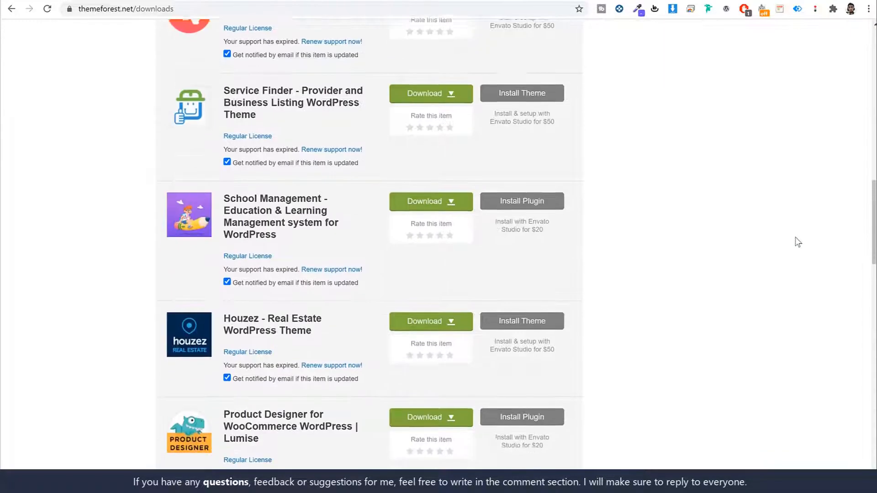
pyautogui.scroll(-5, 798, 242)
pyautogui.scroll(15, 798, 242)
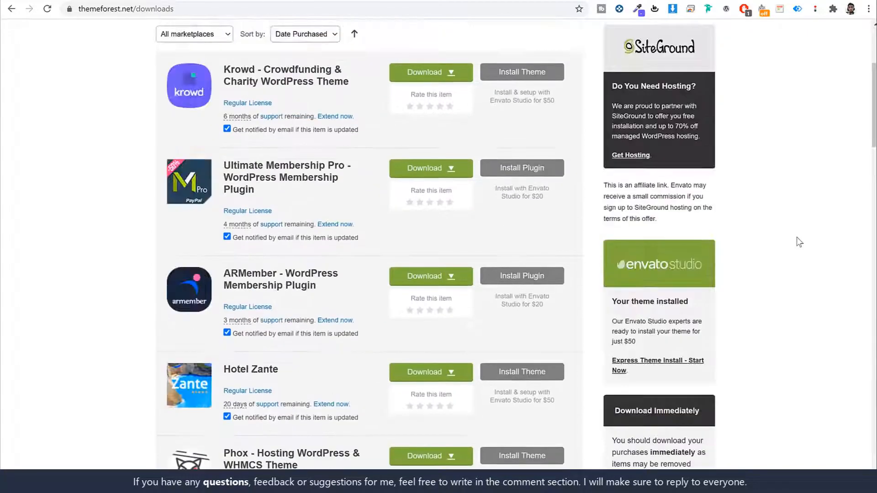
pyautogui.scroll(4, 799, 242)
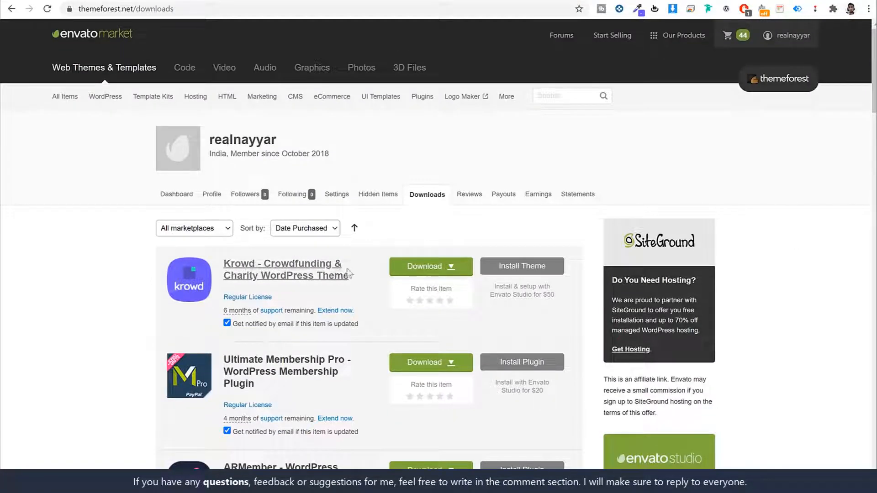
pyautogui.click(427, 272)
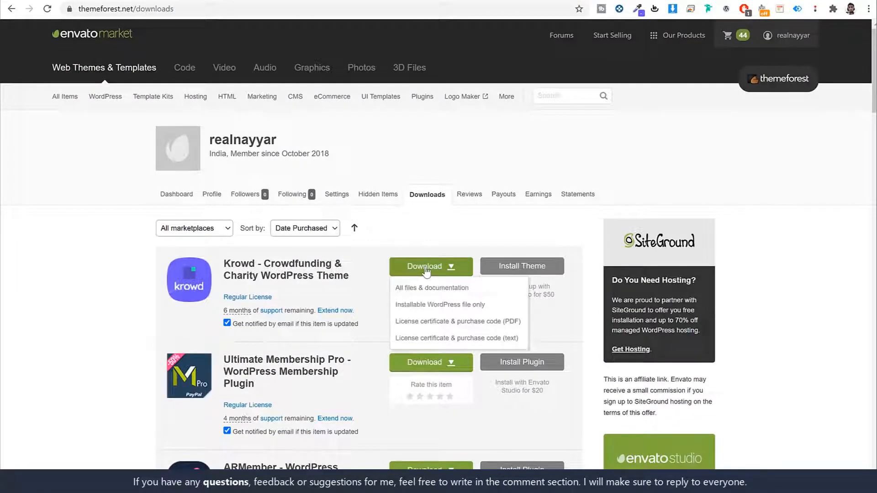
pyautogui.click(452, 311)
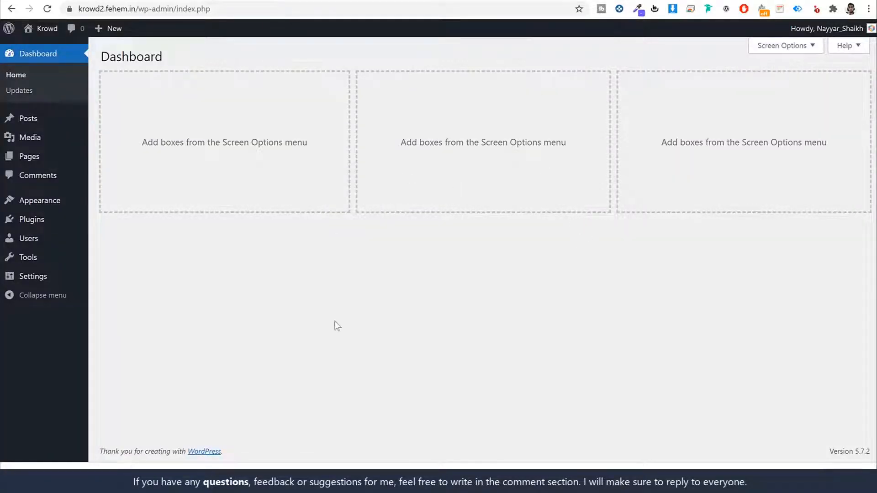
# - Upload the Krowd theme zip, install it, and activate it
pyautogui.click(36, 202)
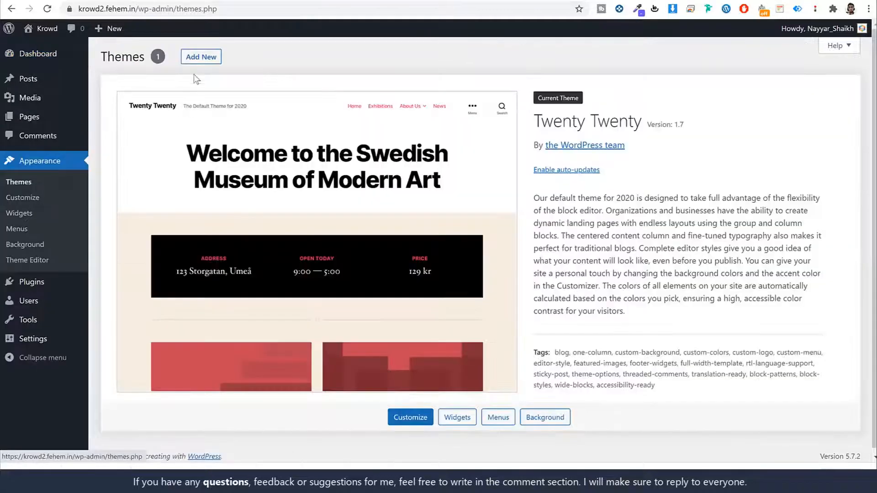
pyautogui.click(201, 56)
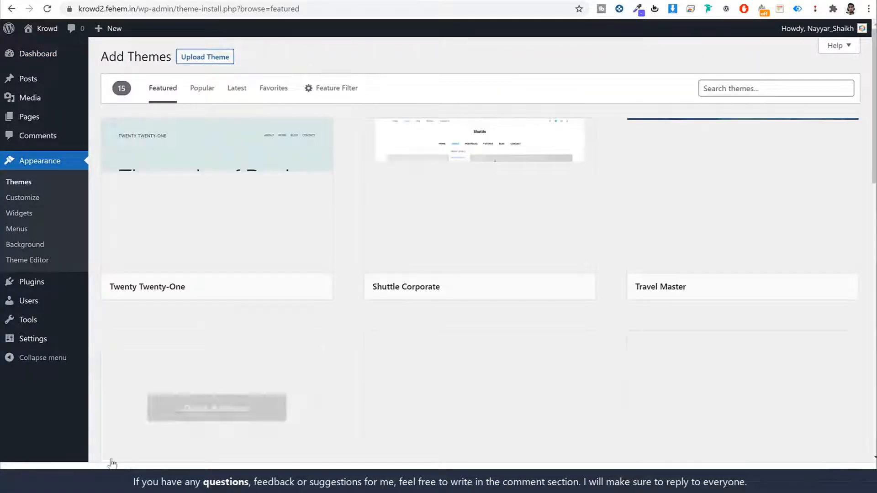
pyautogui.click(219, 59)
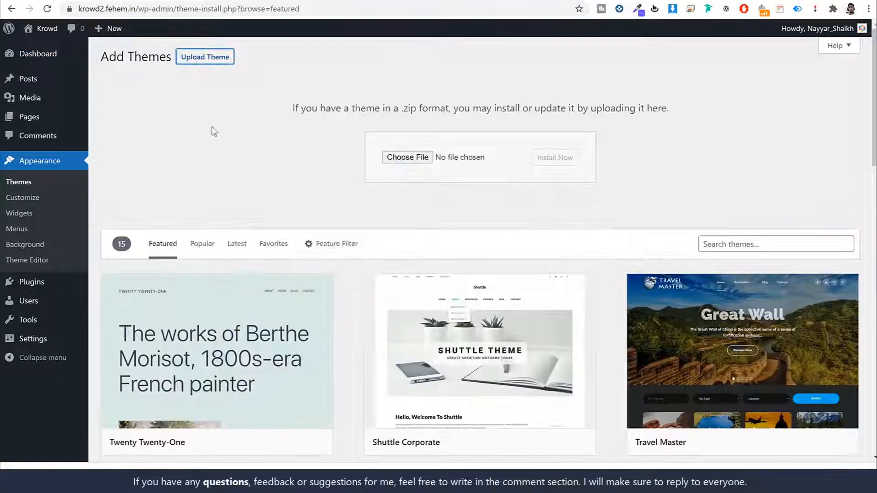
pyautogui.moveTo(68, 461); pyautogui.dragTo(410, 162)
pyautogui.click(554, 157)
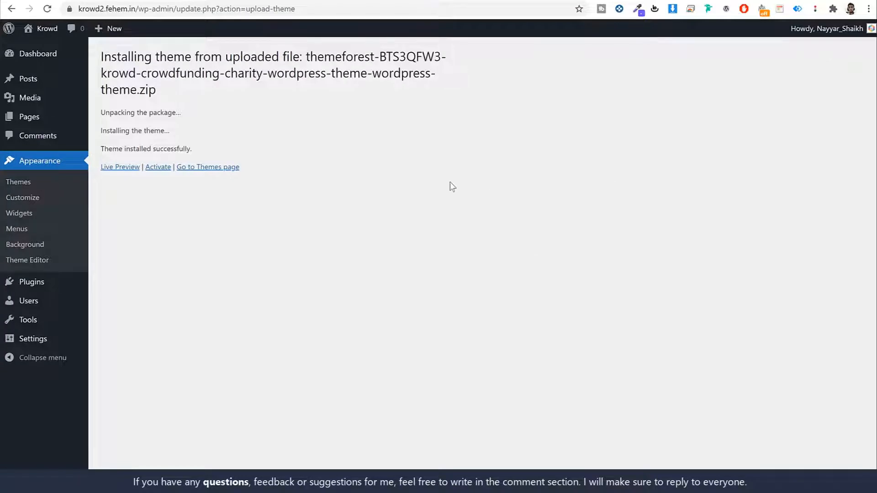
pyautogui.click(155, 169)
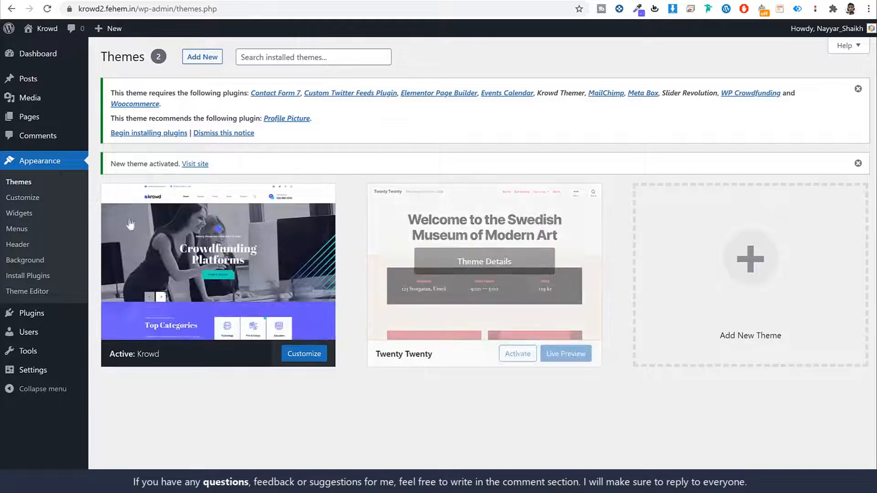
pyautogui.moveTo(111, 92); pyautogui.dragTo(234, 94)
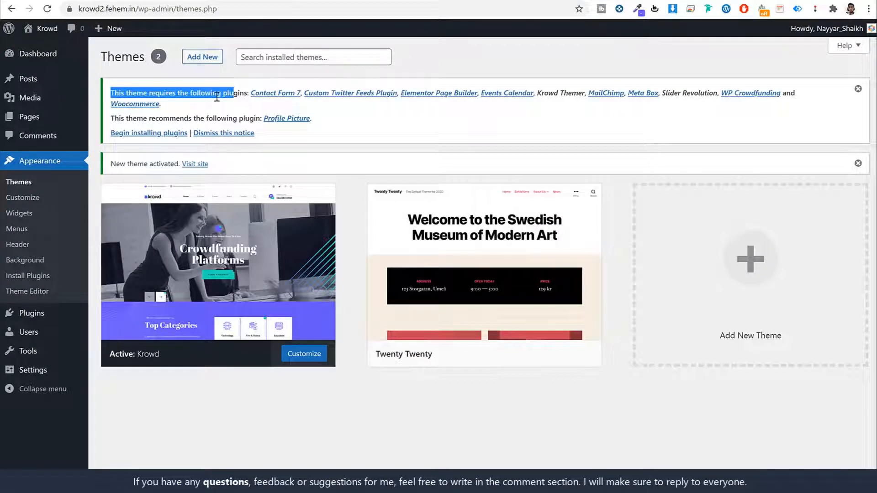
pyautogui.click(237, 106)
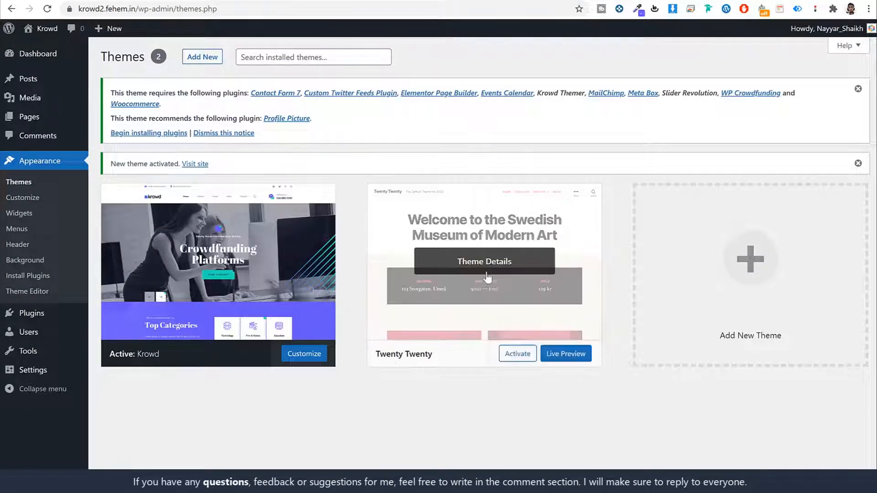
# - Delete the unused Twenty Twenty theme
pyautogui.click(472, 275)
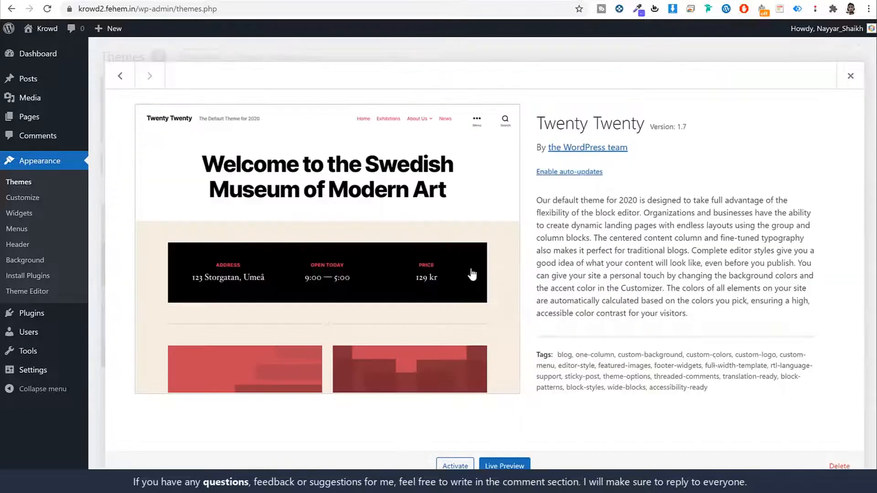
pyautogui.click(839, 465)
pyautogui.click(495, 88)
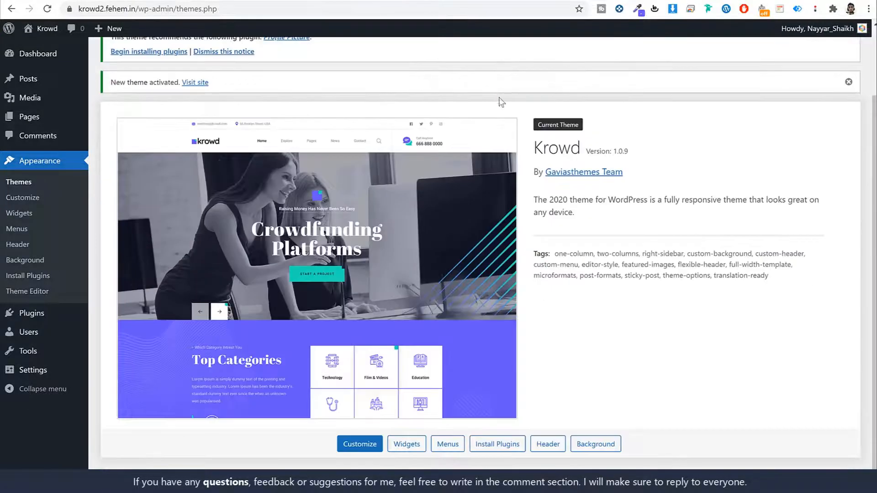
pyautogui.scroll(2, 614, 271)
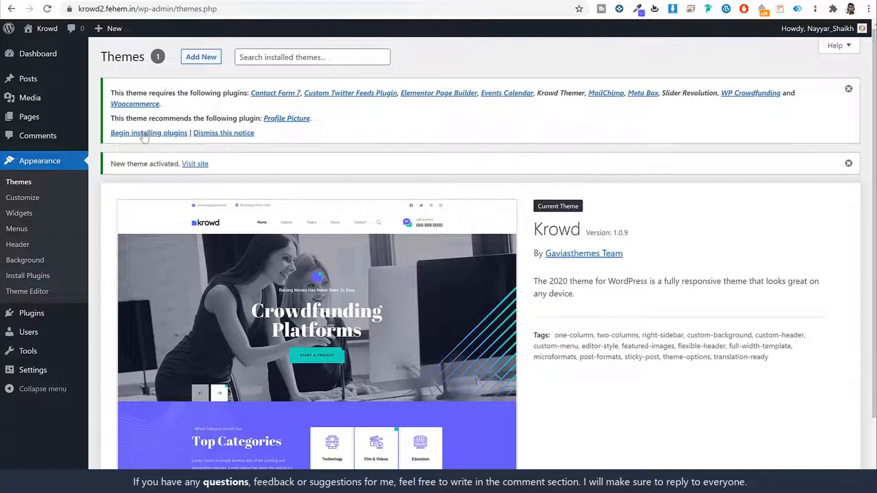
pyautogui.moveTo(110, 133); pyautogui.dragTo(174, 140)
# - Bulk-install all 11 plugins required by Krowd
pyautogui.click(174, 137)
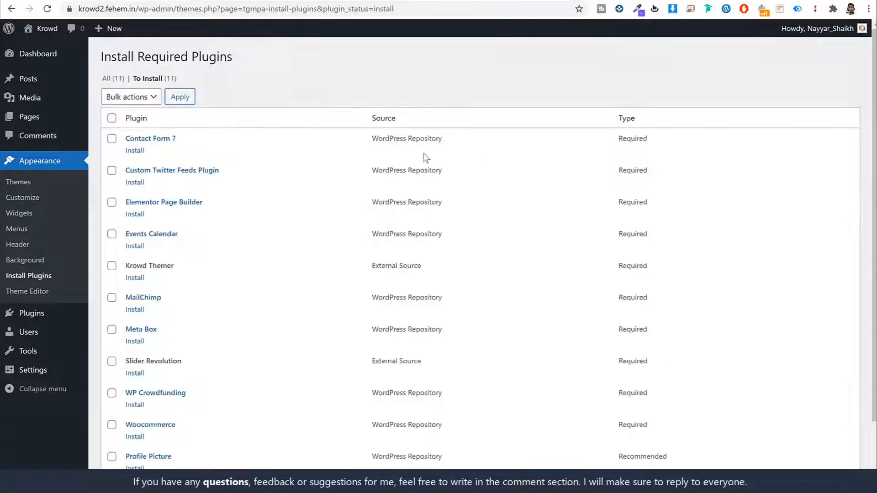
pyautogui.scroll(-2, 380, 260)
pyautogui.scroll(2, 381, 257)
pyautogui.scroll(-2, 379, 259)
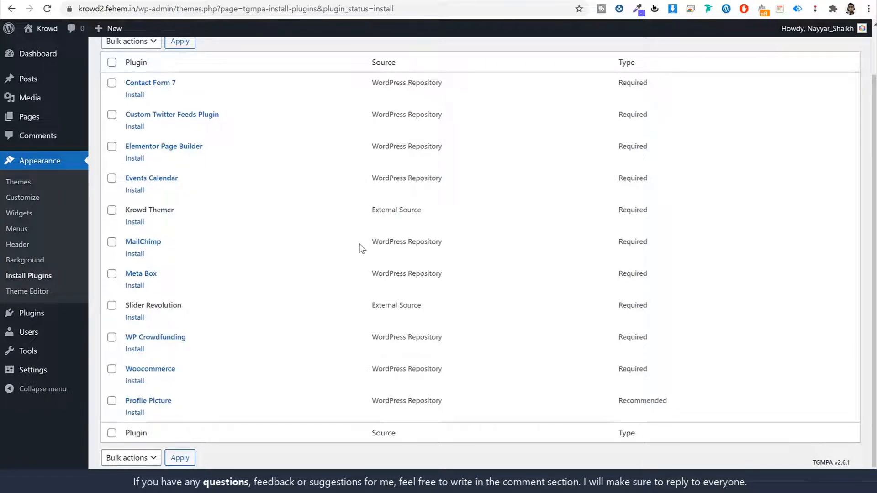
pyautogui.scroll(2, 350, 238)
pyautogui.click(112, 108)
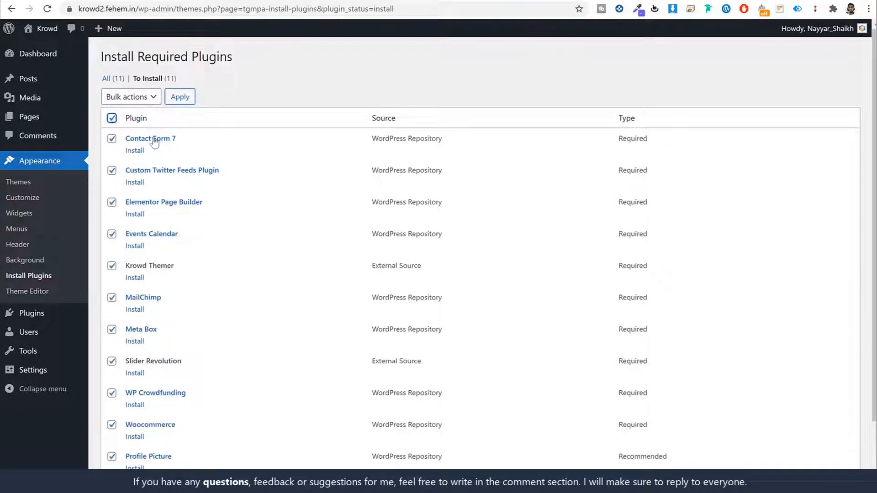
pyautogui.scroll(-2, 209, 290)
pyautogui.scroll(3, 203, 397)
pyautogui.click(139, 97)
pyautogui.click(137, 118)
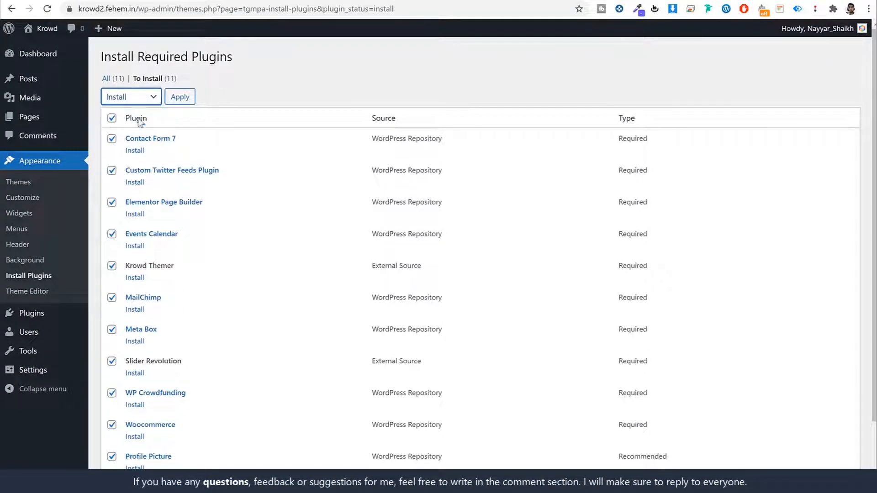
pyautogui.click(181, 97)
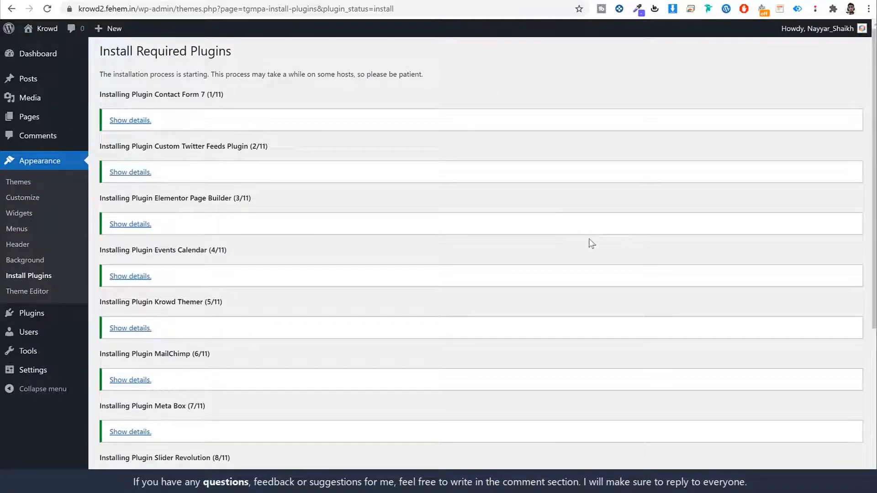
# - Bulk-activate all 11 required plugins and head to the Dashboard
pyautogui.scroll(-4, 588, 240)
pyautogui.scroll(-2, 588, 239)
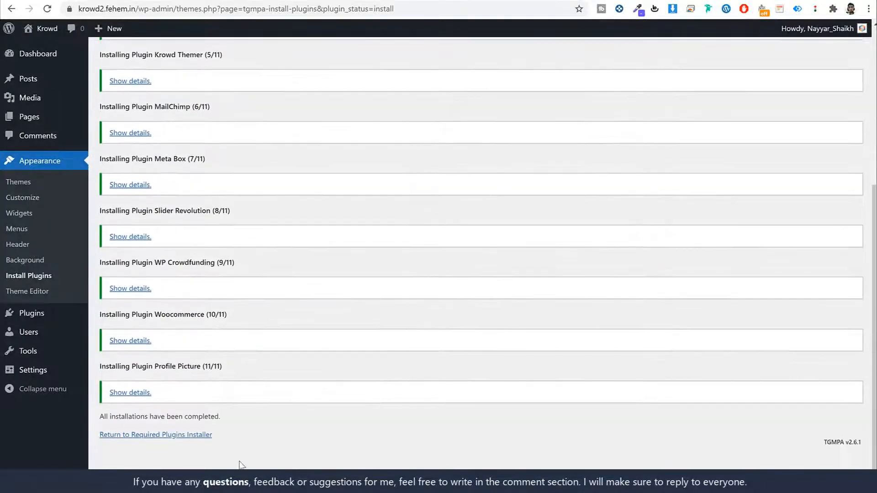
pyautogui.click(125, 438)
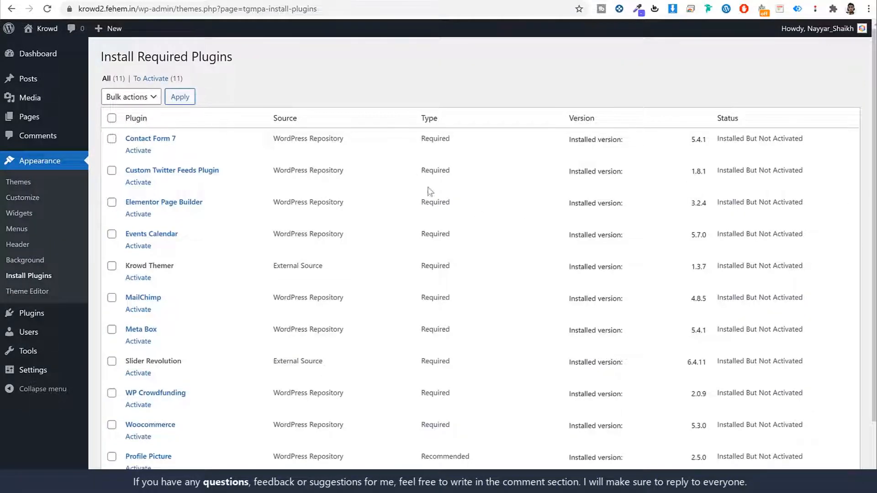
pyautogui.click(111, 119)
pyautogui.click(133, 97)
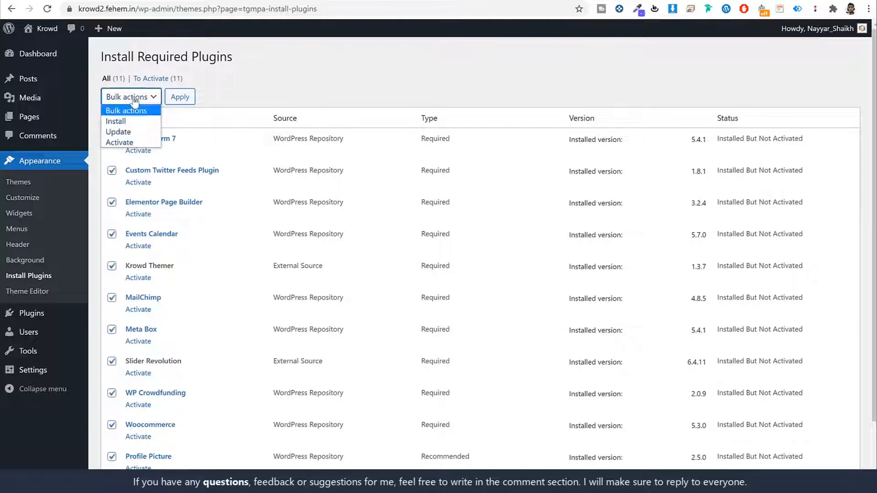
pyautogui.click(134, 143)
pyautogui.click(188, 97)
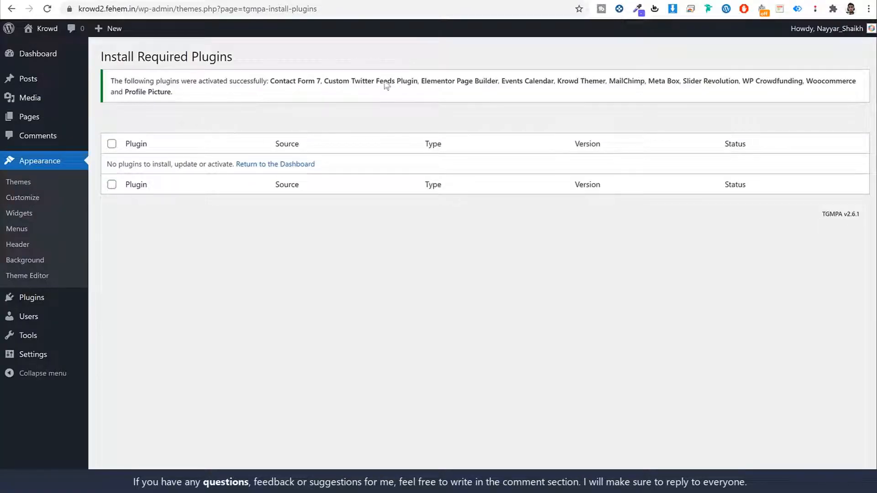
pyautogui.click(47, 58)
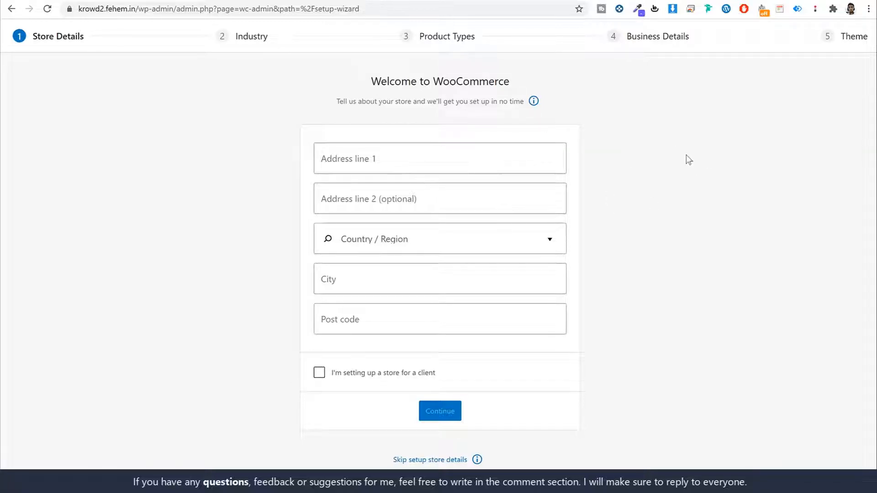
# - Enter street address 123 and choose India — Maharashtra as the country/region
pyautogui.click(476, 154)
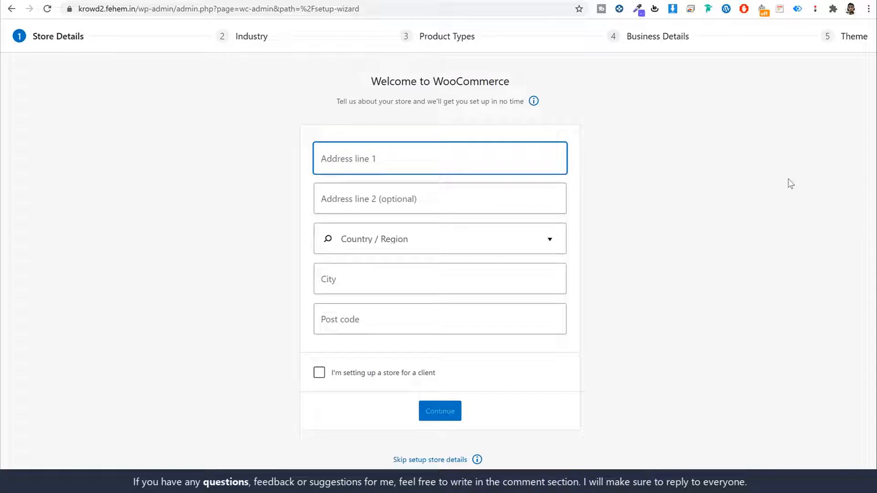
pyautogui.write('123')
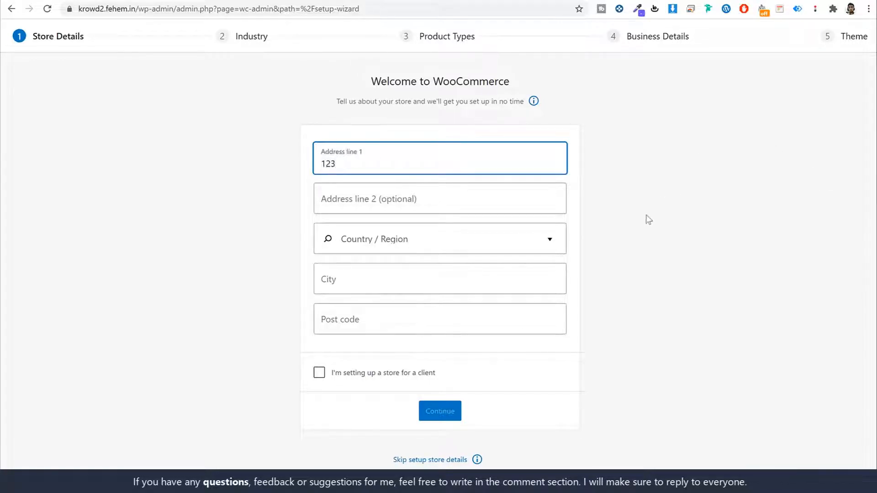
pyautogui.click(430, 237)
pyautogui.write('maha')
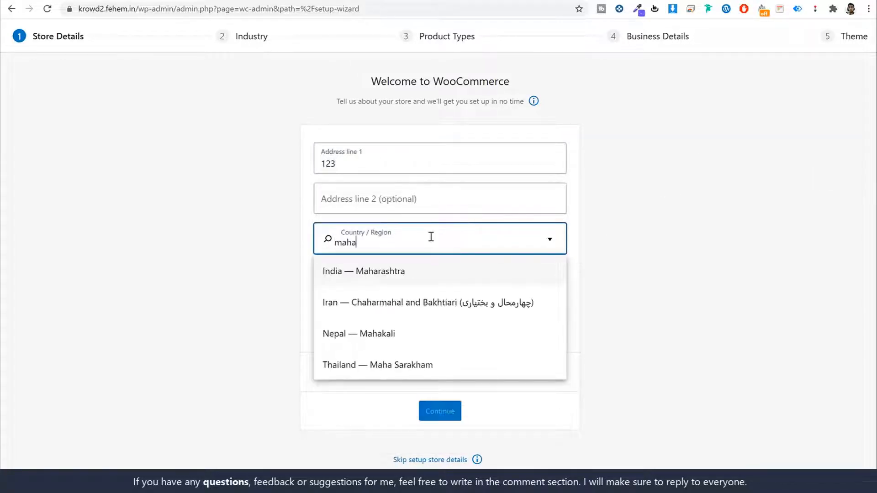
pyautogui.click(420, 274)
# - Enter city Mumbai and post code 400001, submit, and decline usage tracking
pyautogui.write('Mumbai')
pyautogui.press('Tab')
pyautogui.write('40')
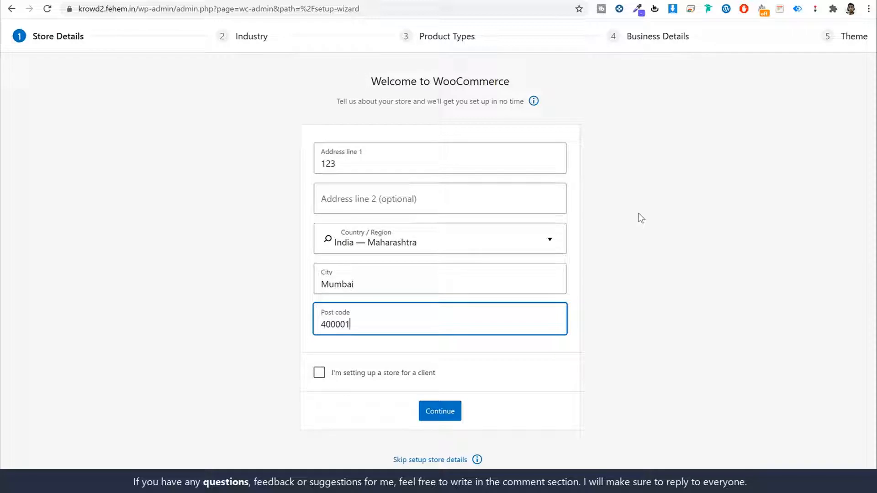
pyautogui.click(646, 201)
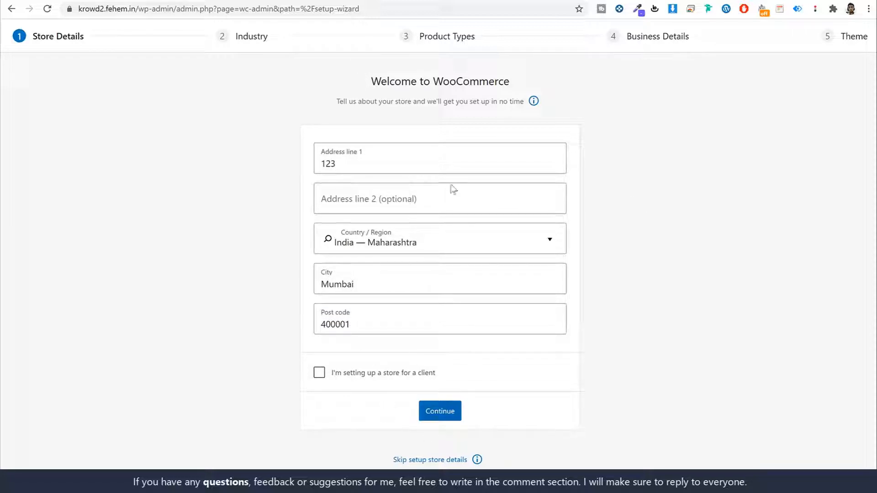
pyautogui.click(438, 412)
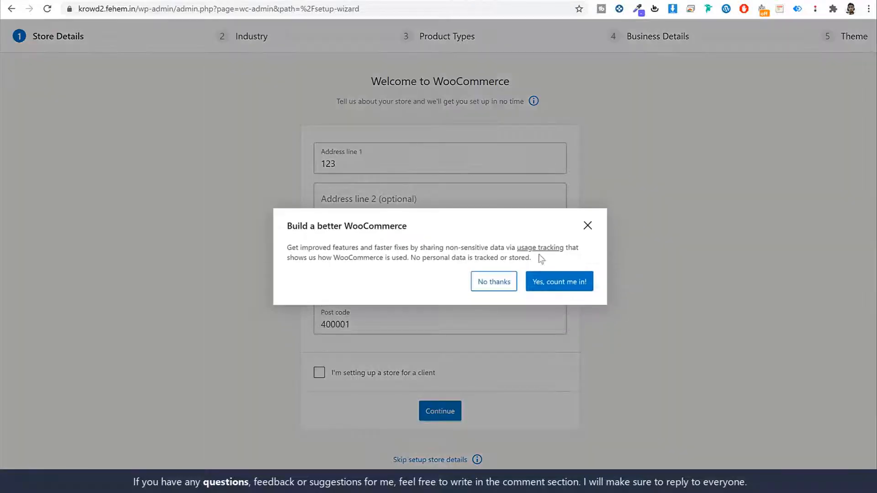
pyautogui.click(495, 283)
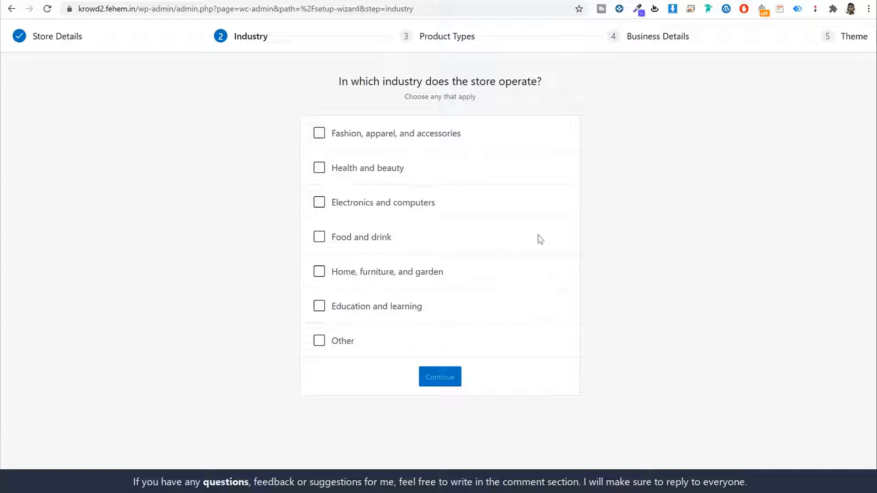
# - Set the store industry to Other and the product type to physical products
pyautogui.click(319, 341)
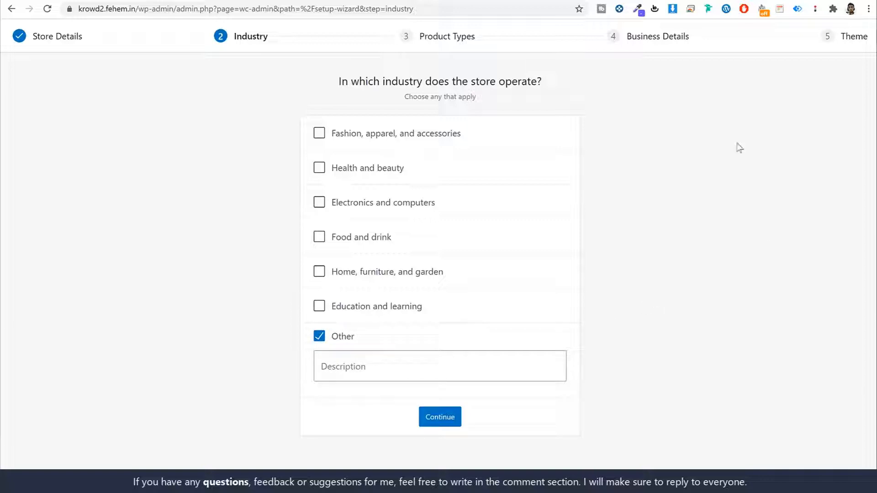
pyautogui.click(435, 424)
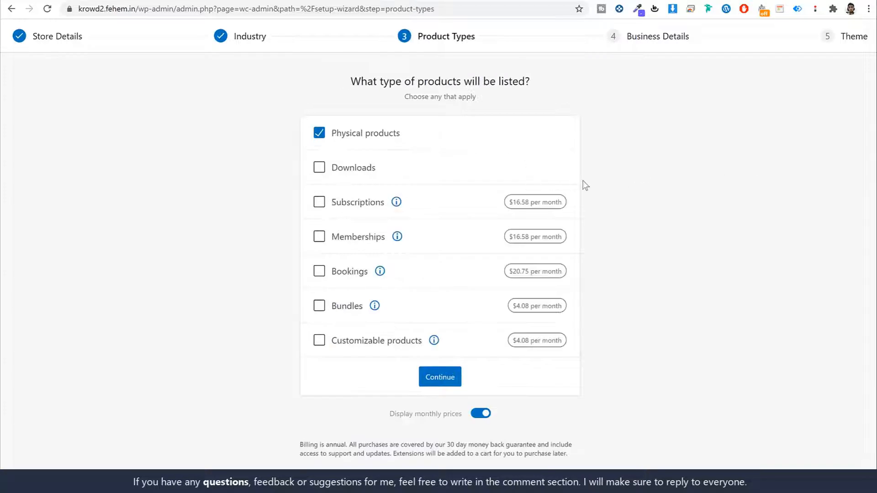
pyautogui.click(354, 168)
pyautogui.click(667, 147)
pyautogui.click(433, 377)
# - Choose 101 - 1,000 planned products and answer No to selling elsewhere
pyautogui.click(466, 162)
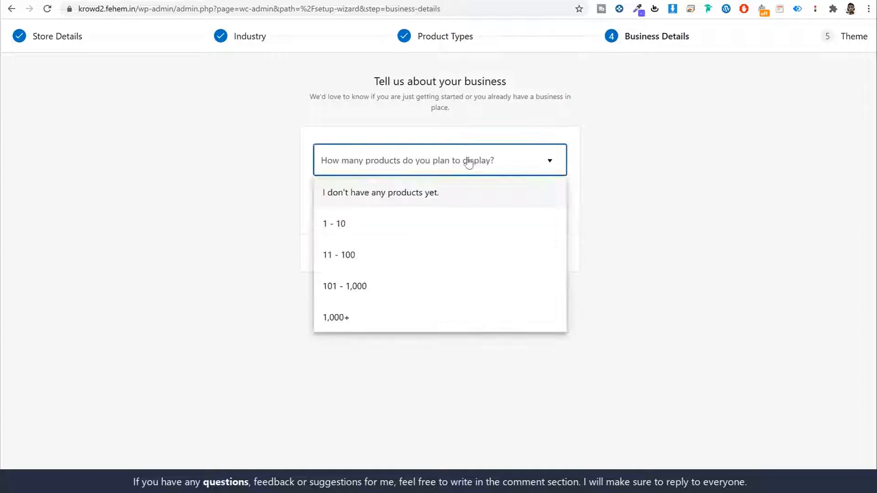
pyautogui.click(418, 286)
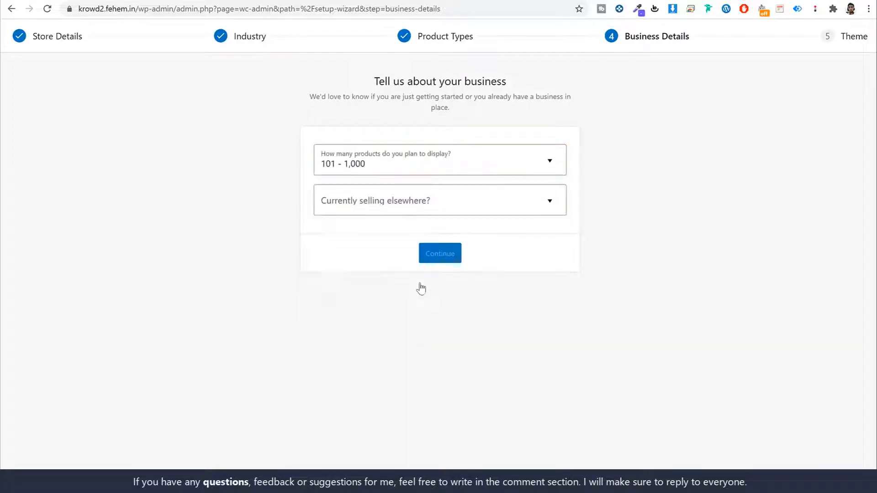
pyautogui.click(413, 216)
pyautogui.click(395, 234)
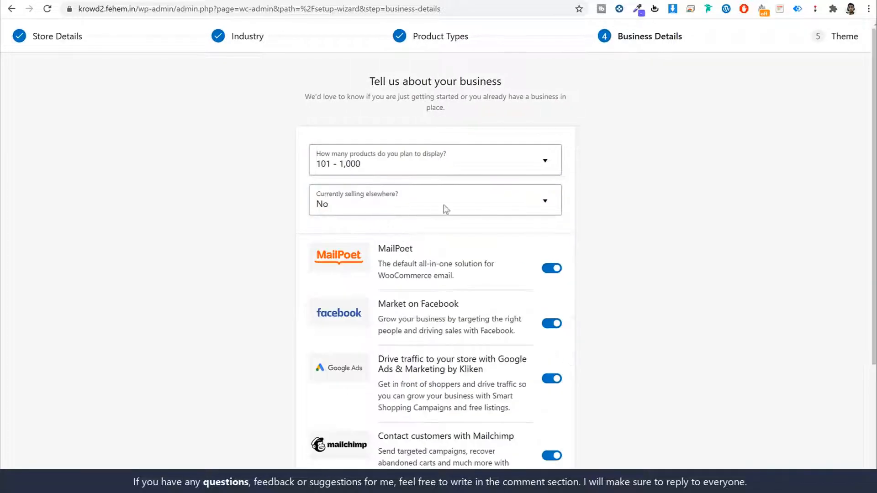
# - Turn off the MailPoet, Facebook, Google Ads and Mailchimp add-ons
pyautogui.scroll(-4, 526, 210)
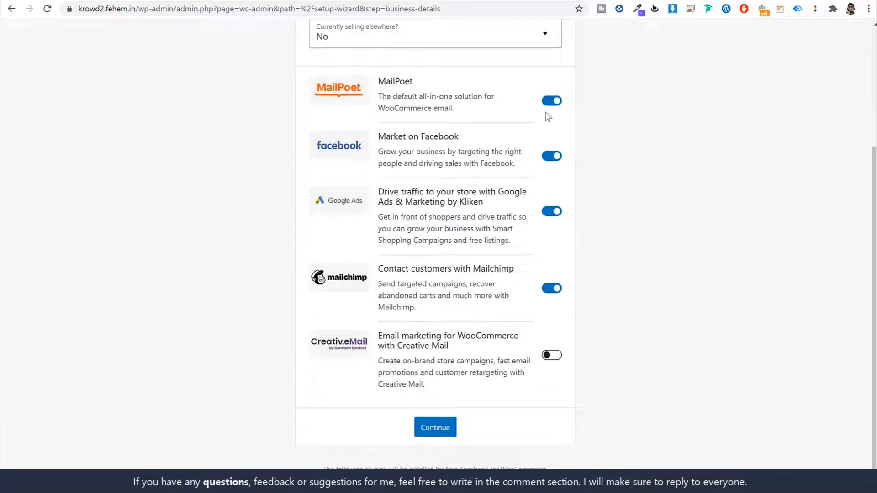
pyautogui.click(551, 101)
pyautogui.click(551, 156)
pyautogui.click(551, 211)
pyautogui.click(552, 295)
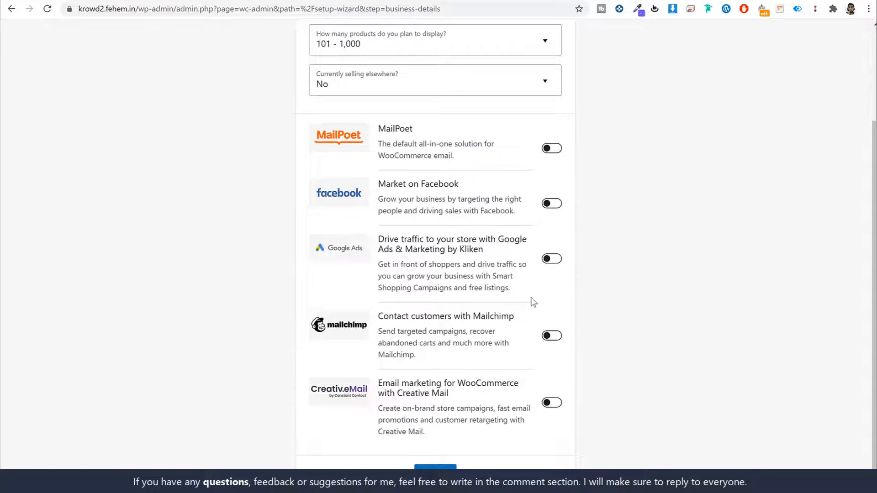
pyautogui.scroll(3, 472, 275)
pyautogui.scroll(-3, 381, 250)
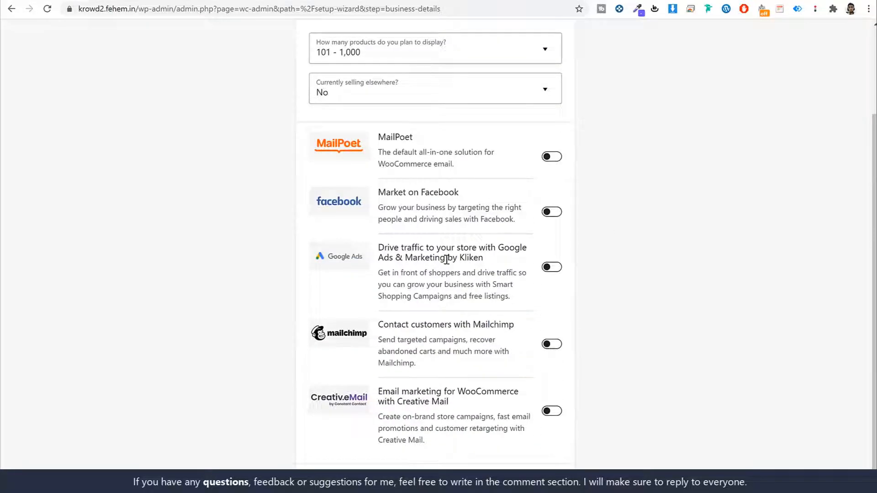
pyautogui.scroll(-1, 438, 463)
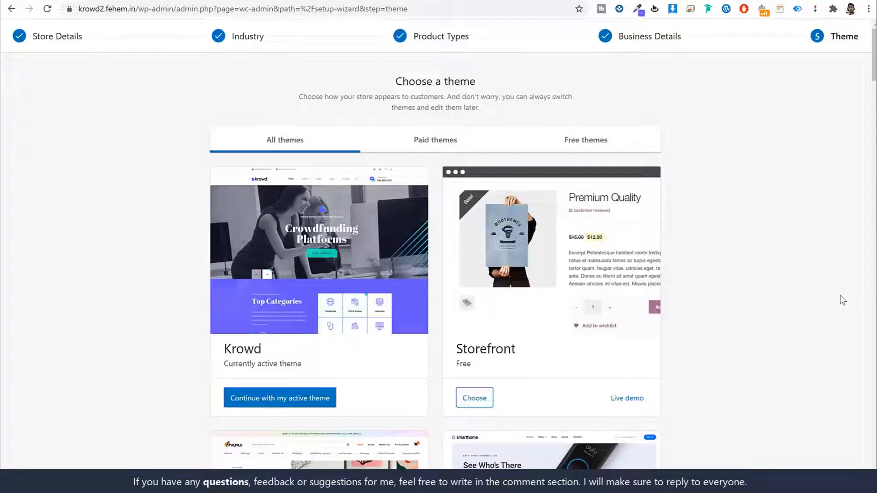
# - Keep the active Krowd theme and decline installing Jetpack and Shipping & Tax
pyautogui.scroll(-1, 839, 297)
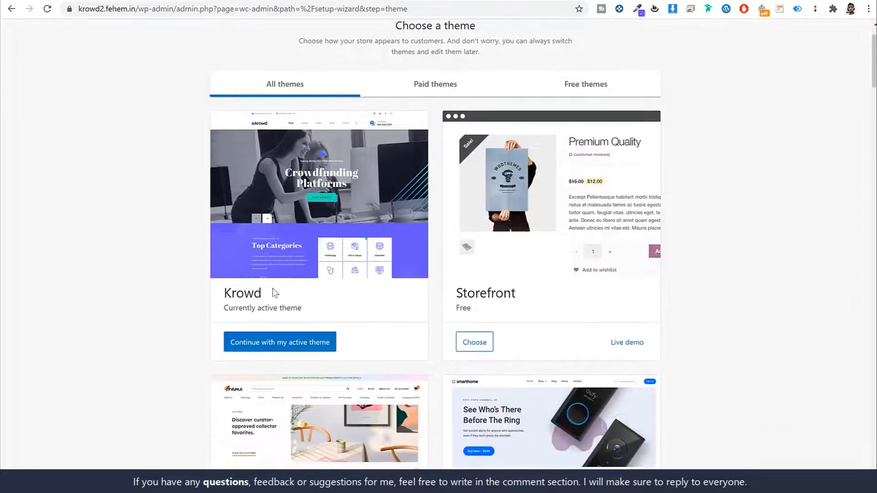
pyautogui.moveTo(275, 293); pyautogui.dragTo(214, 294)
pyautogui.scroll(1, 325, 322)
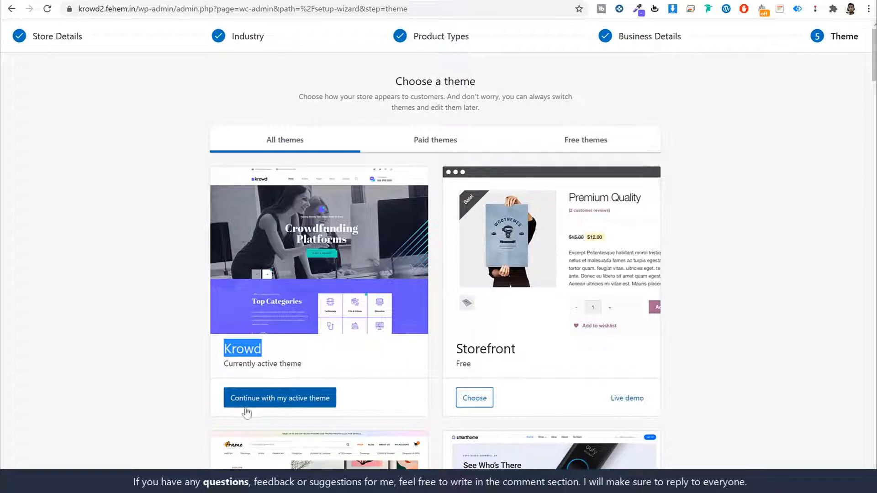
pyautogui.click(306, 395)
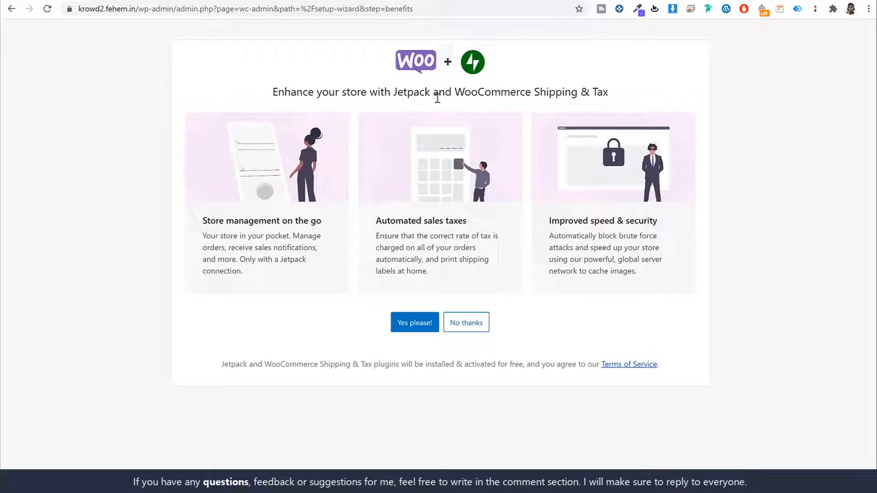
pyautogui.moveTo(398, 90); pyautogui.dragTo(429, 90)
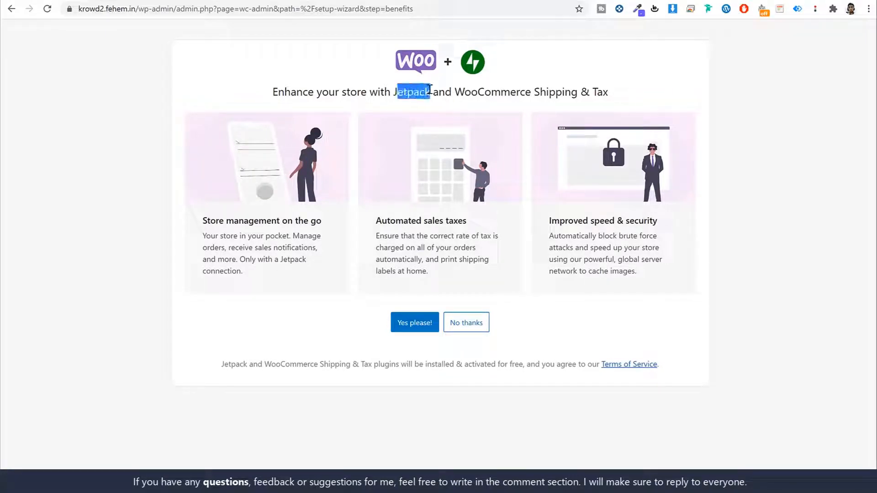
pyautogui.click(474, 325)
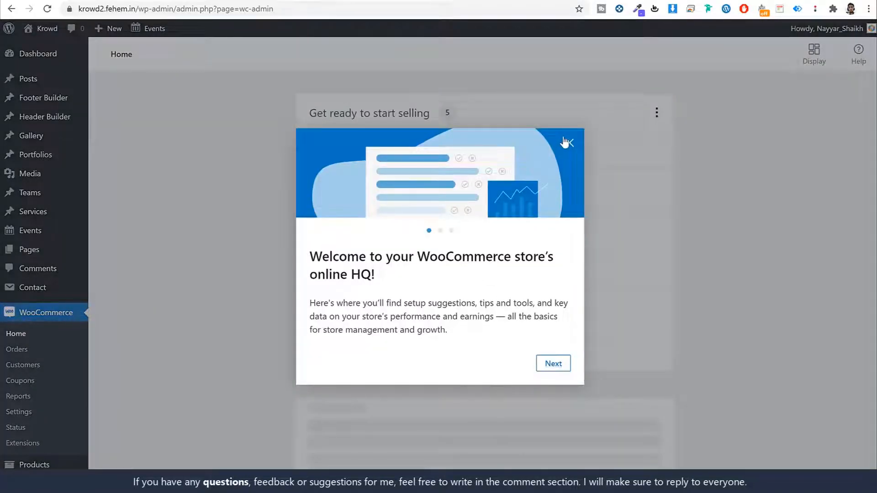
# - Dismiss the WooCommerce Home welcome message and recheck the store details setup task
pyautogui.click(568, 143)
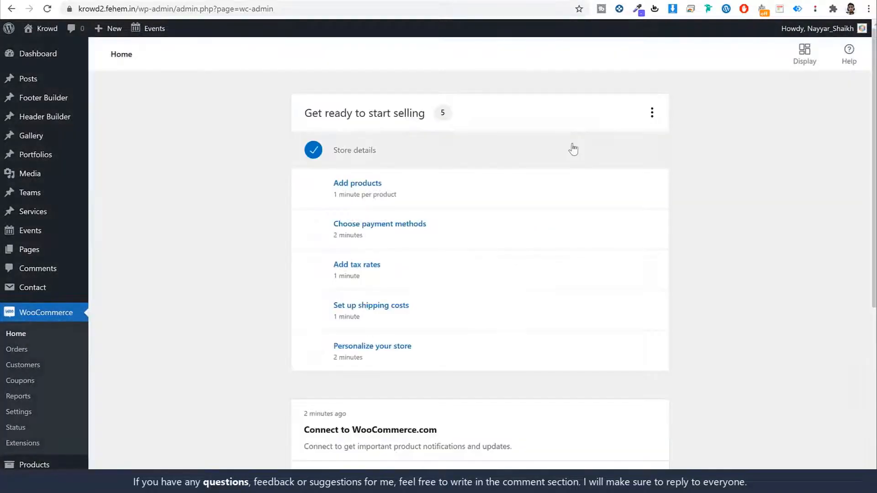
pyautogui.scroll(-1, 137, 311)
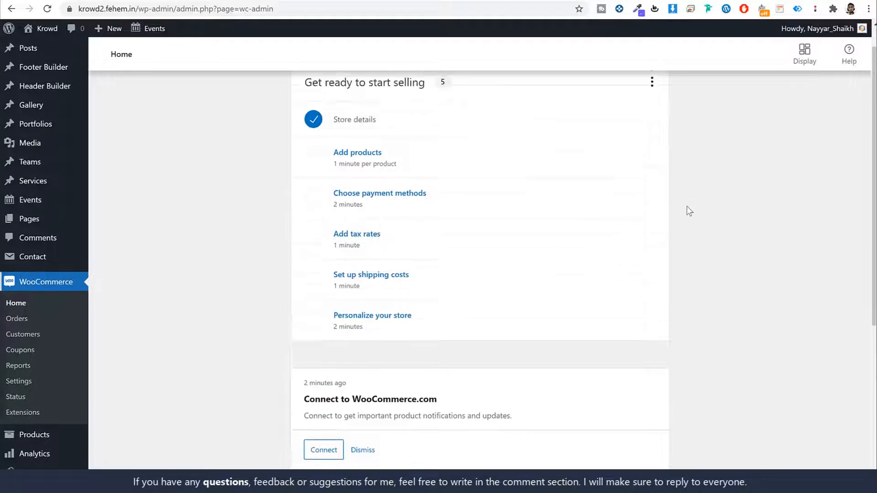
pyautogui.scroll(-5, 687, 206)
pyautogui.scroll(6, 630, 294)
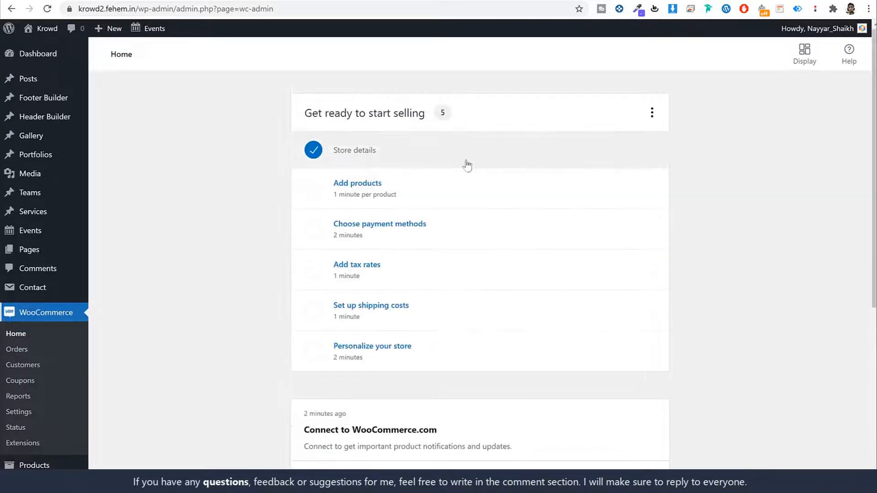
pyautogui.click(350, 158)
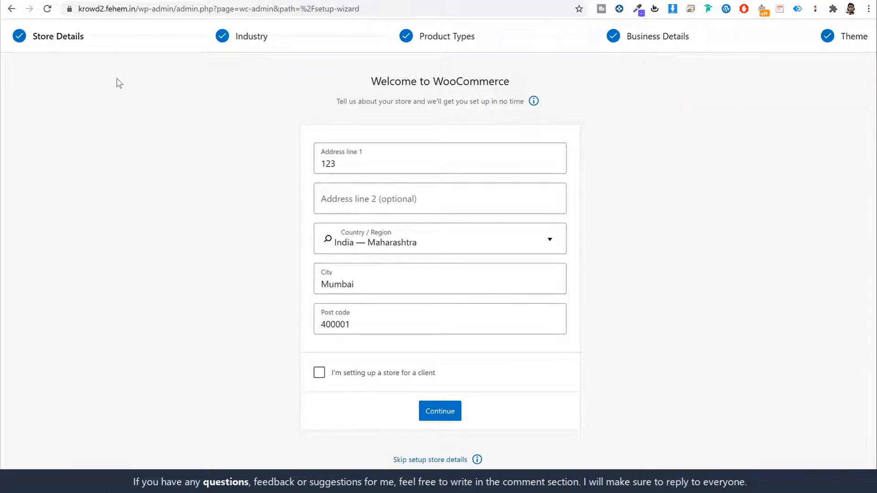
pyautogui.hotkey('alt', 'Left')
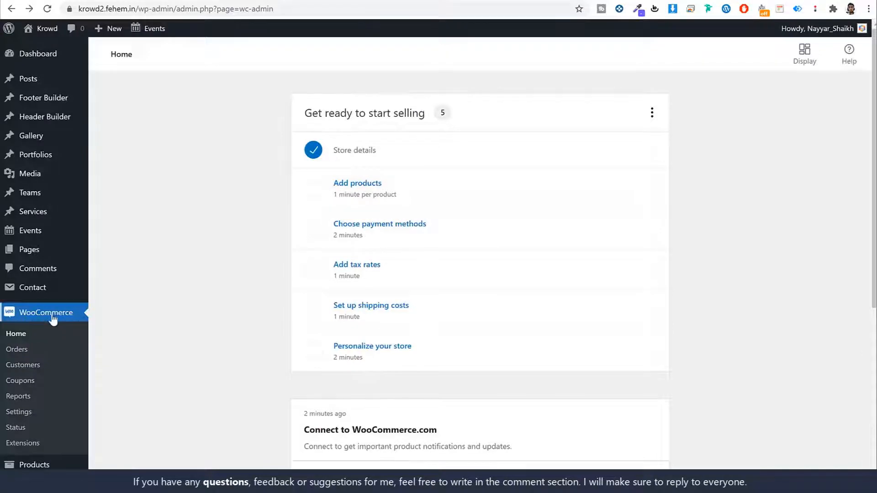
# - Review the setup cards on WooCommerce Home and open the site's Pages list
pyautogui.scroll(-4, 686, 267)
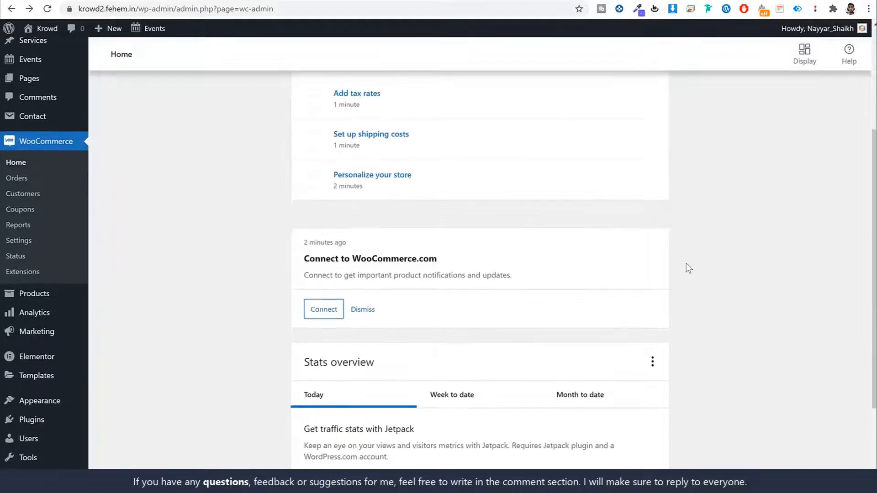
pyautogui.scroll(-4, 686, 269)
pyautogui.scroll(8, 686, 267)
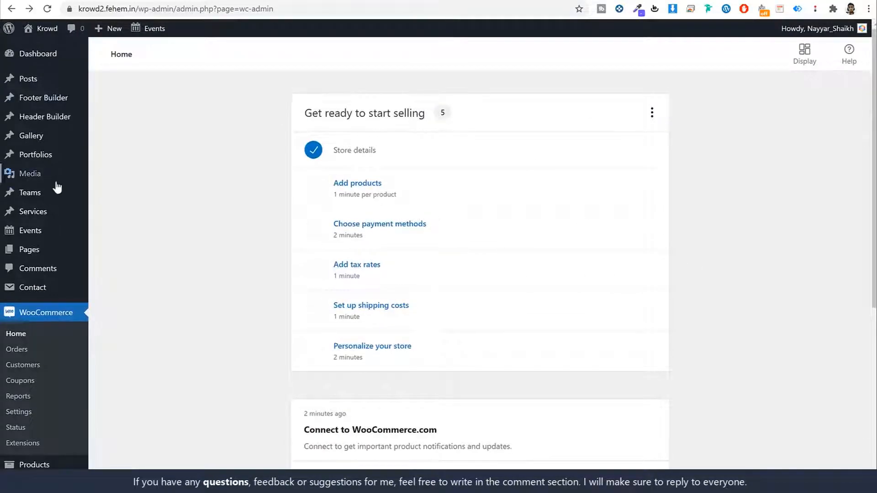
pyautogui.click(559, 138)
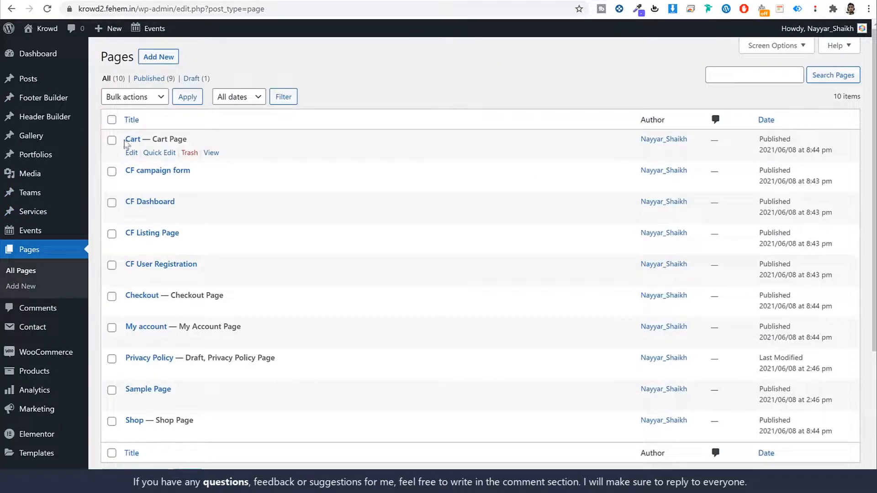
# - Open the CF Dashboard page's View link in a new browser tab
pyautogui.moveTo(202, 142); pyautogui.dragTo(95, 293)
pyautogui.click(228, 425)
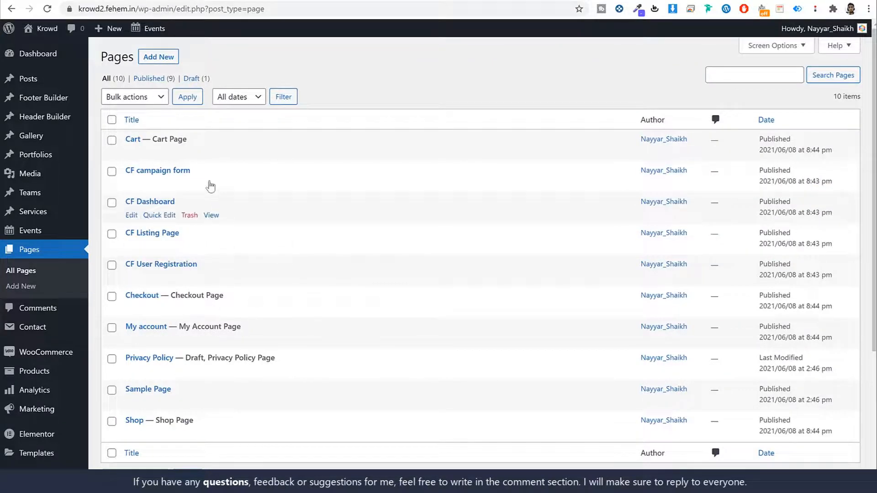
pyautogui.moveTo(211, 174); pyautogui.dragTo(120, 167)
pyautogui.click(251, 214)
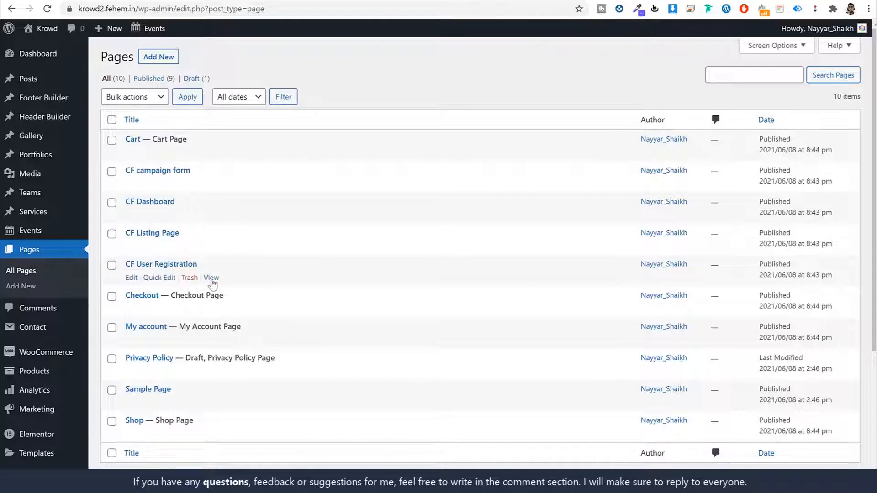
pyautogui.rightClick(211, 215)
pyautogui.click(242, 221)
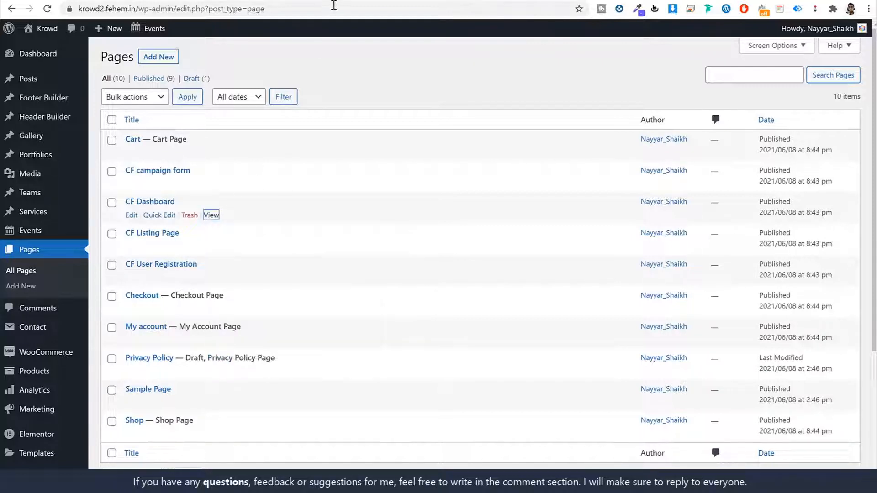
pyautogui.hotkey('ctrl', 'Tab')
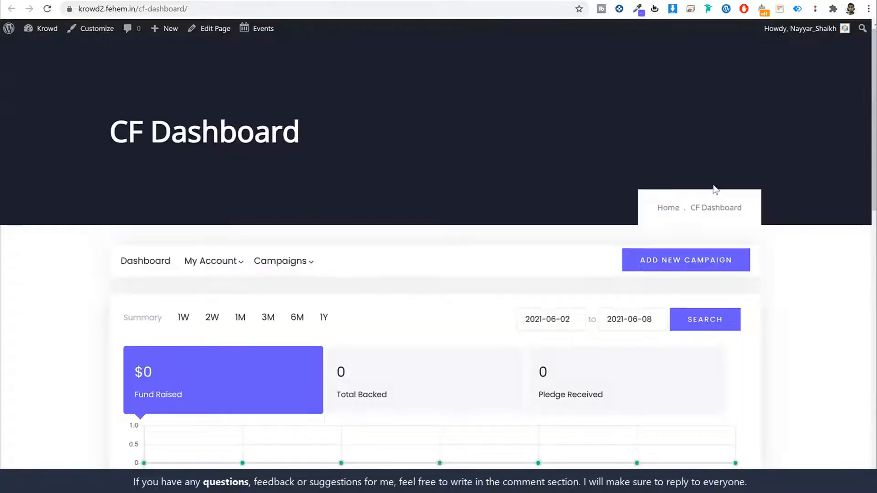
# - Check CF Dashboard's My Campaigns and My Account sections, then return to the Pages tab
pyautogui.scroll(-6, 714, 192)
pyautogui.scroll(-8, 714, 197)
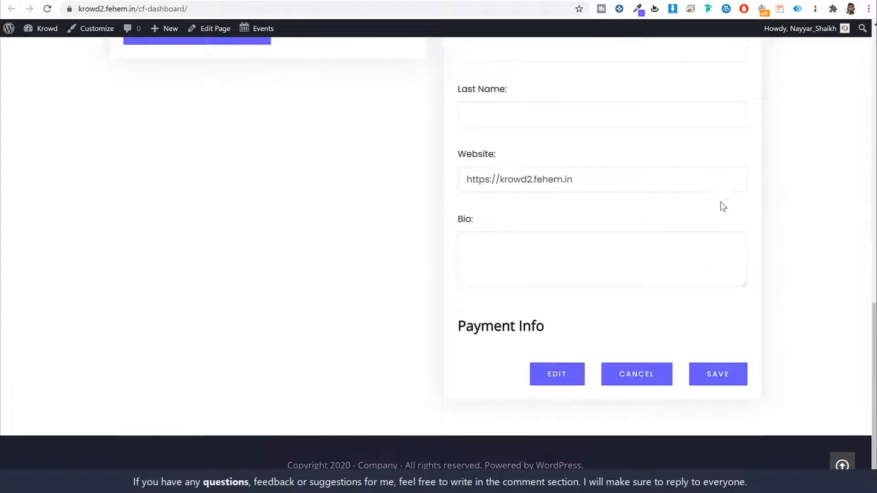
pyautogui.scroll(14, 726, 215)
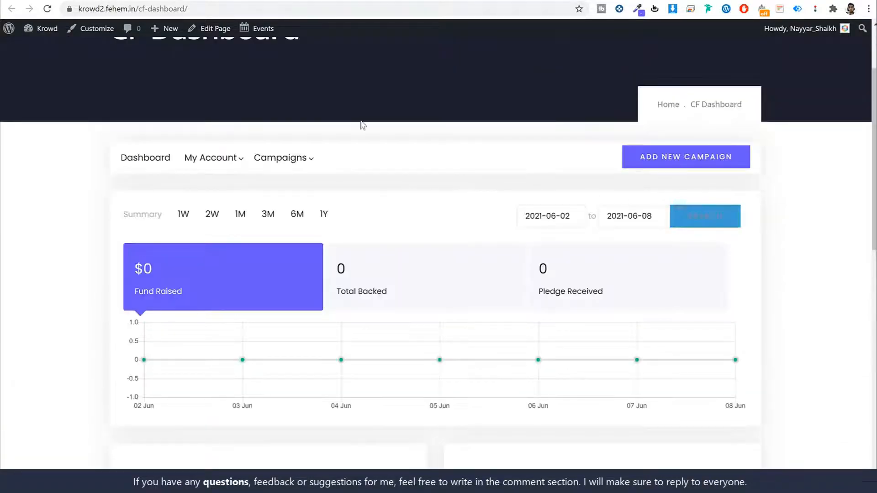
pyautogui.moveTo(284, 158)
pyautogui.click(304, 188)
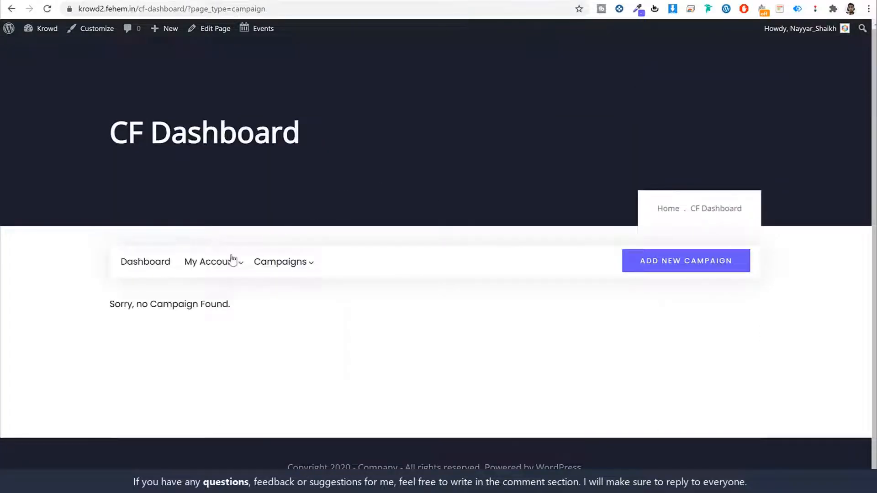
pyautogui.click(222, 264)
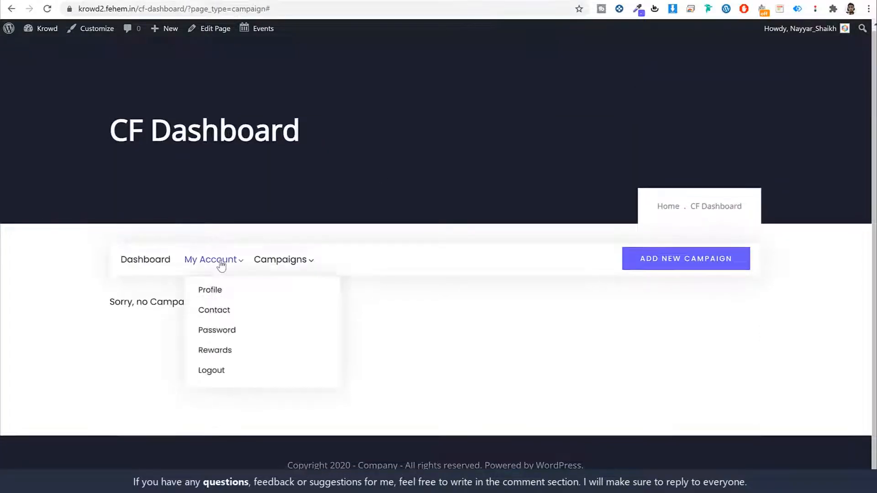
pyautogui.click(201, 0)
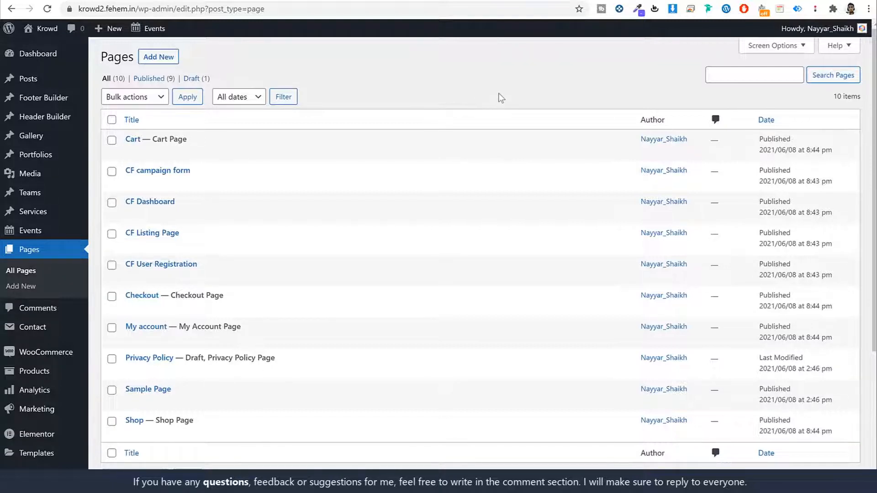
# - In WooCommerce General settings, enable tax rates and calculations
pyautogui.scroll(-4, 510, 151)
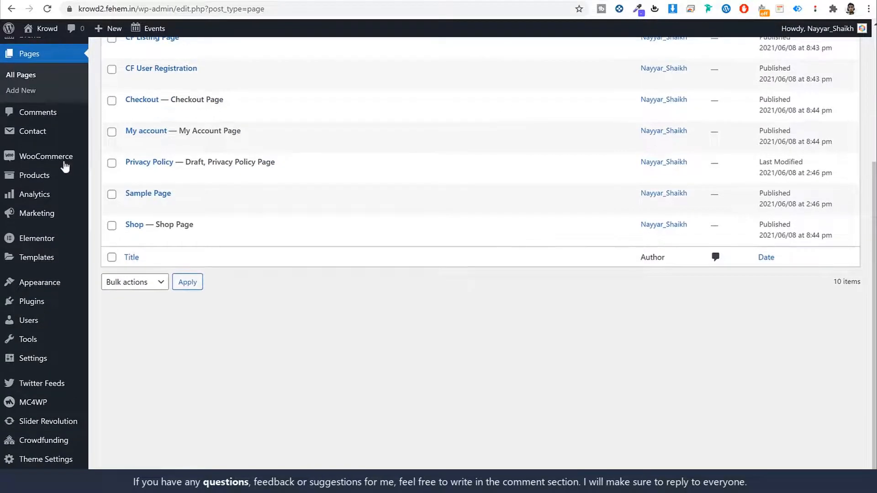
pyautogui.moveTo(48, 162)
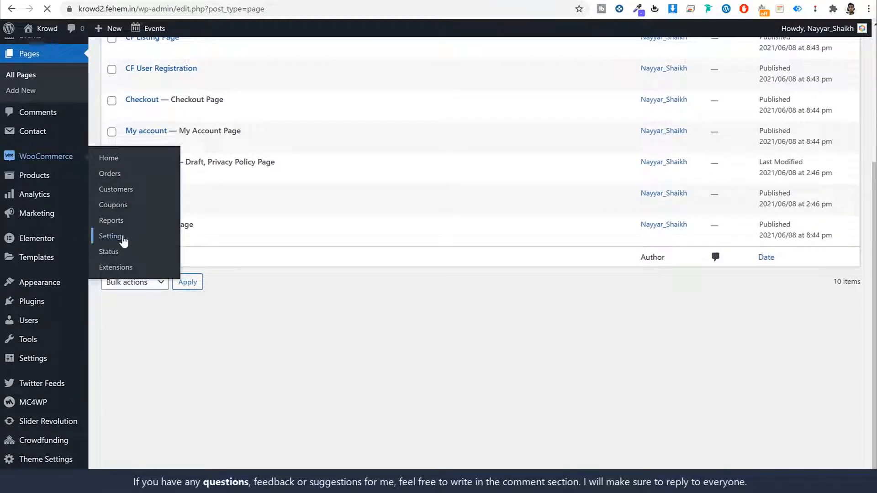
pyautogui.click(124, 242)
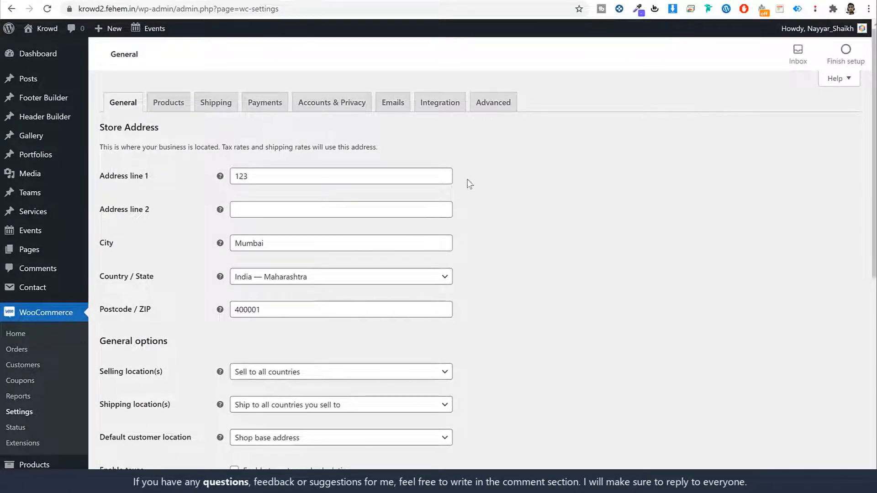
pyautogui.scroll(-2, 252, 242)
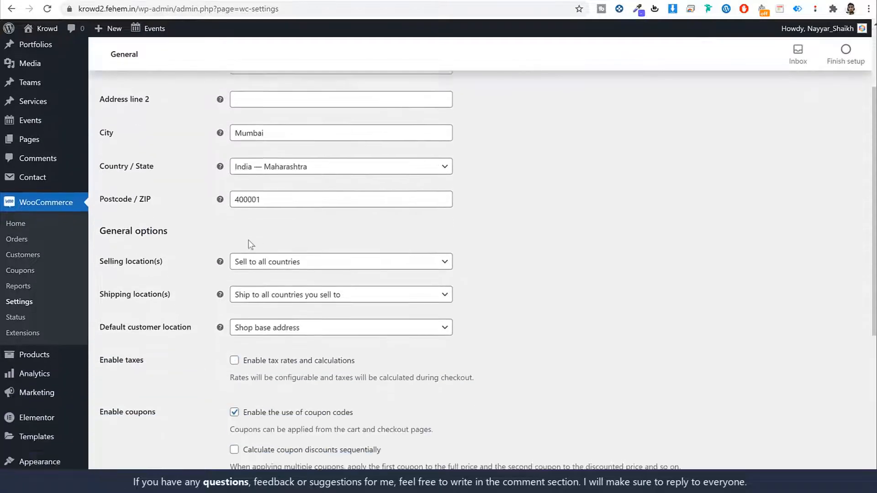
pyautogui.scroll(1, 281, 226)
pyautogui.scroll(-3, 592, 249)
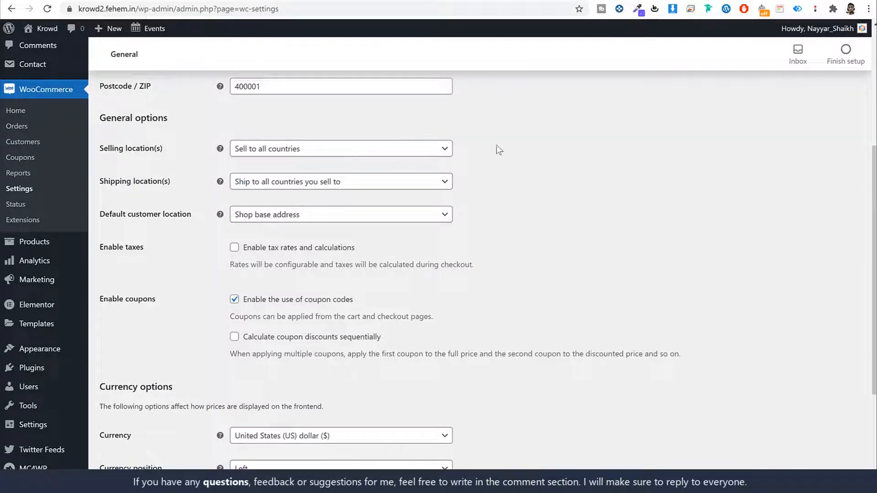
pyautogui.scroll(-2, 434, 208)
pyautogui.click(270, 195)
pyautogui.moveTo(377, 192); pyautogui.dragTo(267, 195)
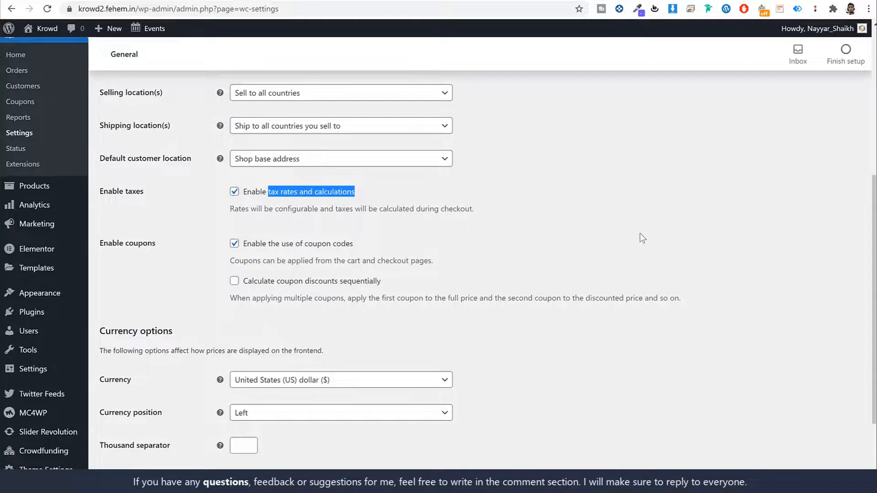
pyautogui.click(563, 247)
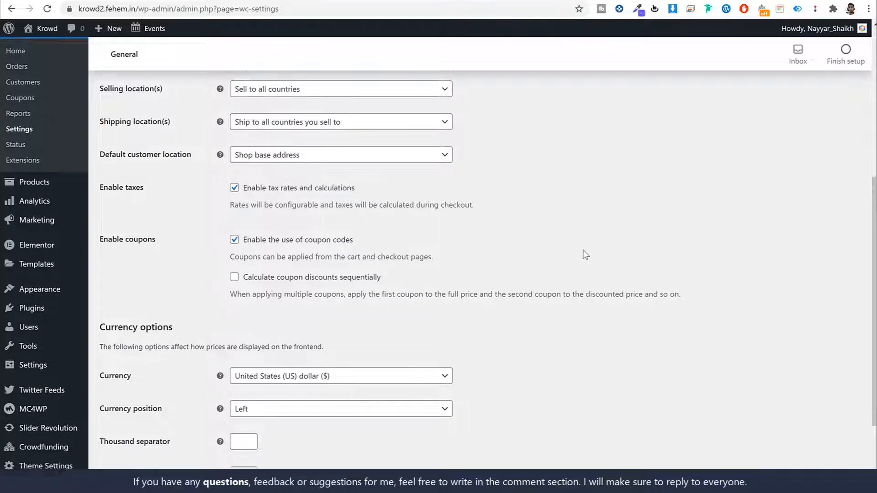
# - Keep US dollar currency with comma thousand and period decimal separators, and save
pyautogui.scroll(-2, 582, 251)
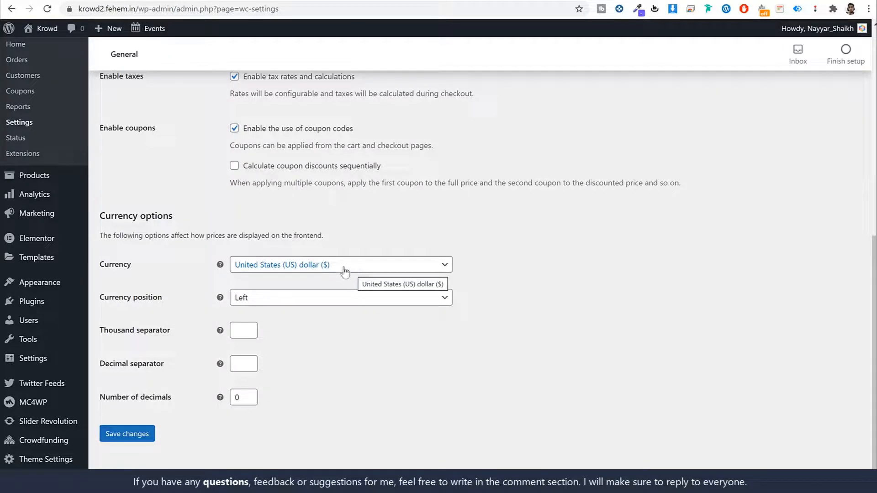
pyautogui.click(289, 267)
pyautogui.scroll(-5, 308, 321)
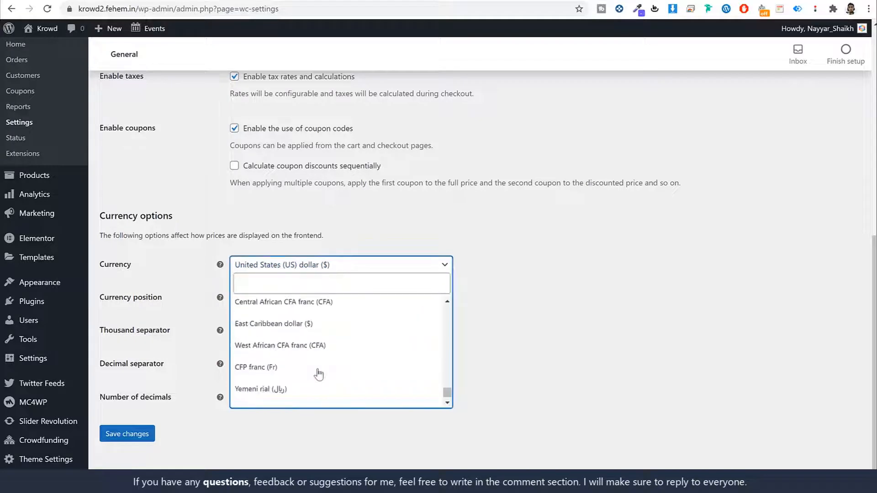
pyautogui.scroll(10, 315, 371)
pyautogui.click(567, 322)
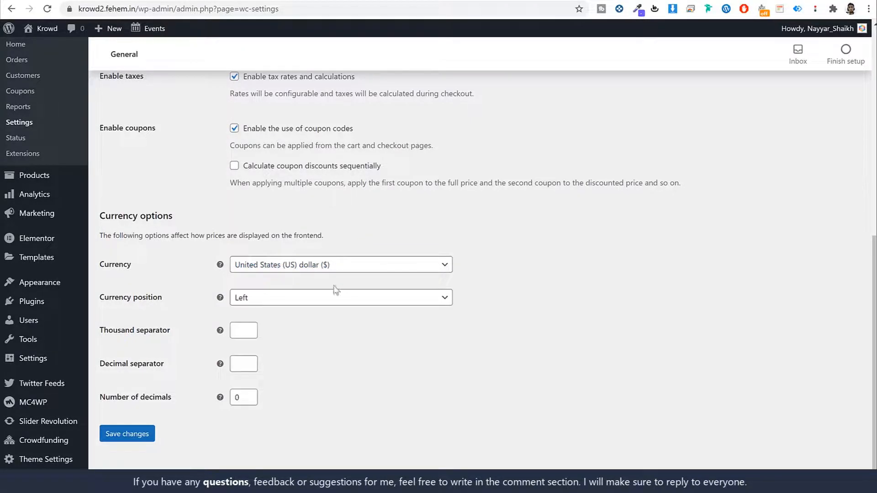
pyautogui.click(245, 331)
pyautogui.press('Tab')
pyautogui.moveTo(171, 332); pyautogui.dragTo(109, 332)
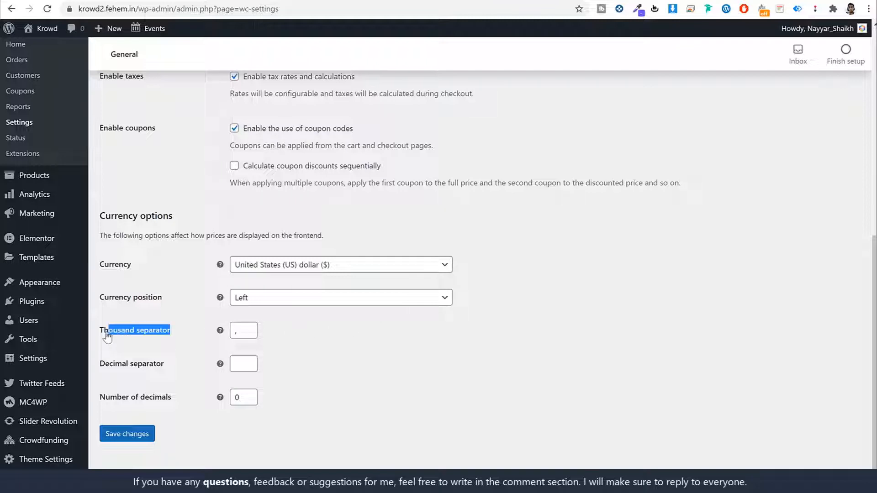
pyautogui.click(243, 367)
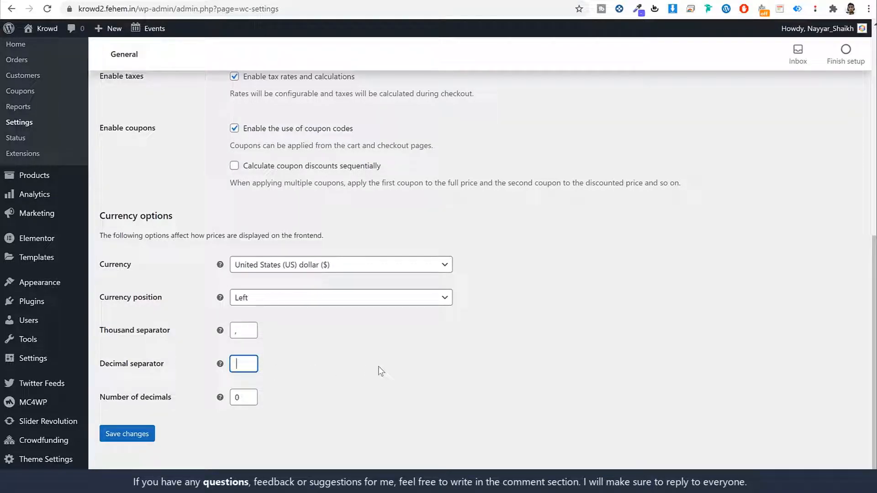
pyautogui.click(135, 434)
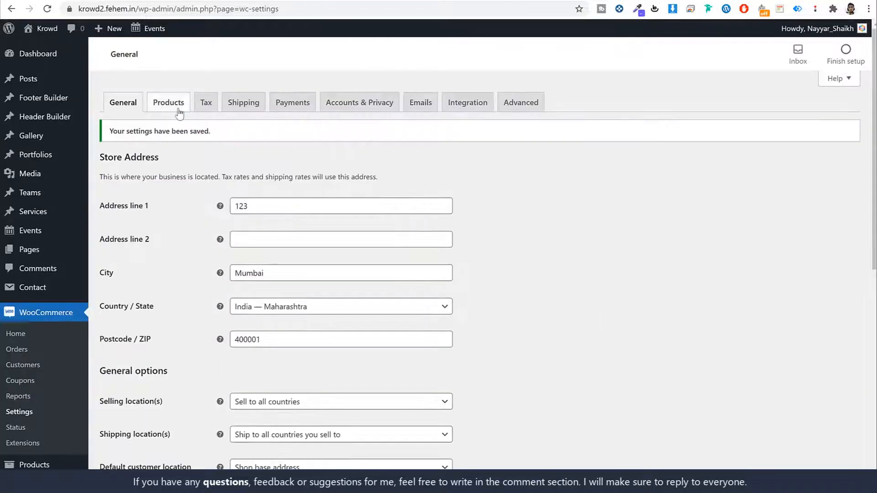
# - Switch the product weight unit from kg to g and save the Products settings
pyautogui.click(179, 112)
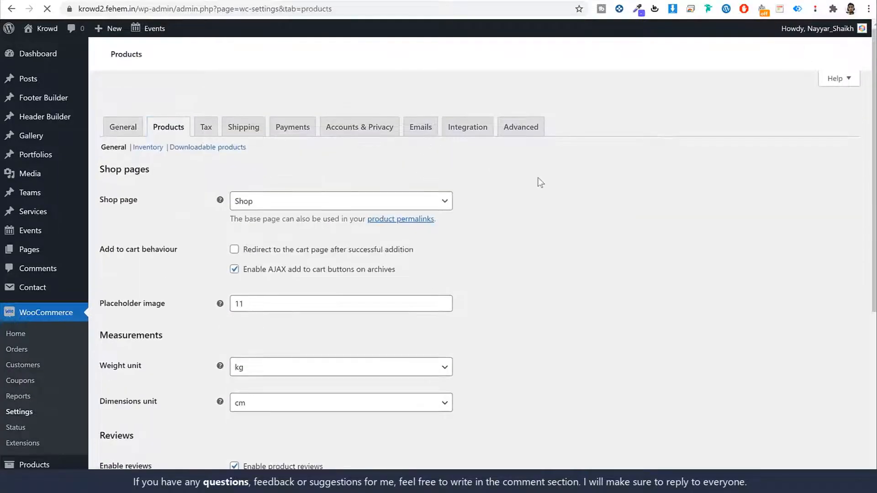
pyautogui.scroll(-4, 626, 219)
pyautogui.click(284, 179)
pyautogui.click(274, 211)
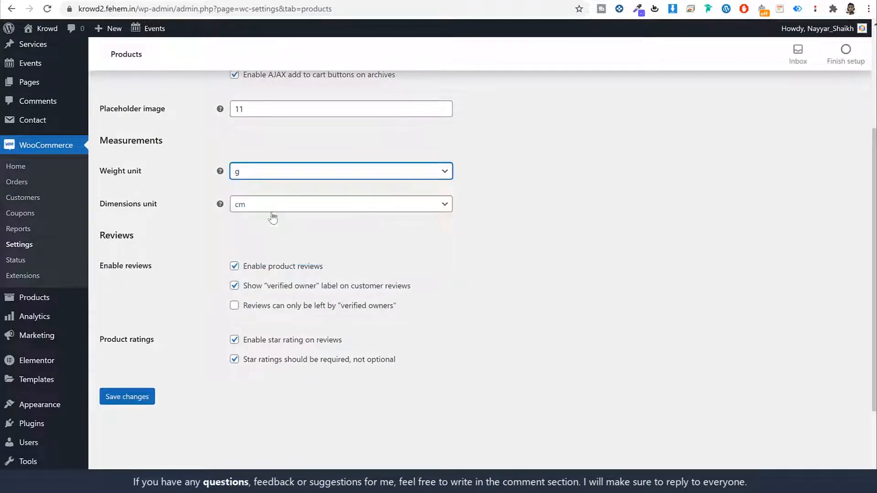
pyautogui.click(127, 396)
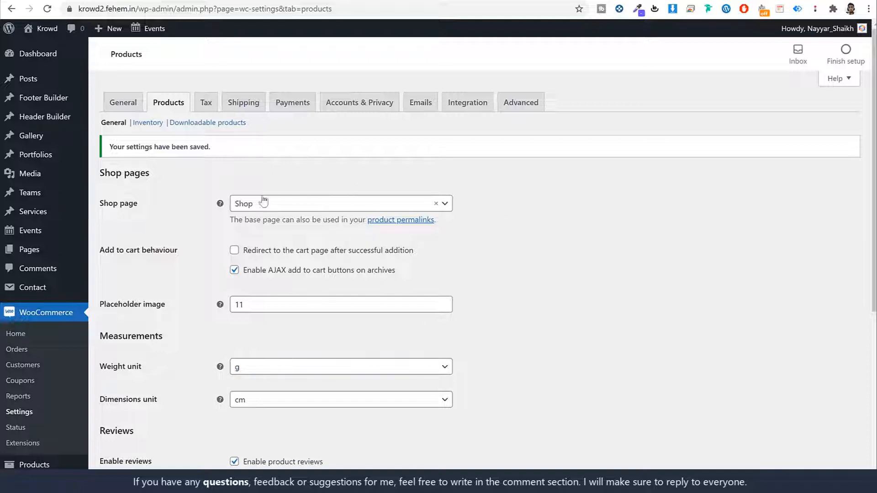
# - Add the new tax class on a line after Zero rate in Additional tax classes and save
pyautogui.click(206, 103)
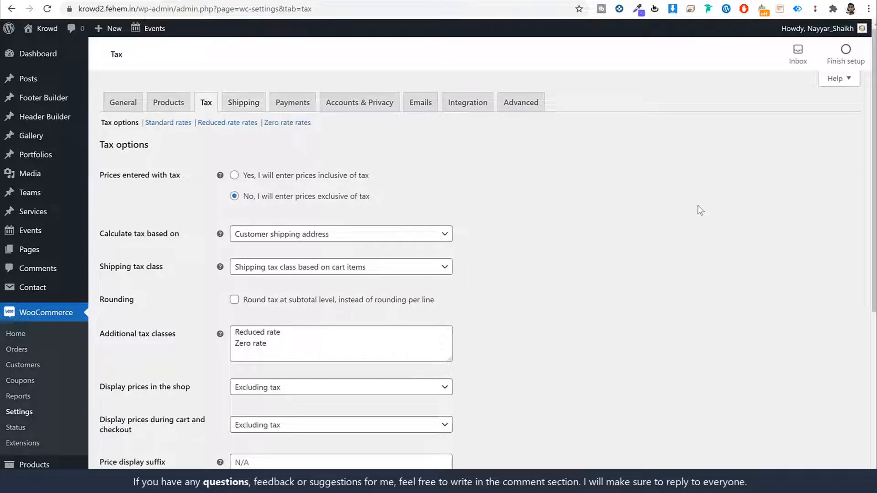
pyautogui.scroll(-5, 674, 207)
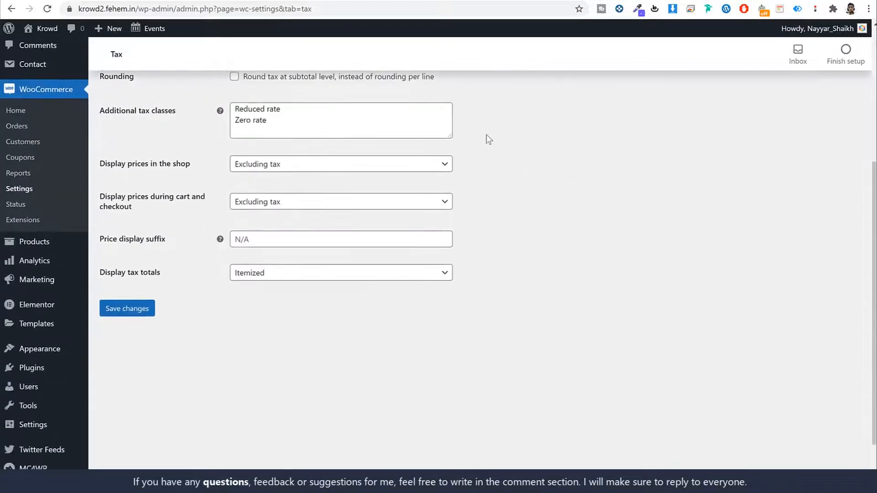
pyautogui.moveTo(450, 133); pyautogui.dragTo(466, 176)
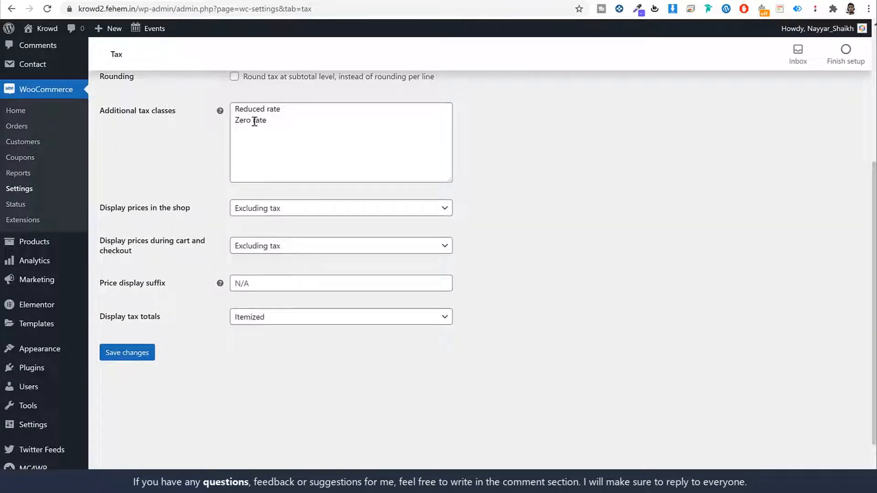
pyautogui.click(306, 123)
pyautogui.press('Return')
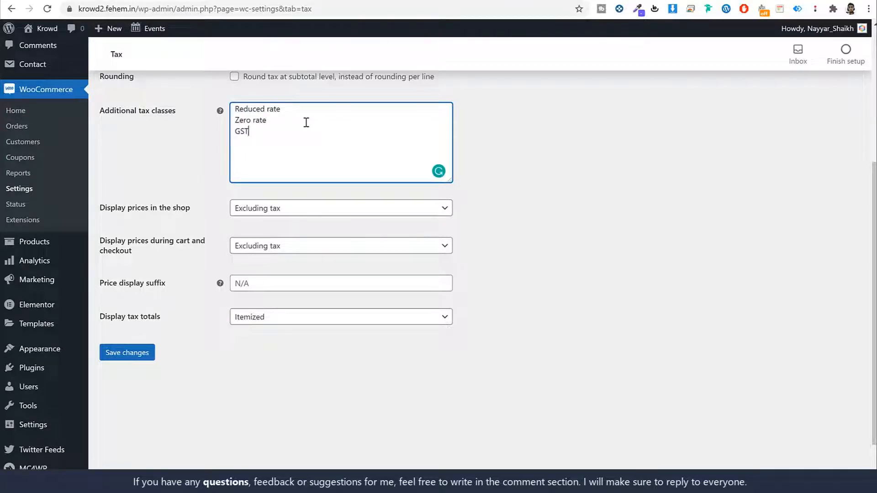
pyautogui.press('BackSpace')
pyautogui.write('VAT')
pyautogui.click(143, 353)
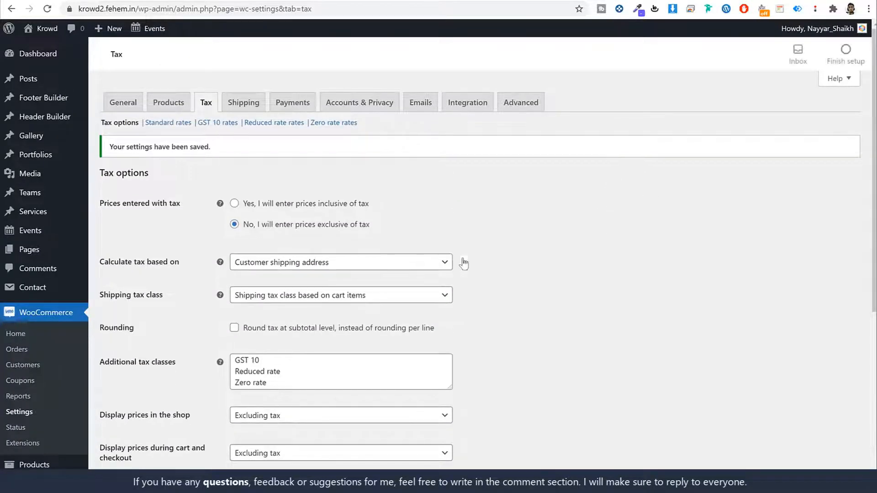
# - Open the GST 10 rates section of the tax settings
pyautogui.scroll(-3, 357, 290)
pyautogui.scroll(3, 358, 291)
pyautogui.moveTo(197, 122); pyautogui.dragTo(237, 126)
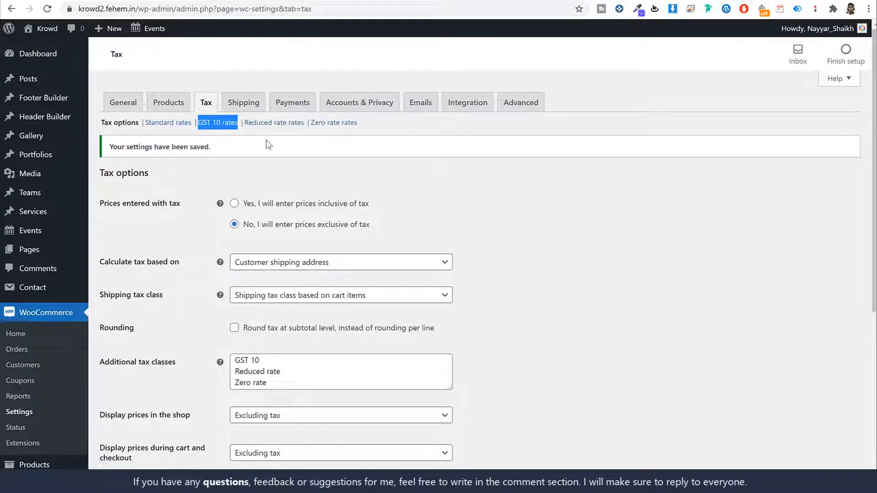
pyautogui.click(266, 141)
pyautogui.click(212, 124)
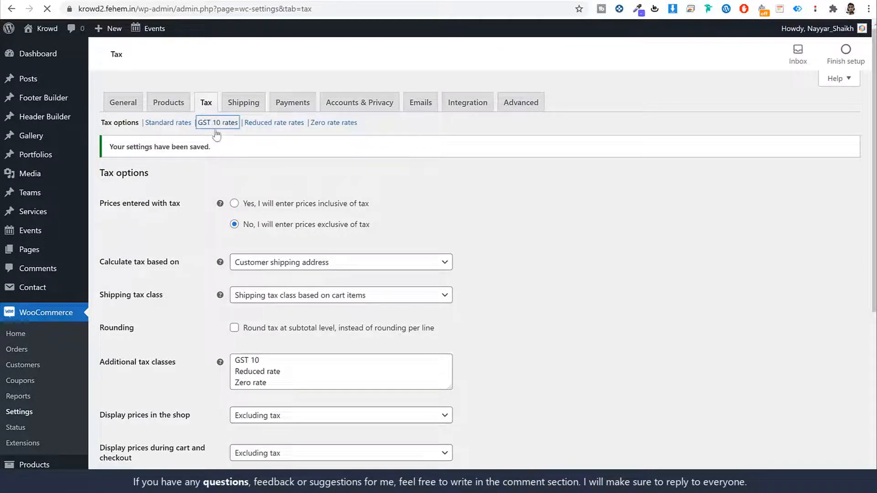
# - Save a 10% tax rate named GST 10 for country IN, not applied to shipping
pyautogui.click(131, 221)
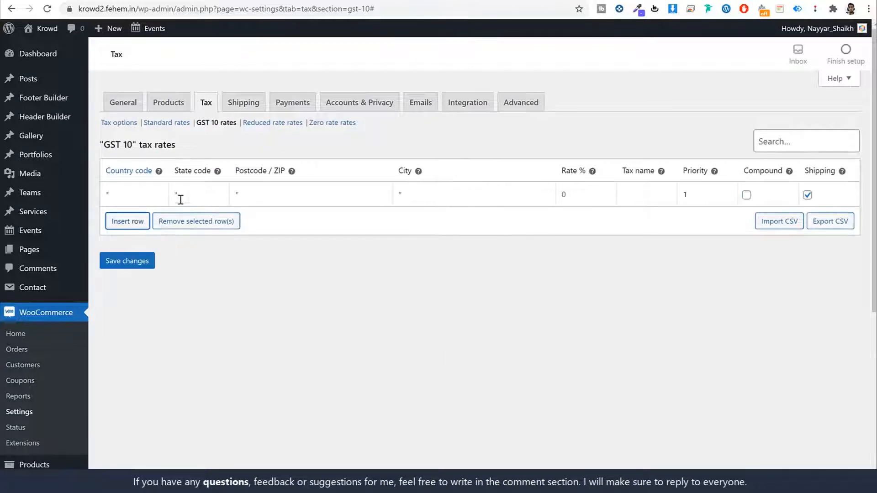
pyautogui.click(155, 197)
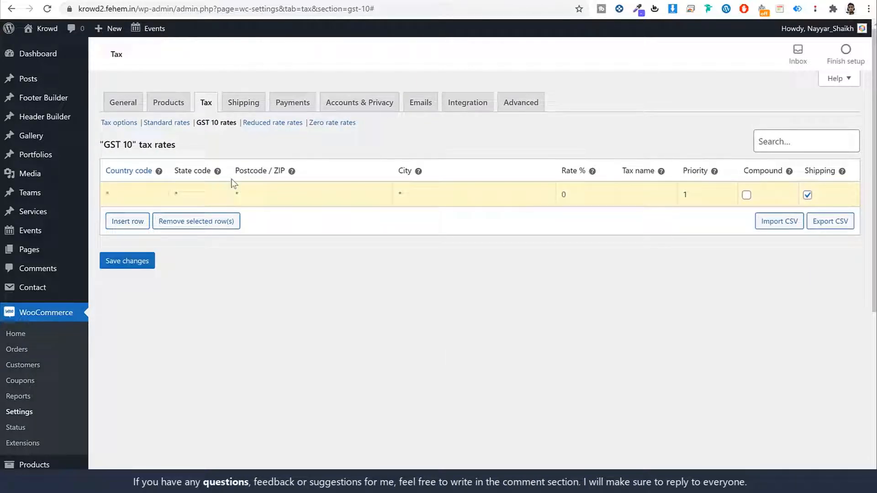
pyautogui.write('IN')
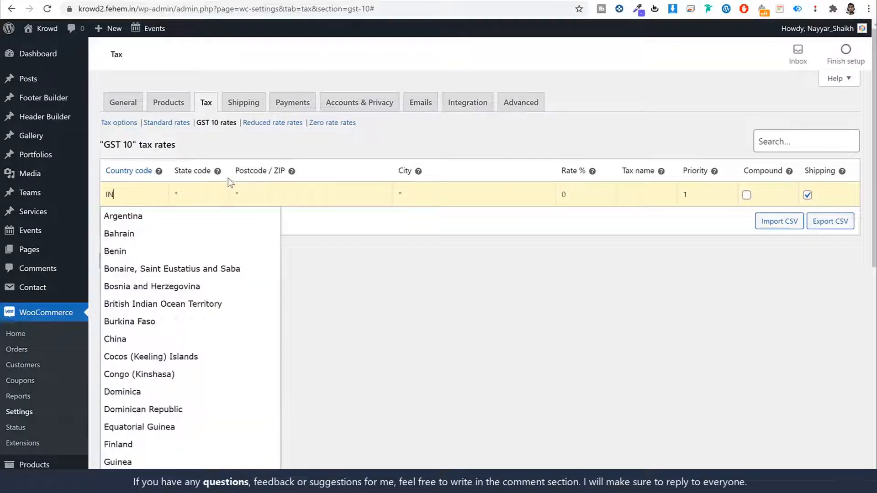
pyautogui.click(218, 196)
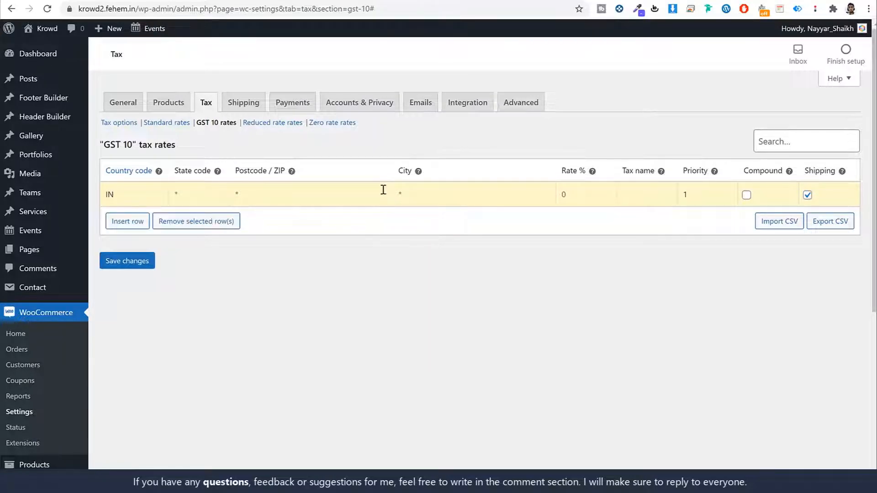
pyautogui.click(572, 189)
pyautogui.click(636, 195)
pyautogui.click(804, 197)
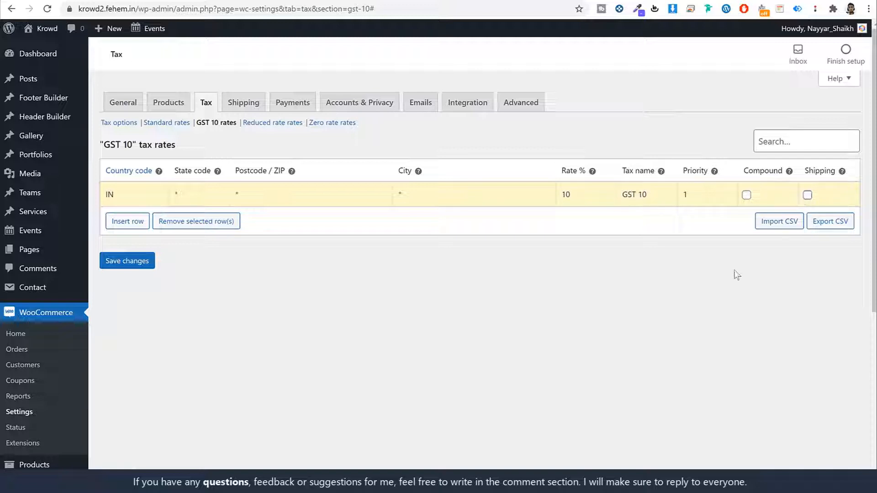
pyautogui.click(140, 266)
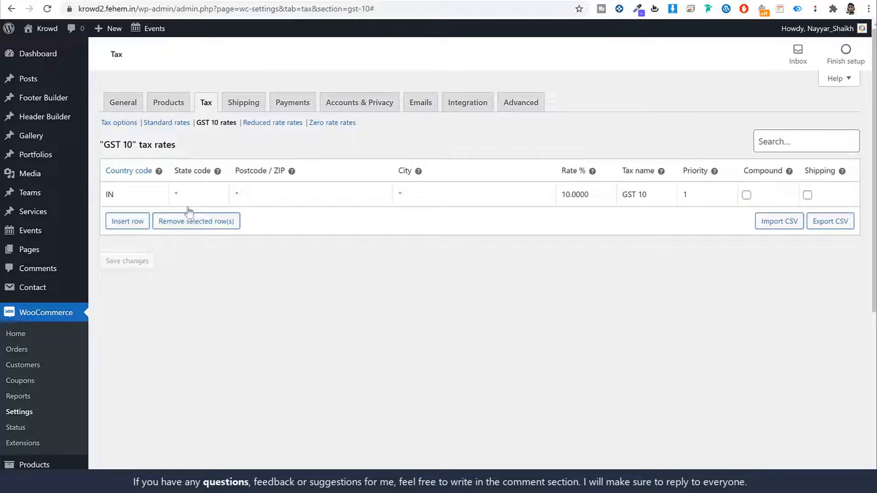
pyautogui.click(242, 106)
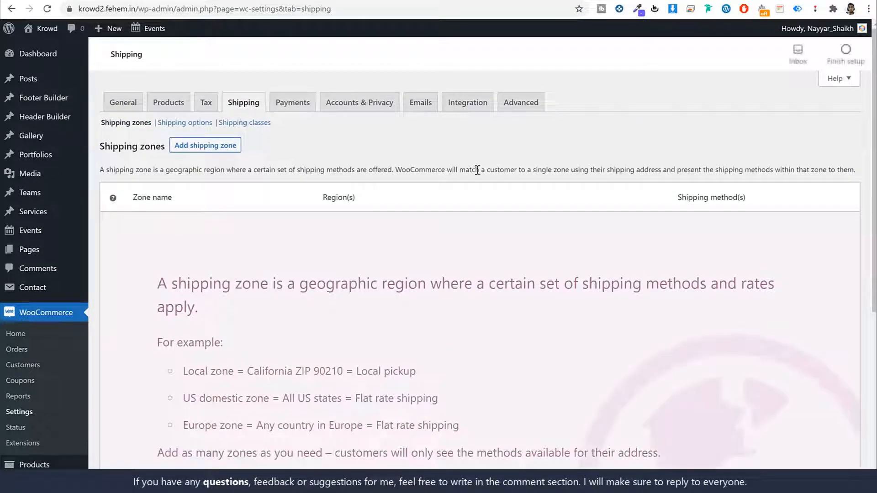
# - Turn on PayPal Standard in the Payments settings and save the change
pyautogui.click(283, 104)
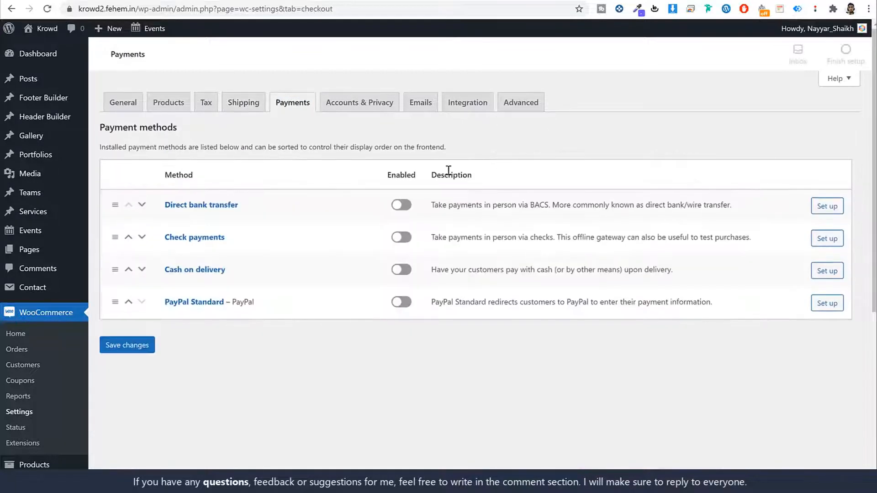
pyautogui.click(403, 303)
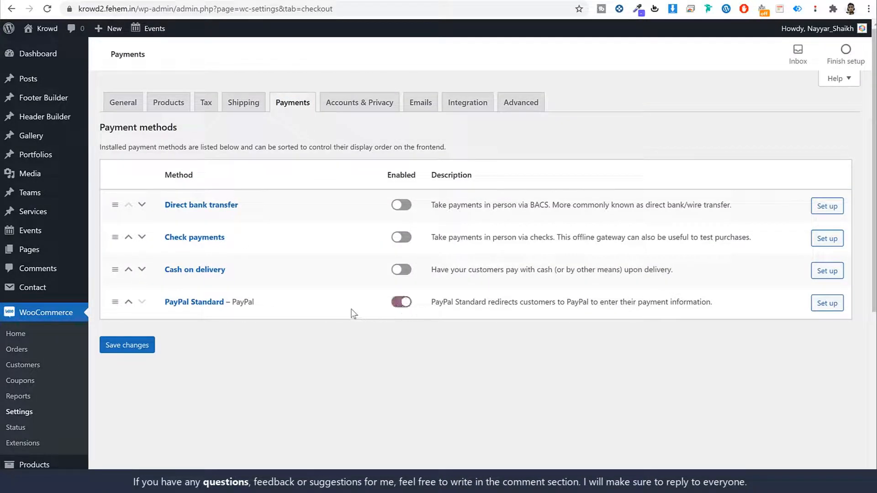
pyautogui.click(115, 346)
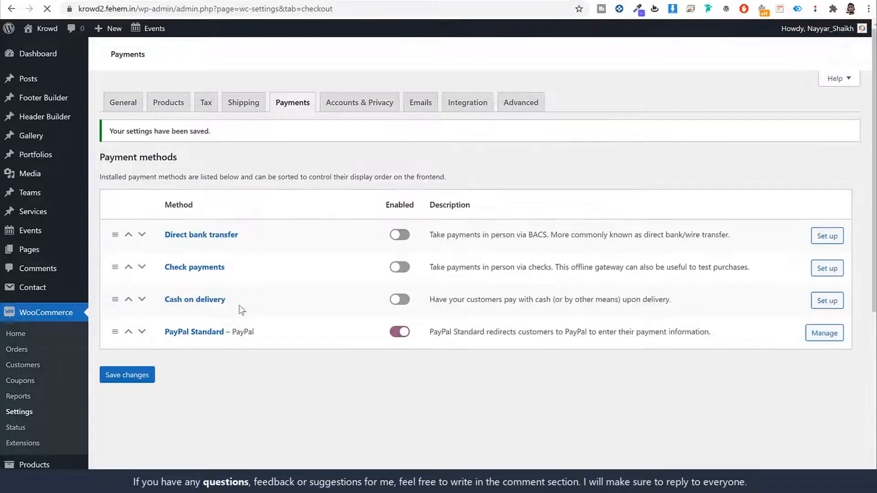
# - Open the PayPal Standard settings and scroll down to the API credentials fields
pyautogui.scroll(-2, 241, 307)
pyautogui.click(196, 221)
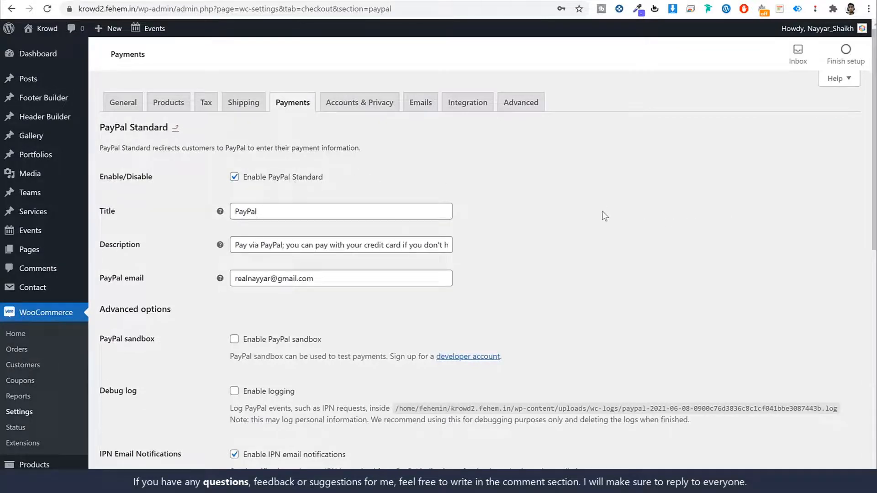
pyautogui.scroll(-2, 601, 215)
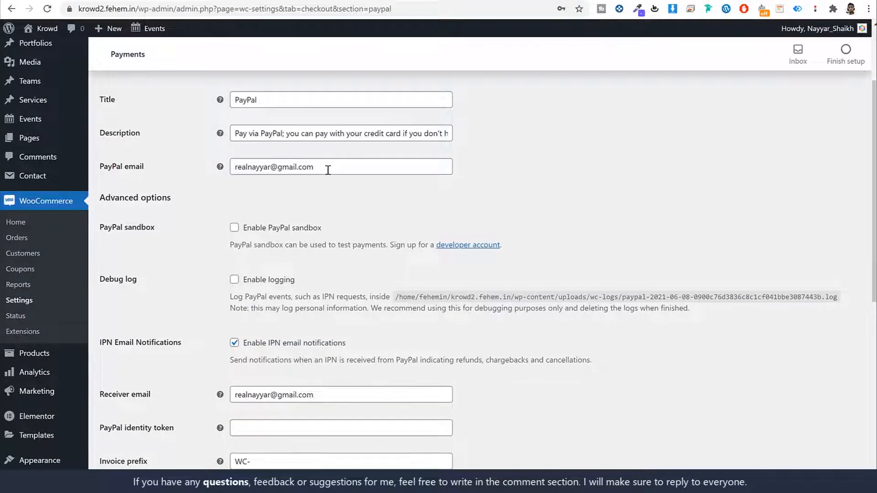
pyautogui.tripleClick(328, 170)
pyautogui.click(589, 197)
pyautogui.scroll(-6, 594, 210)
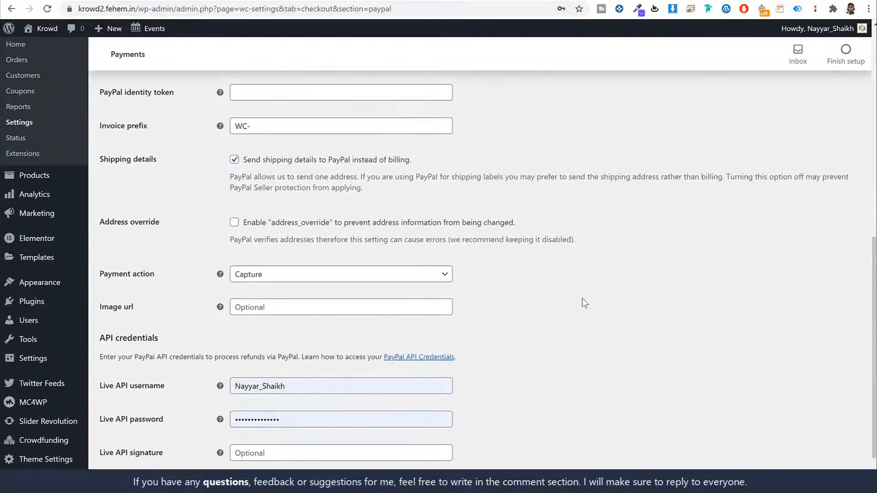
pyautogui.scroll(-1, 585, 303)
pyautogui.moveTo(165, 330); pyautogui.dragTo(104, 333)
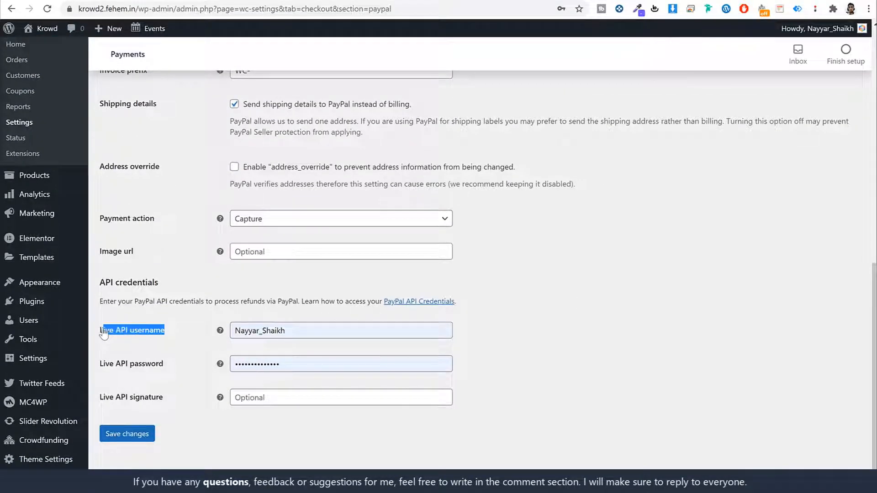
pyautogui.click(564, 270)
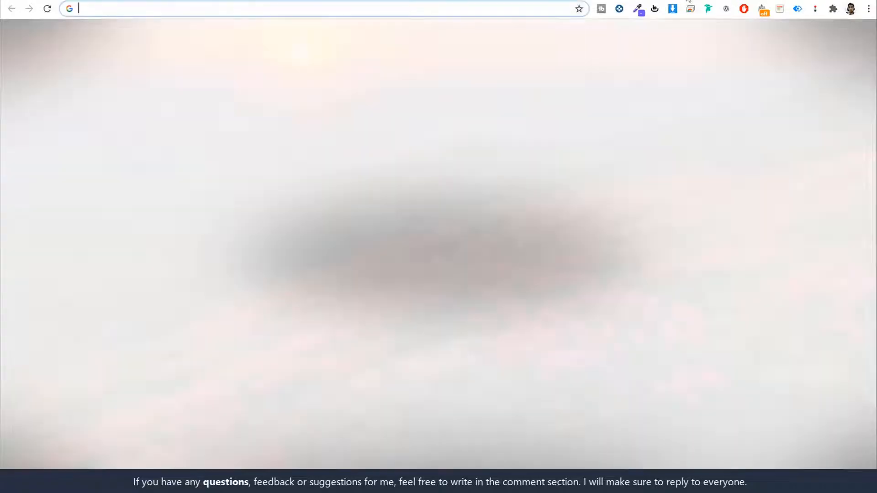
# - Load PayPal's businessmanage/credentials/apiAccess page in a new tab
pyautogui.press('Return')
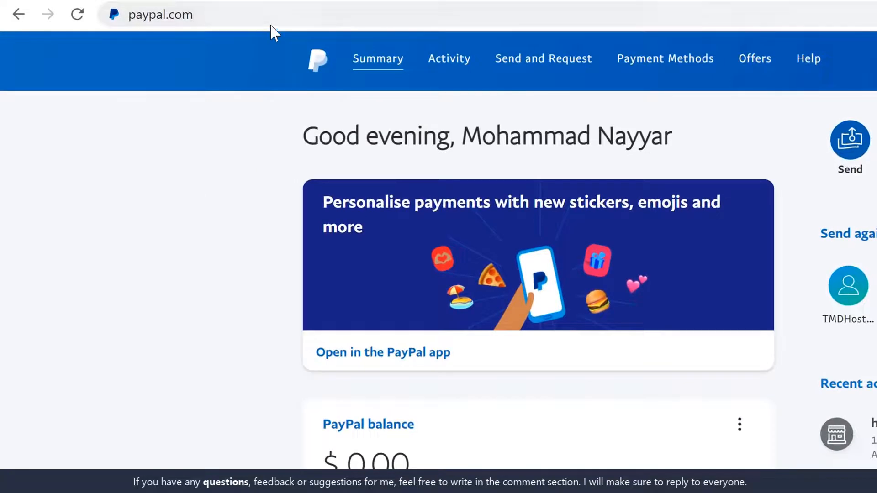
pyautogui.click(326, 15)
pyautogui.click(323, 14)
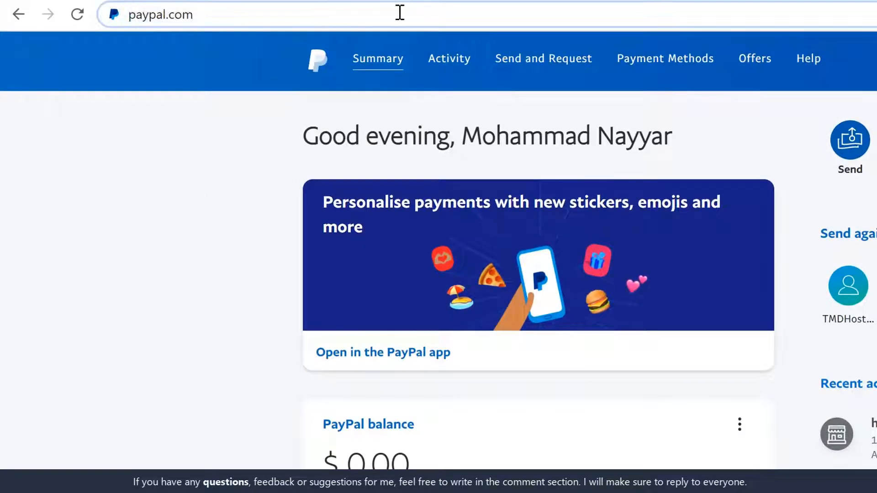
pyautogui.click(451, 17)
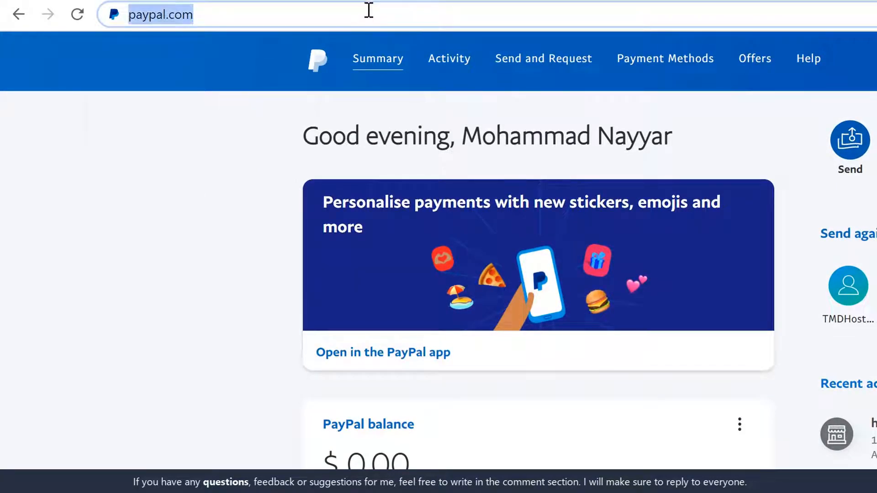
pyautogui.hotkey('ctrl', 'v')
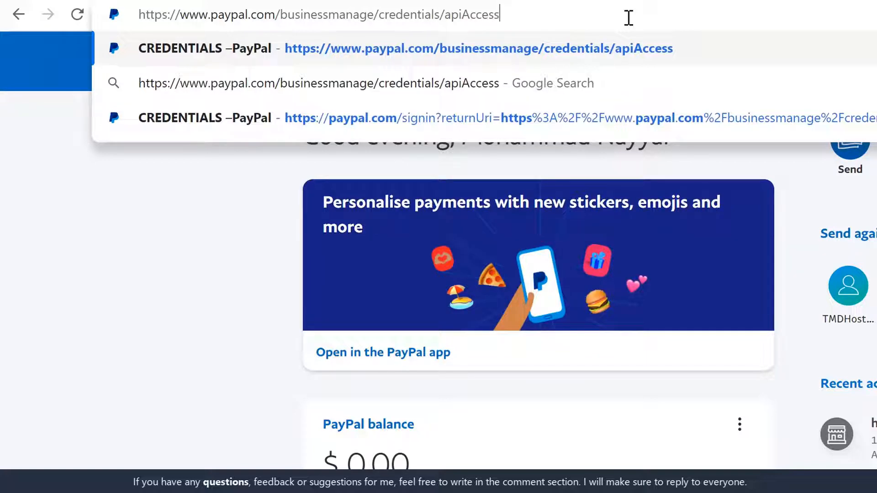
pyautogui.press('Return')
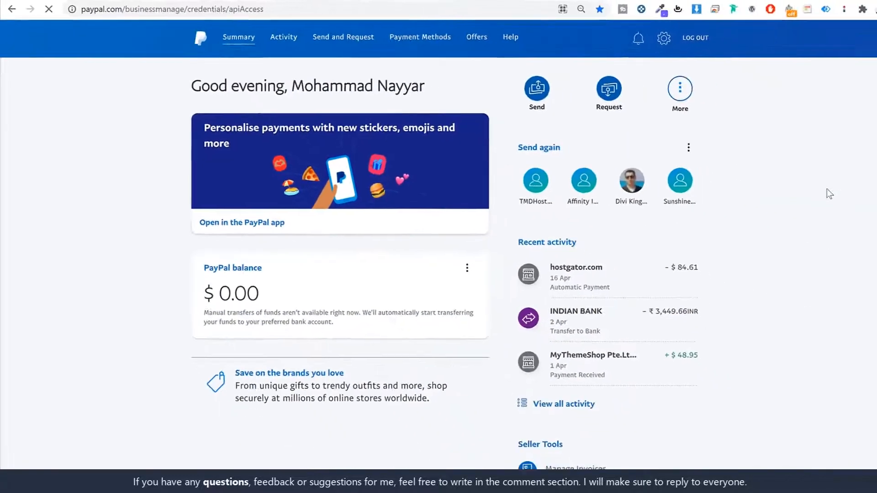
# - Under NVP/SOAP API integration (Classic), manage API credentials and reveal and copy the API username
pyautogui.scroll(-10, 783, 209)
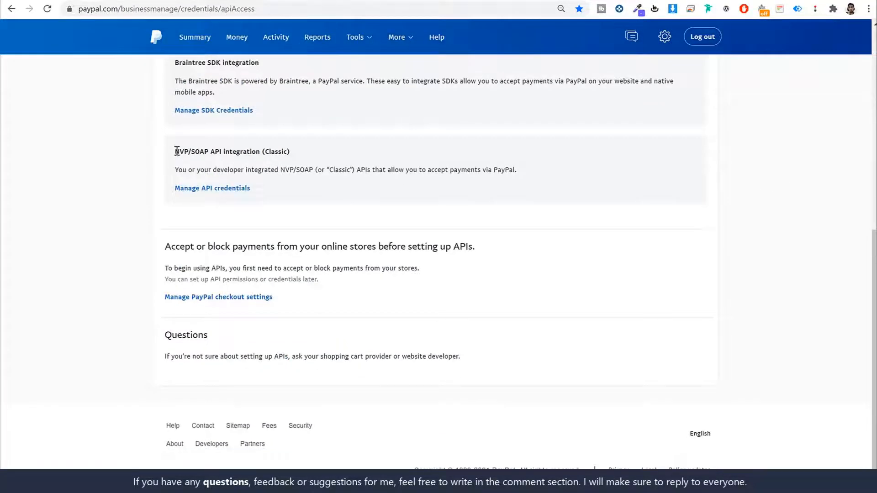
pyautogui.moveTo(175, 151); pyautogui.dragTo(297, 158)
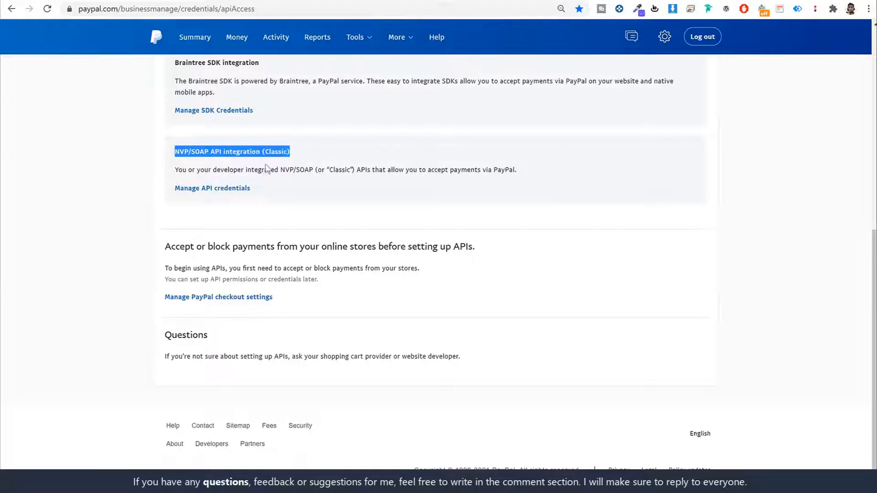
pyautogui.click(223, 189)
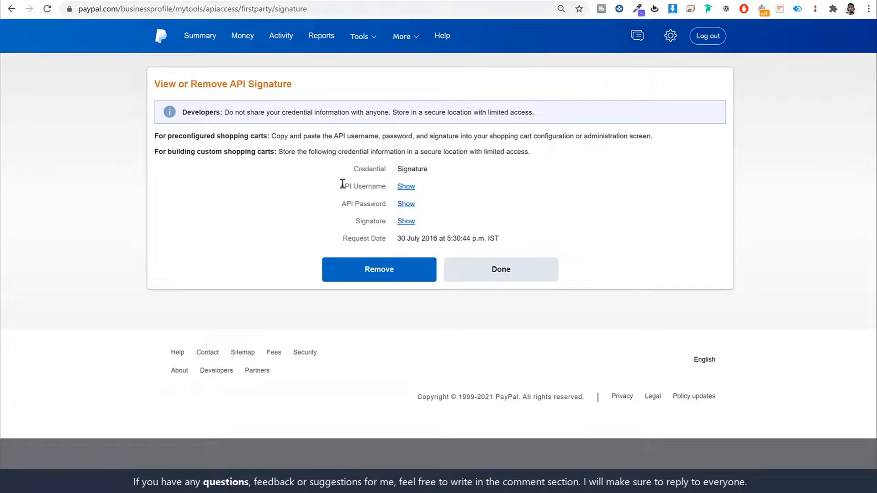
pyautogui.click(406, 186)
pyautogui.tripleClick(412, 186)
pyautogui.hotkey('ctrl', 'c')
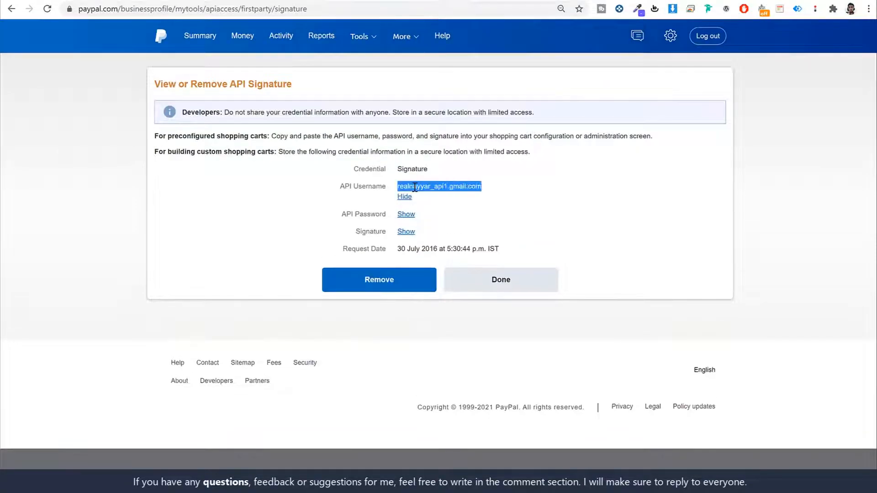
pyautogui.click(160, 1)
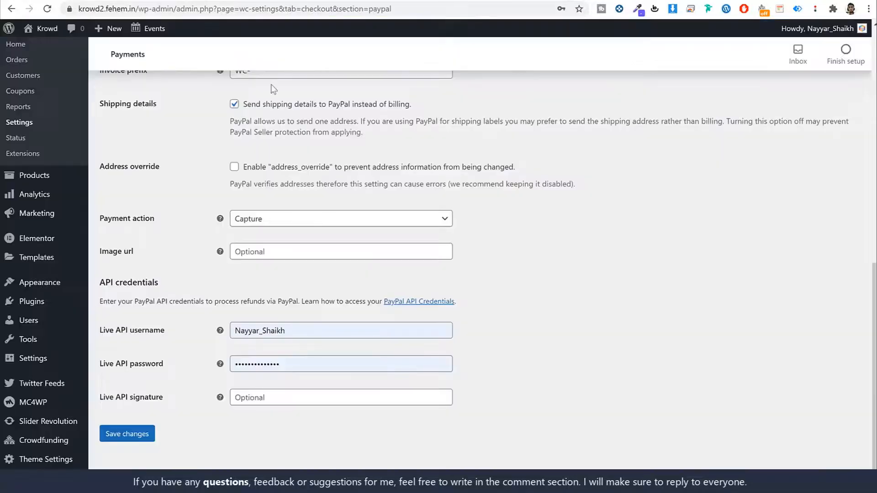
# - Paste the copied PayPal API username into the Live API username field
pyautogui.doubleClick(321, 327)
pyautogui.hotkey('ctrl', 'v')
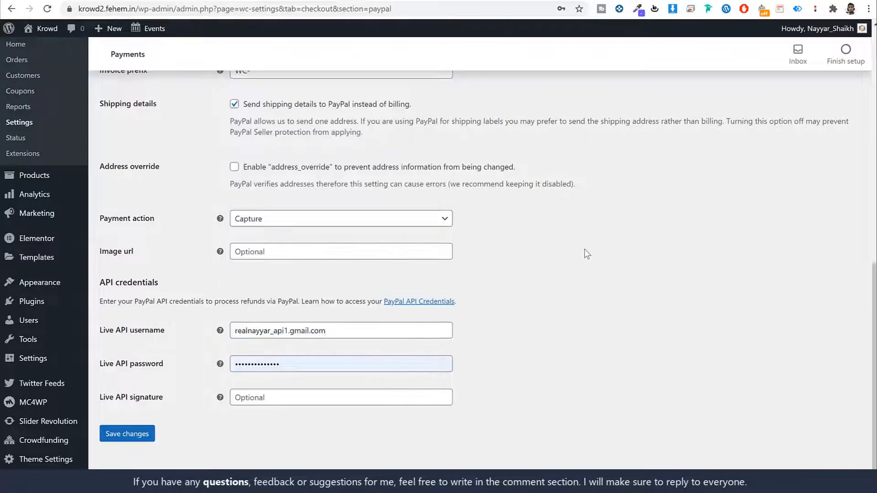
pyautogui.hotkey('ctrl', 'Tab')
pyautogui.click(404, 196)
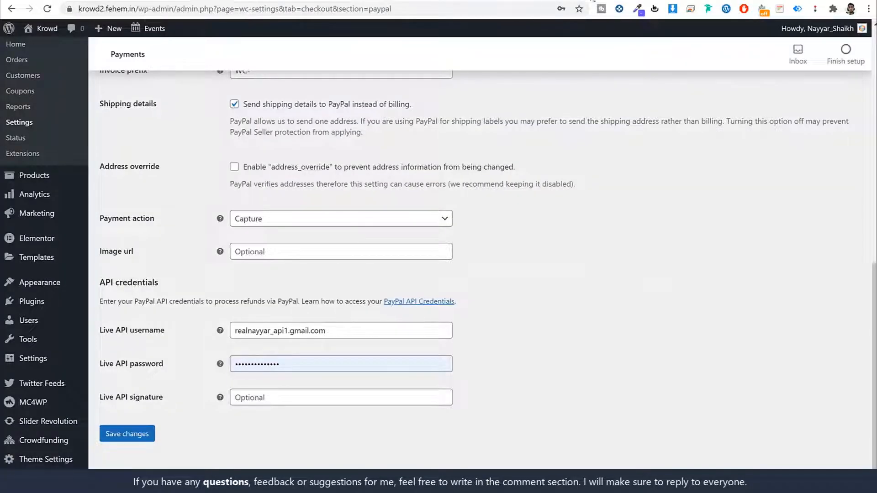
pyautogui.hotkey('ctrl', 'Tab')
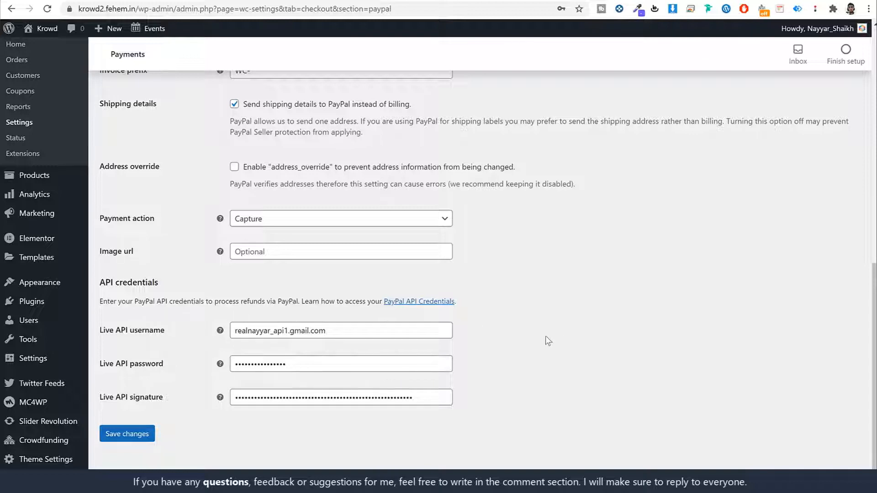
# - Save the PayPal Standard settings and return to the payment methods list
pyautogui.click(145, 439)
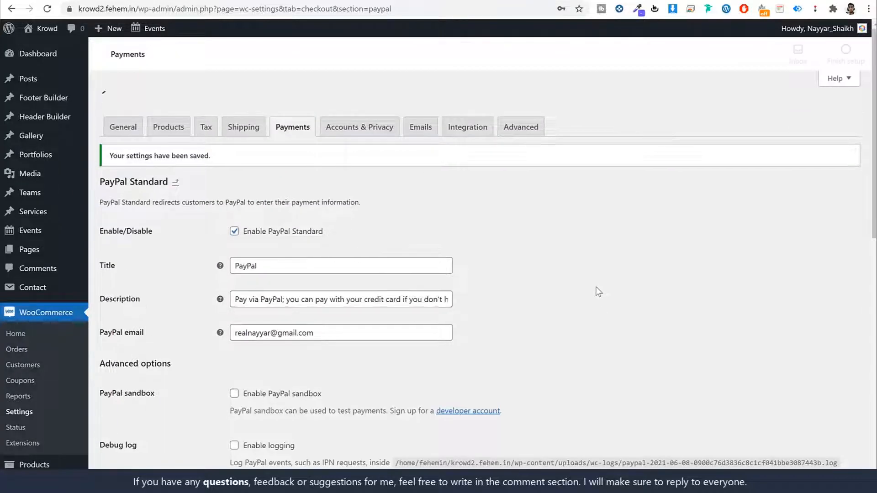
pyautogui.click(297, 101)
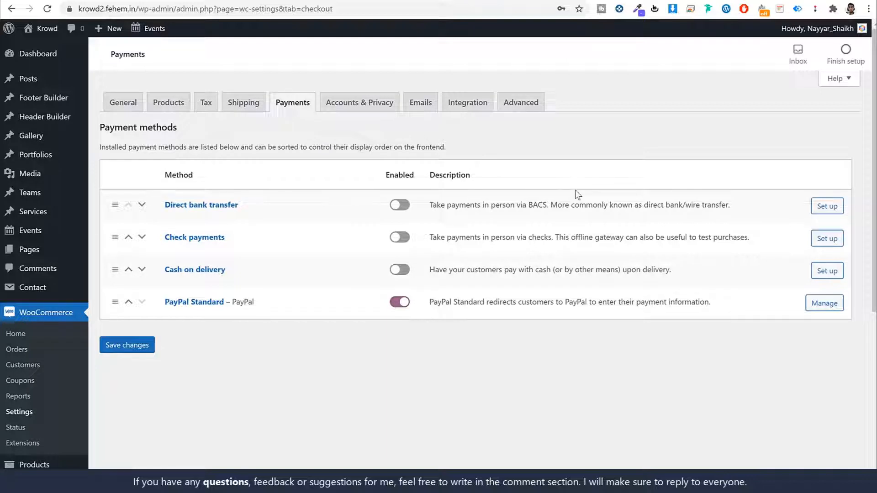
pyautogui.scroll(-6, 579, 248)
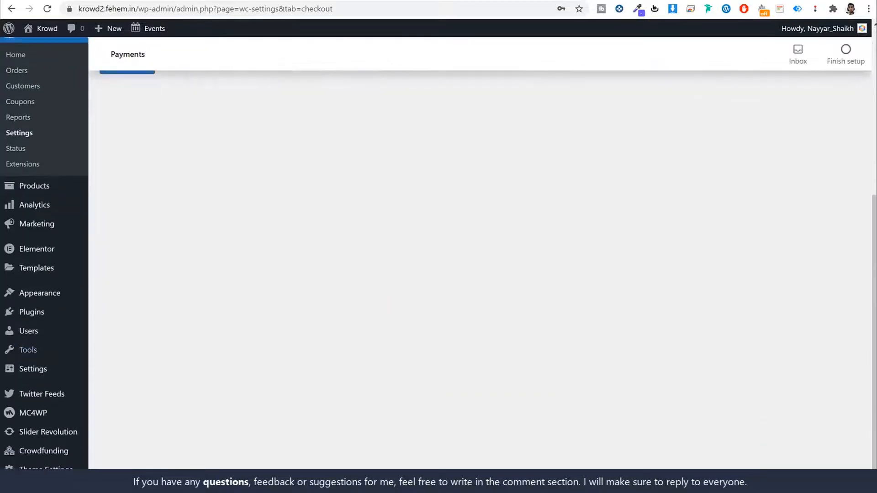
# - Search the plugin directory for 'stripe' and review the WooCommerce Stripe Payment Gateway listing
pyautogui.click(42, 319)
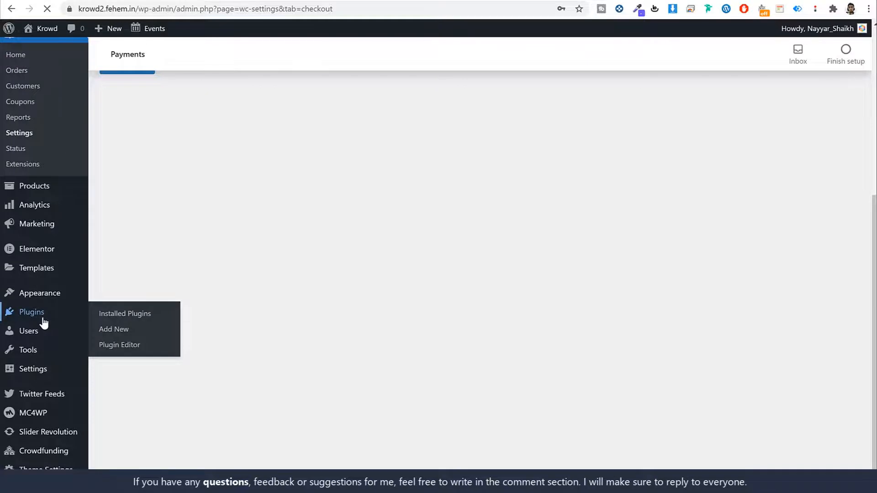
pyautogui.click(166, 63)
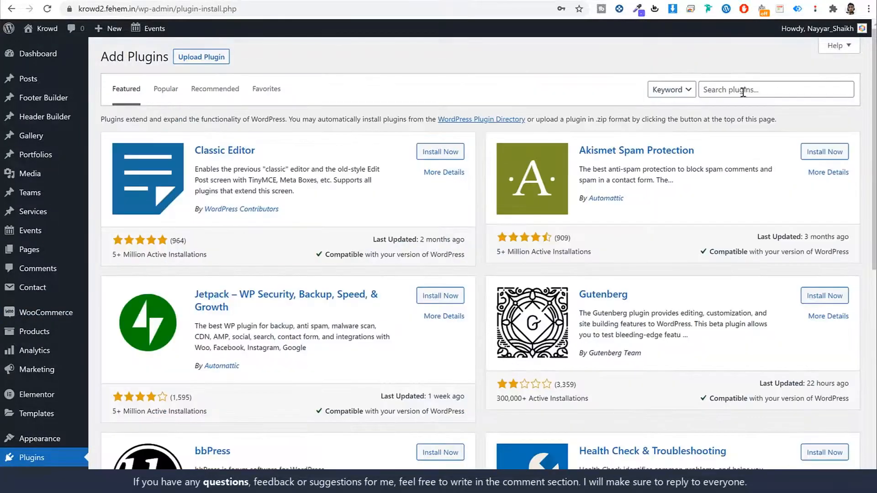
pyautogui.click(743, 91)
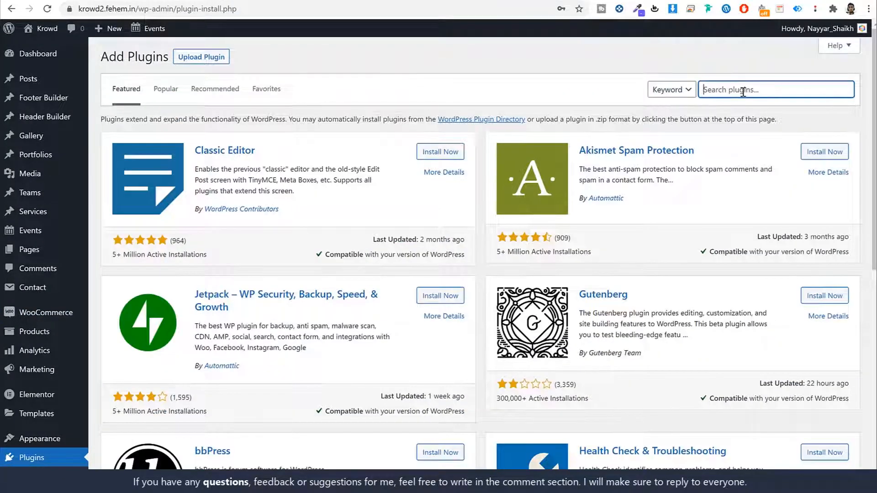
pyautogui.write('stripe')
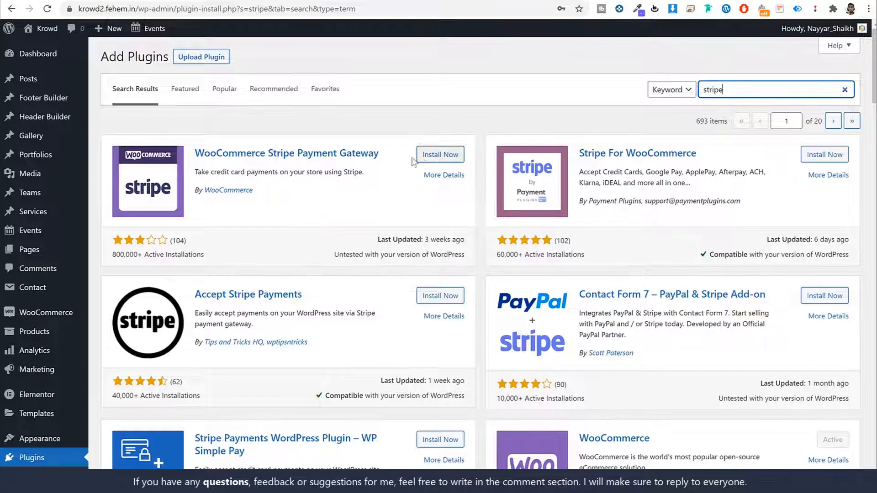
pyautogui.moveTo(254, 191); pyautogui.dragTo(199, 191)
pyautogui.click(266, 216)
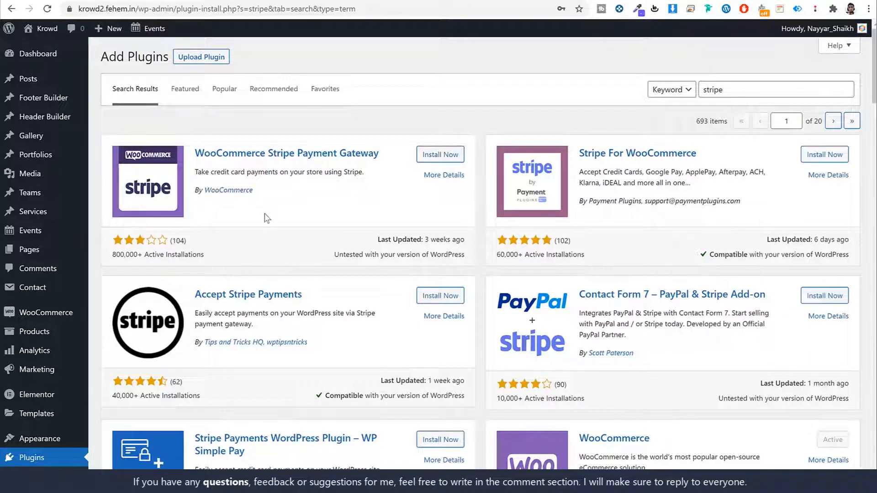
pyautogui.moveTo(219, 256); pyautogui.dragTo(114, 257)
pyautogui.click(201, 257)
pyautogui.doubleClick(449, 238)
# - Install the WooCommerce Stripe Payment Gateway plugin and activate it
pyautogui.click(450, 160)
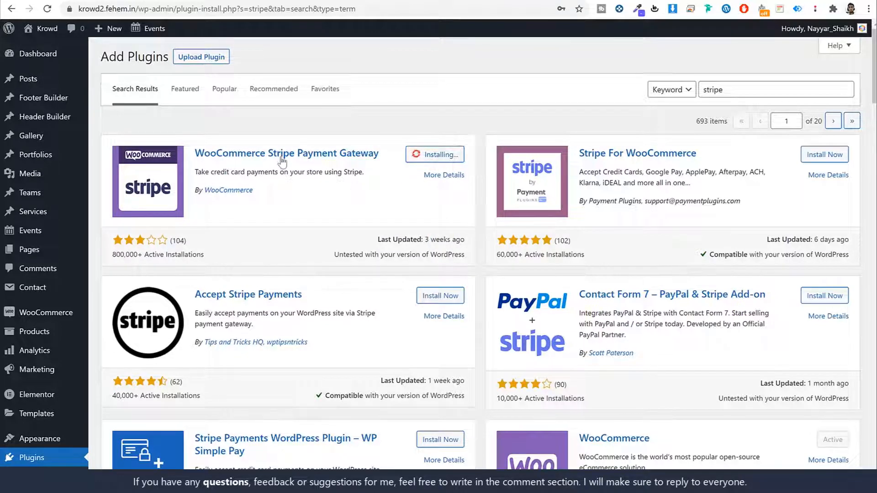
pyautogui.moveTo(254, 191); pyautogui.dragTo(196, 191)
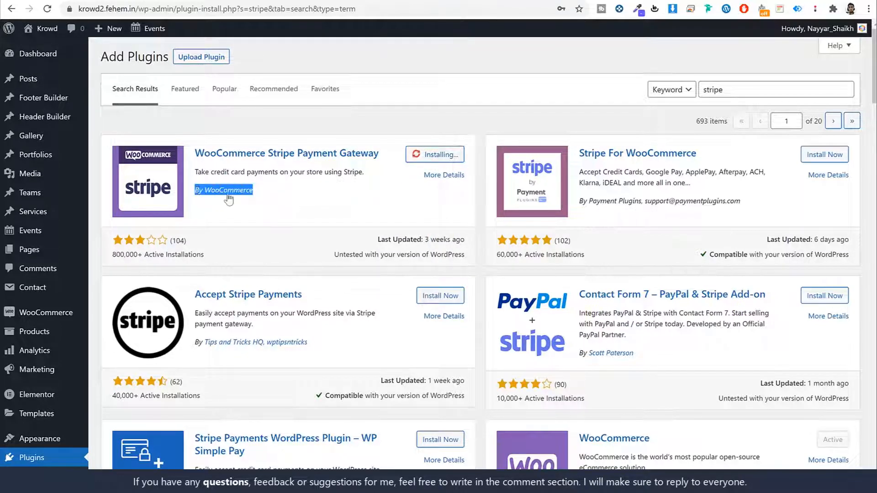
pyautogui.click(228, 193)
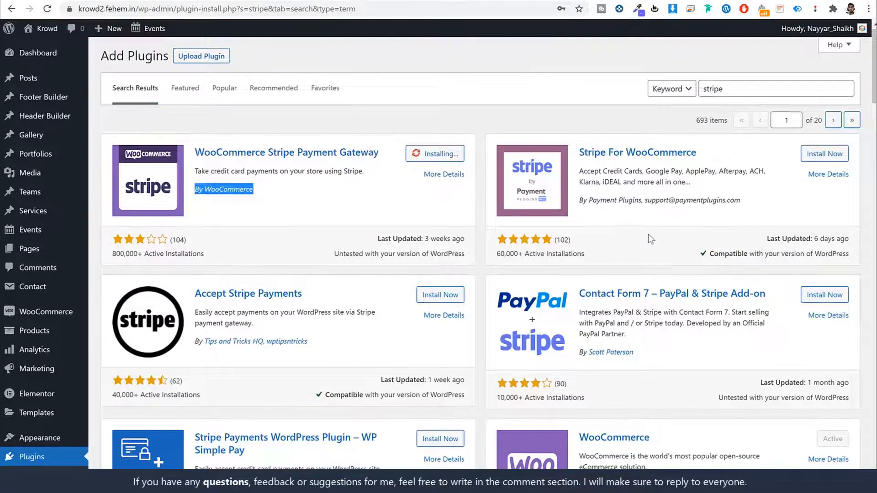
pyautogui.scroll(-4, 594, 205)
pyautogui.scroll(-3, 655, 312)
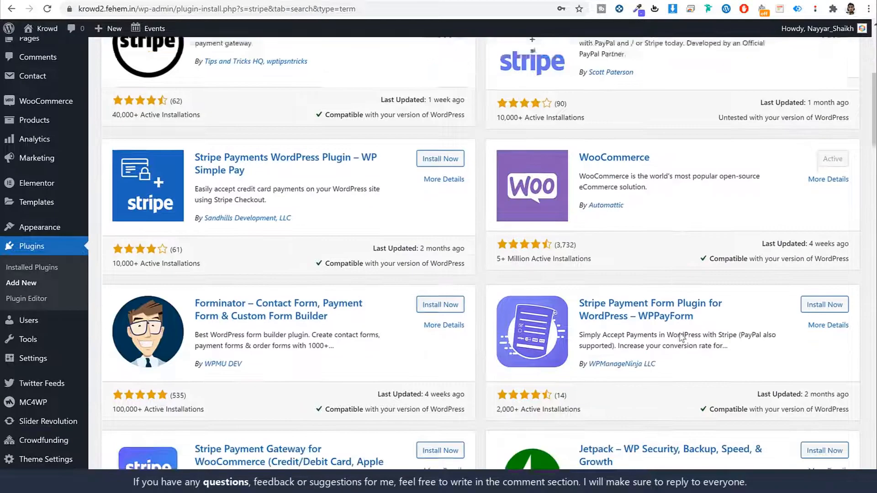
pyautogui.scroll(6, 584, 328)
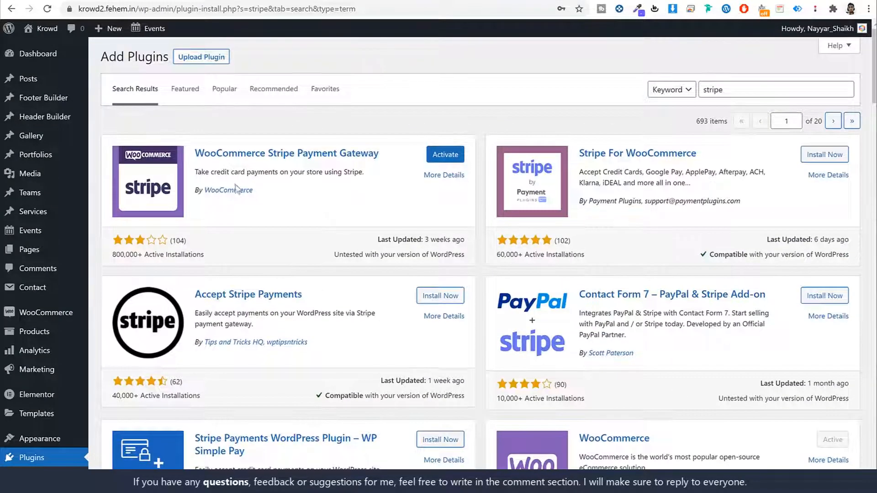
pyautogui.click(450, 155)
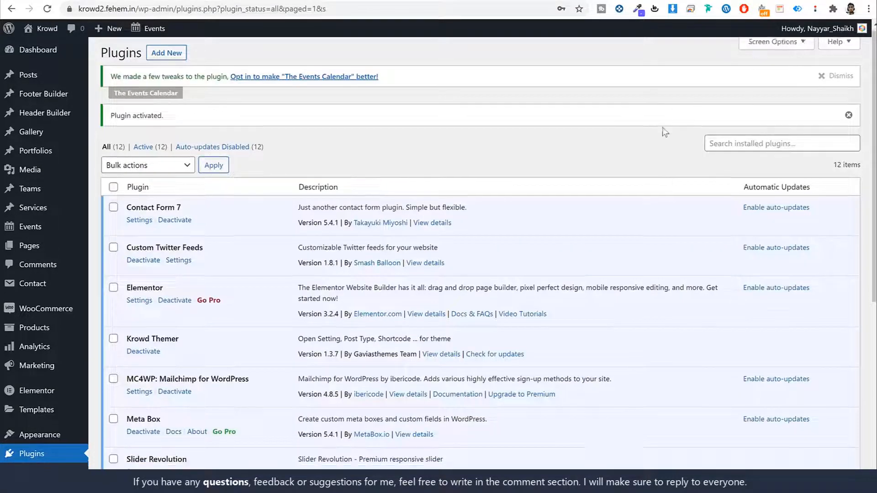
pyautogui.scroll(-5, 411, 118)
# - Switch on the Stripe – Credit Card method in WooCommerce Settings > Payments
pyautogui.moveTo(66, 93)
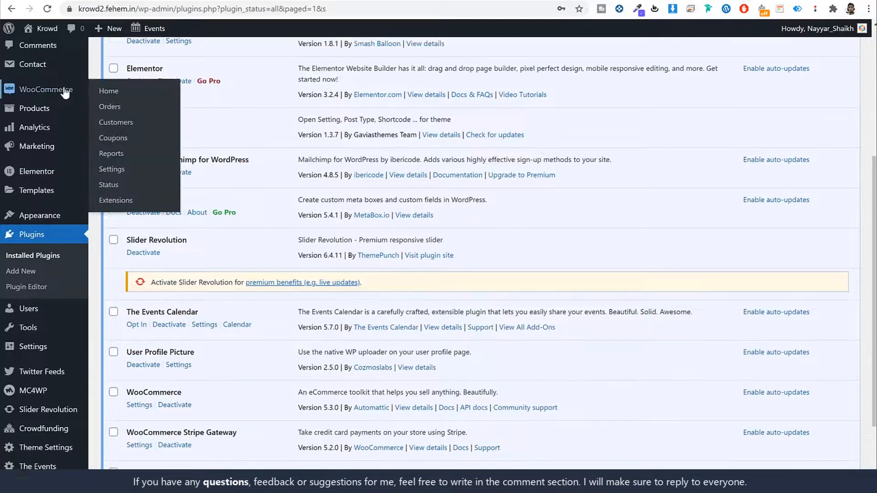
pyautogui.click(116, 169)
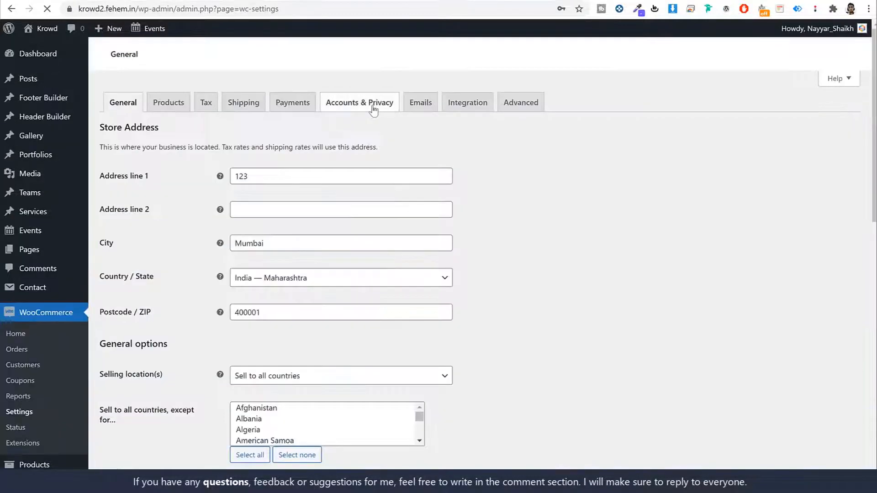
pyautogui.click(294, 110)
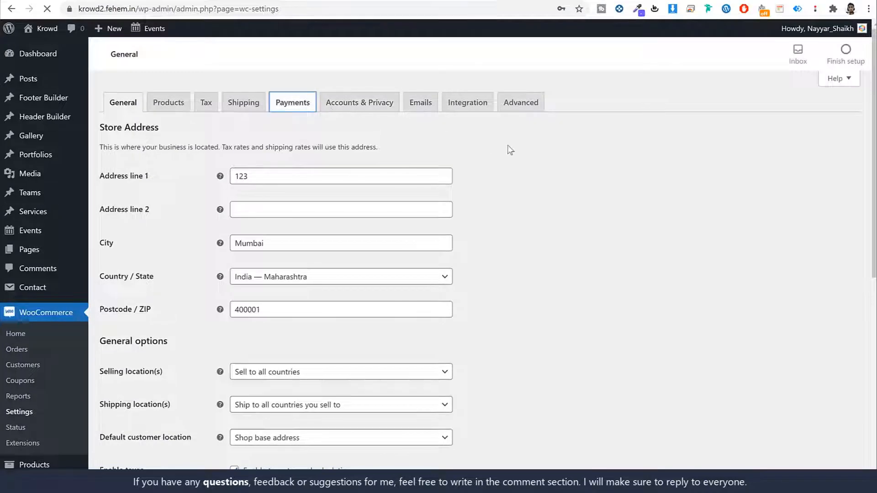
pyautogui.scroll(-6, 599, 173)
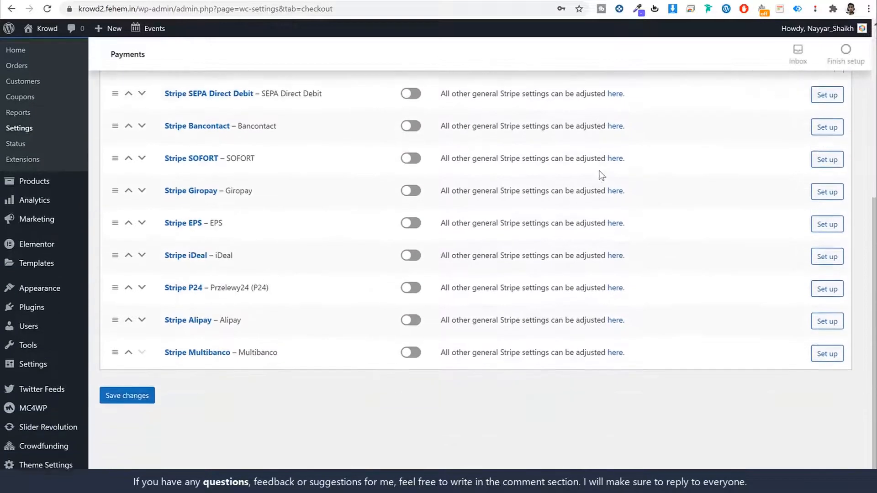
pyautogui.scroll(5, 602, 172)
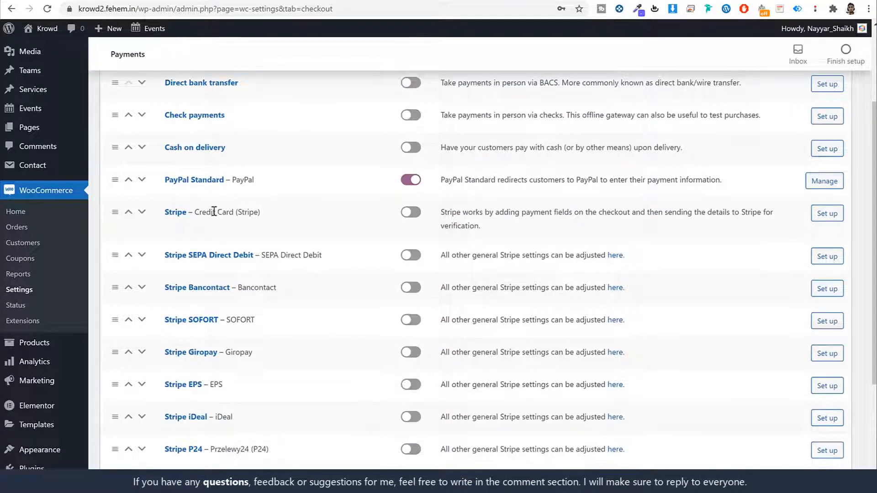
pyautogui.moveTo(227, 178); pyautogui.dragTo(177, 89)
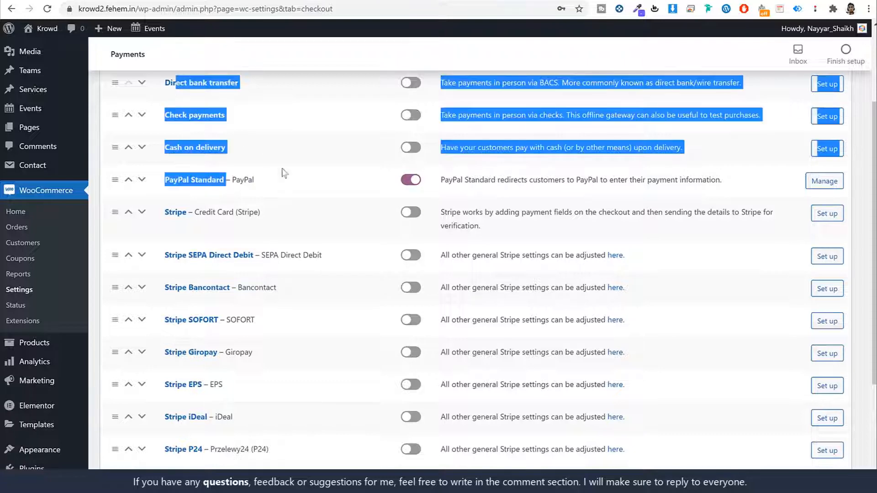
pyautogui.scroll(-3, 299, 196)
pyautogui.scroll(1, 252, 160)
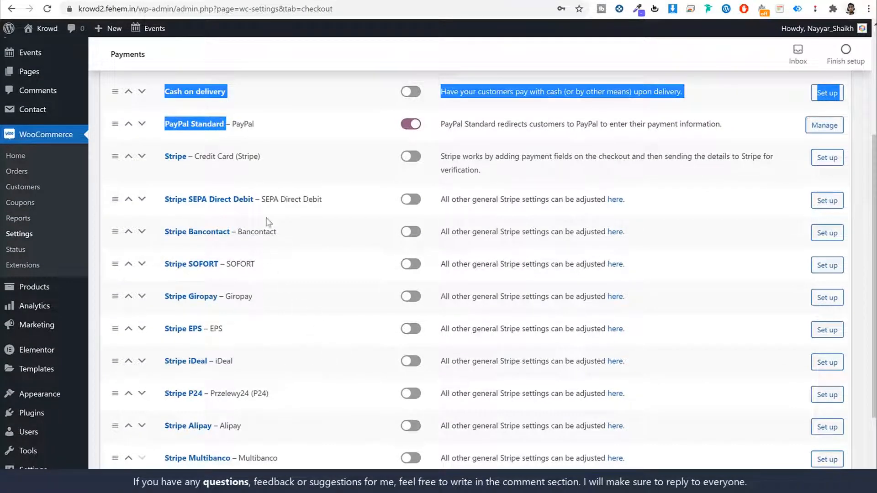
pyautogui.click(237, 154)
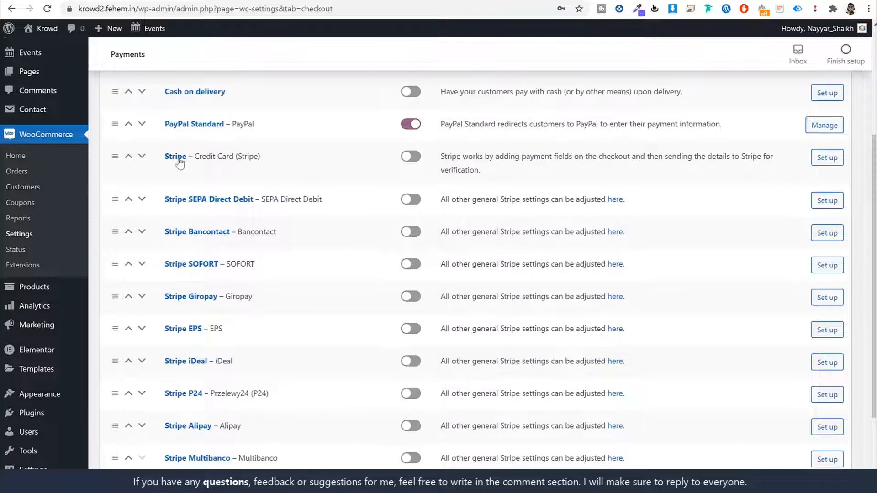
pyautogui.click(405, 158)
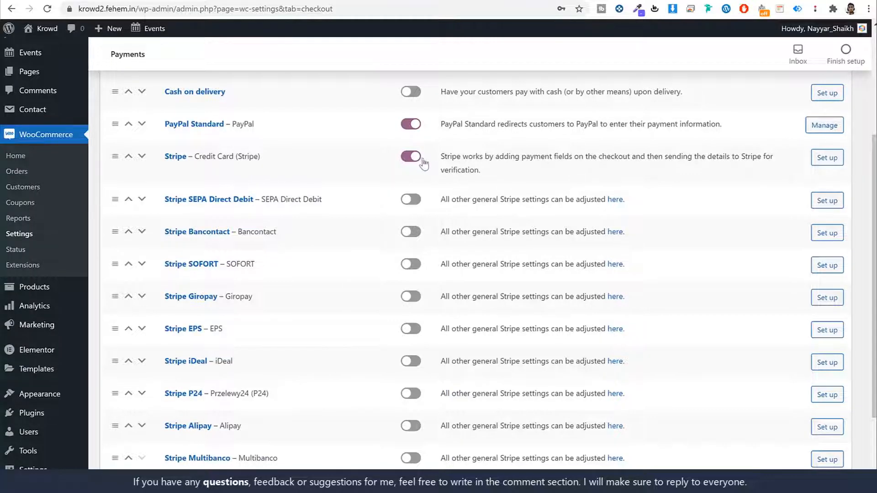
# - Save the Payments tab with PayPal Standard and Stripe enabled, and open the Stripe settings page
pyautogui.scroll(-3, 424, 164)
pyautogui.click(136, 394)
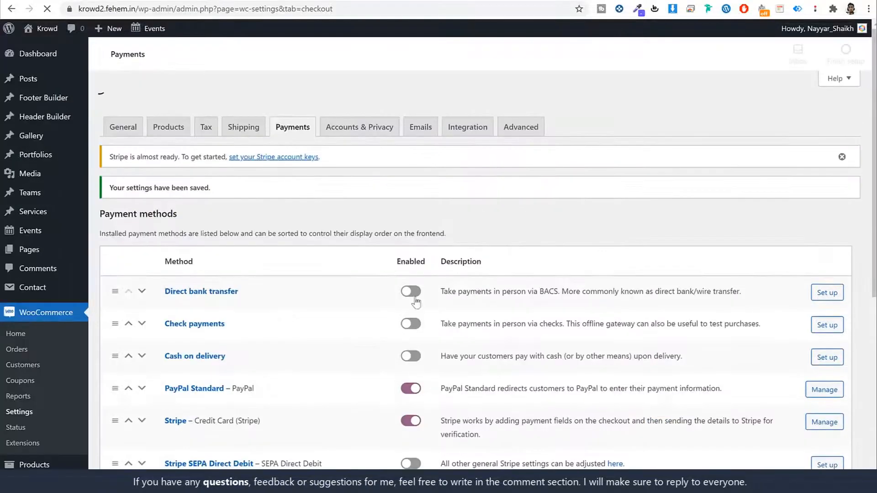
pyautogui.scroll(-3, 427, 299)
pyautogui.click(173, 230)
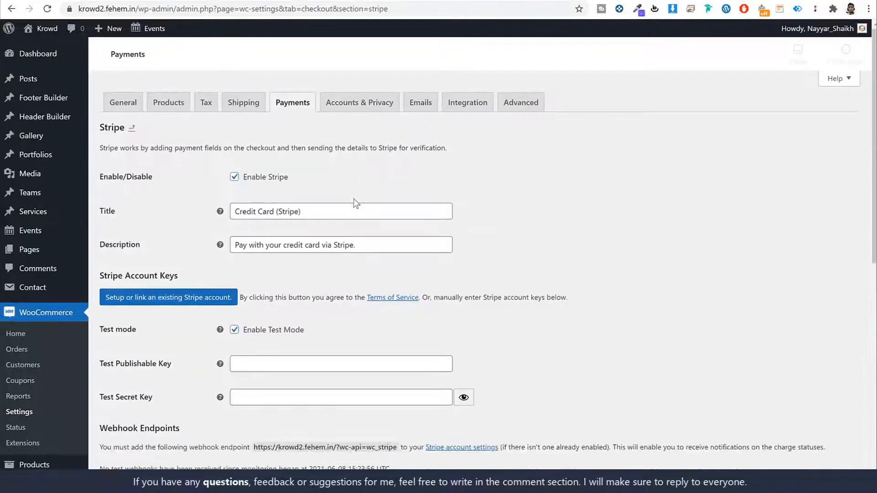
# - Open dashboard.stripe.com in a new tab and copy the live publishable key from Developers > API keys
pyautogui.scroll(-3, 413, 256)
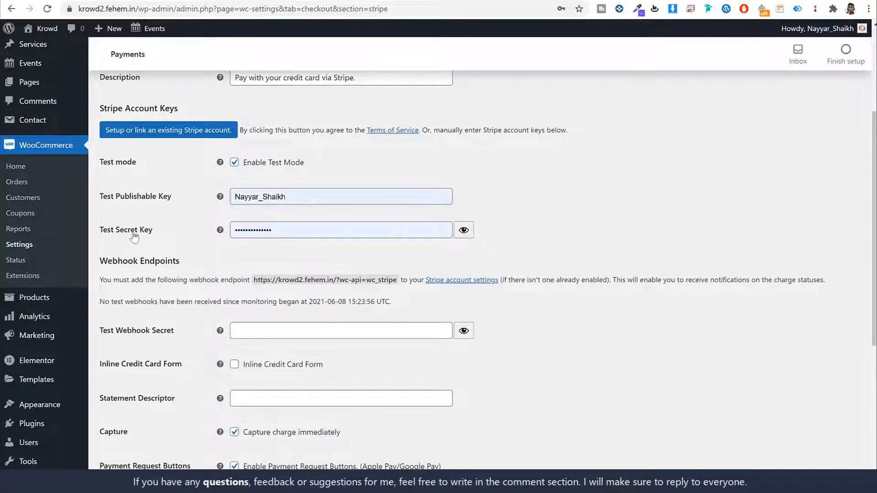
pyautogui.scroll(1, 349, 235)
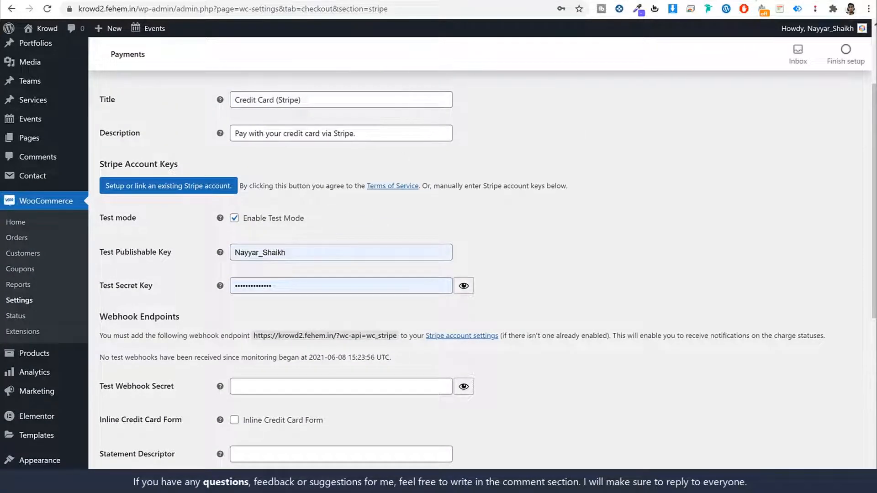
pyautogui.hotkey('ctrl', 't')
pyautogui.write('dash')
pyautogui.press('Return')
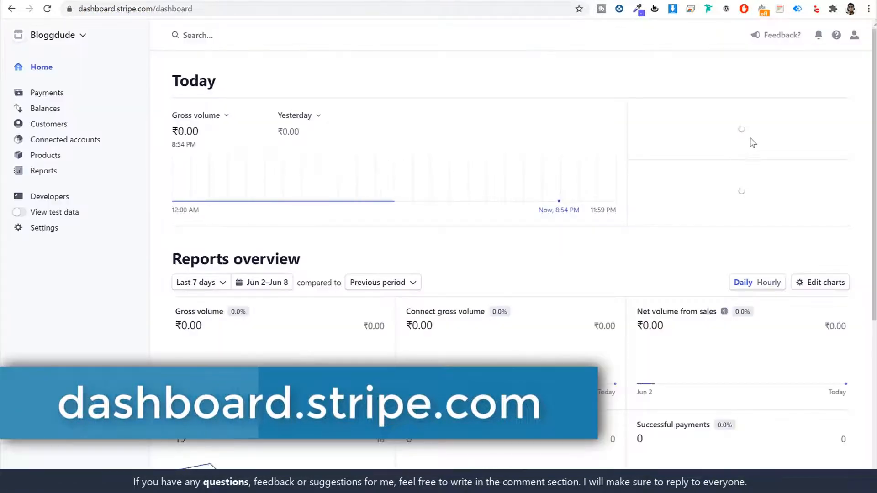
pyautogui.click(51, 197)
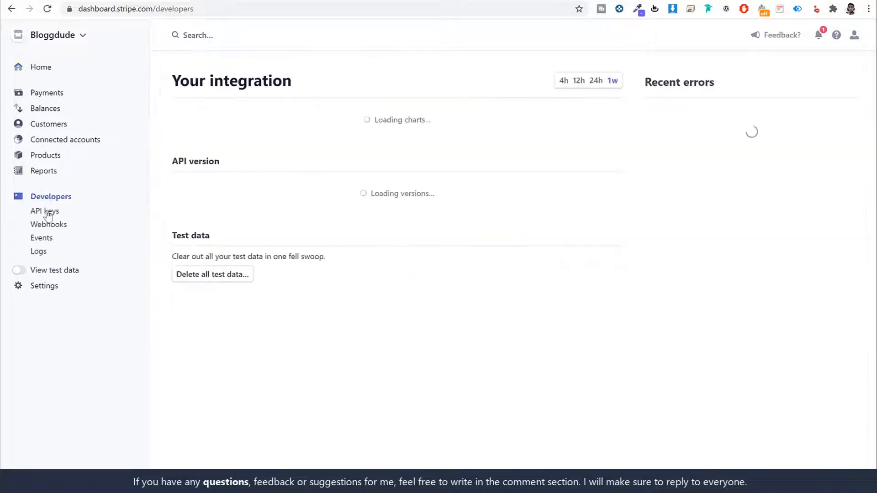
pyautogui.click(48, 211)
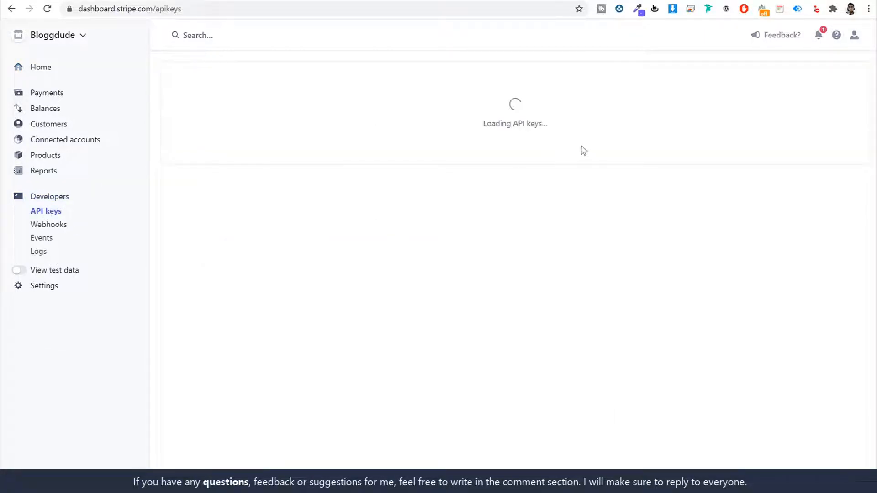
pyautogui.click(413, 211)
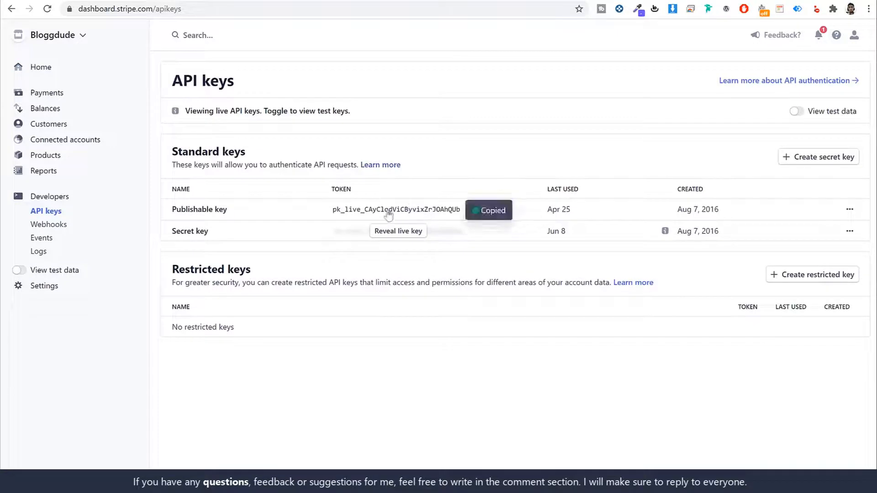
# - Turn off Stripe's Enable Test Mode and paste the copied key into Live Publishable Key
pyautogui.click(163, 2)
pyautogui.click(335, 258)
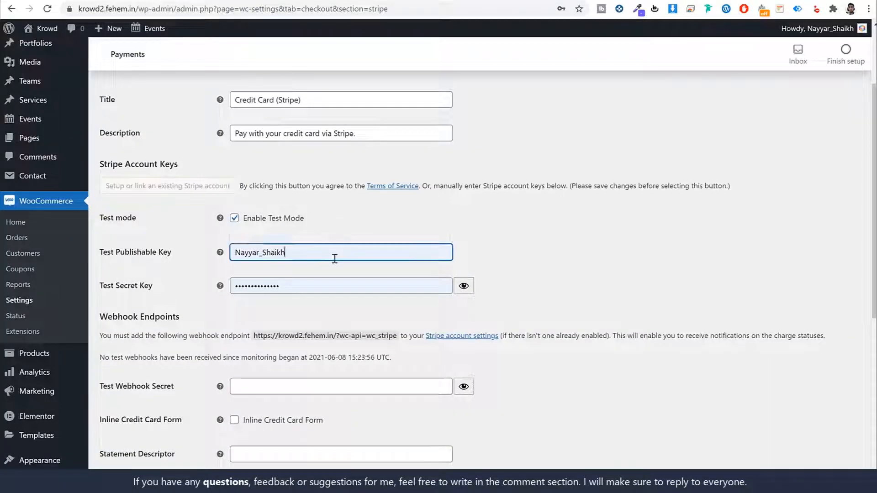
pyautogui.doubleClick(335, 258)
pyautogui.hotkey('ctrl', 'v')
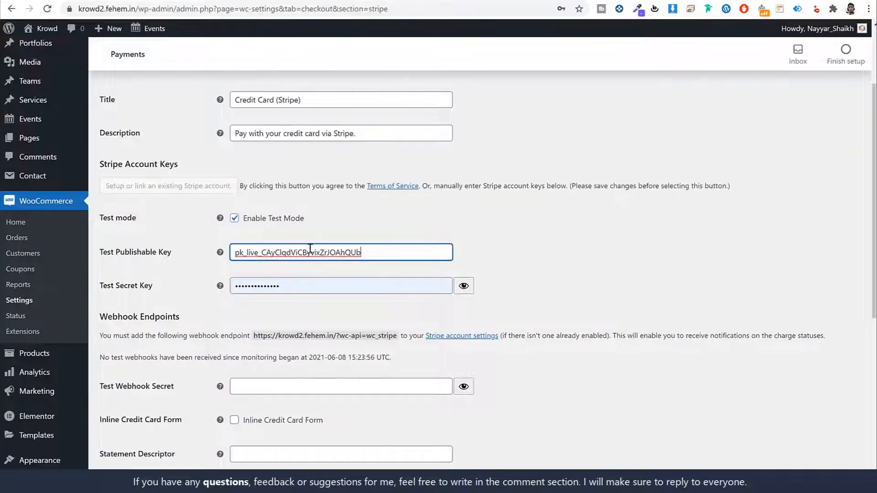
pyautogui.click(246, 222)
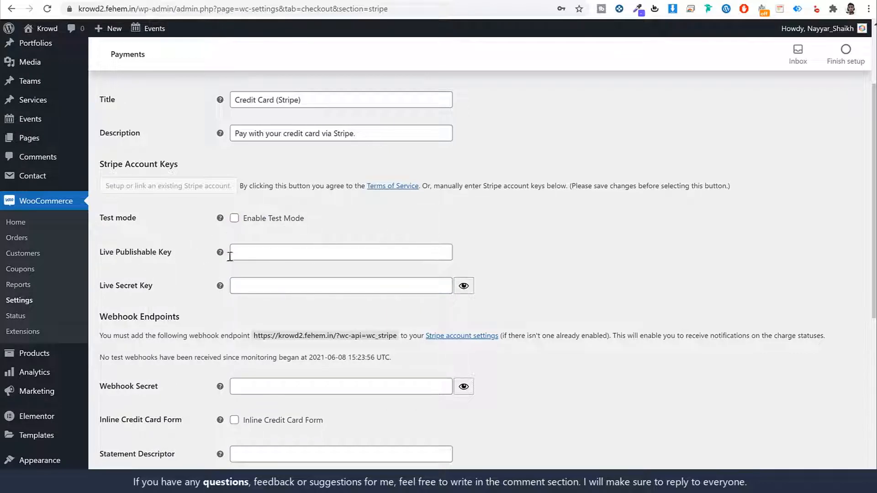
pyautogui.moveTo(315, 220); pyautogui.dragTo(236, 223)
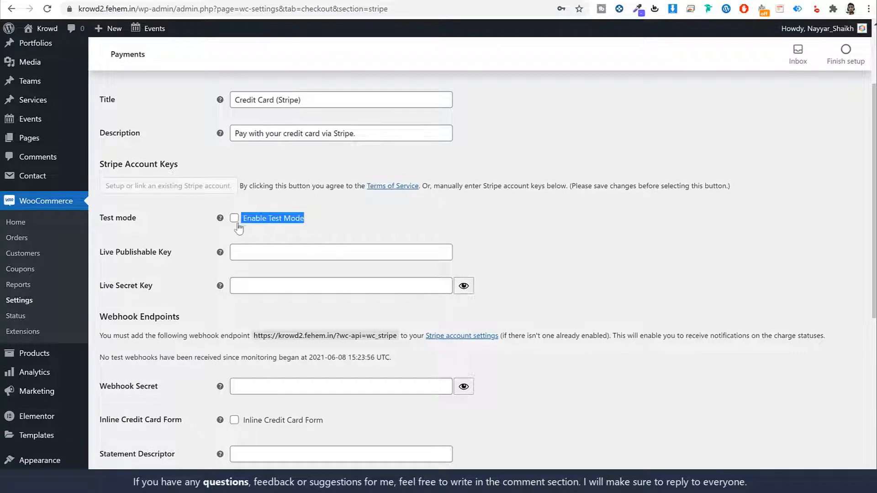
pyautogui.click(406, 213)
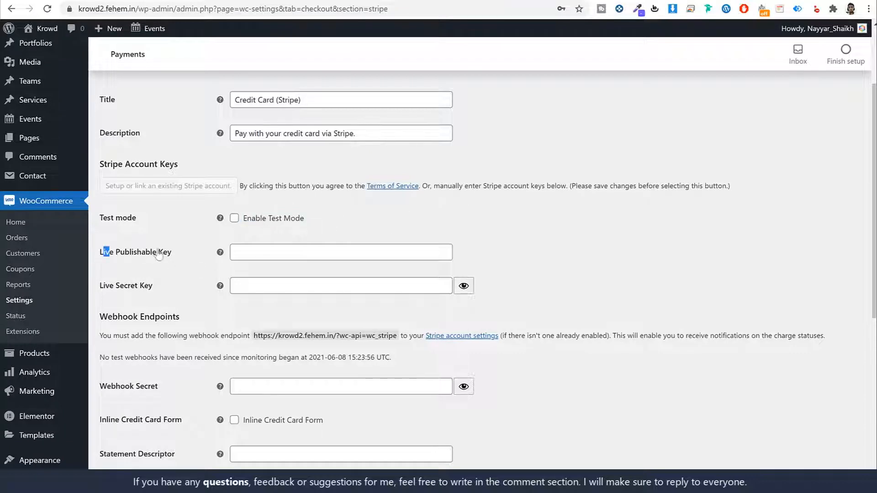
pyautogui.moveTo(100, 252); pyautogui.dragTo(265, 252)
pyautogui.click(265, 252)
pyautogui.hotkey('ctrl', 'v')
pyautogui.click(576, 226)
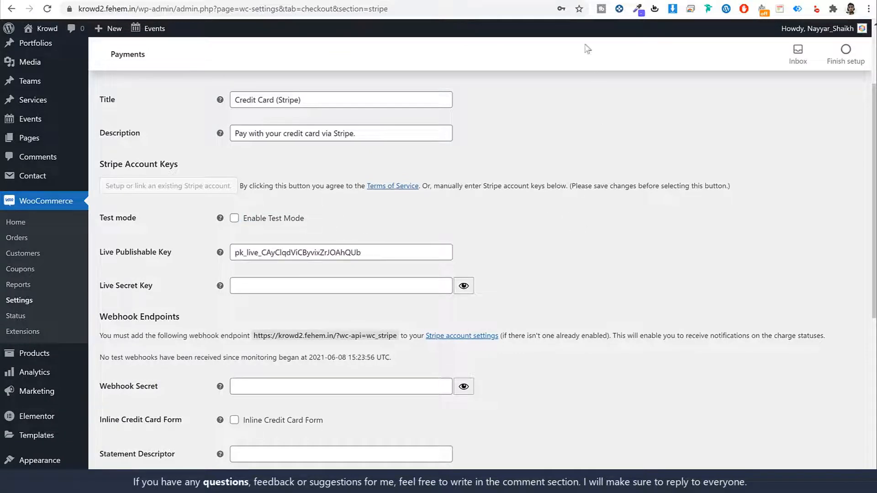
# - Copy the live secret key from the Stripe dashboard into Live Secret Key and save the Stripe settings
pyautogui.hotkey('ctrl', 'Tab')
pyautogui.click(398, 229)
pyautogui.click(281, 285)
pyautogui.hotkey('ctrl', 'v')
pyautogui.click(595, 213)
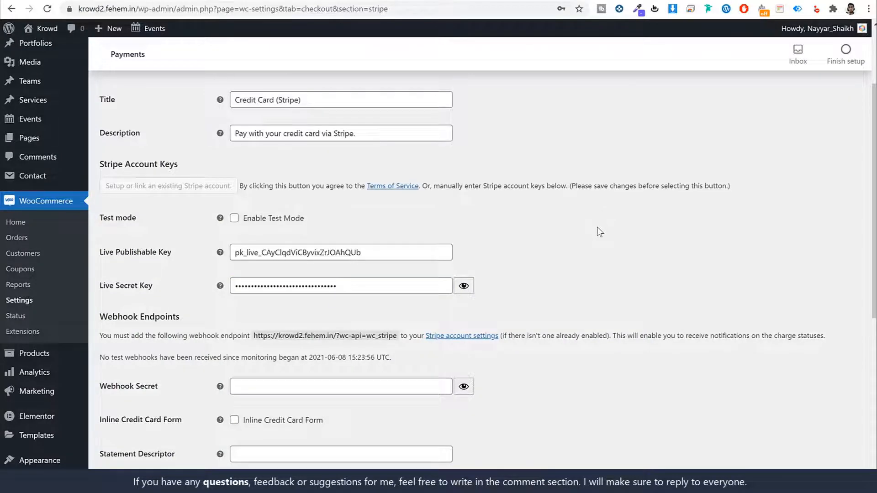
pyautogui.scroll(-7, 597, 227)
pyautogui.click(147, 432)
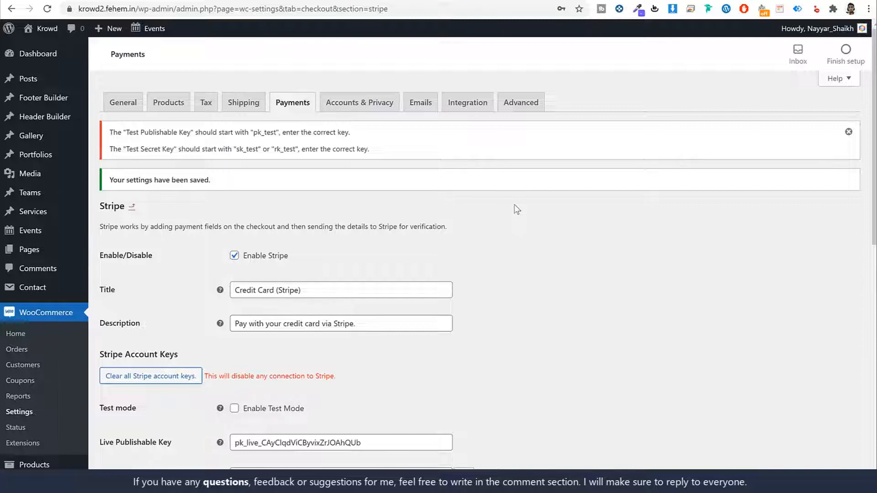
pyautogui.scroll(-15, 535, 269)
pyautogui.click(110, 438)
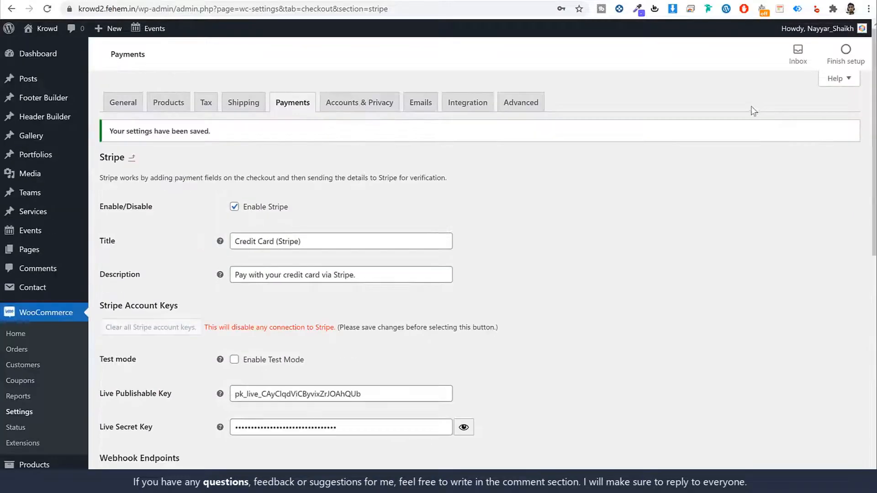
# - On Accounts & Privacy, enable login at checkout and account creation at checkout and on My account
pyautogui.click(365, 105)
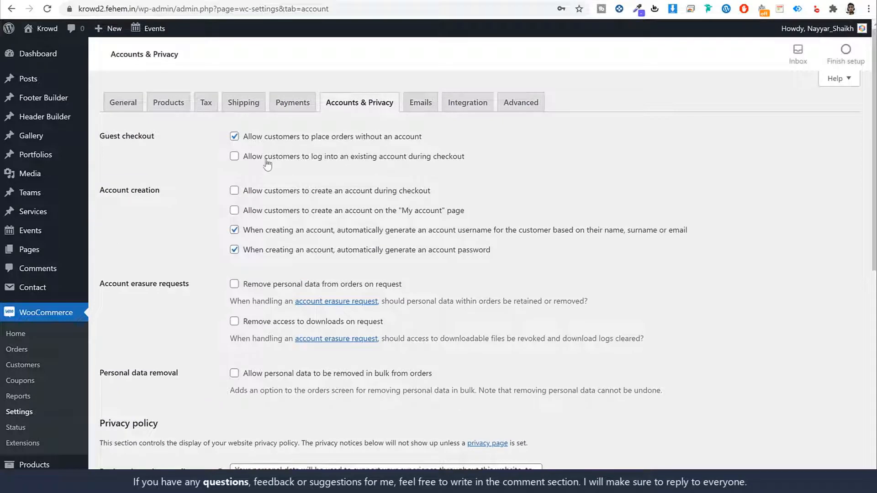
pyautogui.moveTo(244, 157); pyautogui.dragTo(488, 162)
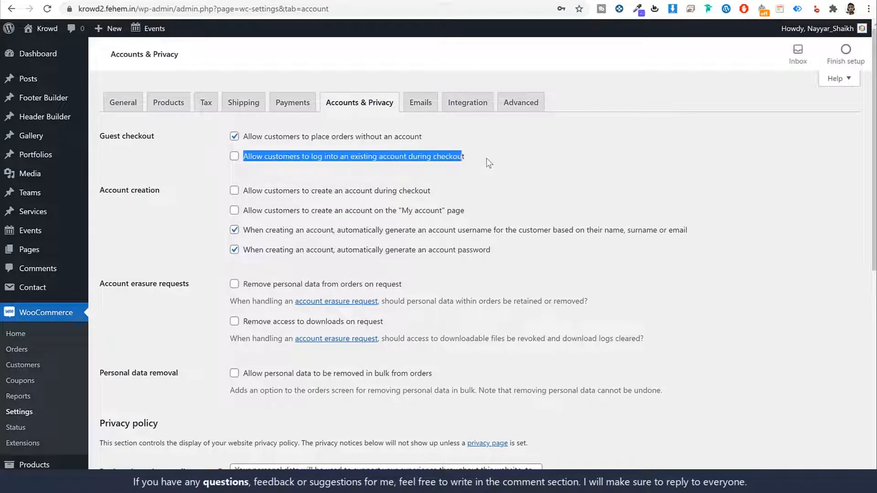
pyautogui.click(234, 156)
pyautogui.click(559, 153)
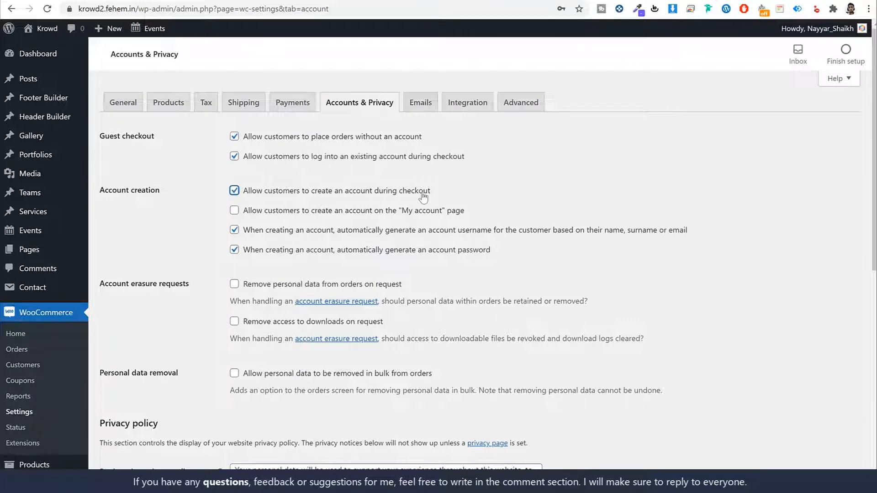
pyautogui.click(233, 210)
pyautogui.moveTo(303, 214); pyautogui.dragTo(475, 215)
pyautogui.click(483, 213)
pyautogui.moveTo(299, 213); pyautogui.dragTo(474, 211)
pyautogui.click(488, 212)
# - Turn off auto-generated usernames and passwords, and save the Accounts & Privacy settings
pyautogui.click(234, 230)
pyautogui.click(235, 250)
pyautogui.moveTo(250, 231); pyautogui.dragTo(530, 249)
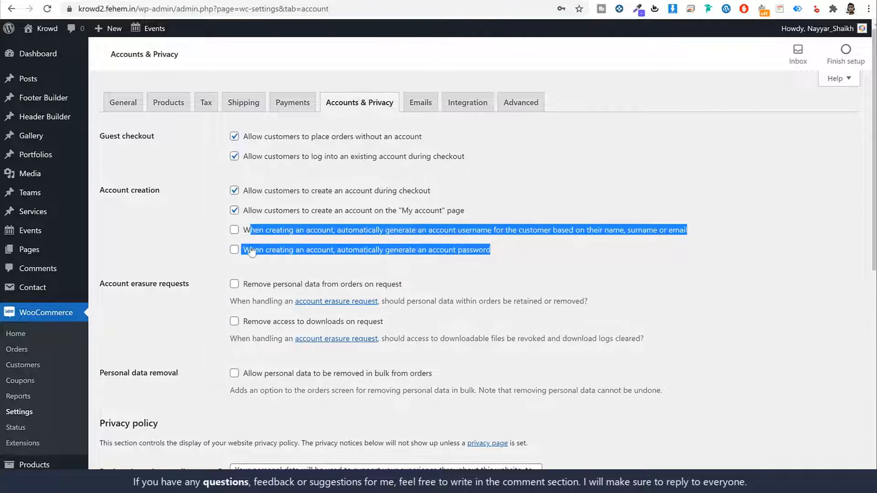
pyautogui.click(375, 233)
pyautogui.click(344, 234)
pyautogui.click(583, 269)
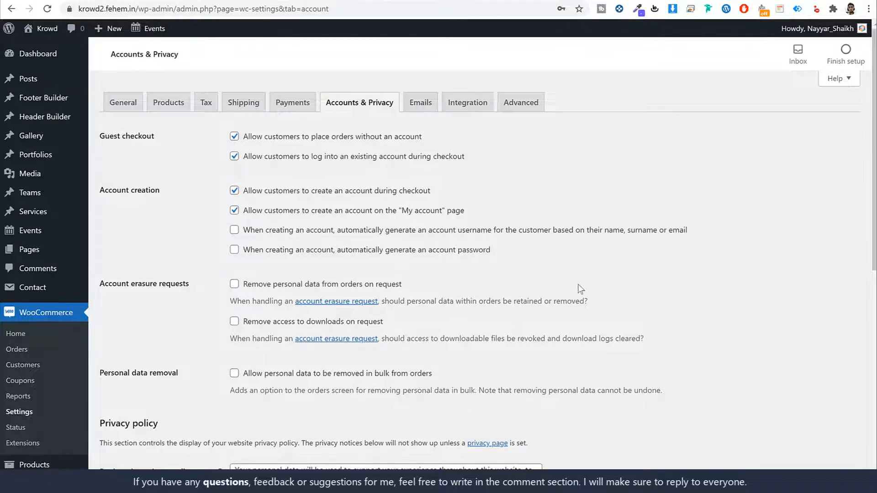
pyautogui.scroll(-4, 578, 286)
pyautogui.scroll(-5, 580, 289)
pyautogui.click(147, 434)
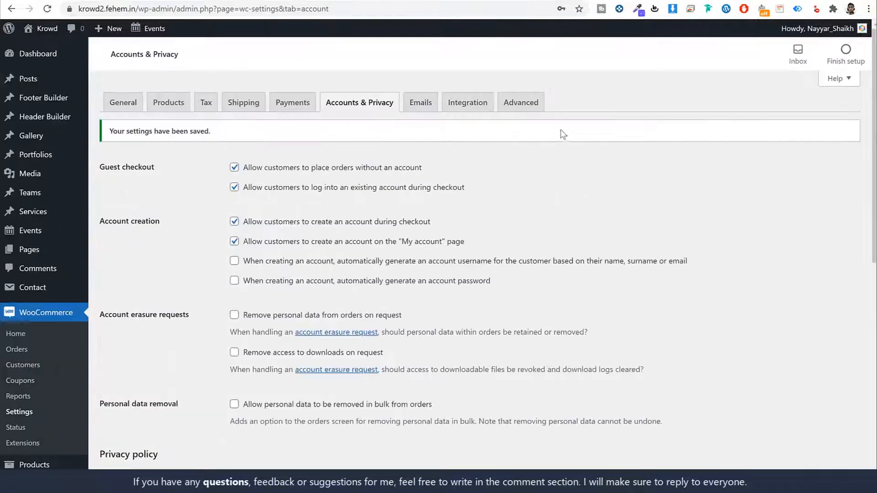
pyautogui.click(532, 108)
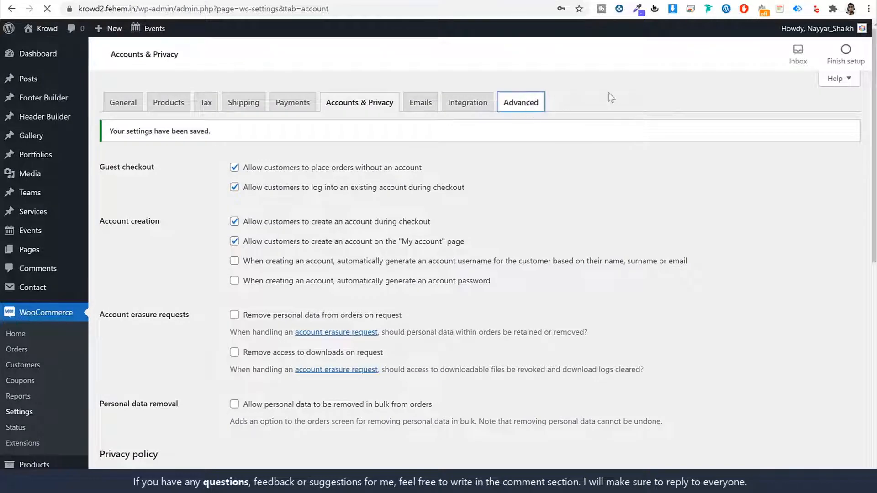
# - Save the Advanced page settings with Cart, Checkout and My account pages, and return to the Dashboard
pyautogui.scroll(-1, 594, 239)
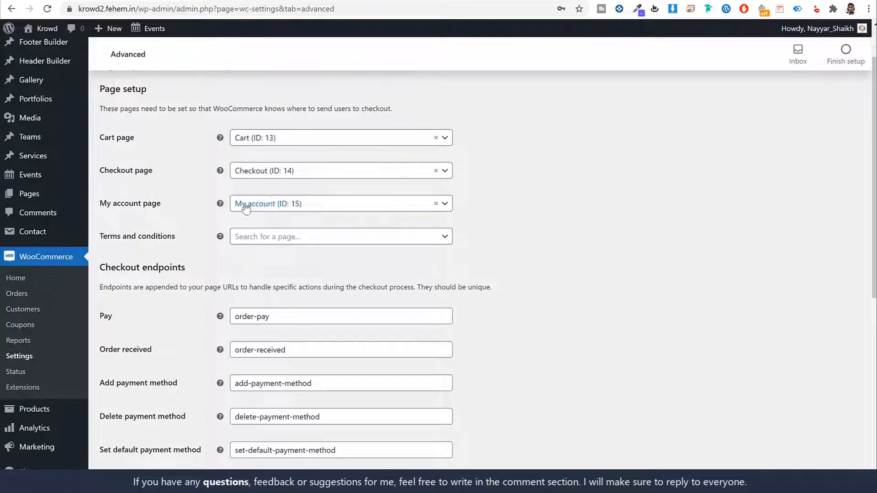
pyautogui.scroll(-7, 592, 263)
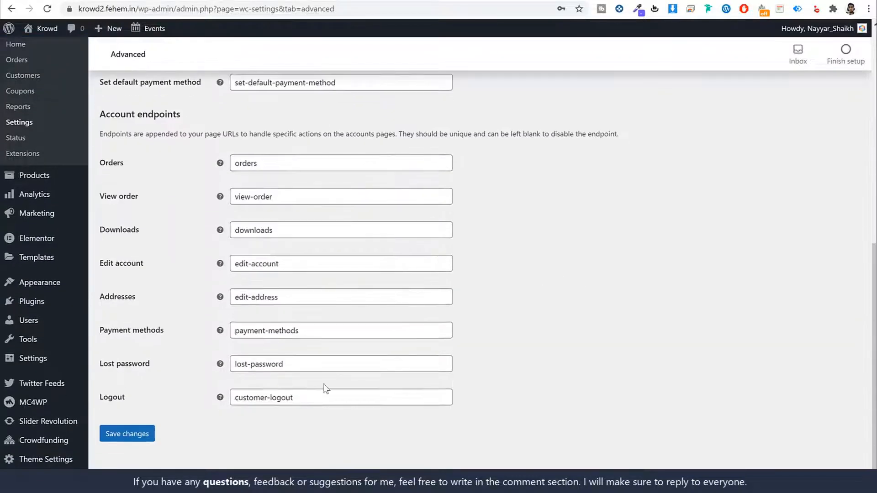
pyautogui.click(153, 434)
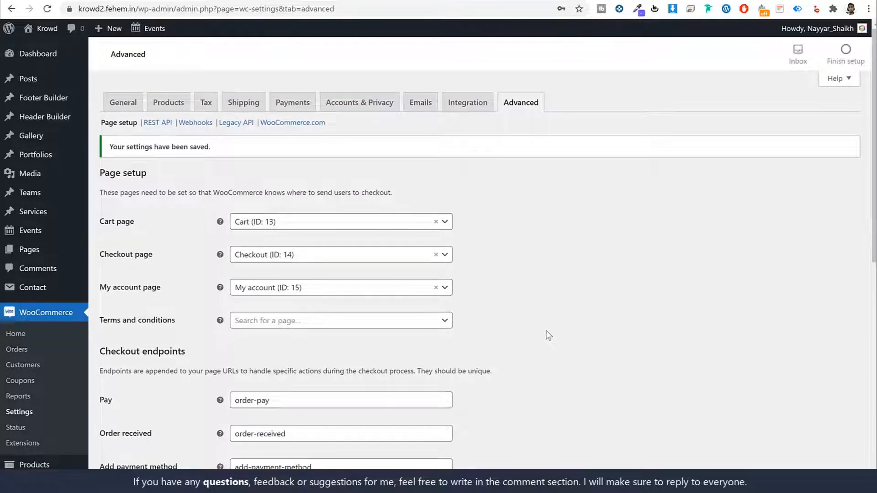
pyautogui.click(56, 60)
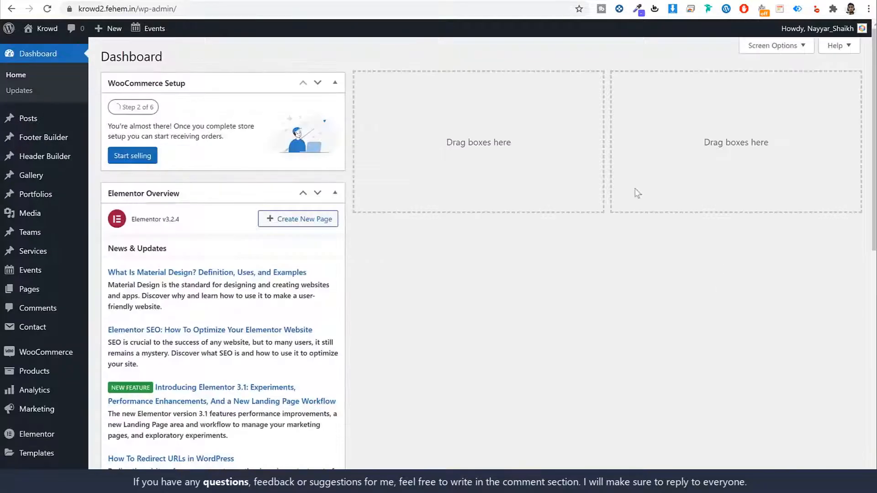
pyautogui.click(43, 289)
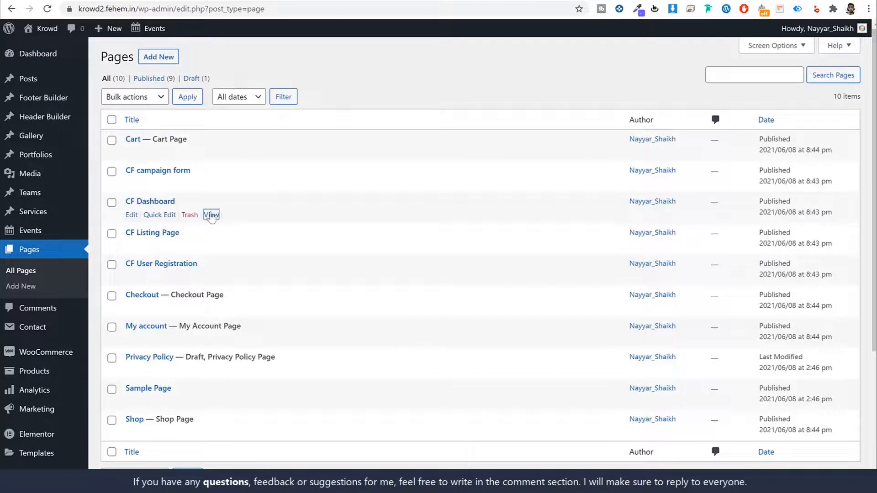
pyautogui.rightClick(211, 217)
pyautogui.click(288, 302)
pyautogui.moveTo(50, 54)
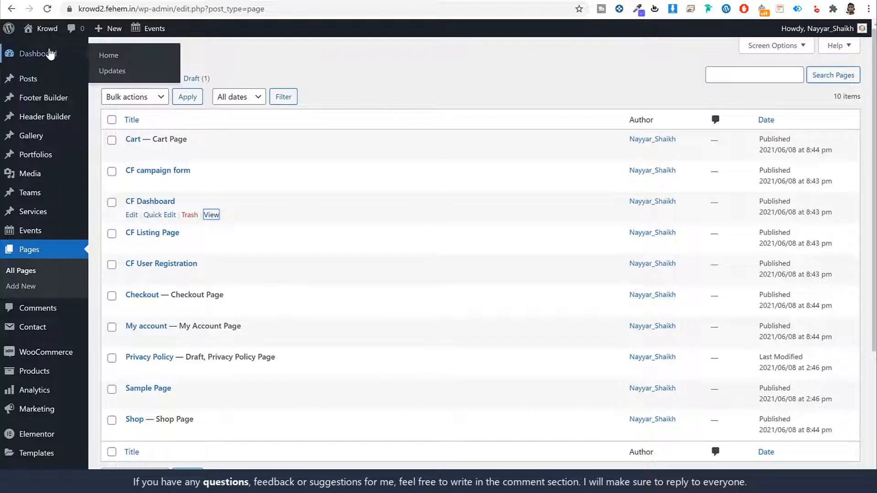
pyautogui.click(328, 1)
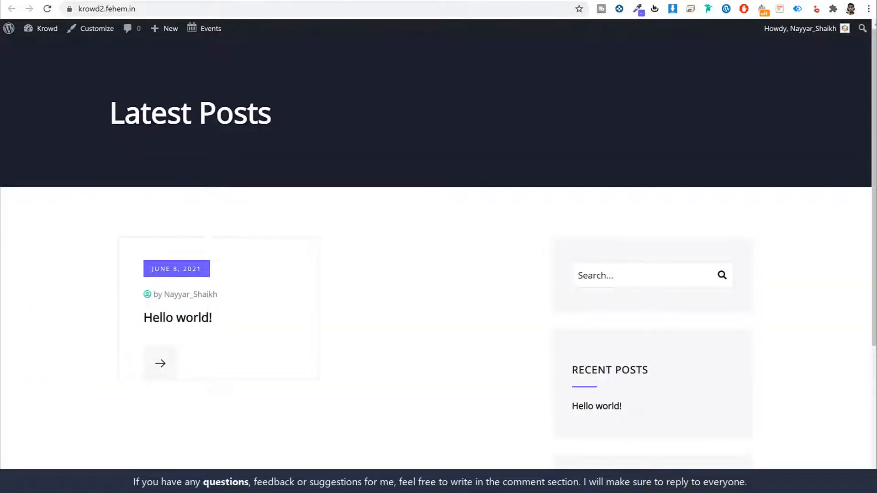
pyautogui.click(352, 1)
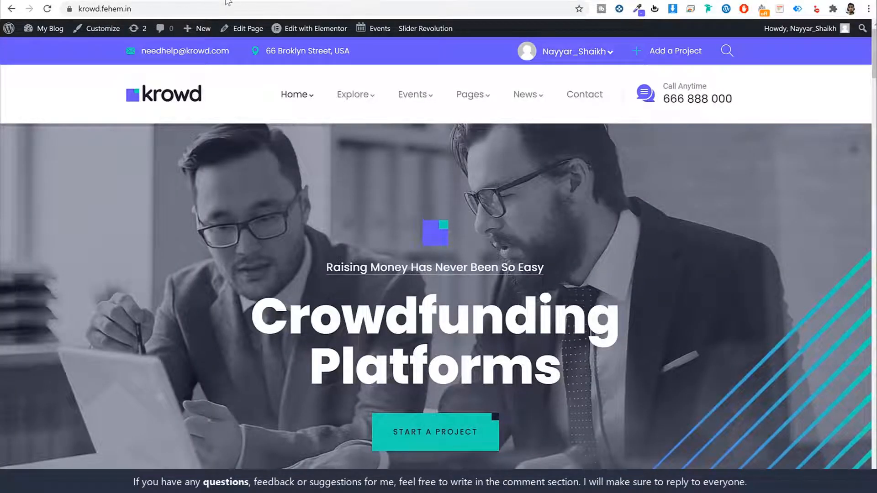
pyautogui.click(227, 2)
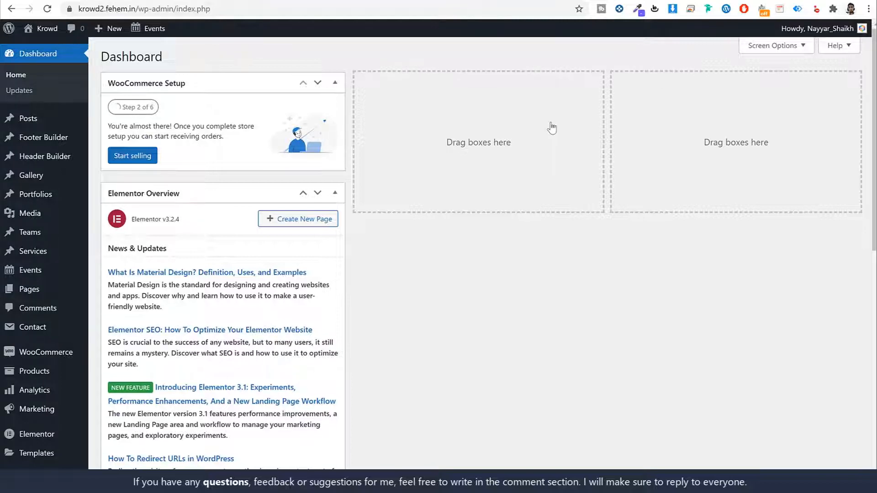
# - Open a new incognito window and load krowd2.fehem.in/cf-dashboard/
pyautogui.click(868, 8)
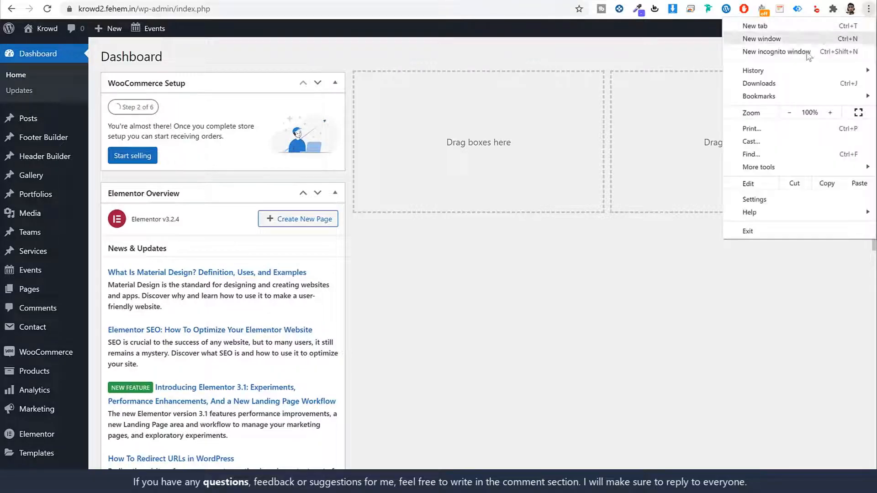
pyautogui.click(807, 53)
pyautogui.write('kro')
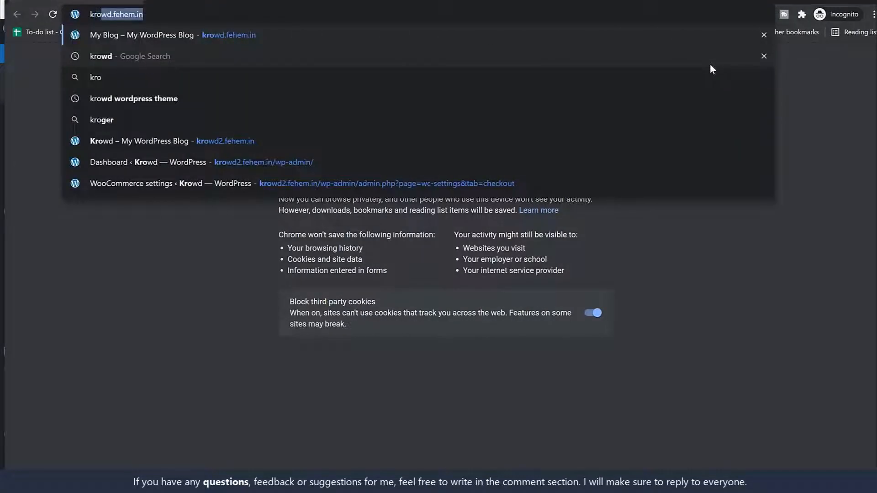
pyautogui.click(442, 137)
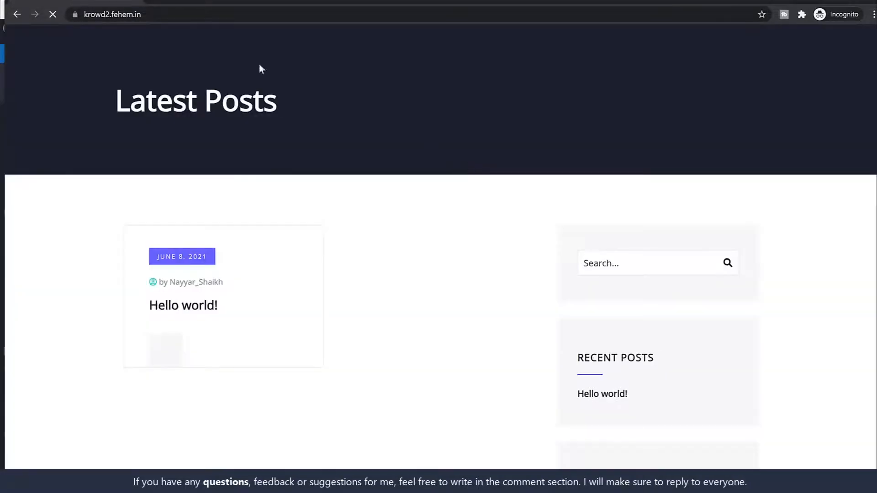
pyautogui.click(201, 9)
pyautogui.hotkey('ctrl', 'v')
pyautogui.press('Return')
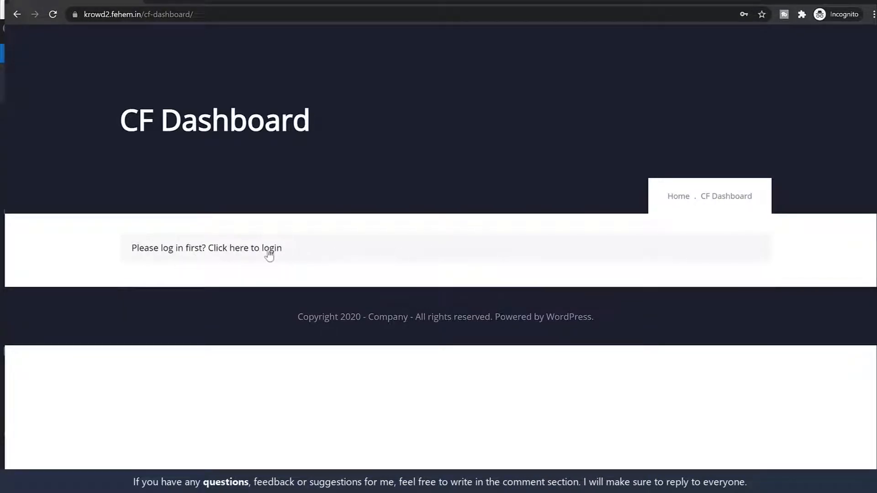
# - Reveal the CF Dashboard login form via 'Click here to login'
pyautogui.click(252, 249)
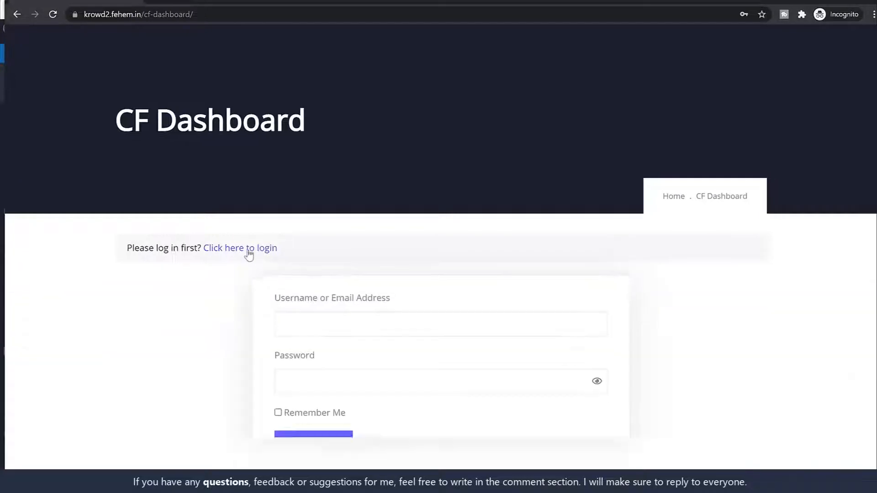
pyautogui.scroll(-2, 488, 278)
pyautogui.click(327, 243)
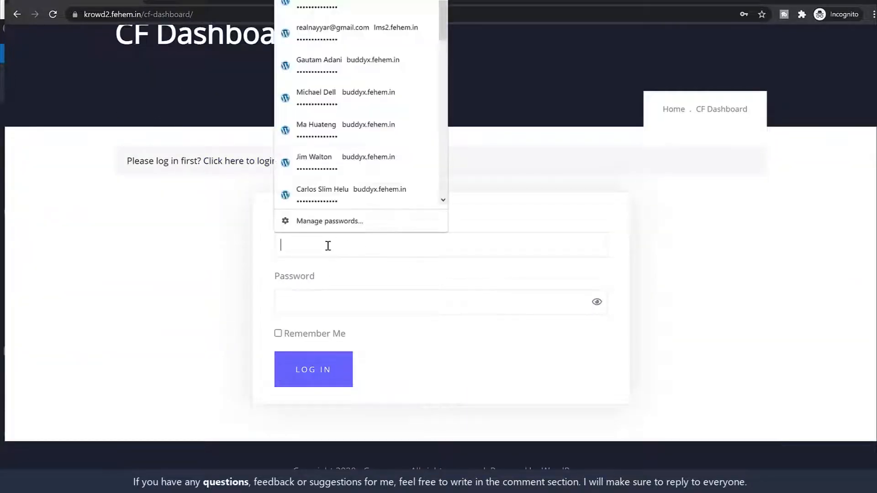
pyautogui.scroll(2, 667, 191)
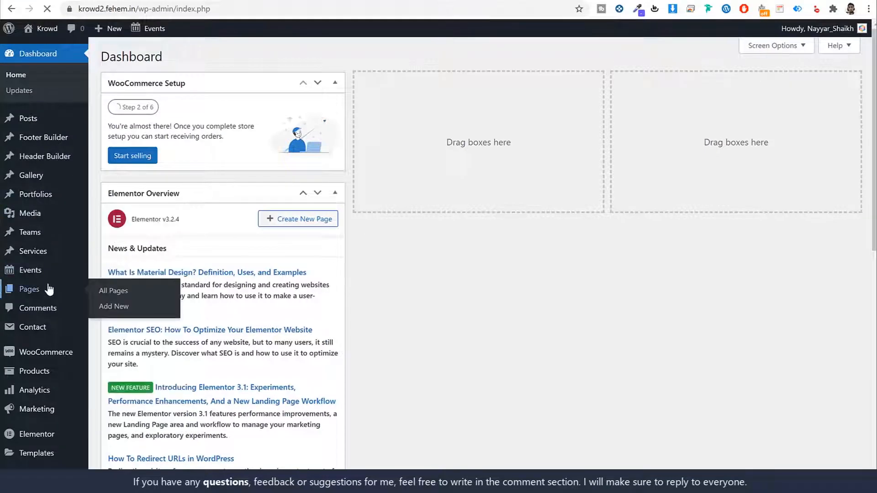
pyautogui.click(48, 289)
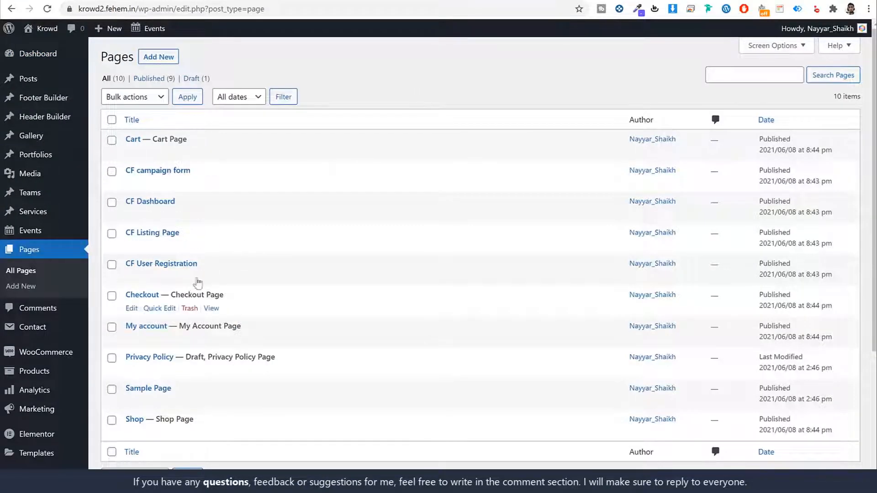
pyautogui.rightClick(213, 277)
pyautogui.click(263, 359)
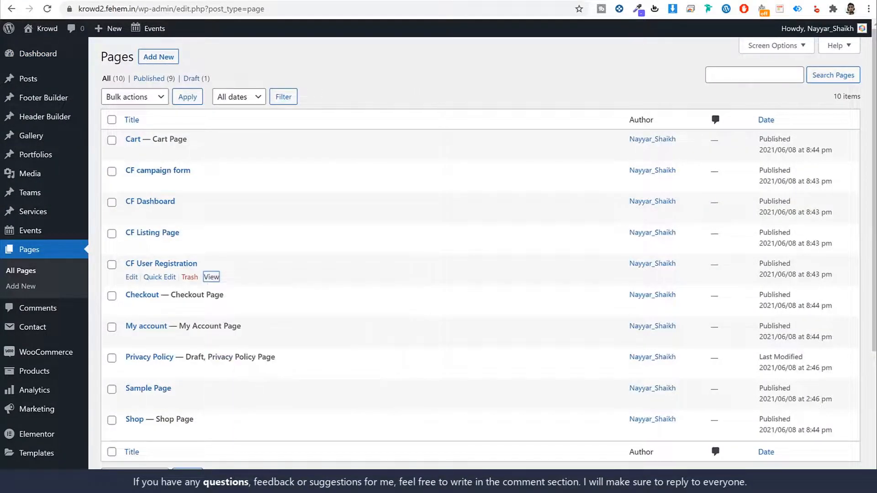
pyautogui.click(350, 485)
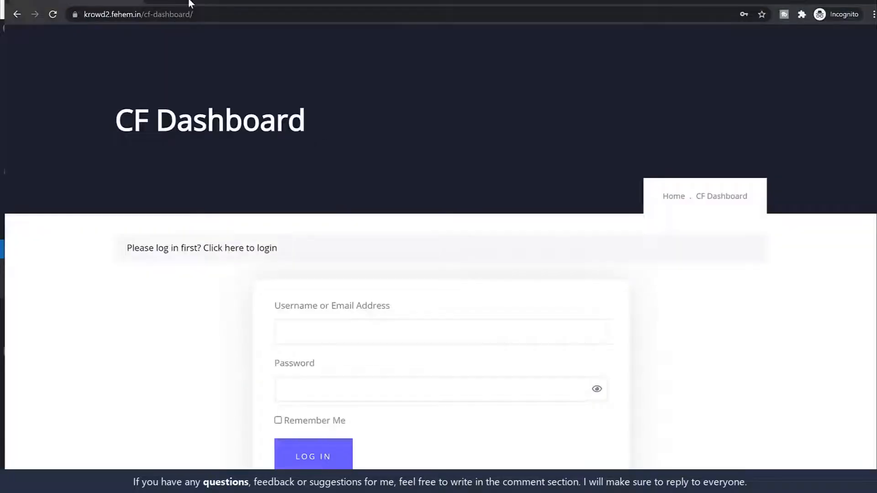
# - Load the CF User Registration page from the pasted link
pyautogui.click(191, 13)
pyautogui.hotkey('ctrl', 'v')
pyautogui.press('Return')
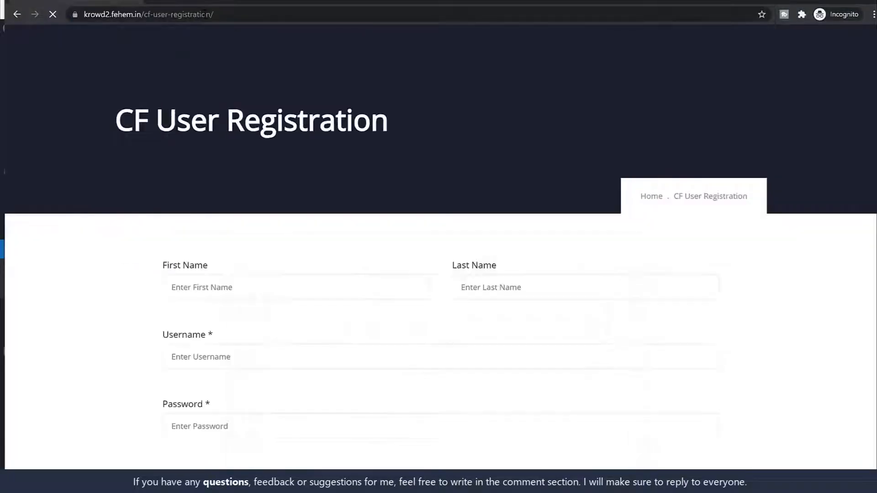
pyautogui.scroll(-8, 542, 170)
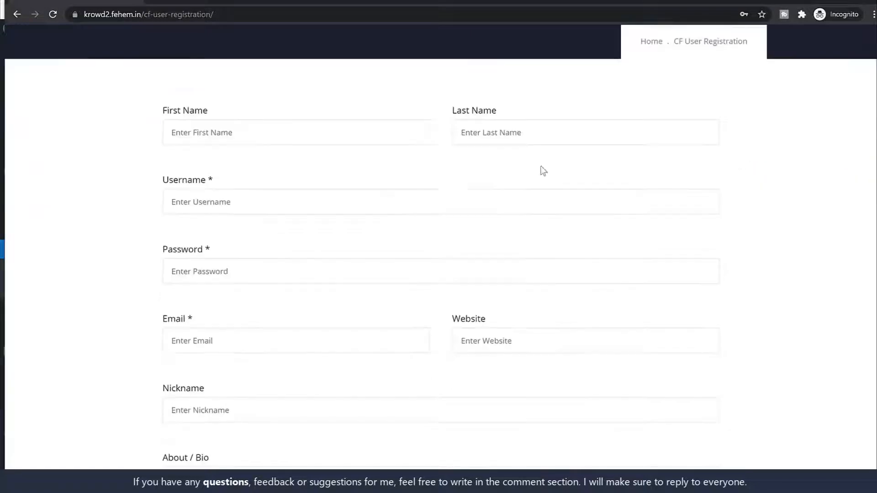
pyautogui.scroll(6, 373, 201)
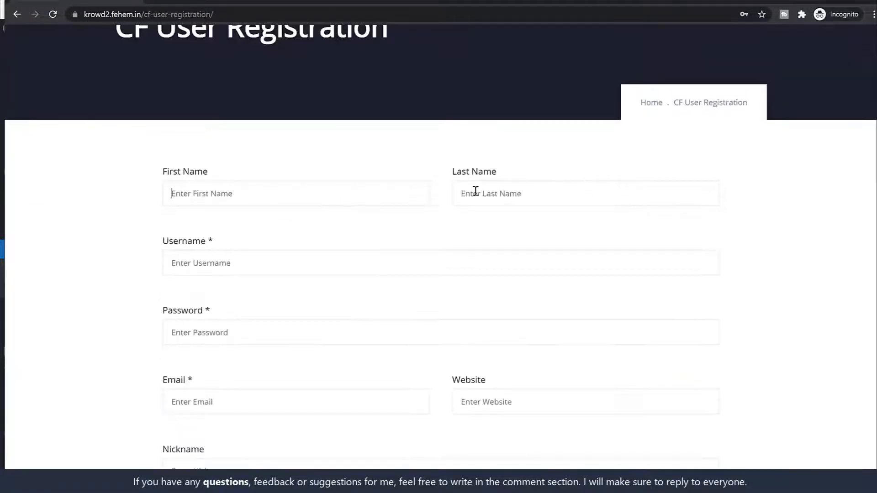
# - Enter the new user's first name and last name in the registration form
pyautogui.write('Jio')
pyautogui.press('BackSpace')
pyautogui.write('ohn')
pyautogui.press('Tab')
pyautogui.write('Doe')
pyautogui.press('Tab')
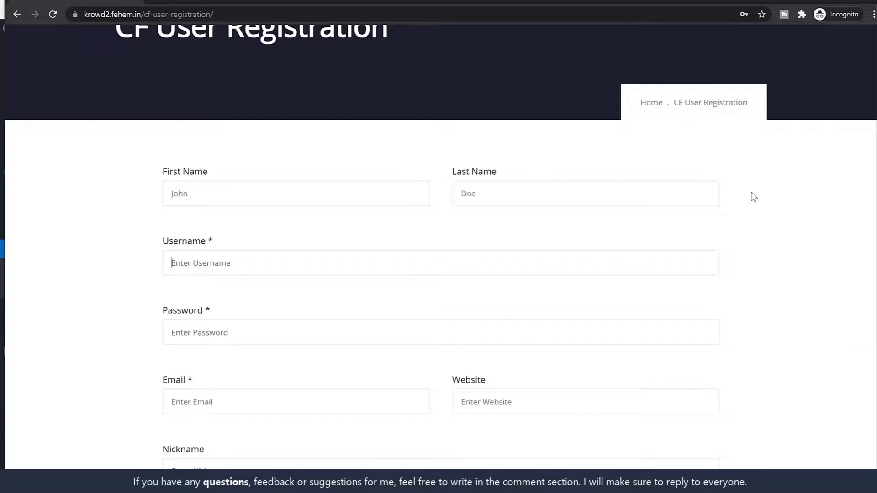
# - Fill in the username, password and Gmail e-mail address, then submit with Sign Up
pyautogui.write('J')
pyautogui.press('BackSpace')
pyautogui.write('Joh')
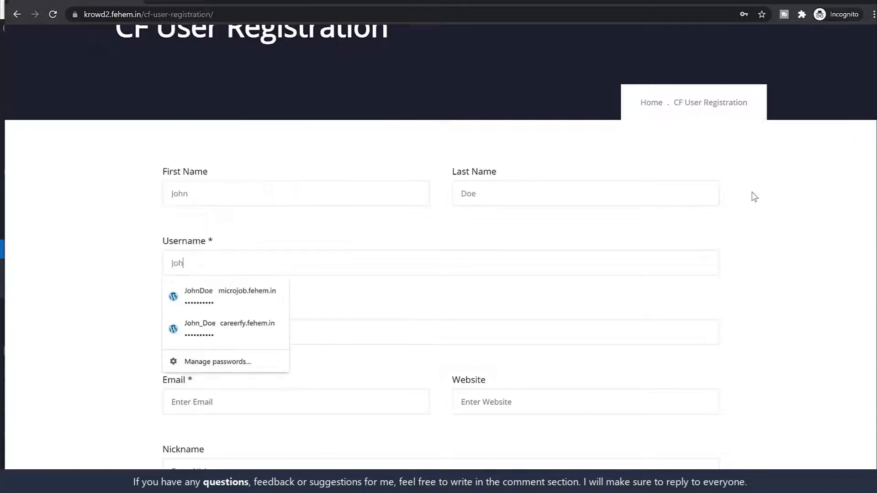
pyautogui.write('n_Doe')
pyautogui.press('Tab')
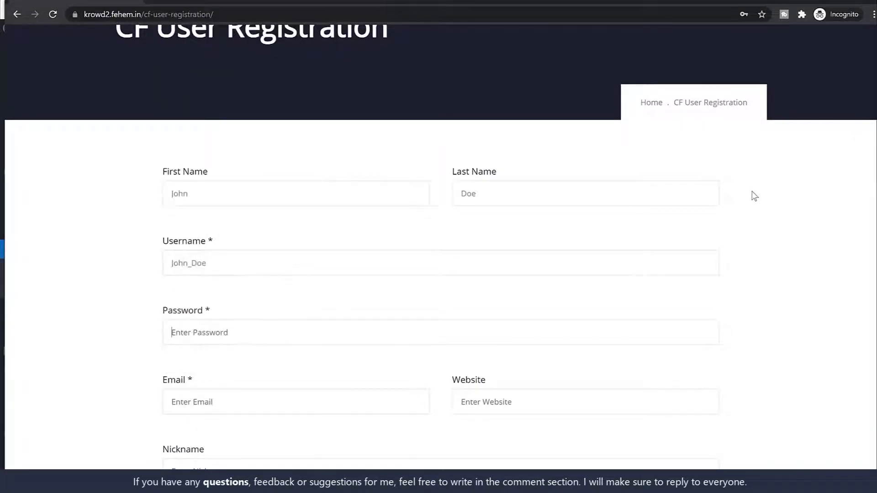
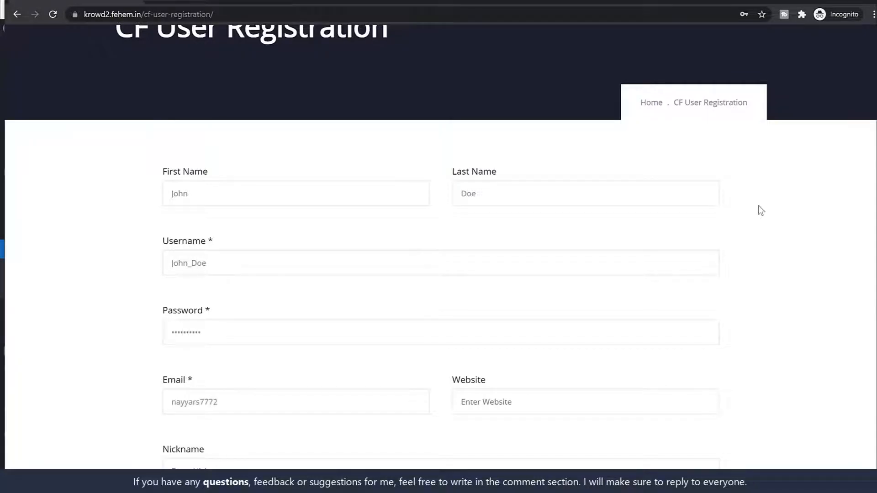
pyautogui.scroll(-6, 814, 307)
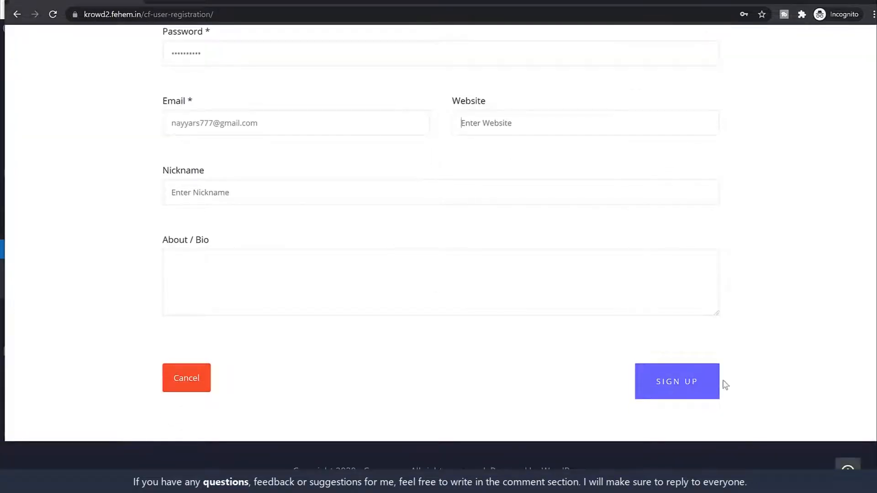
pyautogui.click(690, 386)
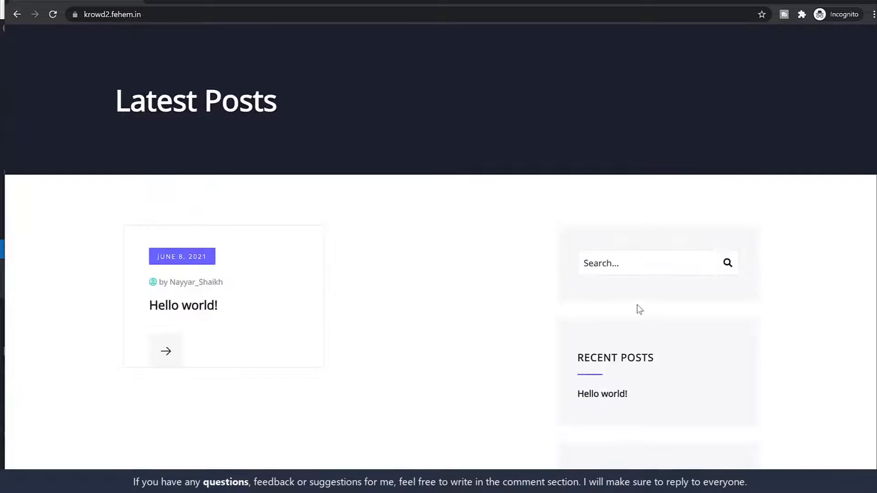
# - Go to the site's /cf-dashboard page and reveal its login form
pyautogui.click(246, 16)
pyautogui.click(246, 16)
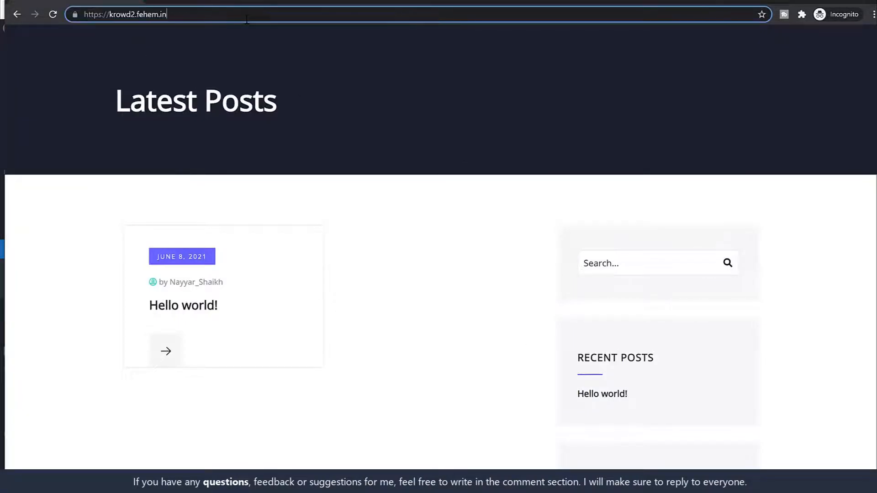
pyautogui.write('/cf')
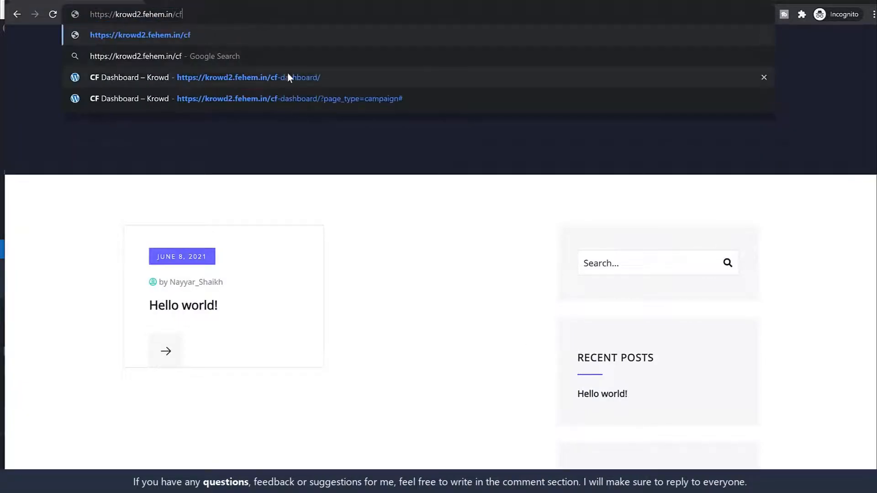
pyautogui.click(287, 72)
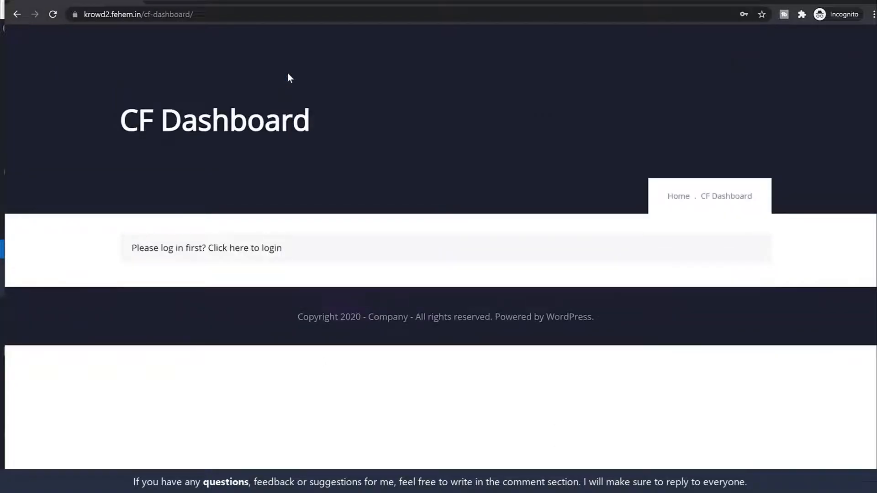
pyautogui.click(279, 248)
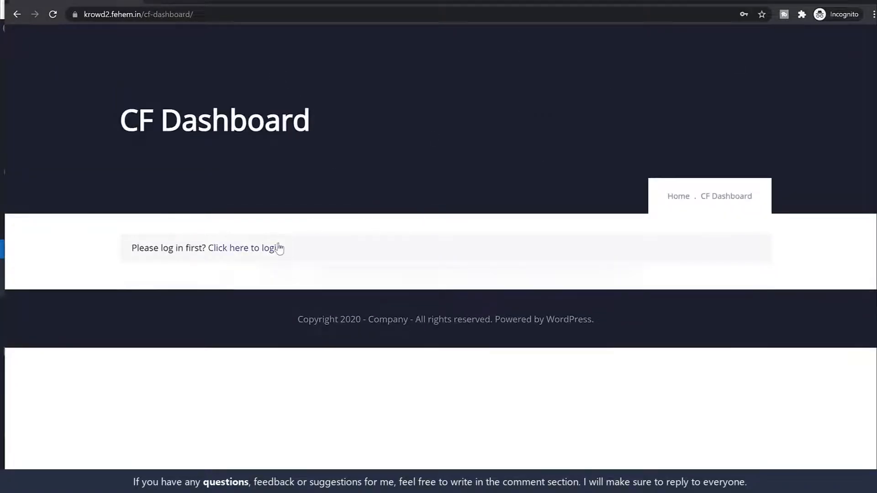
pyautogui.scroll(-1, 388, 265)
# - Log in with the new subscriber's username and saved password, with Remember Me ticked
pyautogui.click(378, 277)
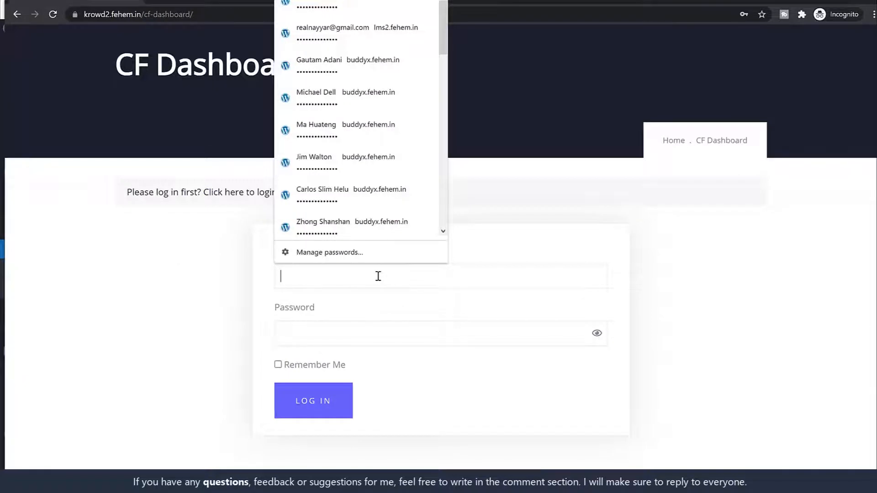
pyautogui.write('John_D')
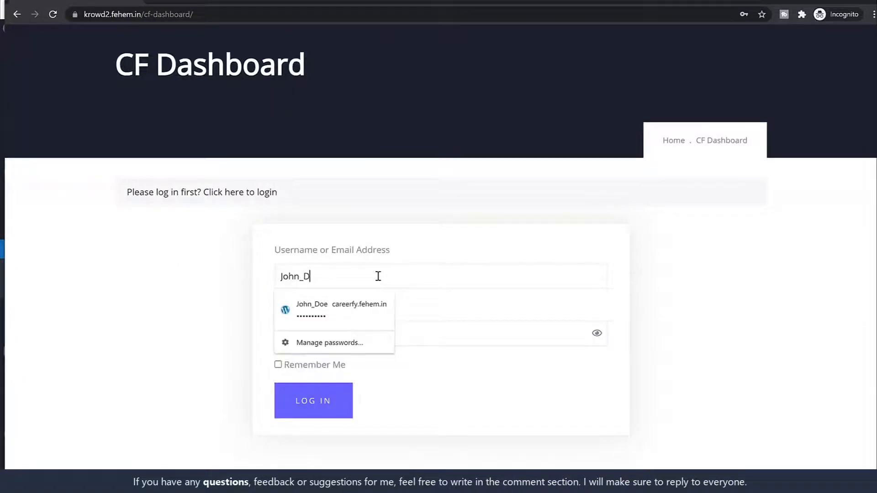
pyautogui.write('oe')
pyautogui.press('Tab')
pyautogui.click(377, 276)
pyautogui.click(340, 312)
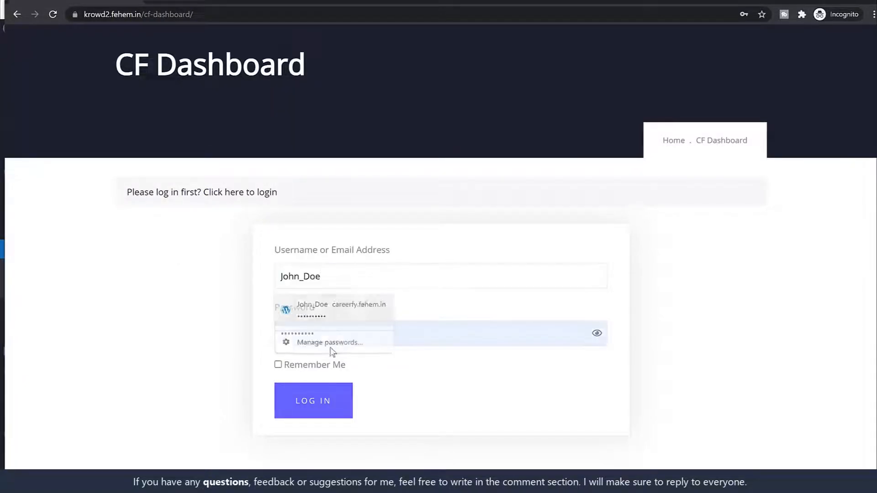
pyautogui.click(325, 365)
pyautogui.click(321, 409)
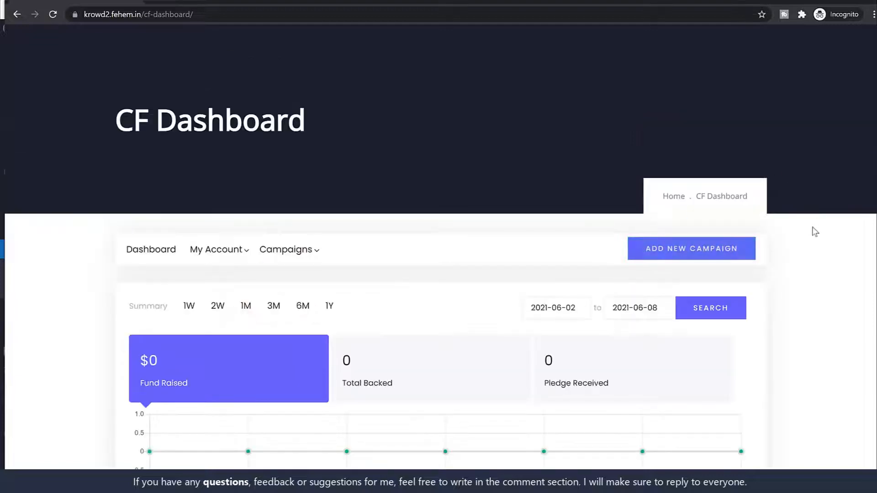
# - Scroll the subscriber's CF dashboard and choose ADD NEW CAMPAIGN to open the CF Campaign Form
pyautogui.scroll(-5, 786, 310)
pyautogui.scroll(-8, 787, 308)
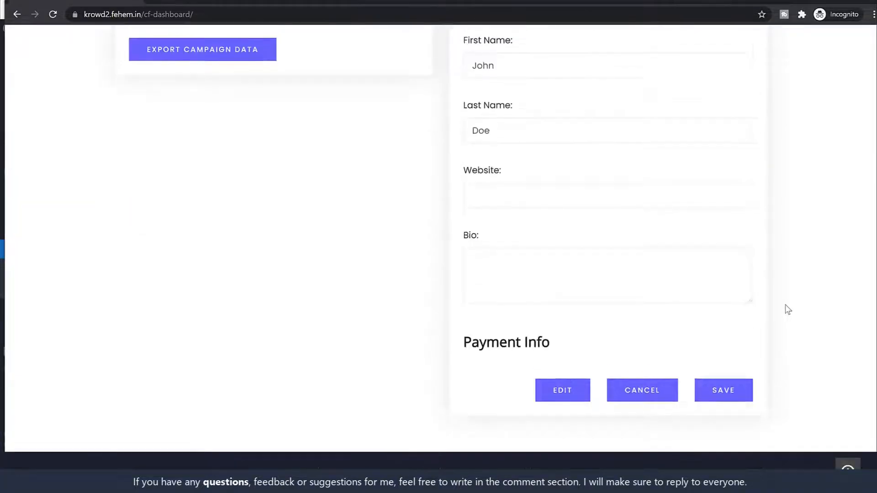
pyautogui.scroll(12, 785, 307)
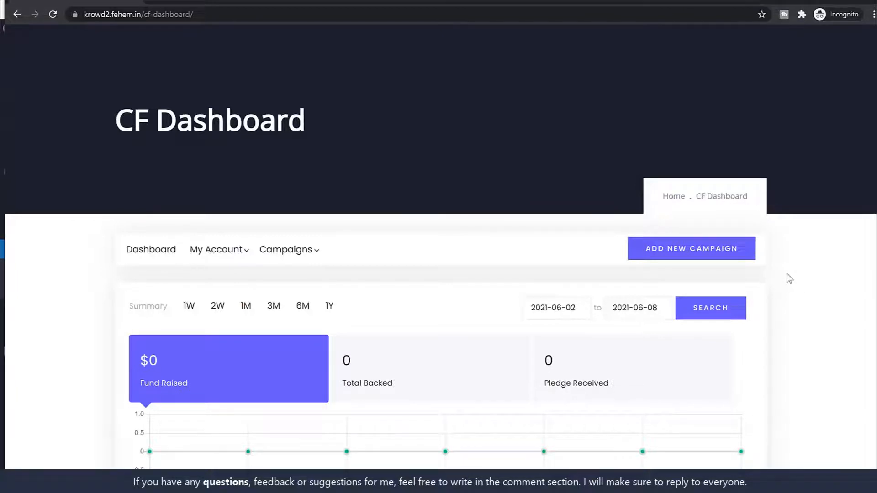
pyautogui.scroll(-10, 776, 292)
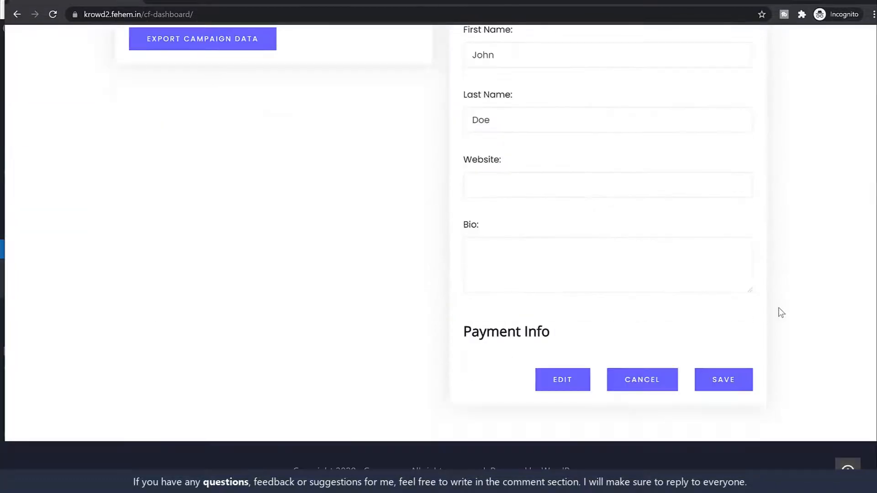
pyautogui.scroll(10, 778, 308)
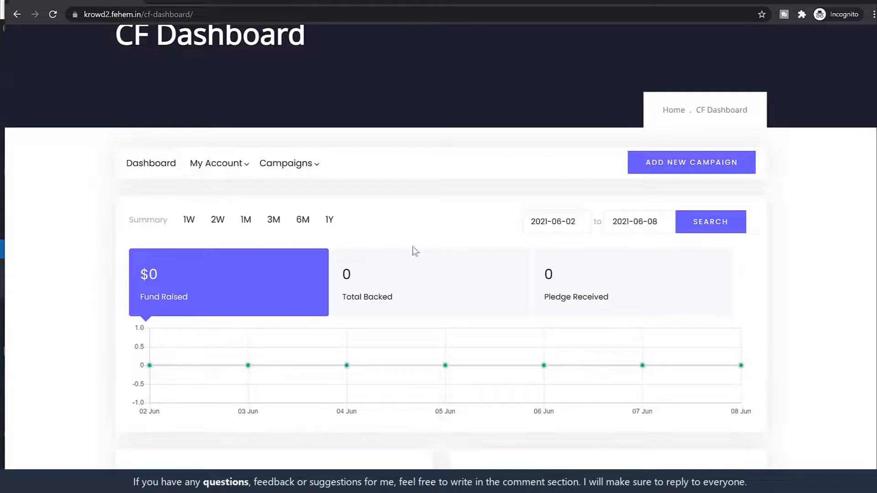
pyautogui.moveTo(292, 165)
pyautogui.scroll(2, 784, 247)
pyautogui.click(682, 249)
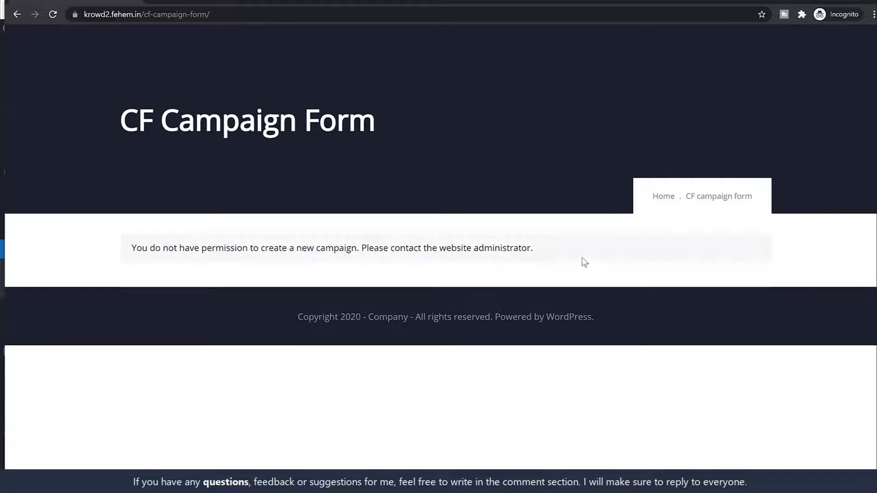
# - Minimize the private window and open Crowdfunding > Settings in the admin
pyautogui.click(806, 1)
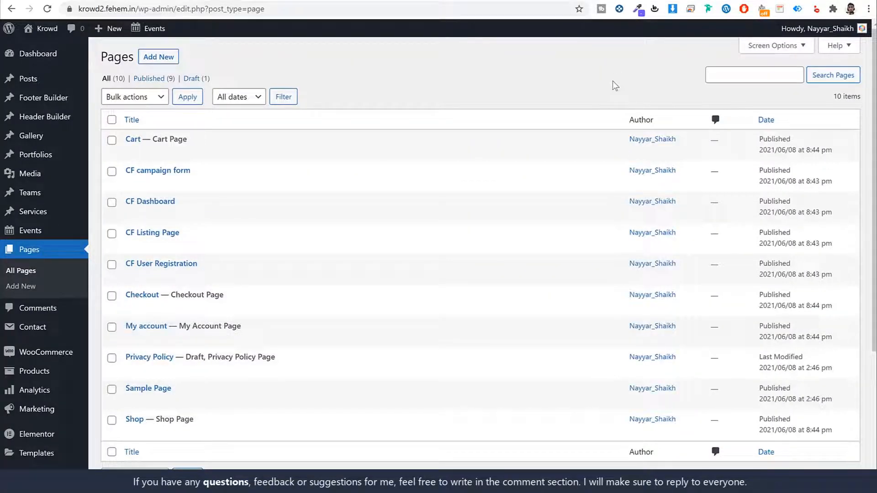
pyautogui.scroll(-4, 585, 119)
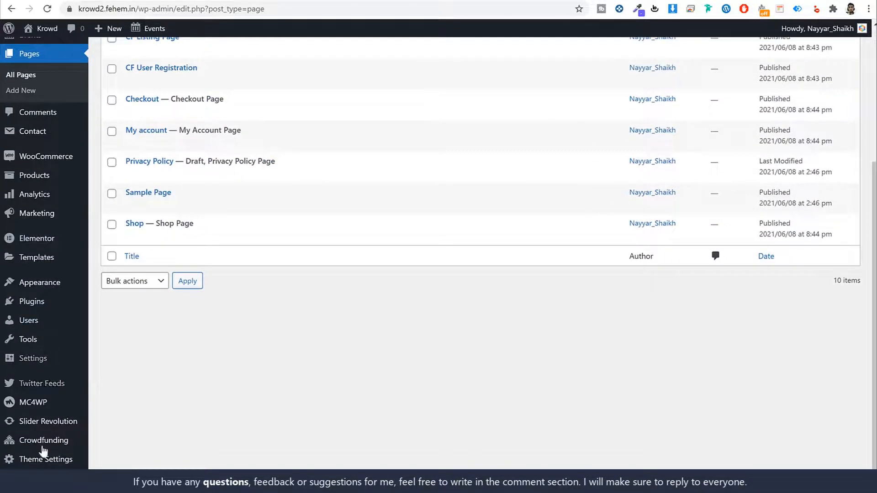
pyautogui.moveTo(48, 448)
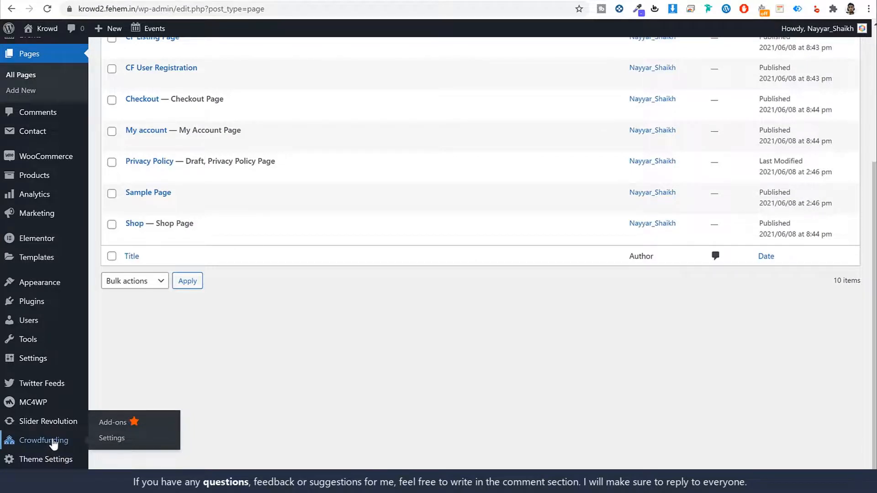
pyautogui.click(117, 438)
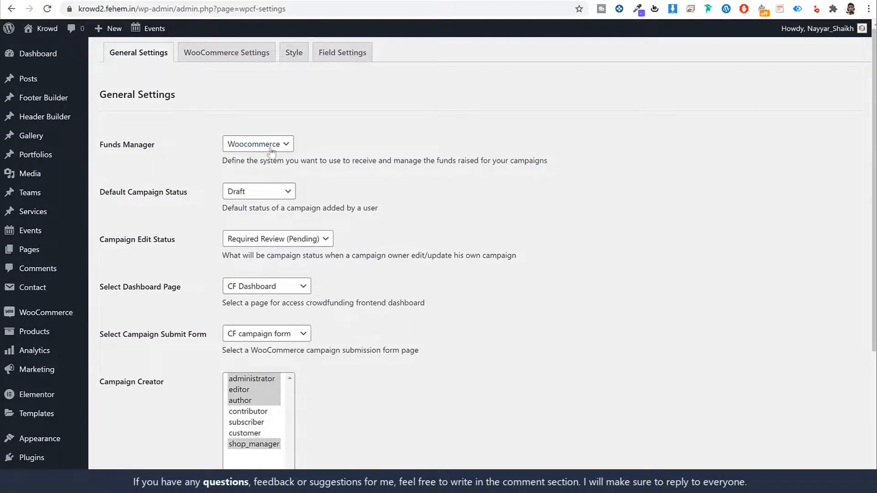
# - Add subscriber to the Campaign Creator roles, save, and return to the private window
pyautogui.scroll(-5, 567, 209)
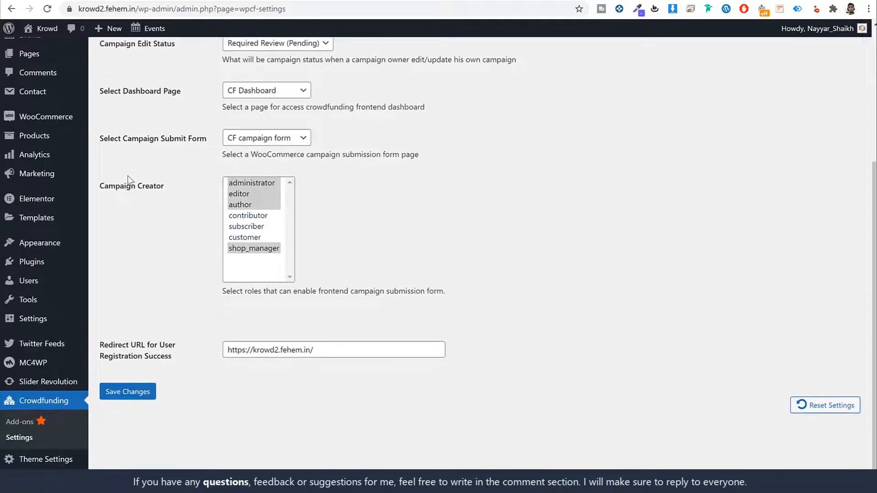
pyautogui.moveTo(101, 190); pyautogui.dragTo(175, 199)
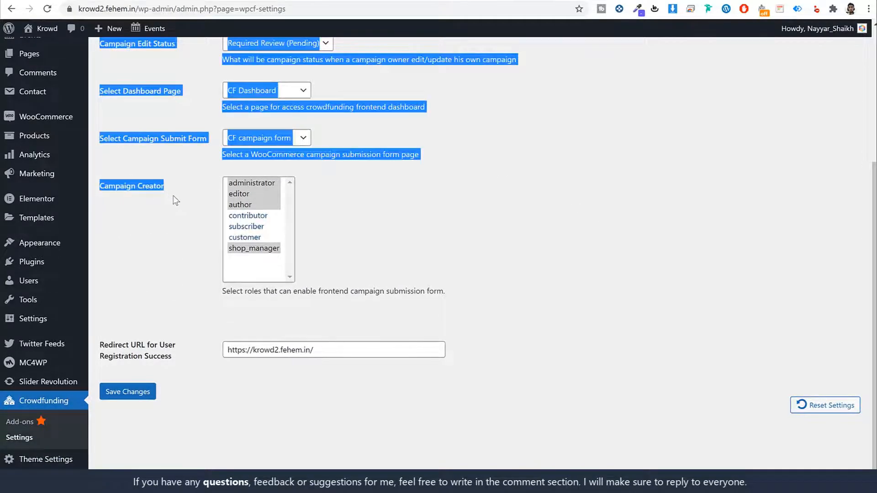
pyautogui.click(175, 200)
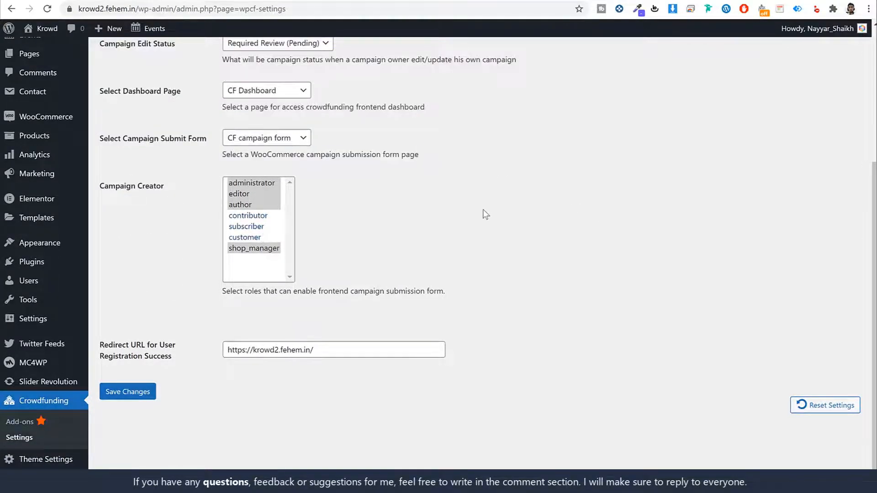
pyautogui.keyDown('ctrl'); pyautogui.click(252, 227); pyautogui.keyUp('ctrl')
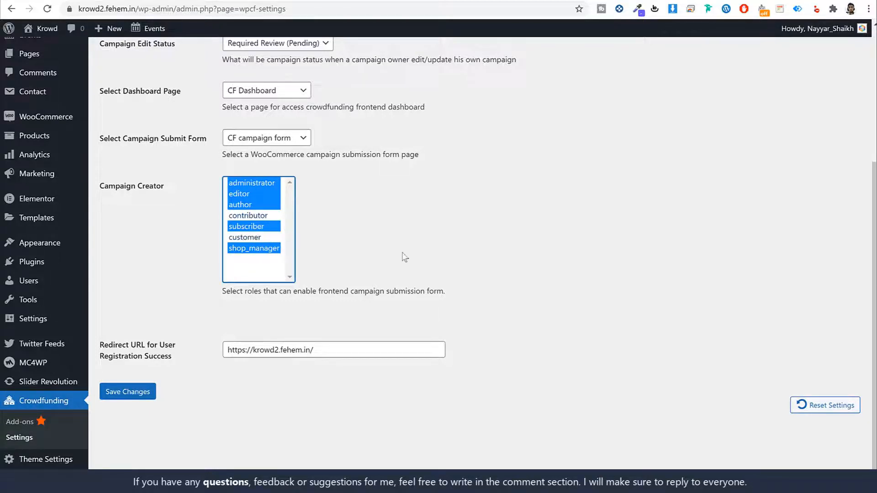
pyautogui.click(151, 391)
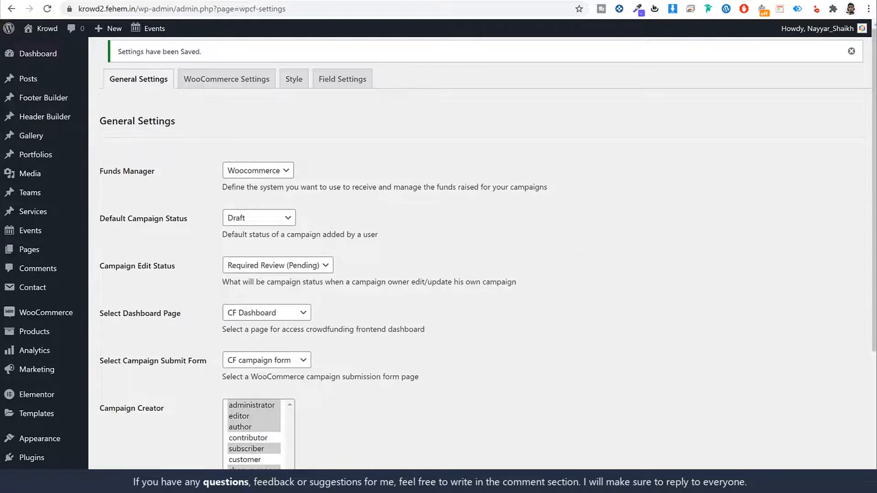
pyautogui.hotkey('alt', 'Tab')
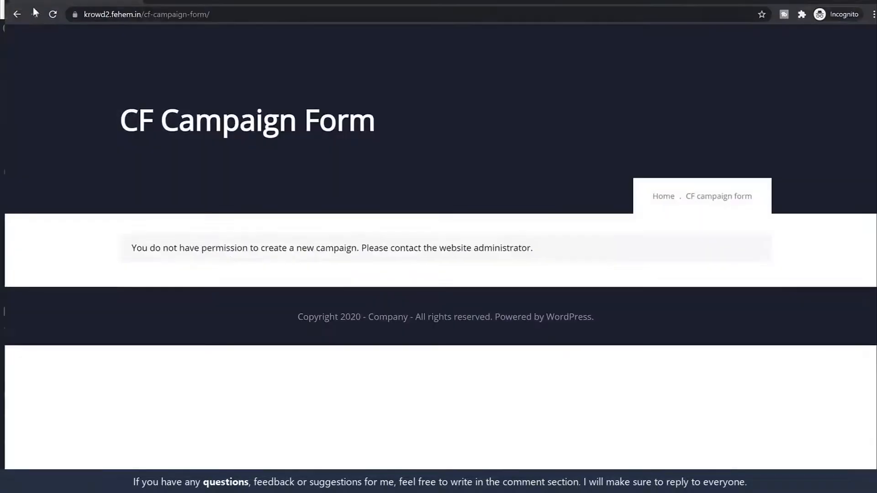
# - Reload the CF Campaign Form and check it now shows the Title, Description and funding amount fields
pyautogui.click(53, 15)
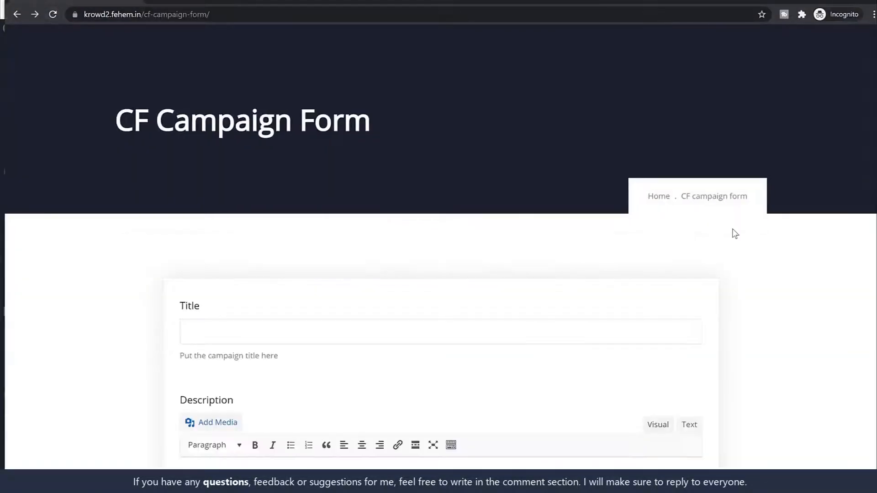
pyautogui.scroll(-3, 754, 253)
pyautogui.scroll(-20, 757, 252)
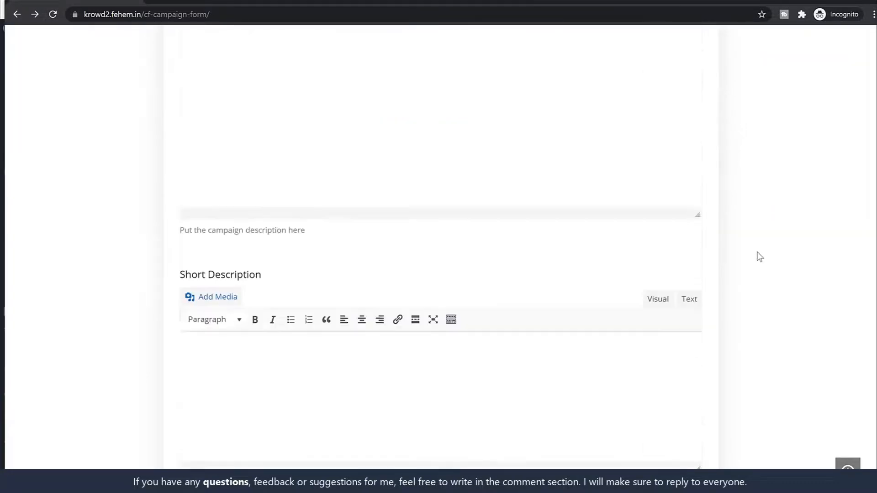
pyautogui.scroll(-6, 757, 252)
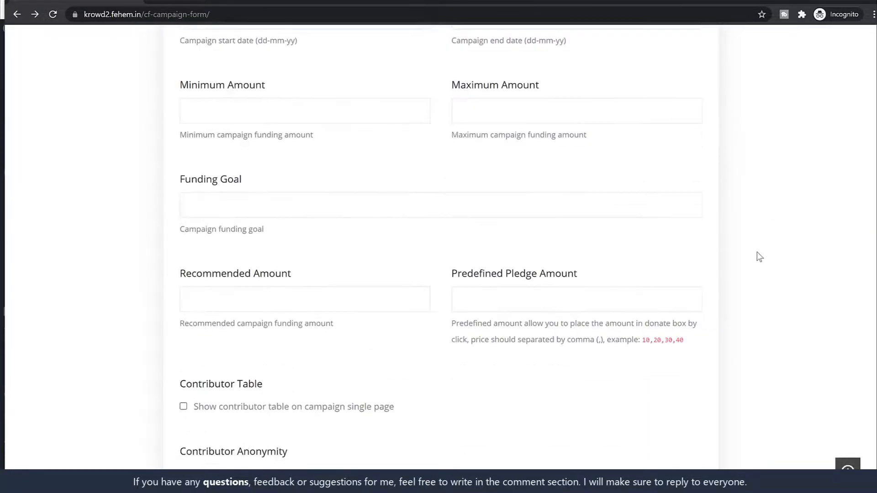
pyautogui.scroll(20, 757, 253)
pyautogui.scroll(10, 758, 256)
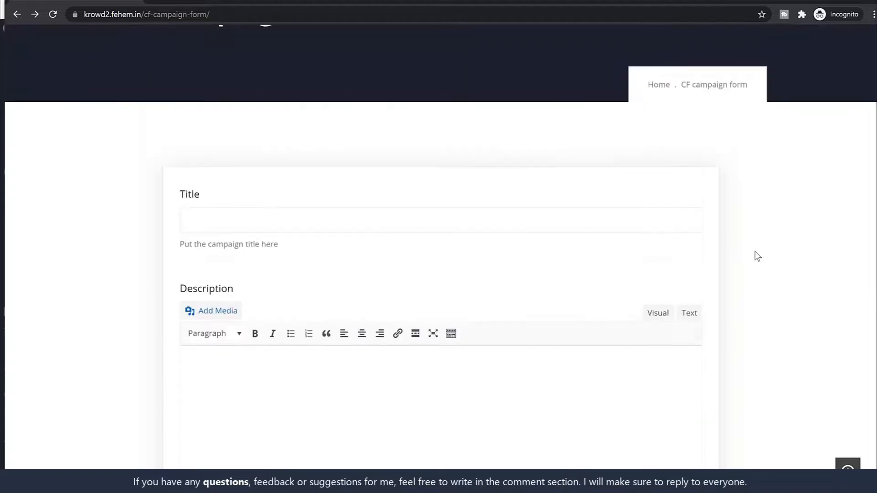